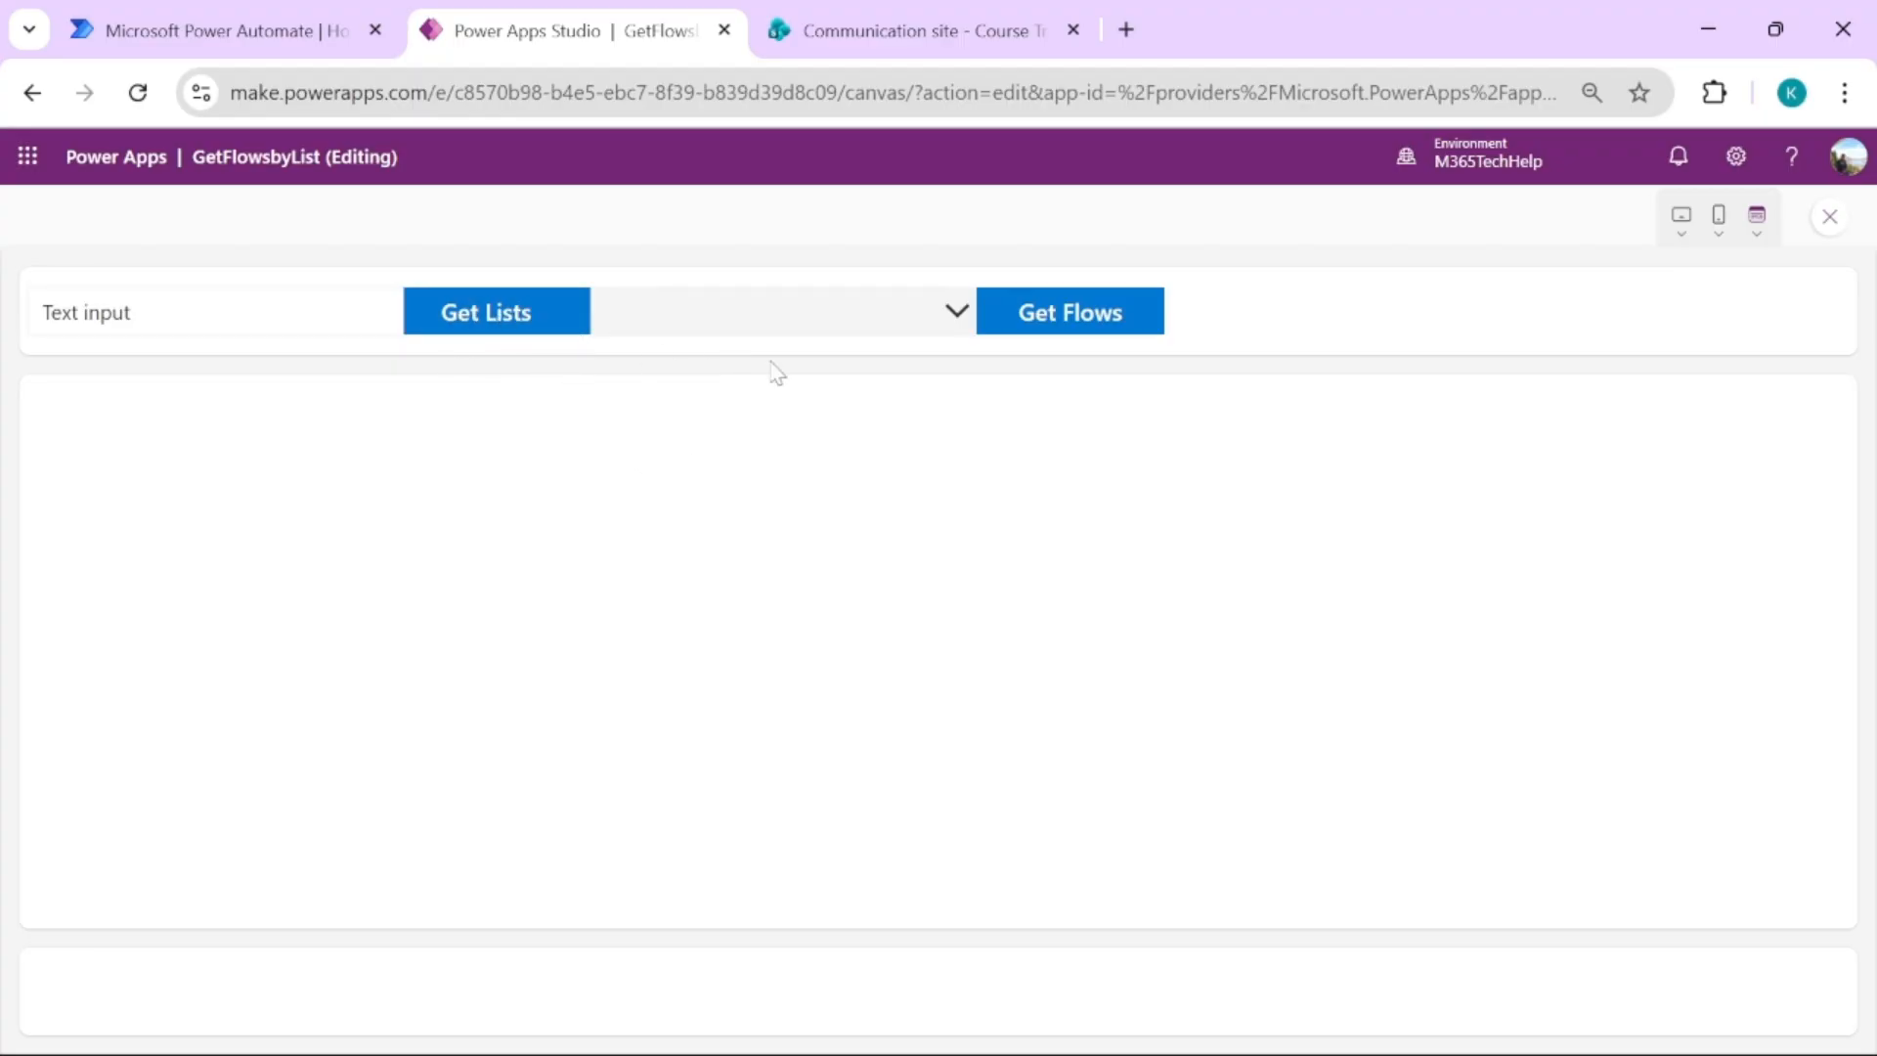
Switch to the SharePoint Course Tracker list and view its flow integration options, including those for setting a reminder
click(935, 37)
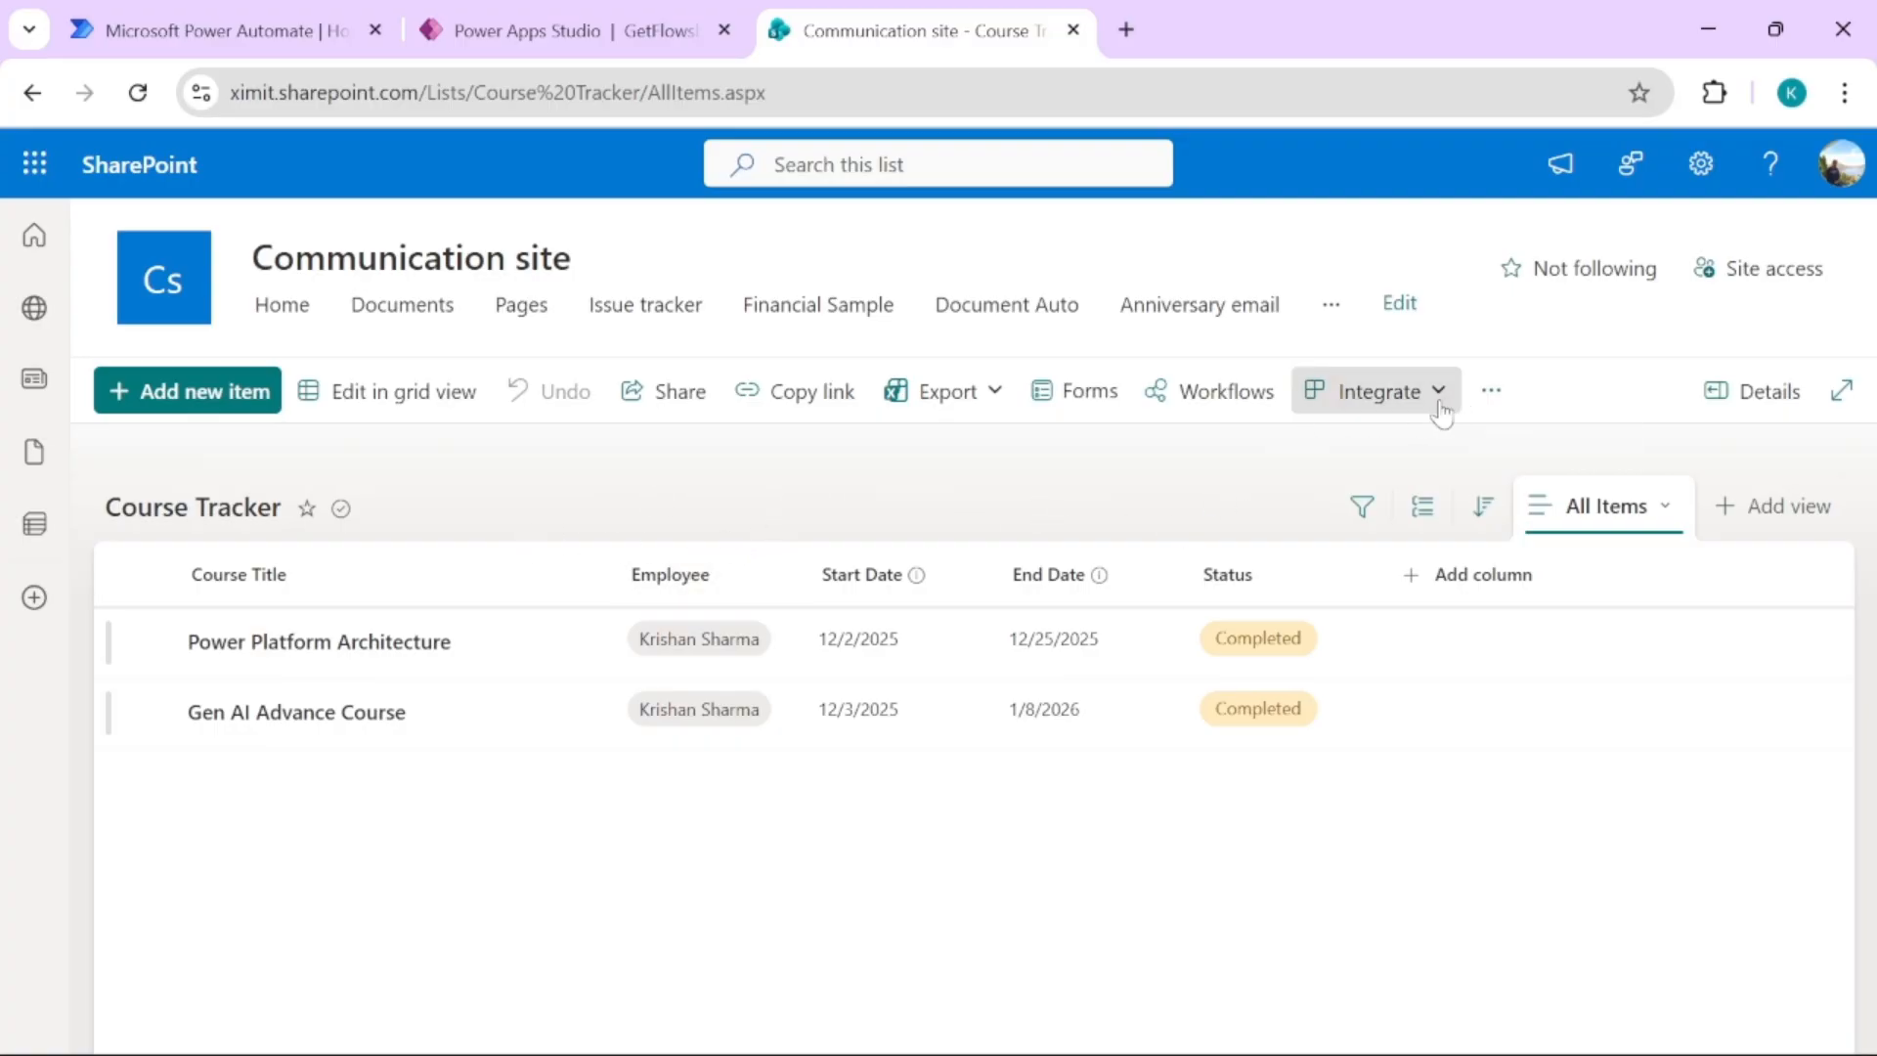
click(1437, 396)
mouse_move(1286, 655)
click(1060, 496)
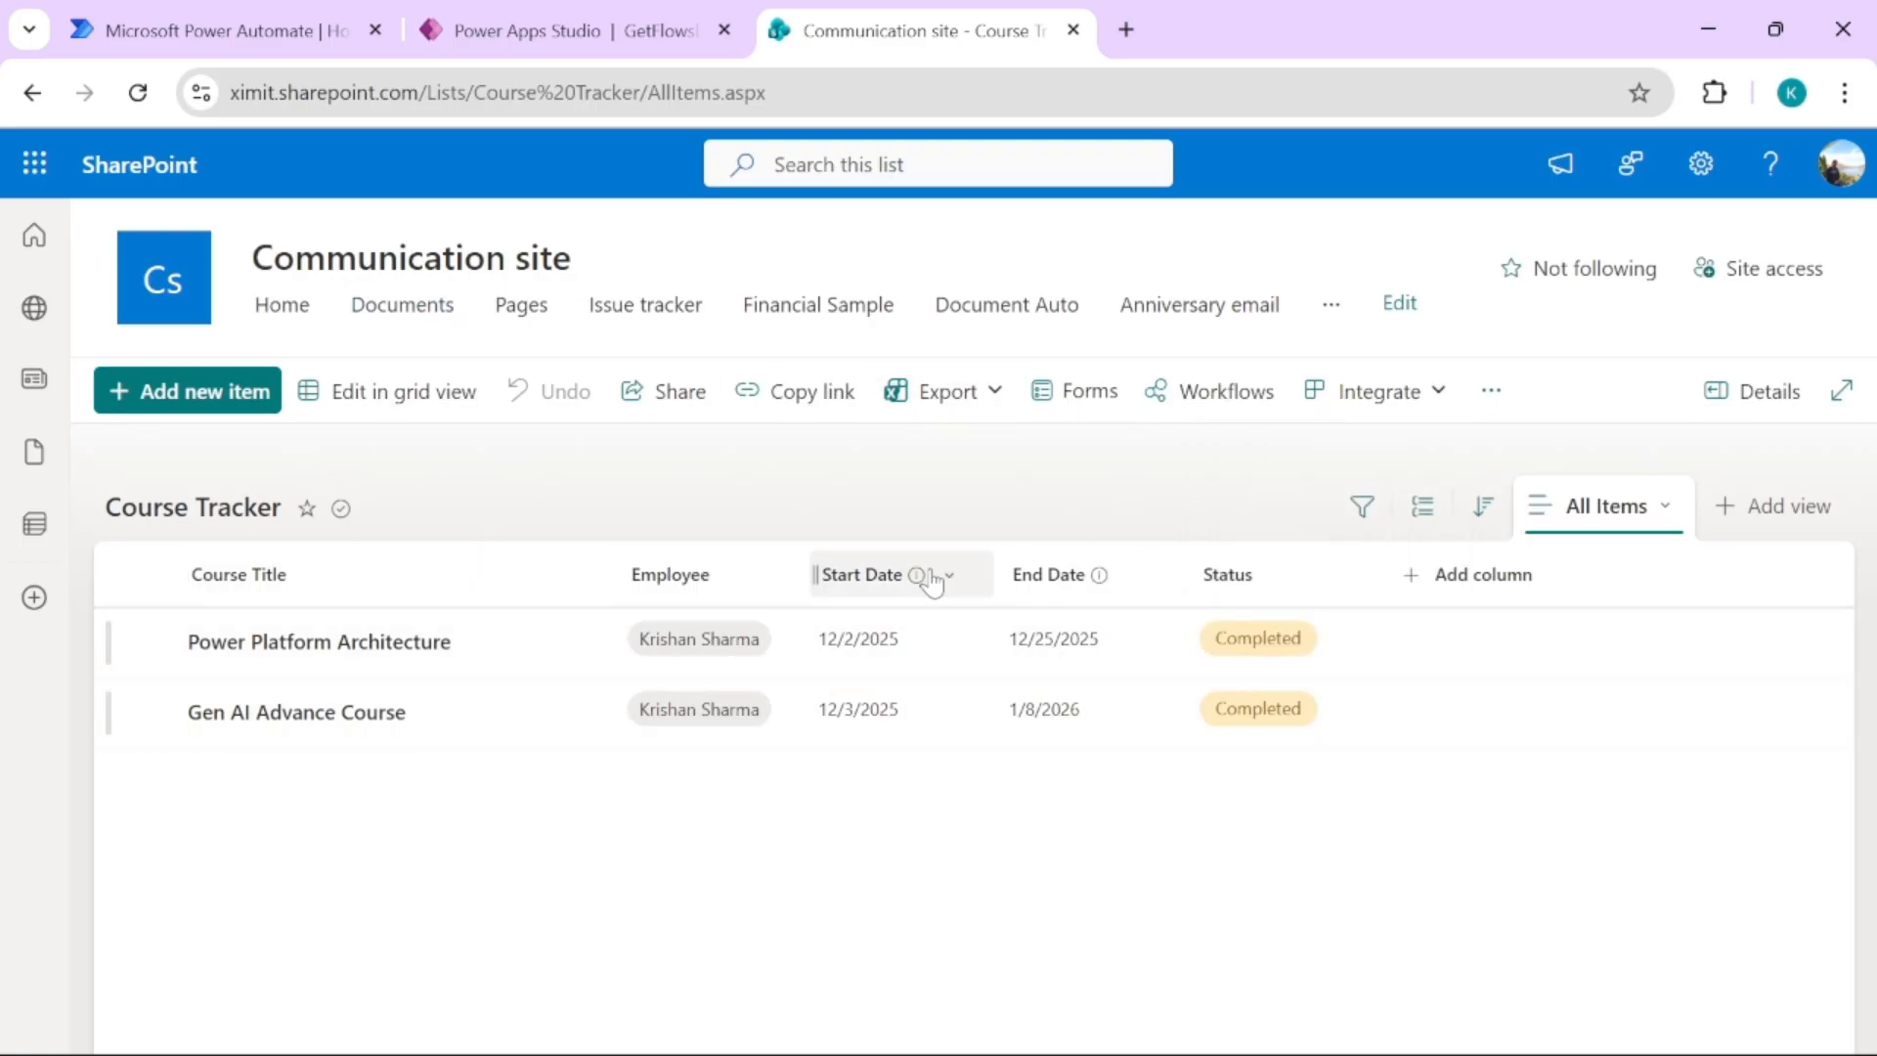
click(1408, 411)
mouse_move(1407, 452)
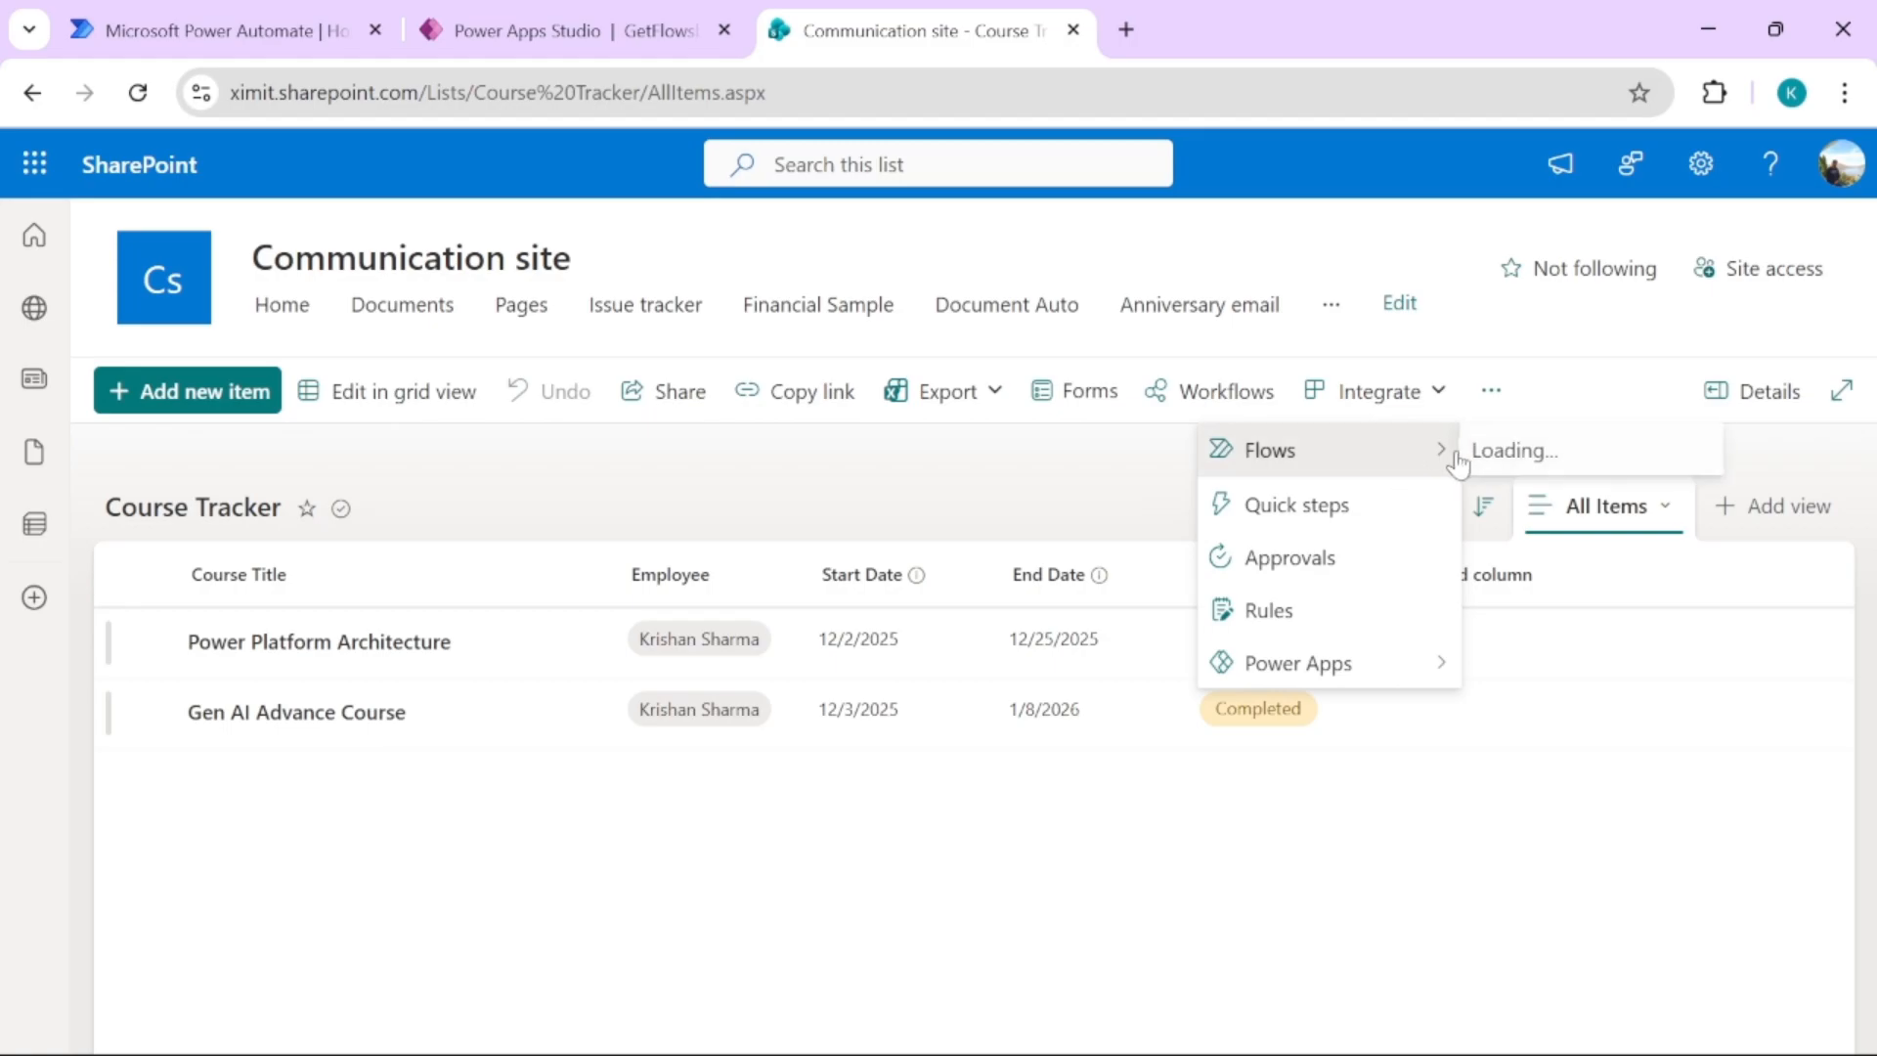
mouse_move(1567, 459)
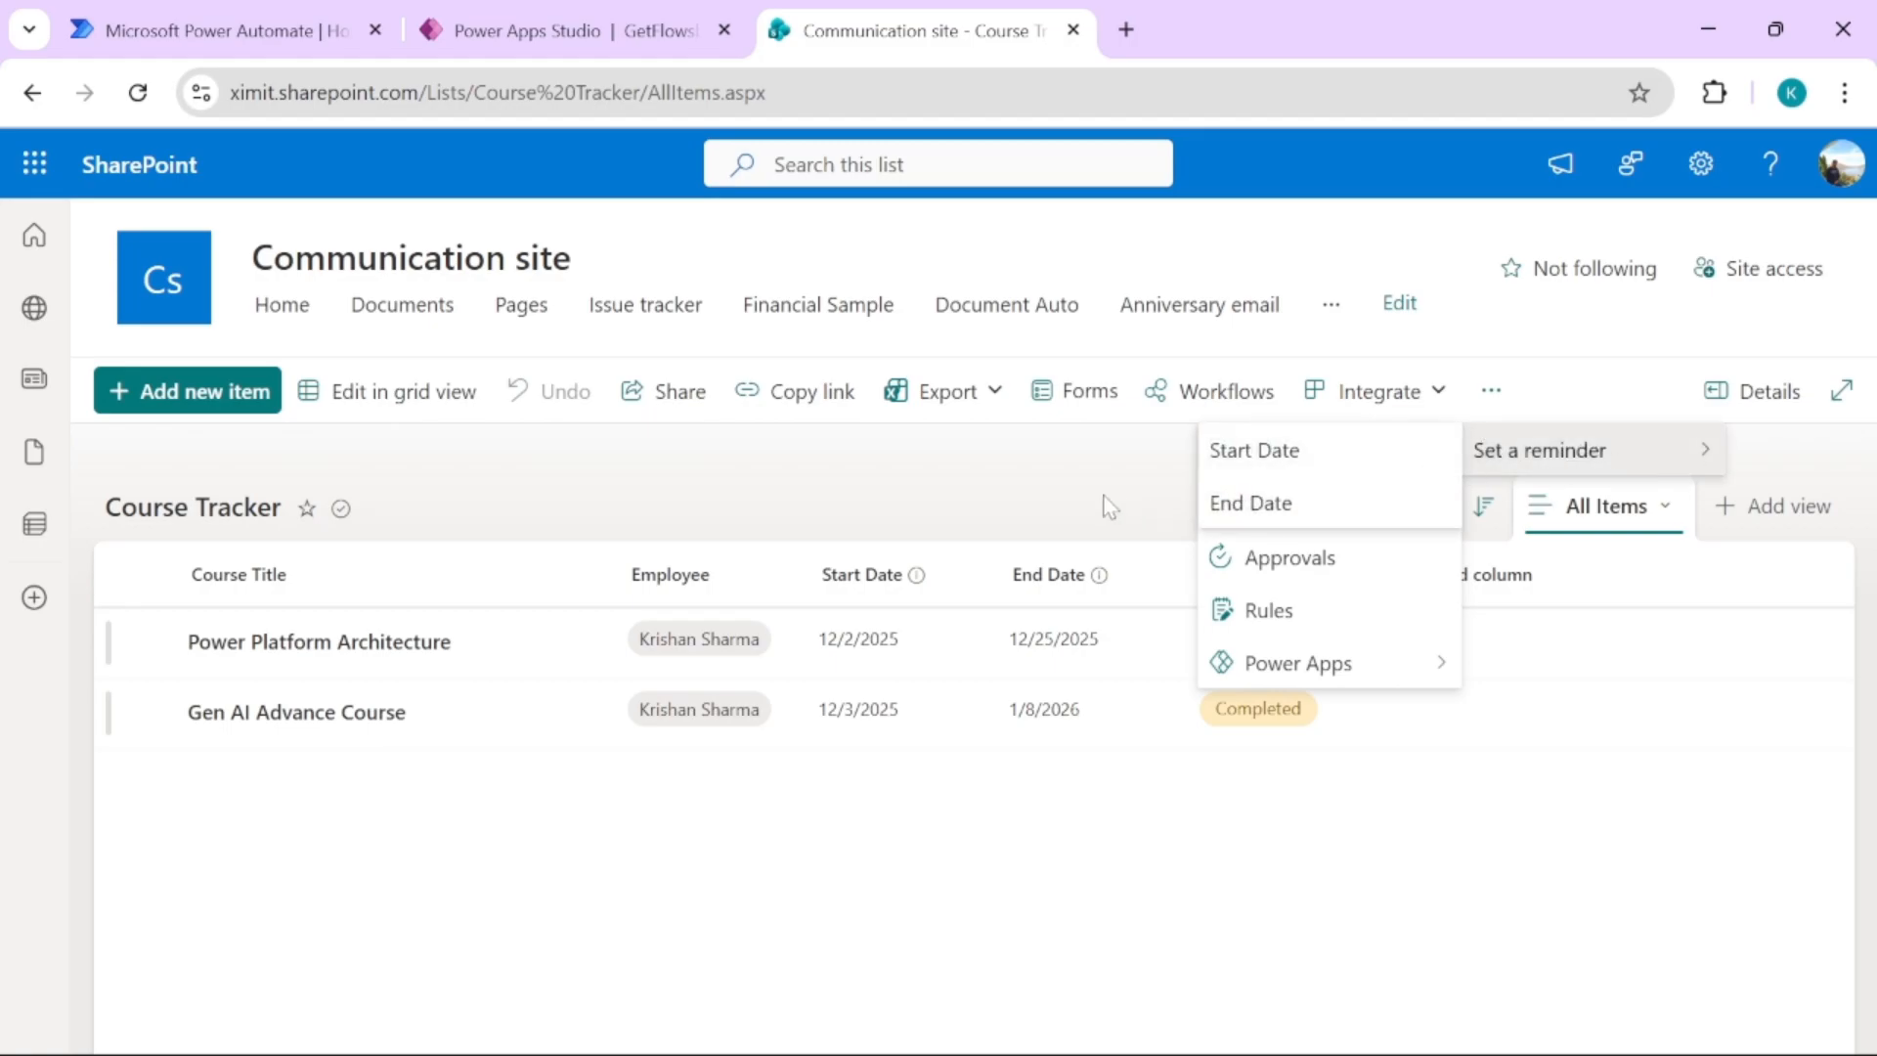
click(560, 20)
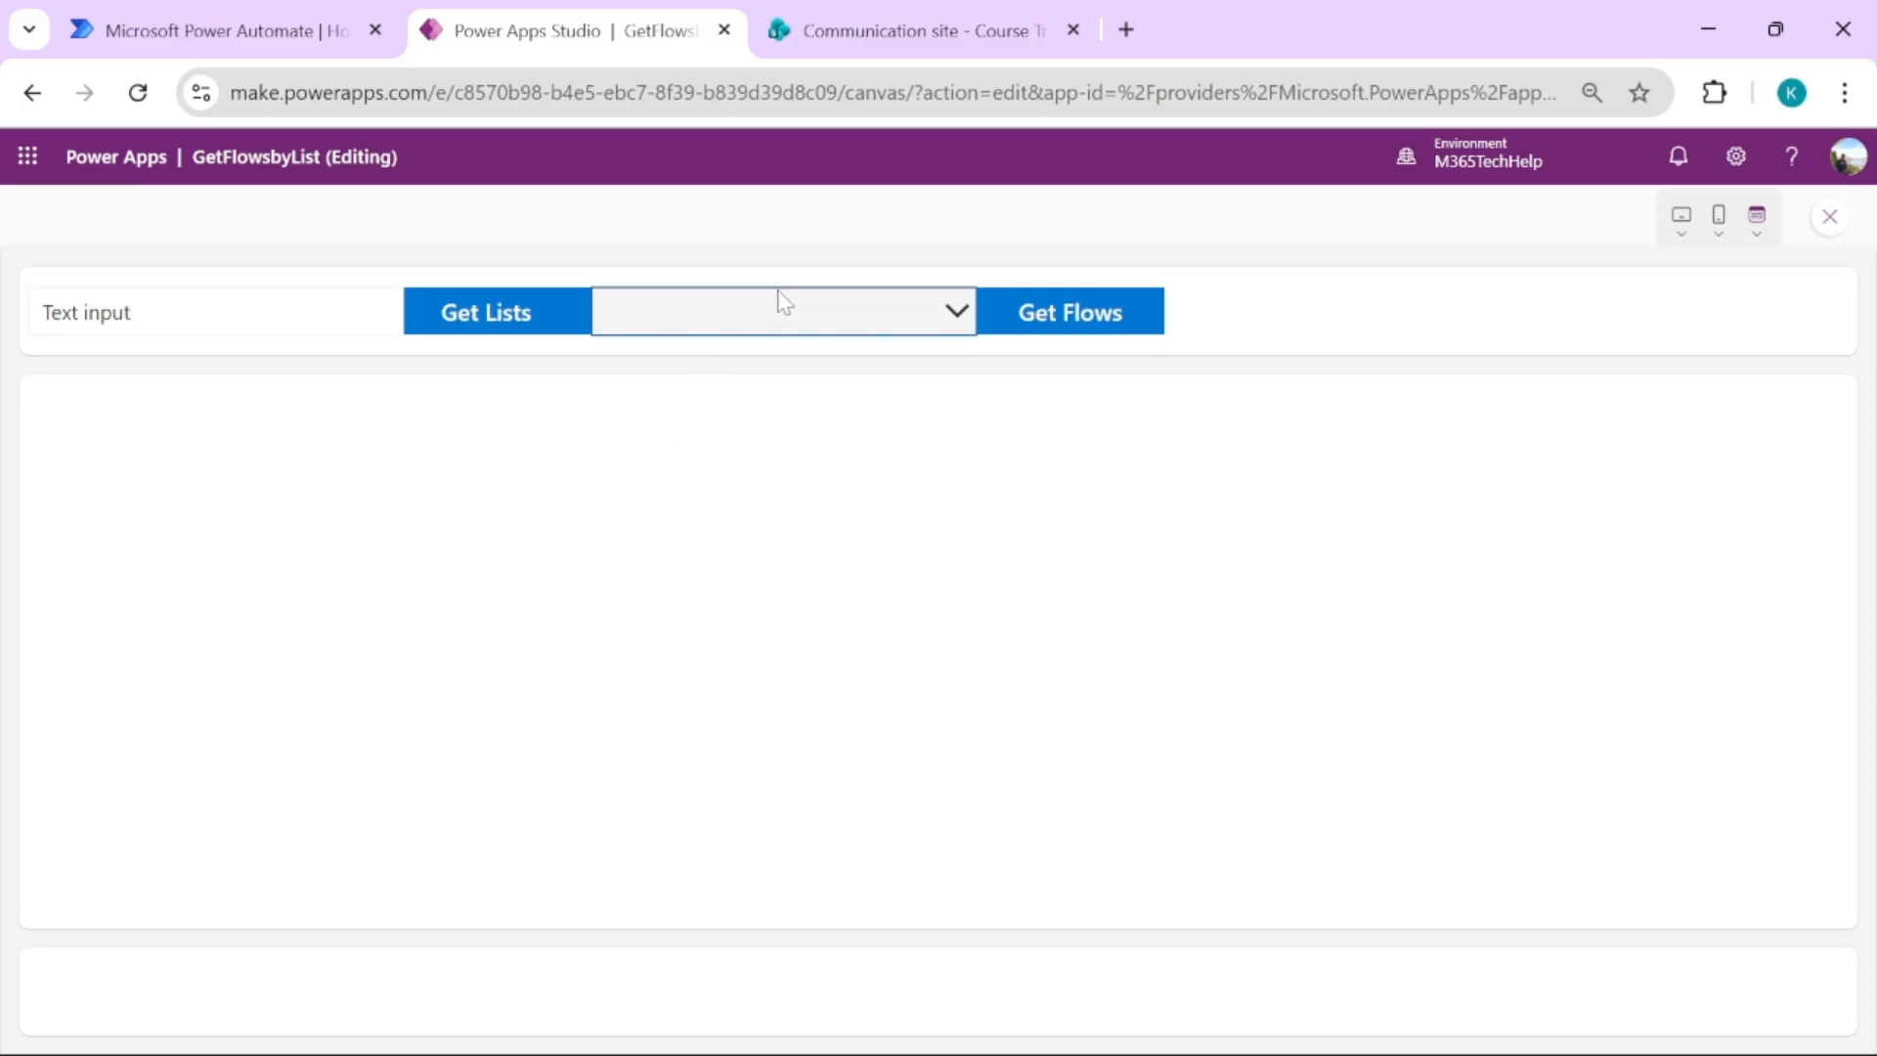
click(874, 20)
click(829, 501)
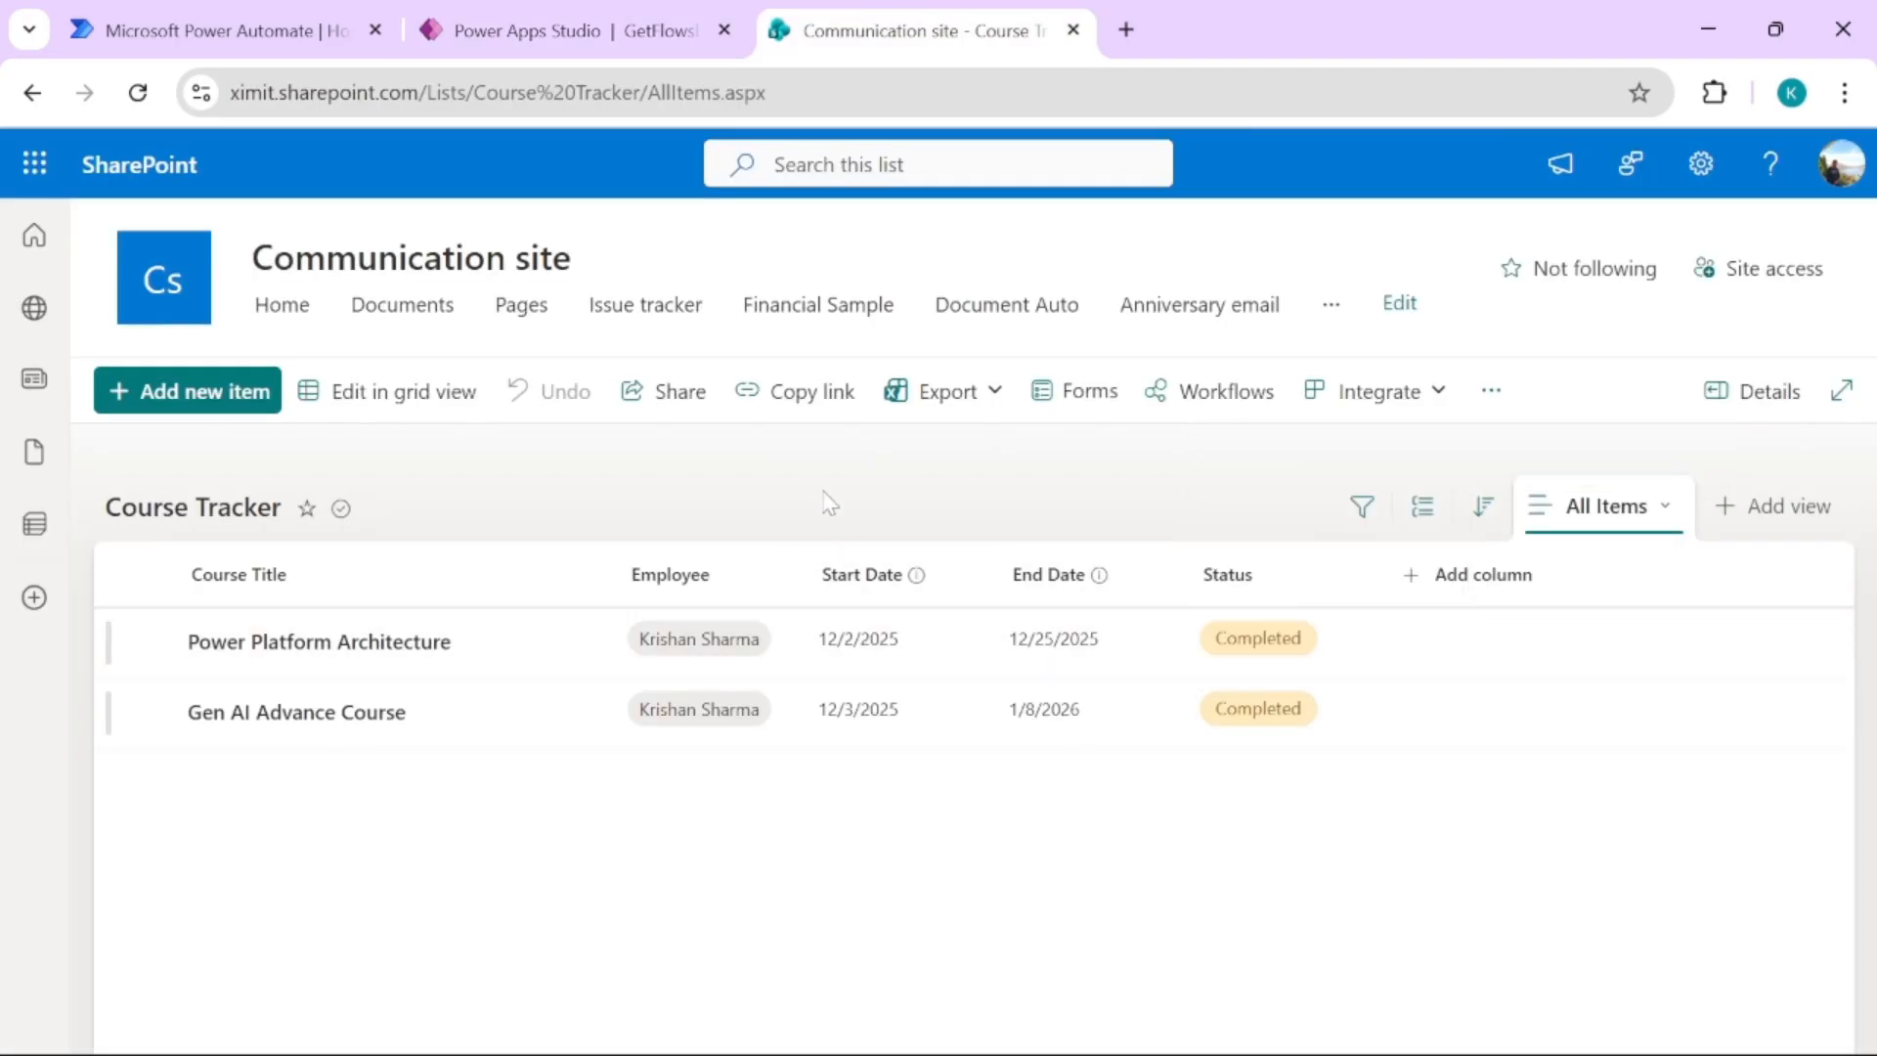
click(558, 5)
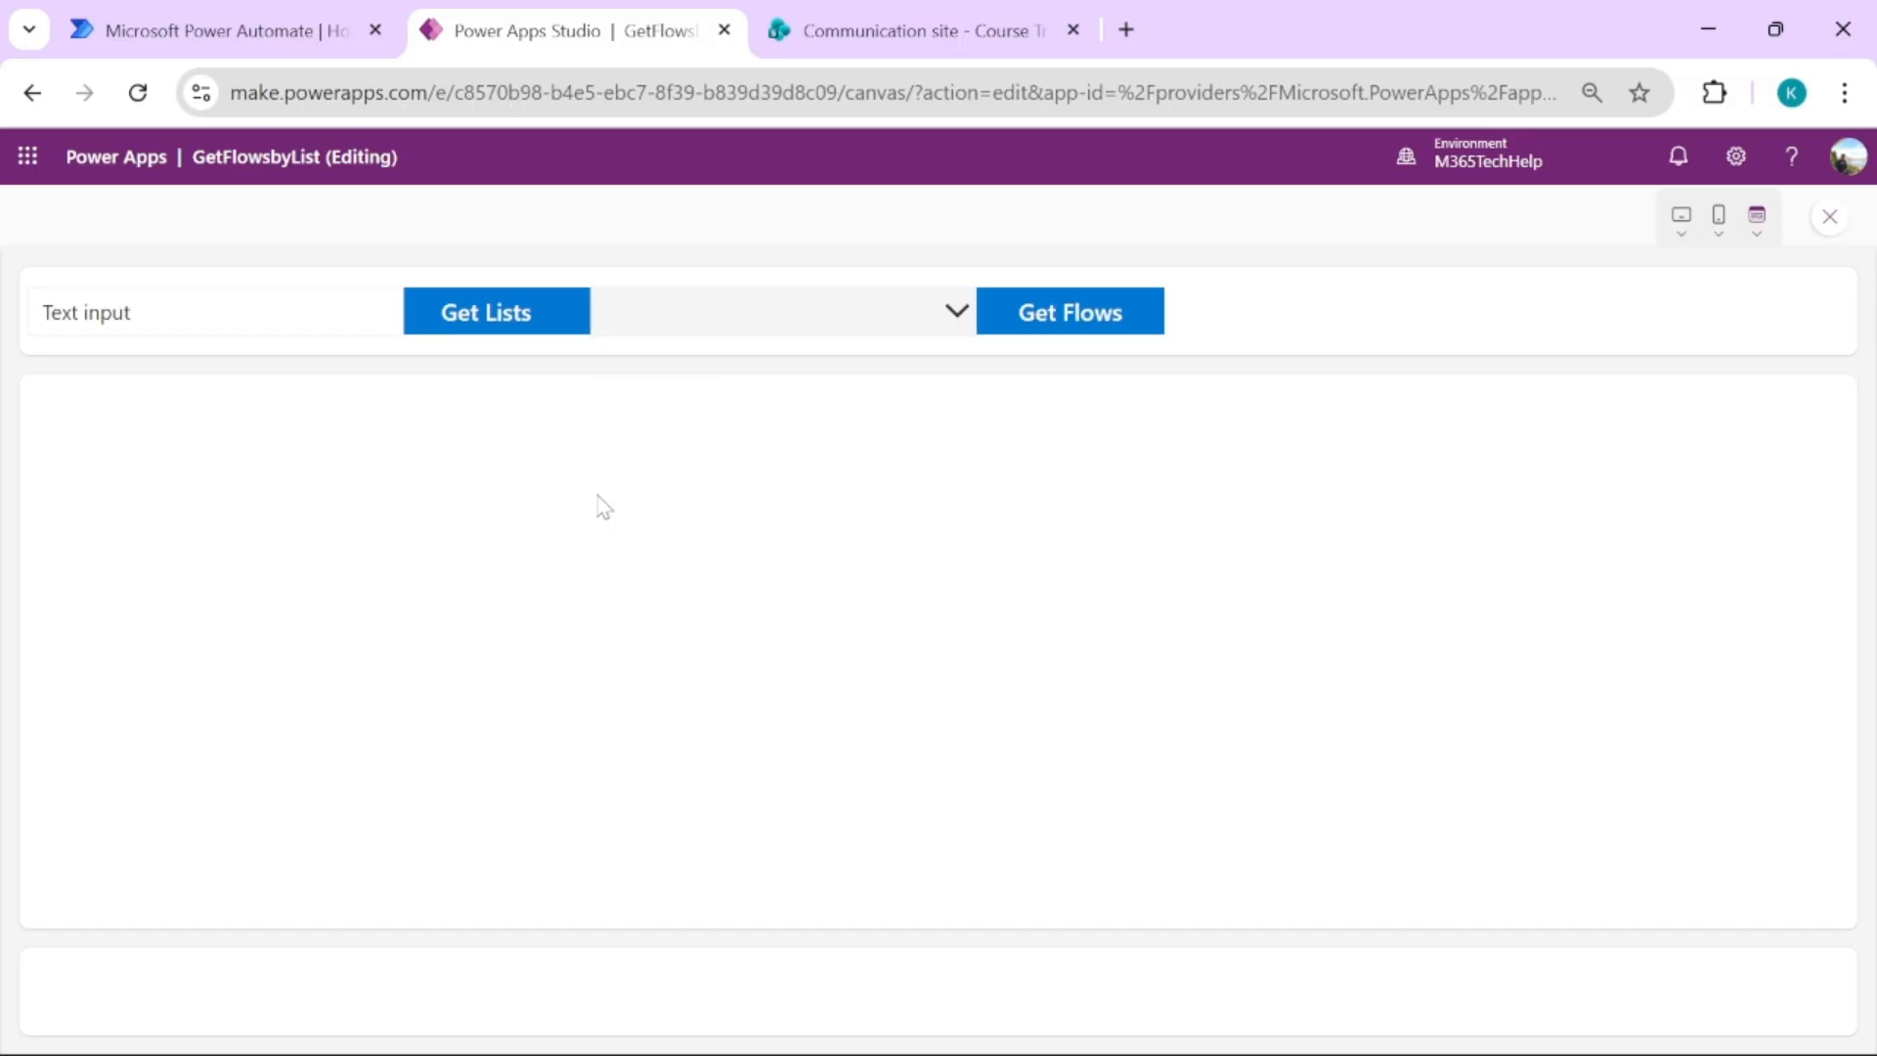
click(1034, 14)
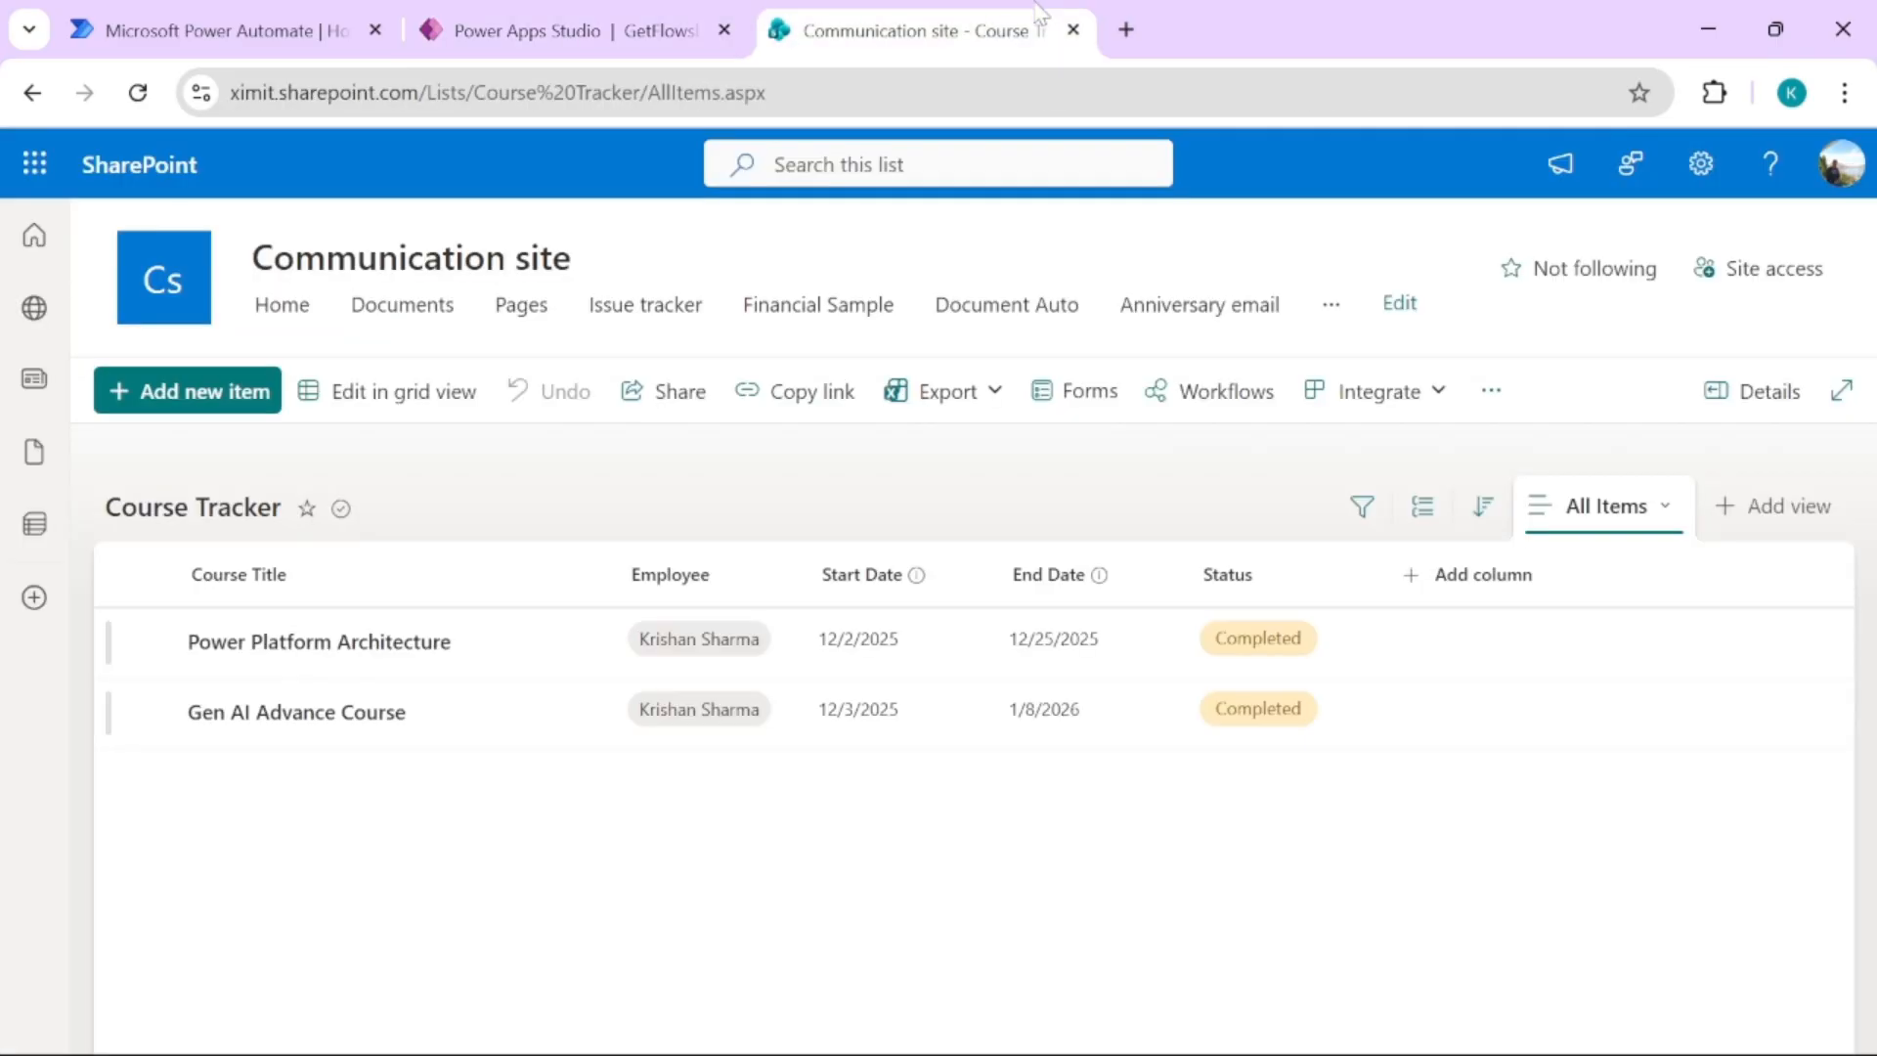
drag(425, 93, 230, 93)
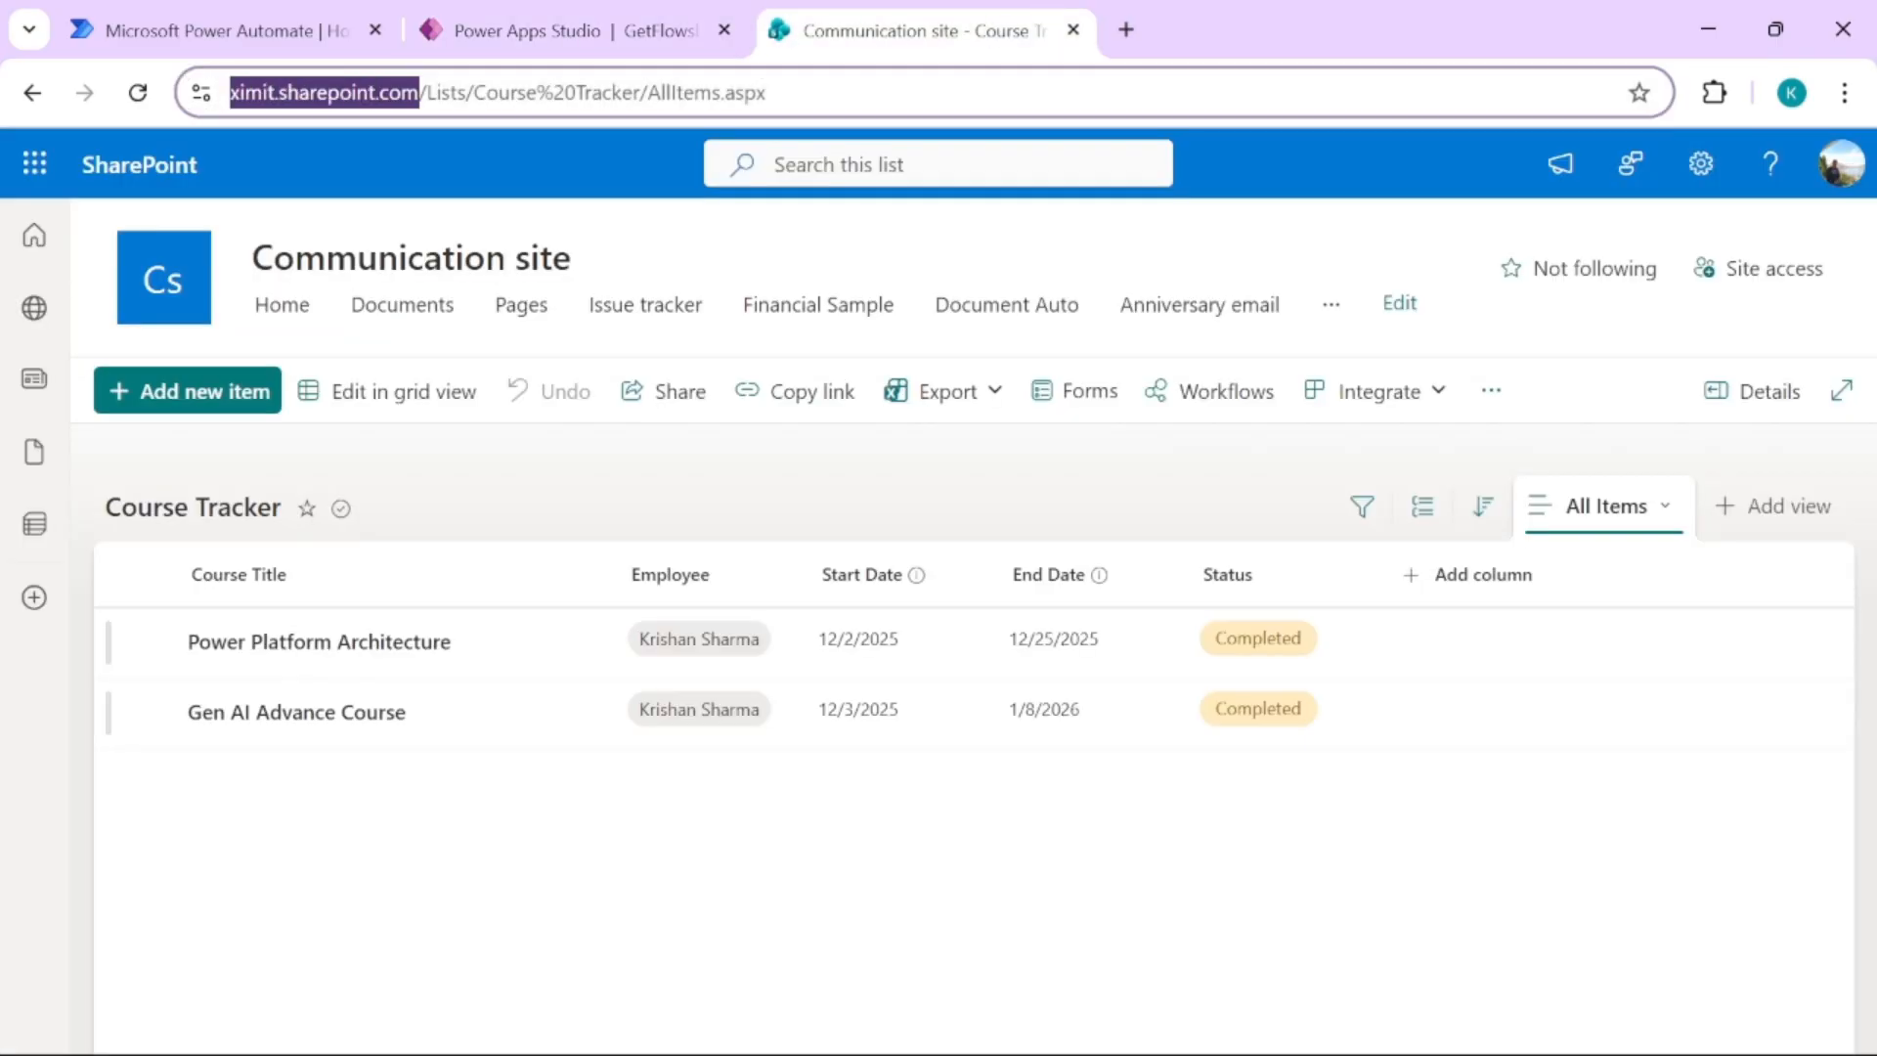
key(ctrl+c)
click(572, 30)
click(215, 313)
key(ctrl+v)
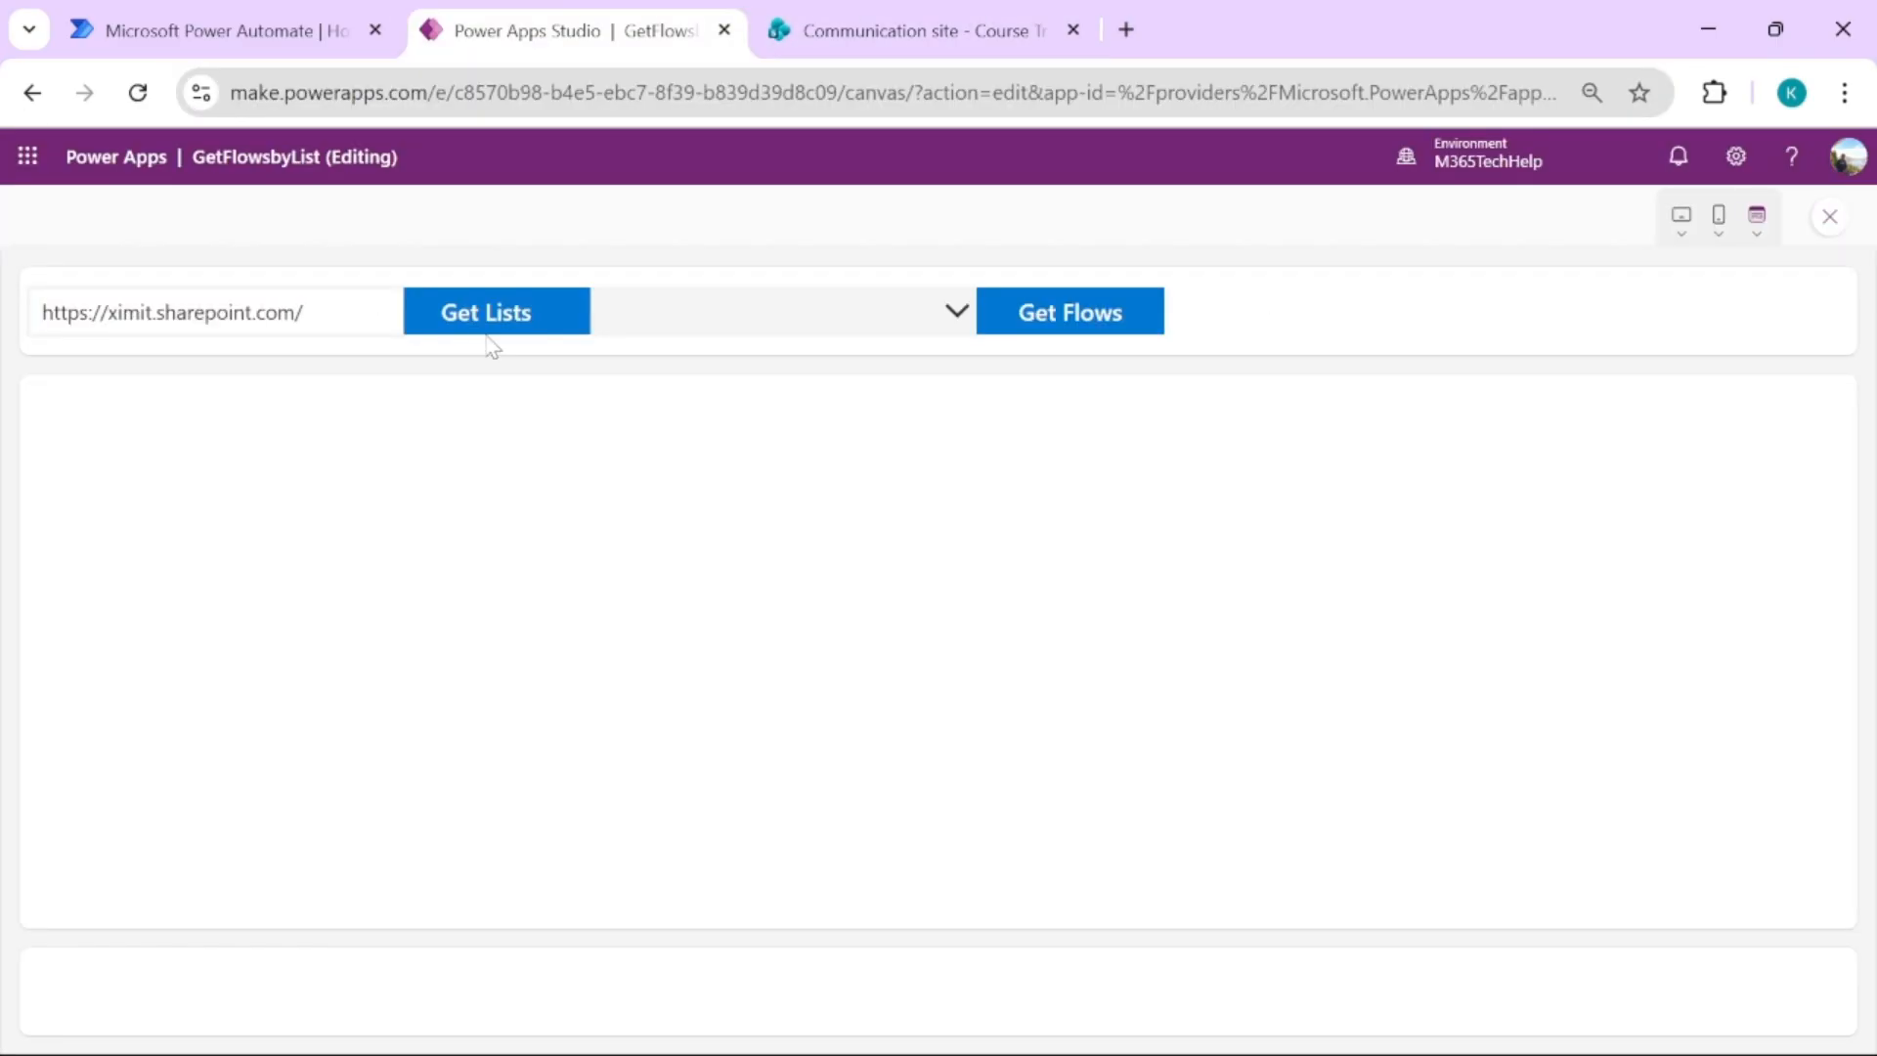
click(494, 332)
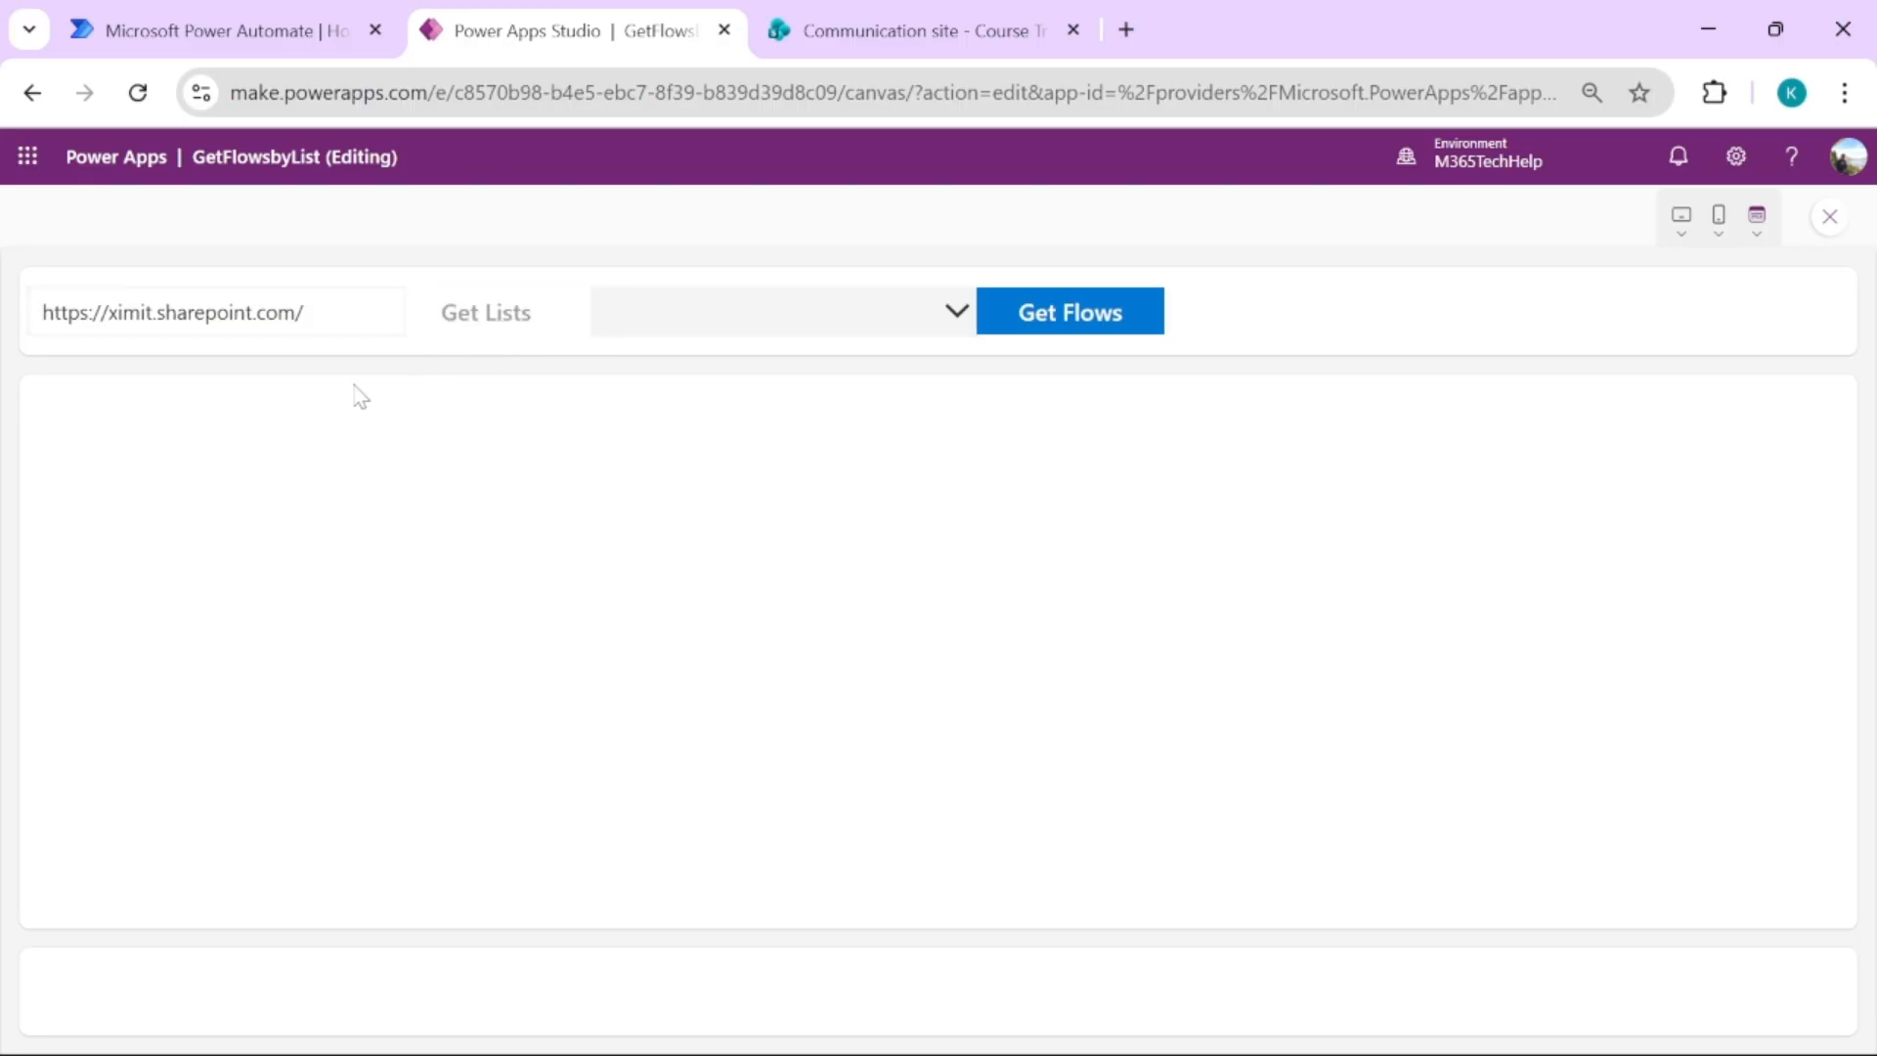
Retrieve the flows connected to the Course Tracker list and view the CourseCompletionEmail flow's details page in Power Automate
click(711, 315)
drag(968, 376, 968, 438)
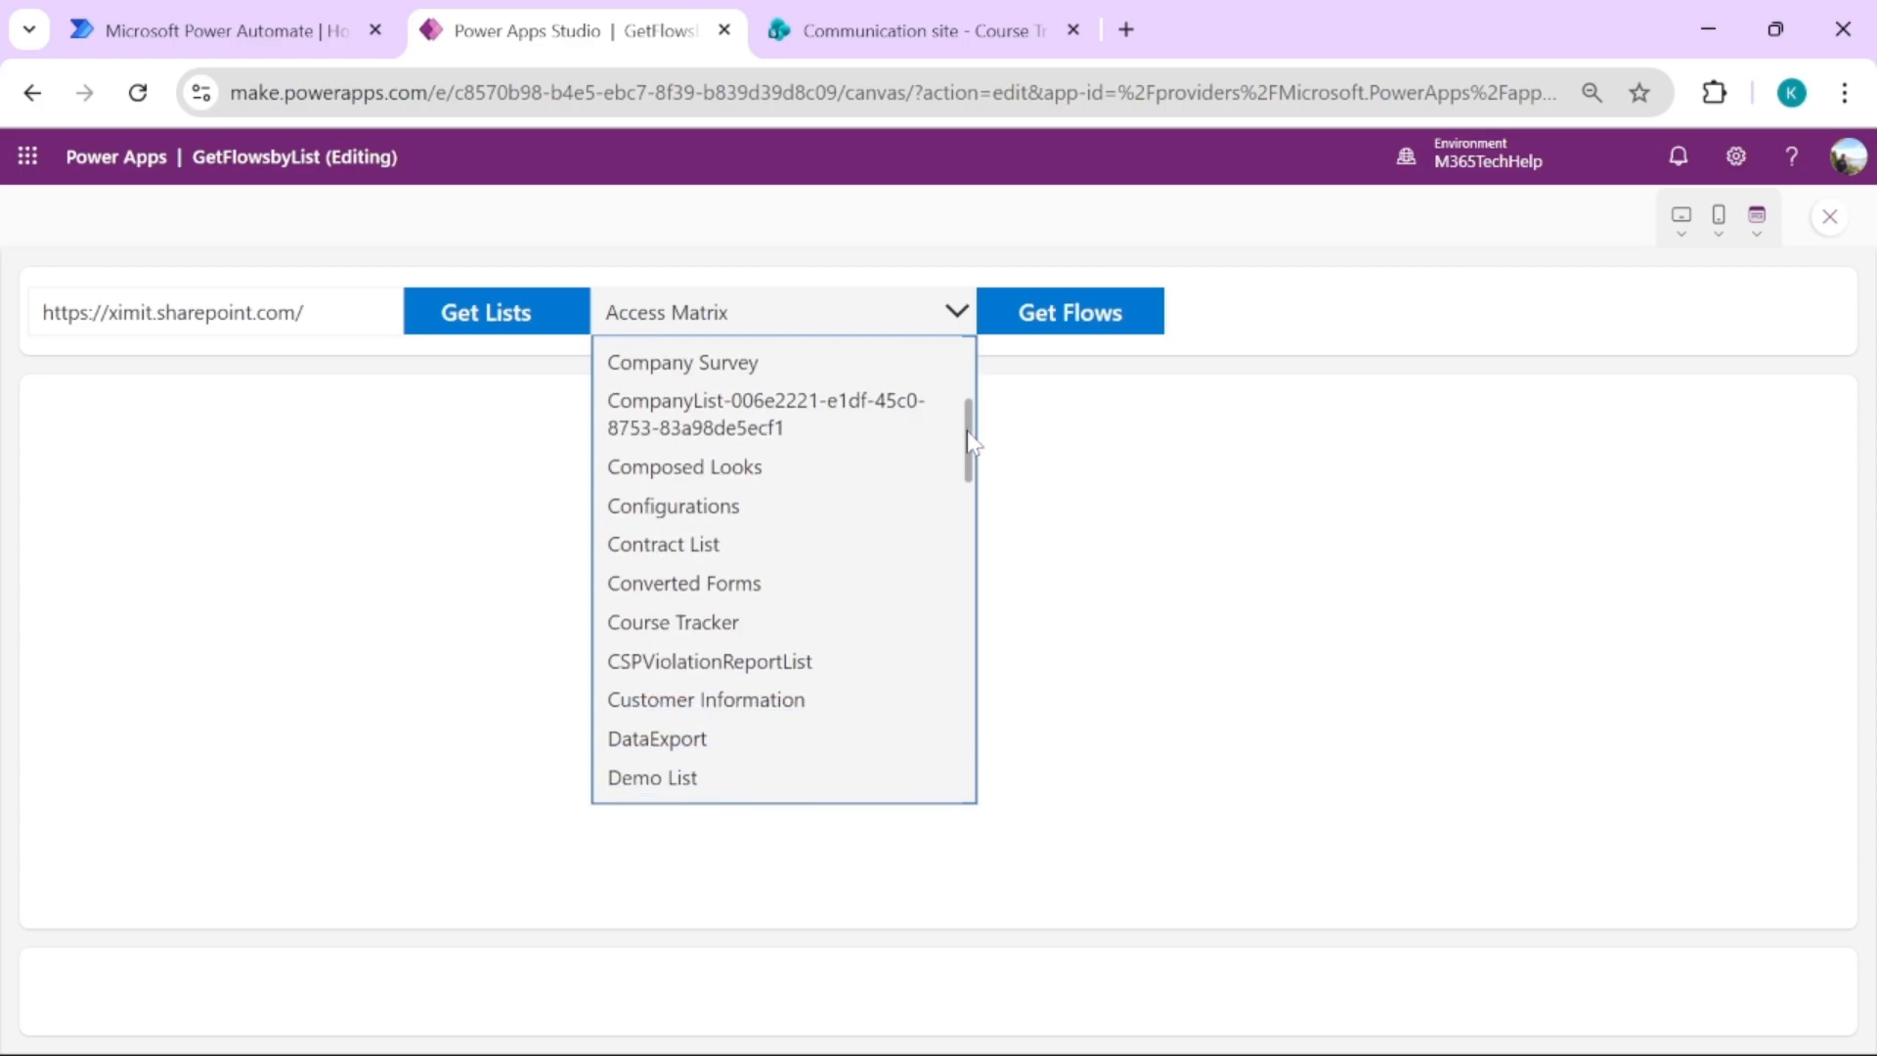
click(743, 622)
click(1071, 313)
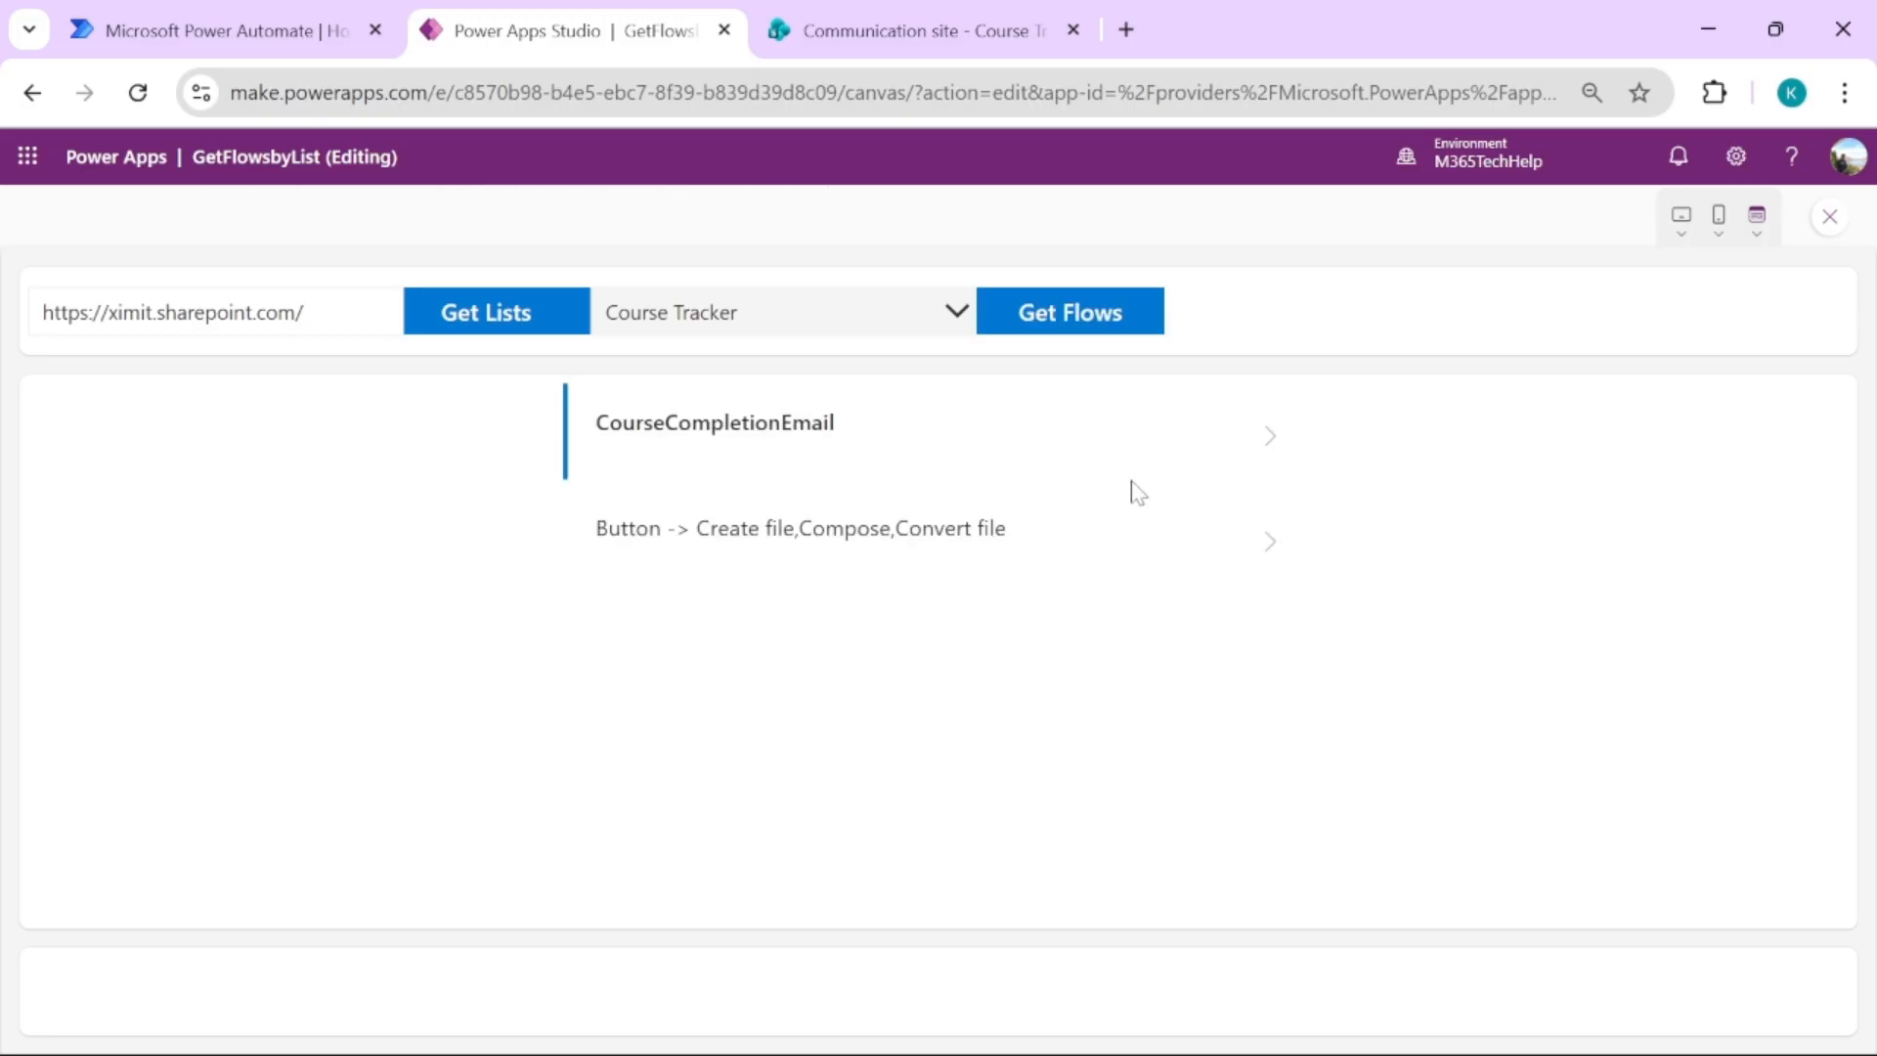
click(1271, 448)
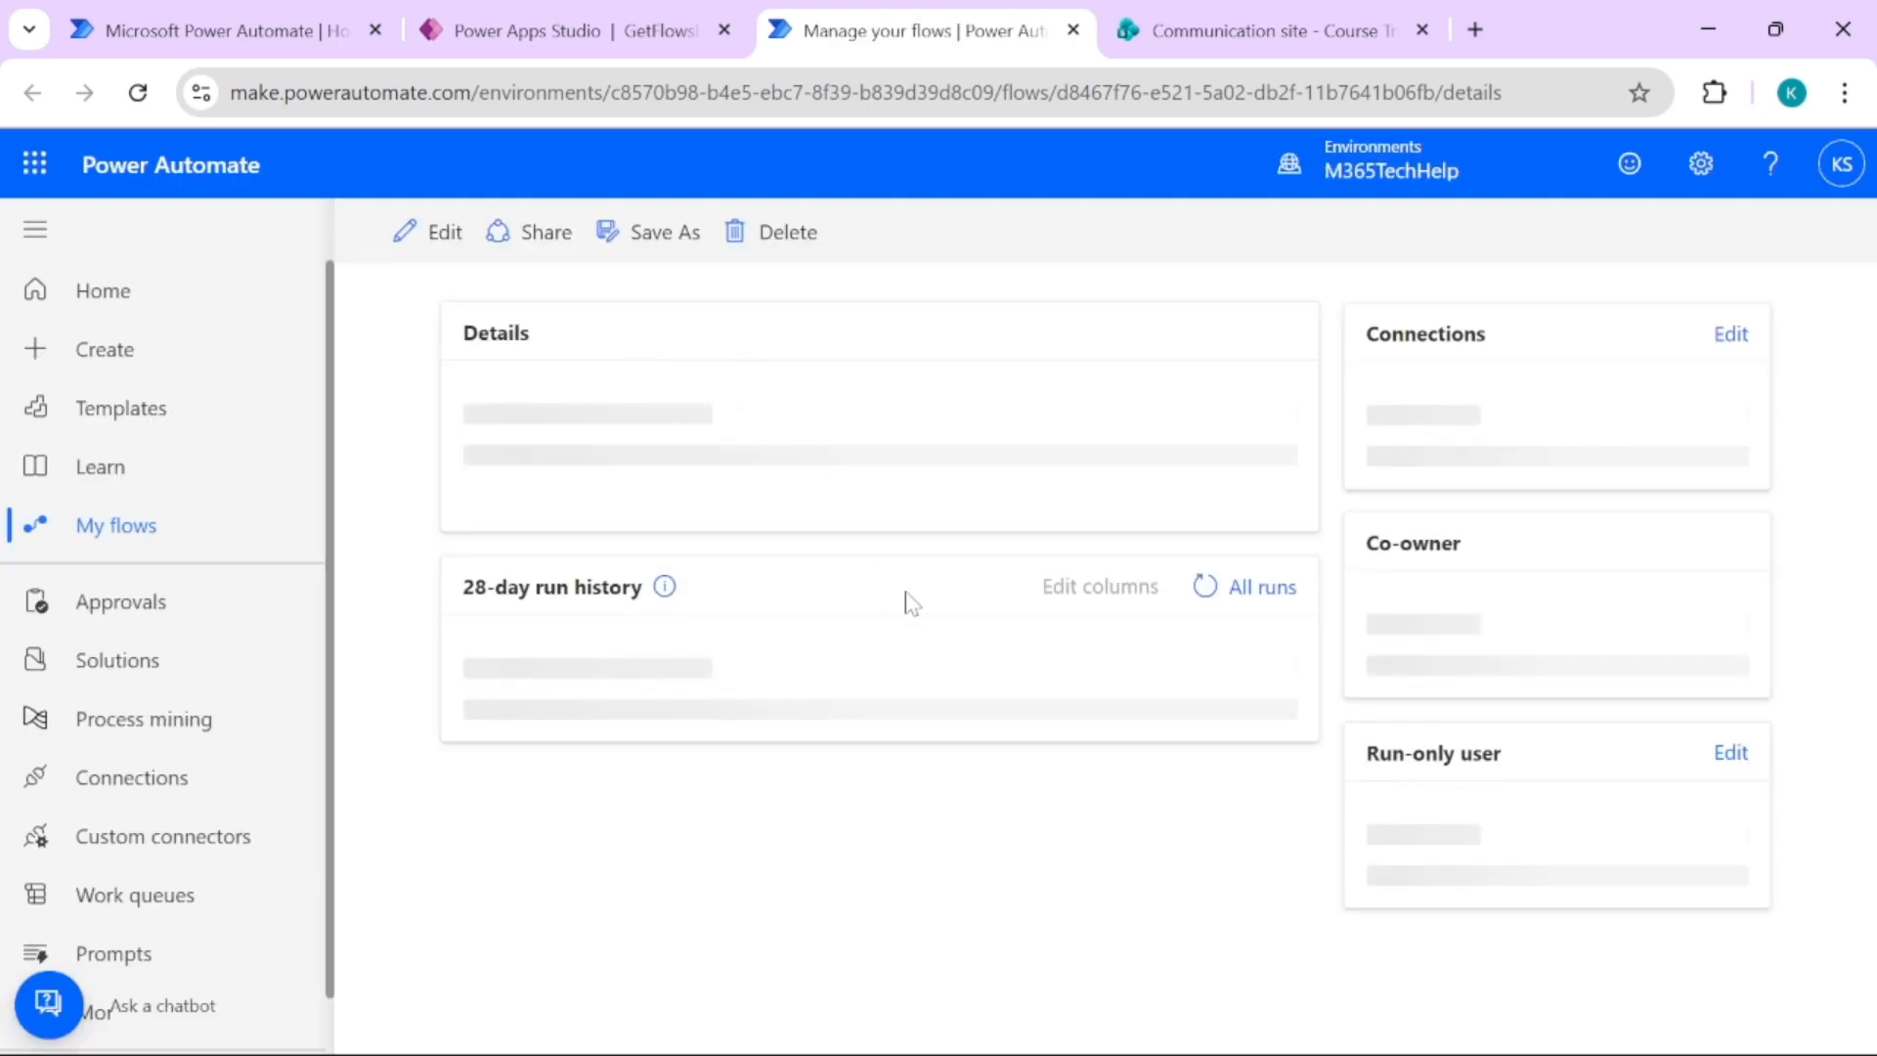
click(1072, 30)
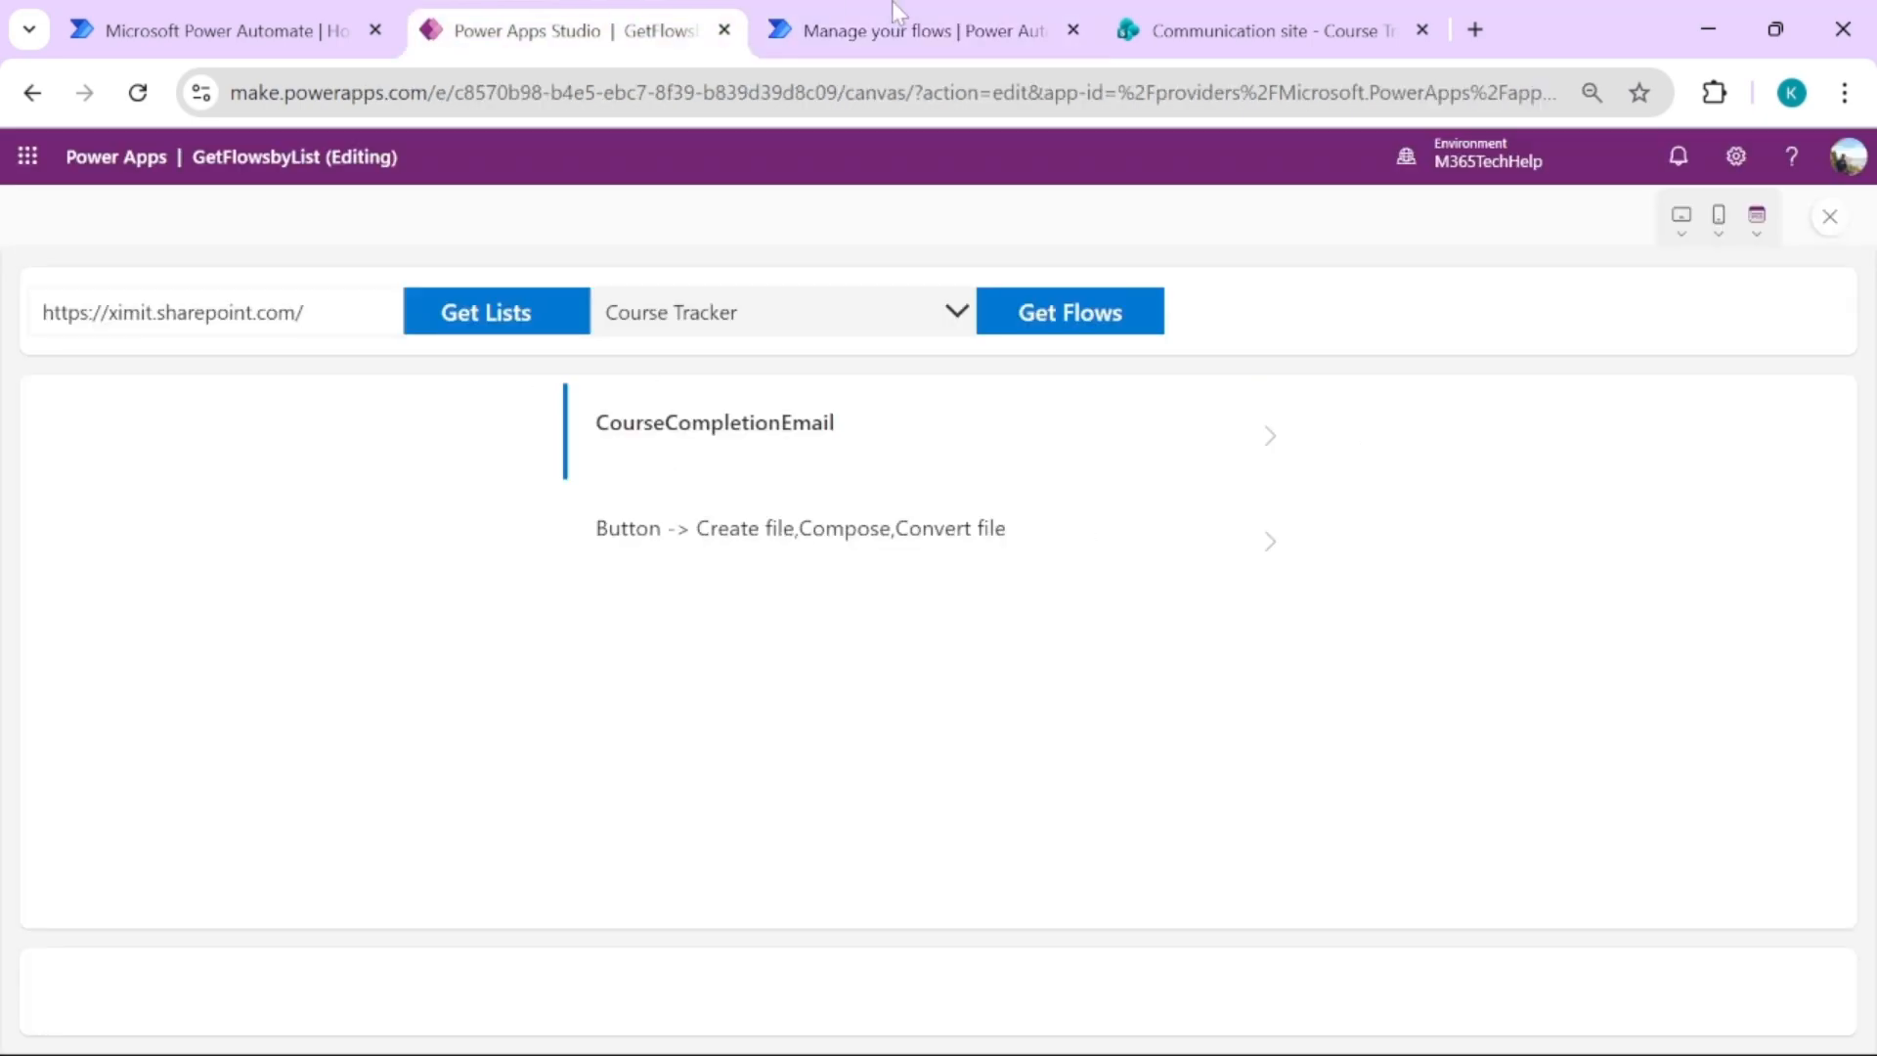
Leave the app preview and inspect the site address input, Get Lists button, lists dropdown and the Get Flows button's OnSelect formula
click(1829, 219)
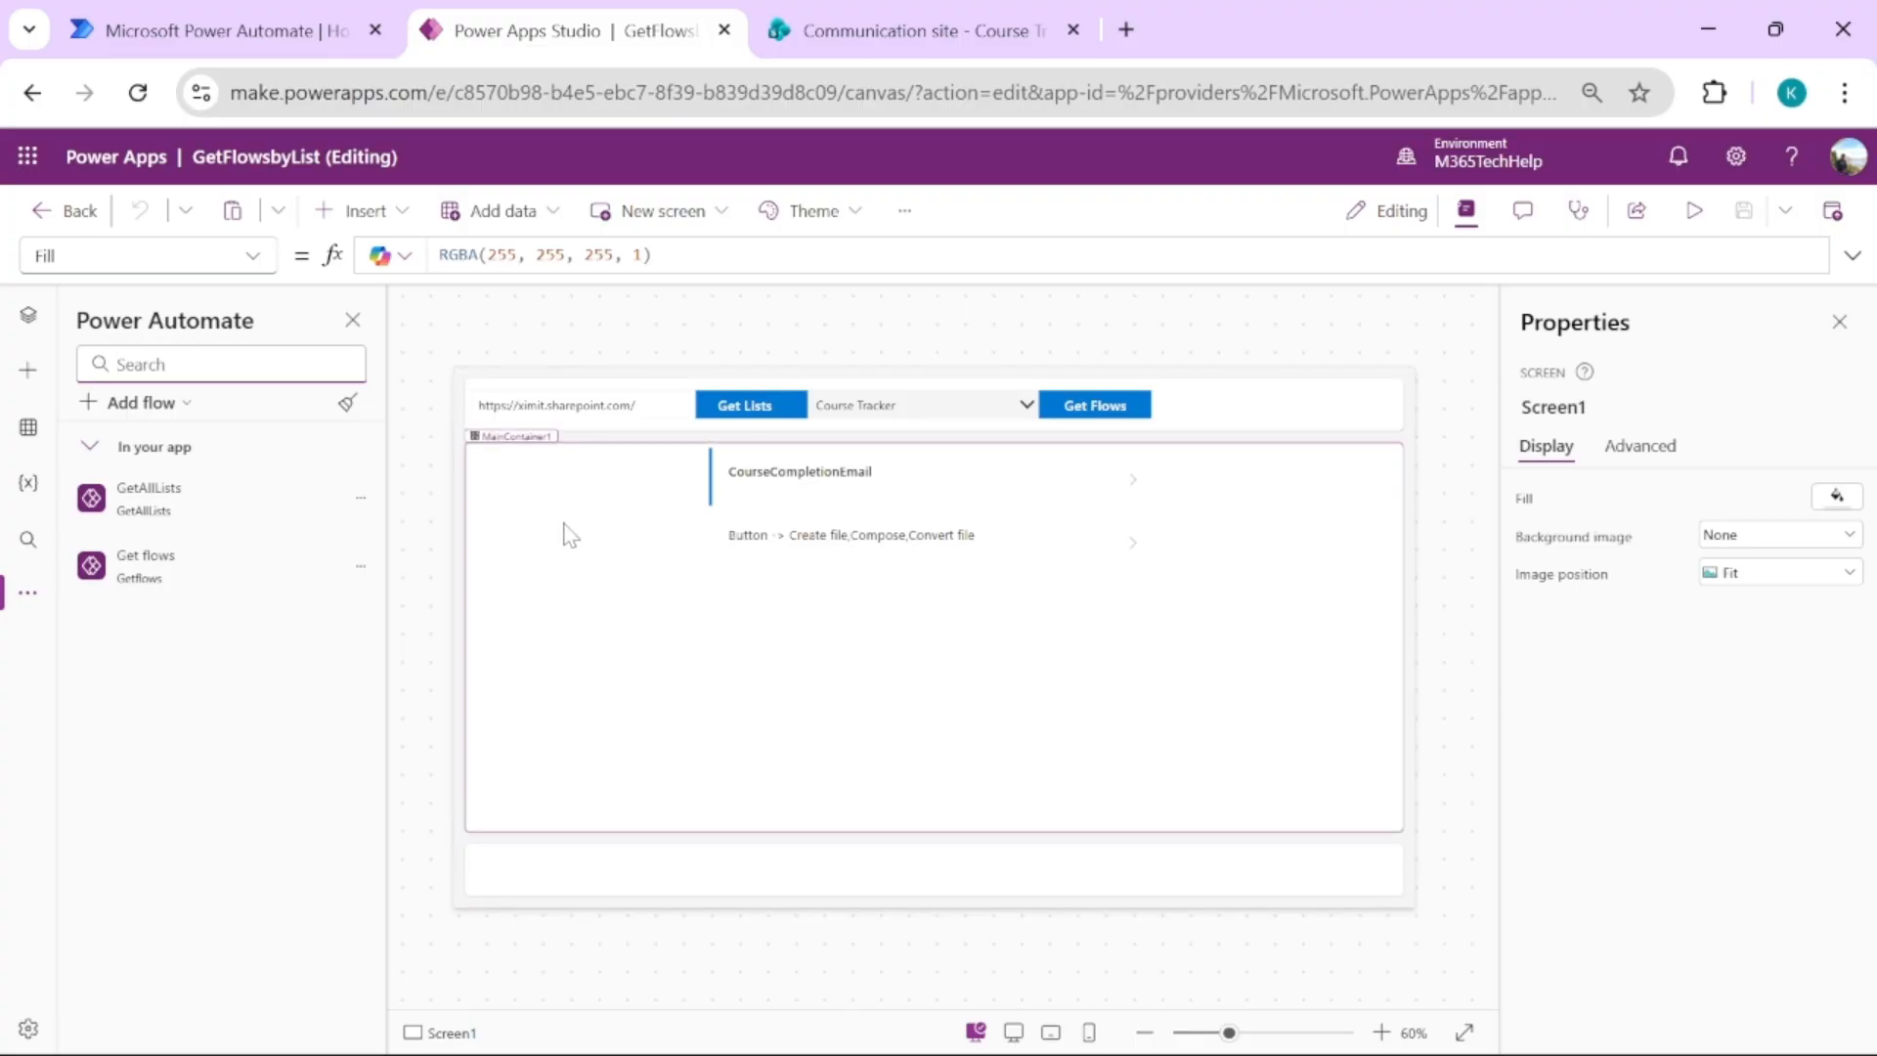
click(606, 407)
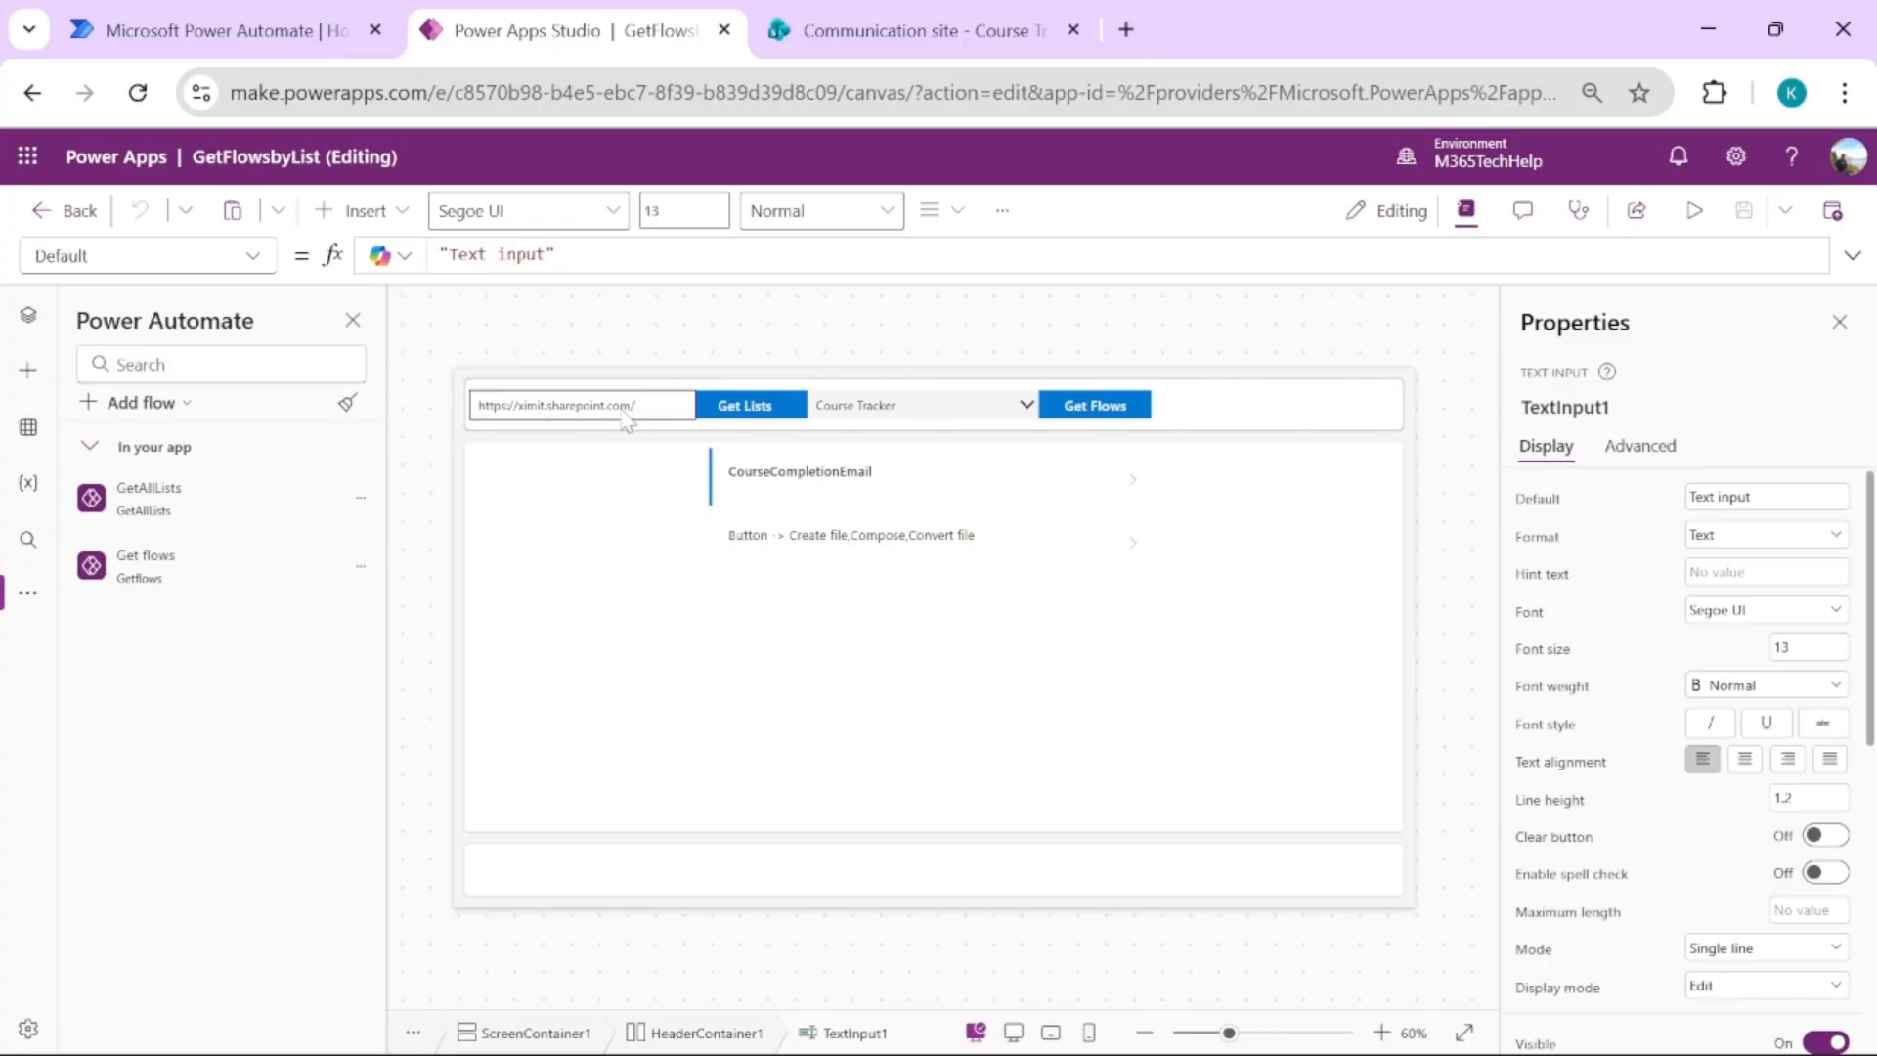
click(770, 409)
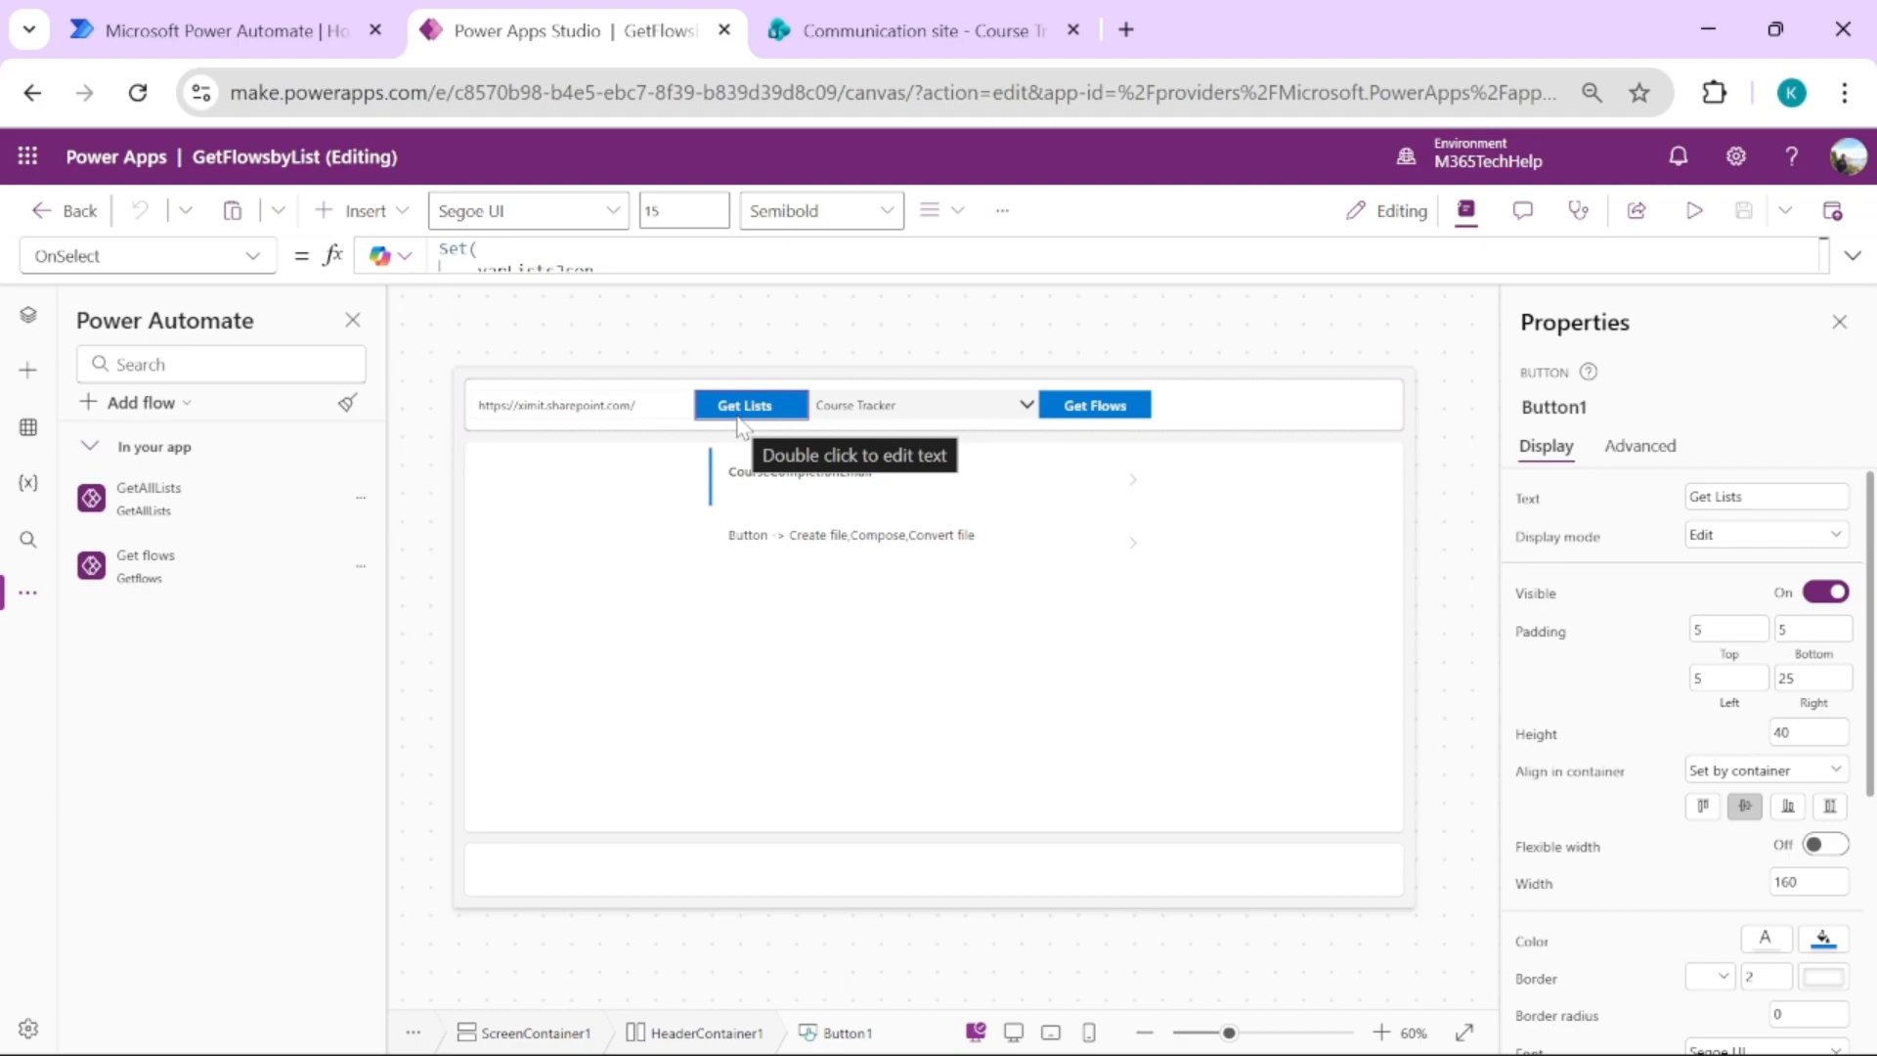
click(913, 410)
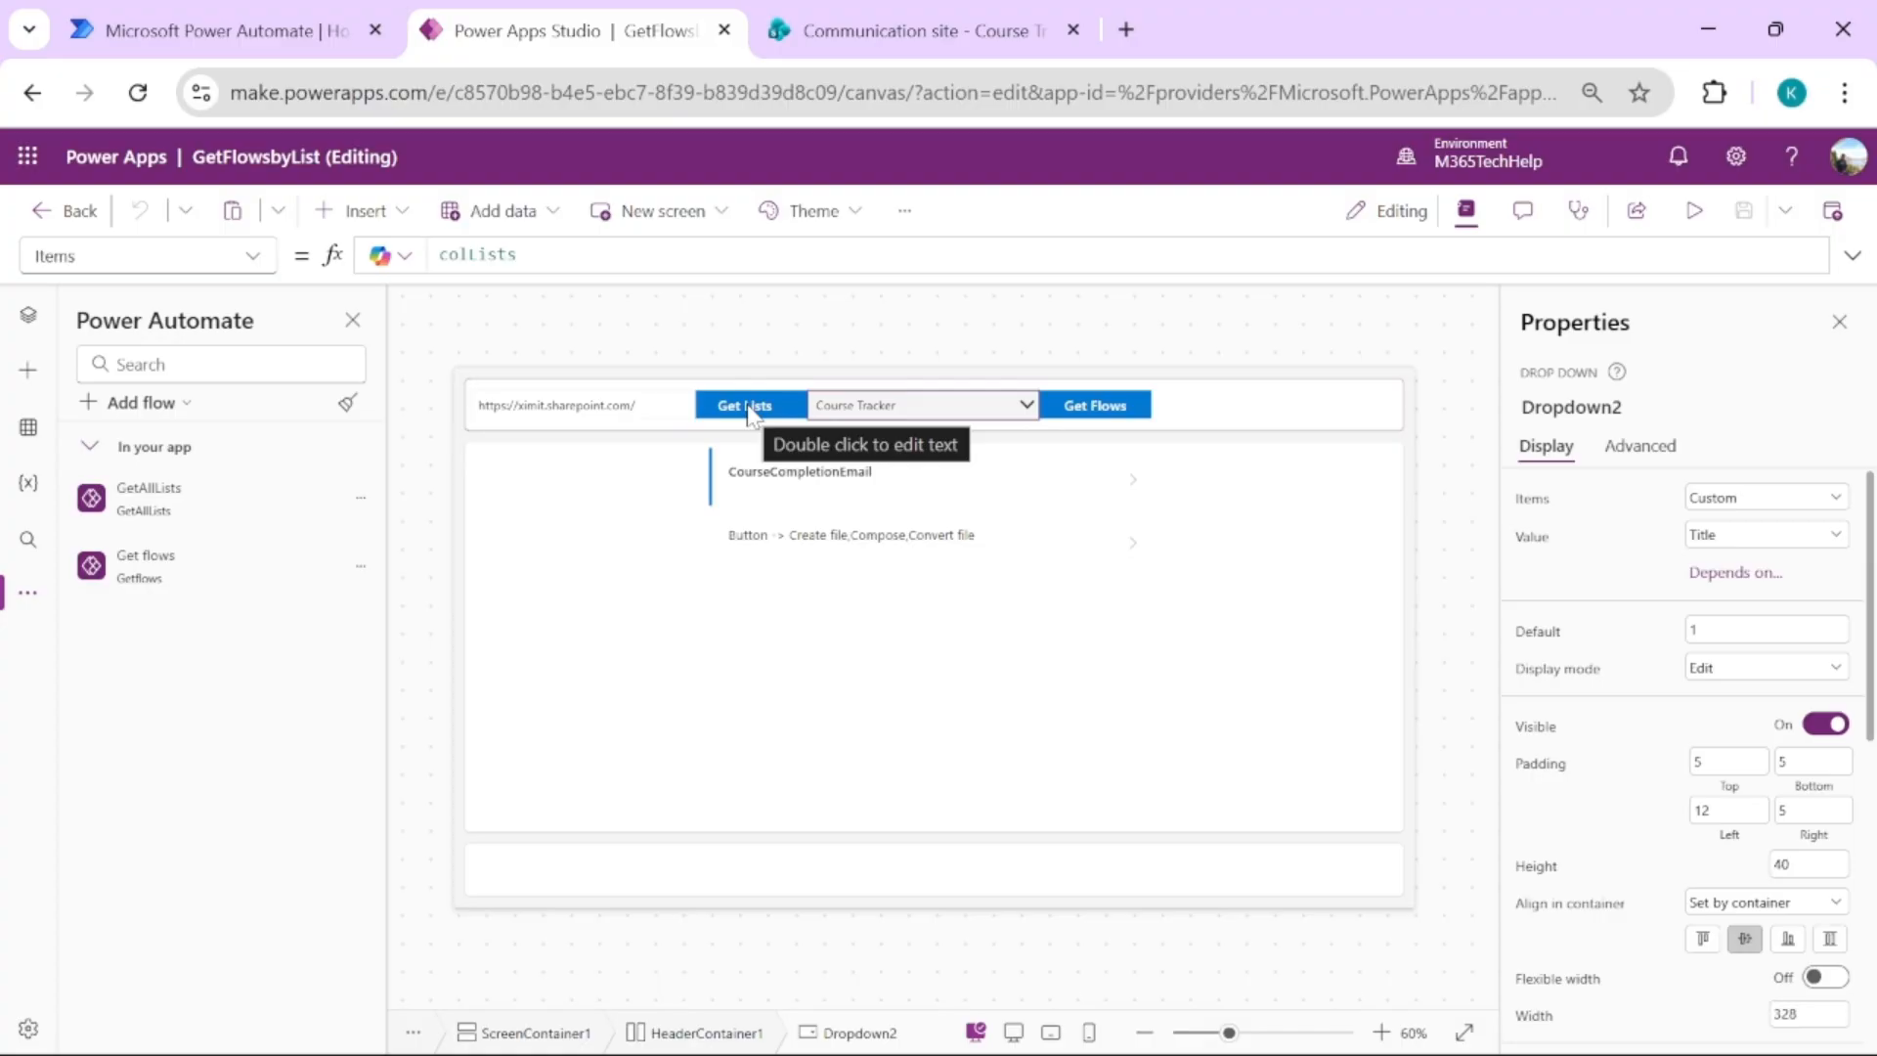
click(1085, 415)
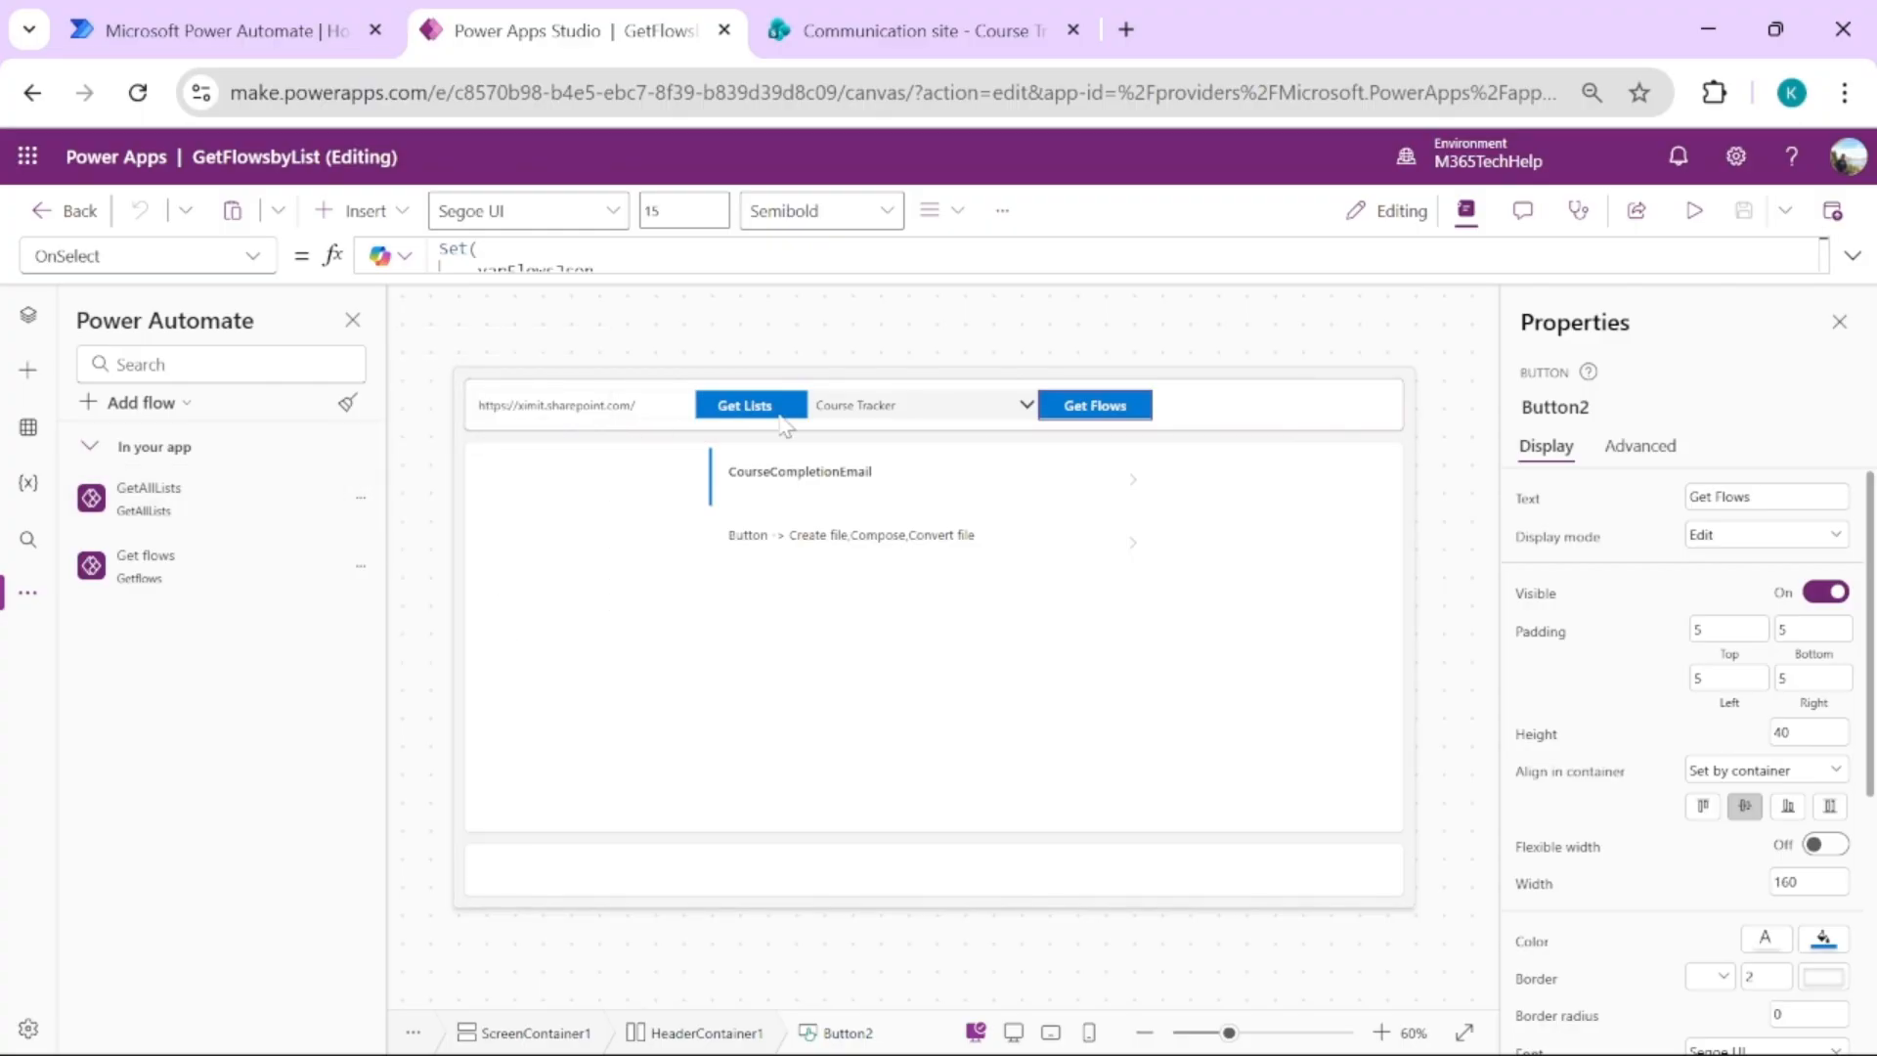
click(1853, 255)
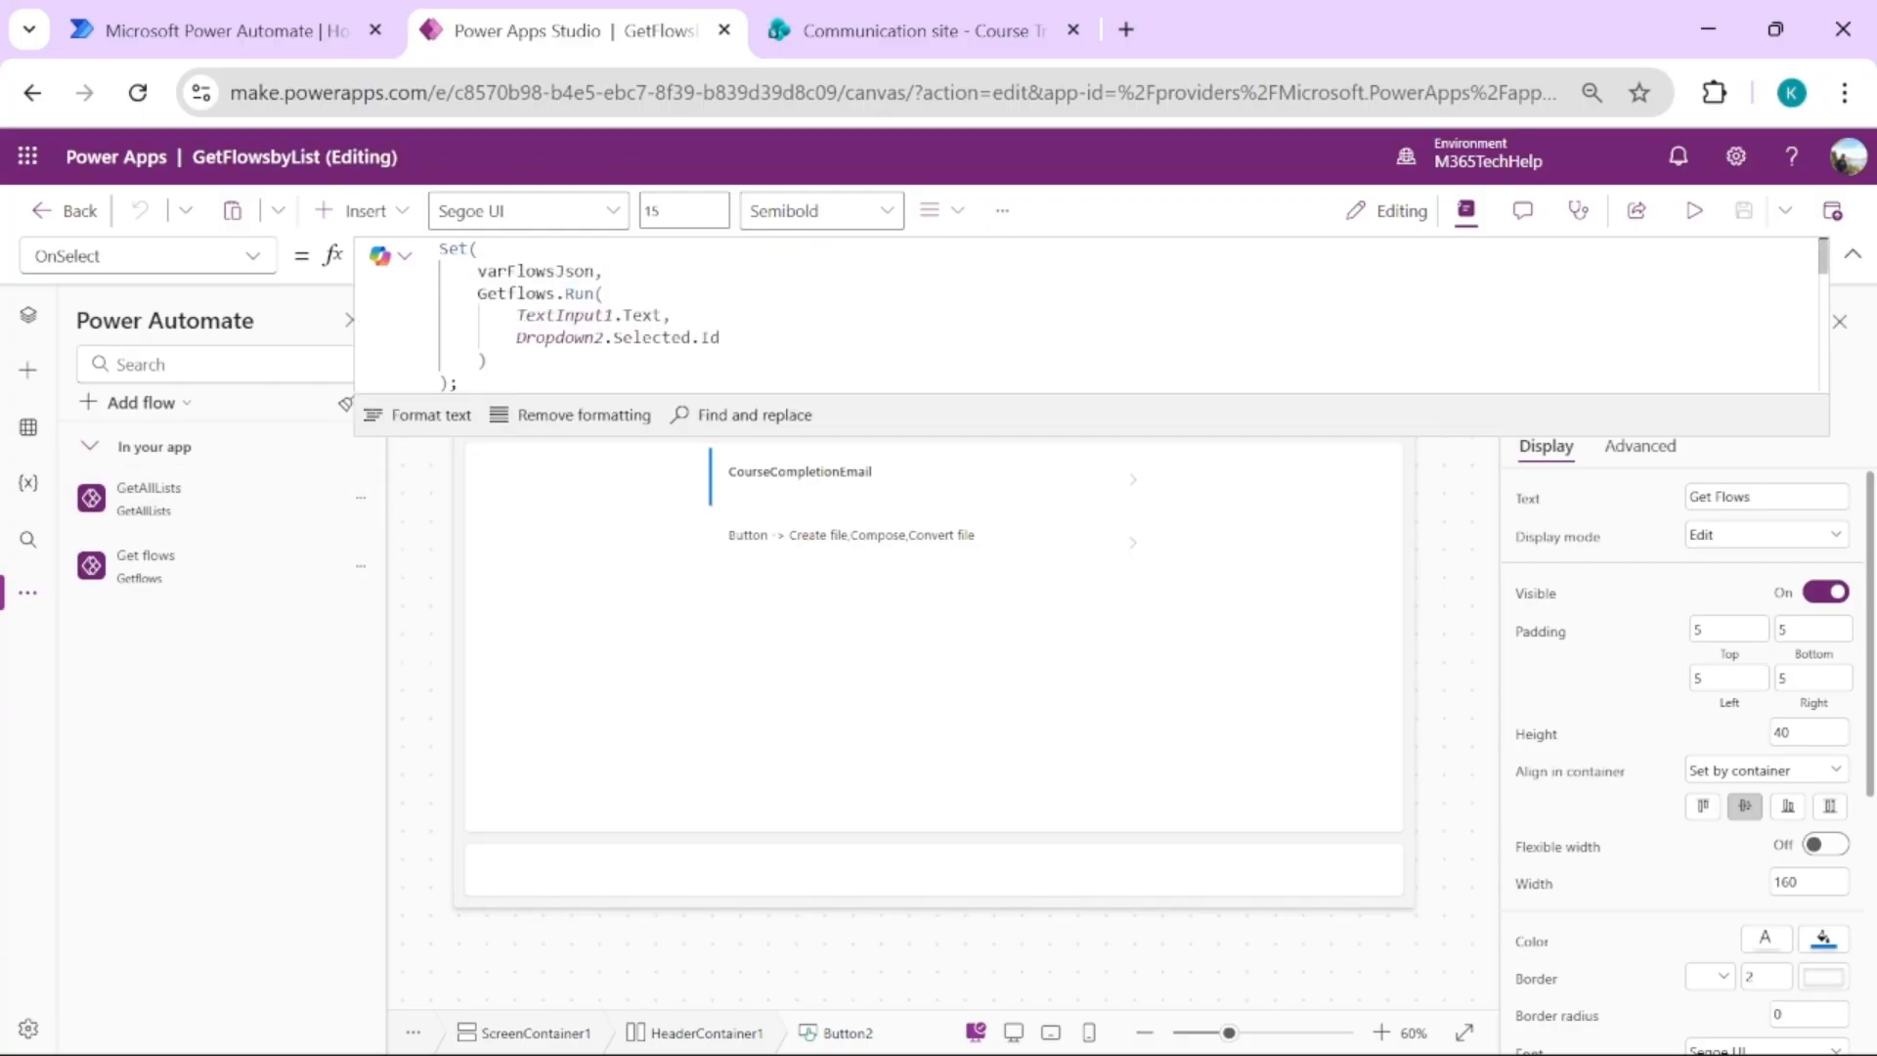
click(1853, 255)
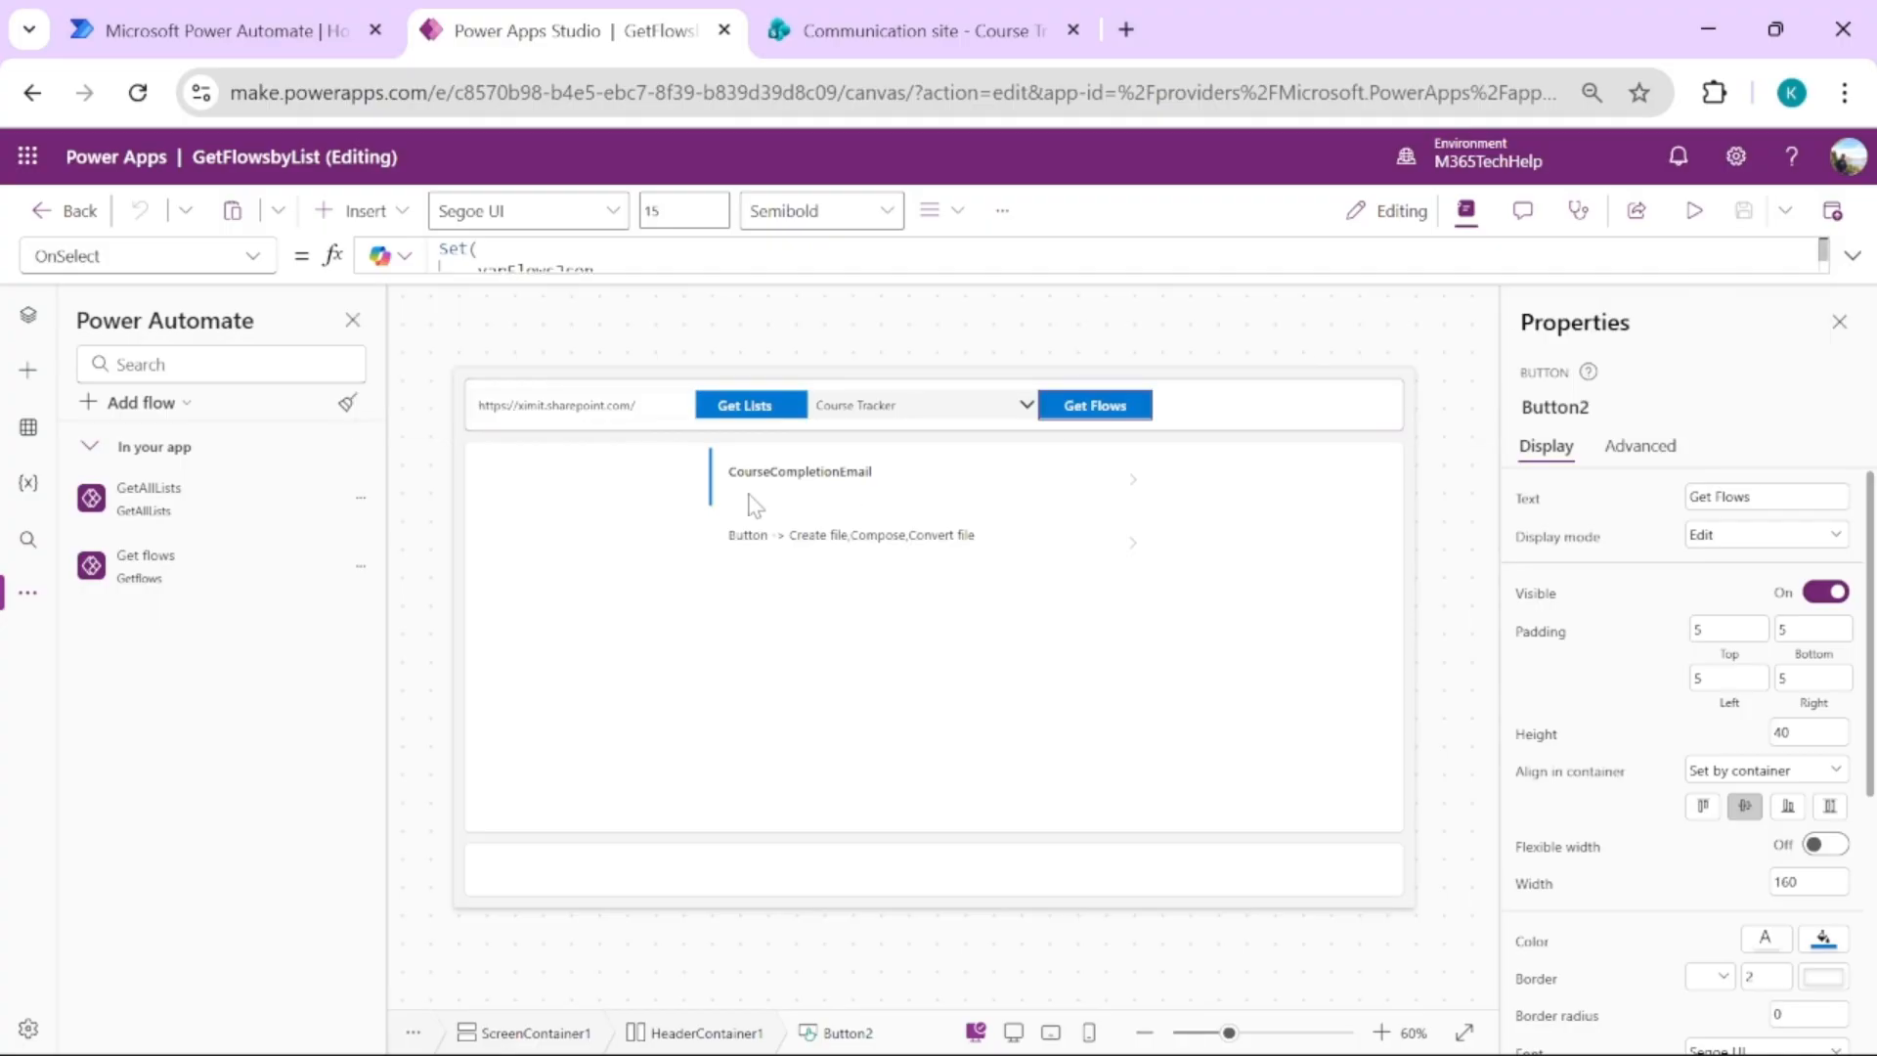
Open the GetAllLists flow for editing and review its Power Apps trigger, SharePoint HTTP request and response output
click(361, 499)
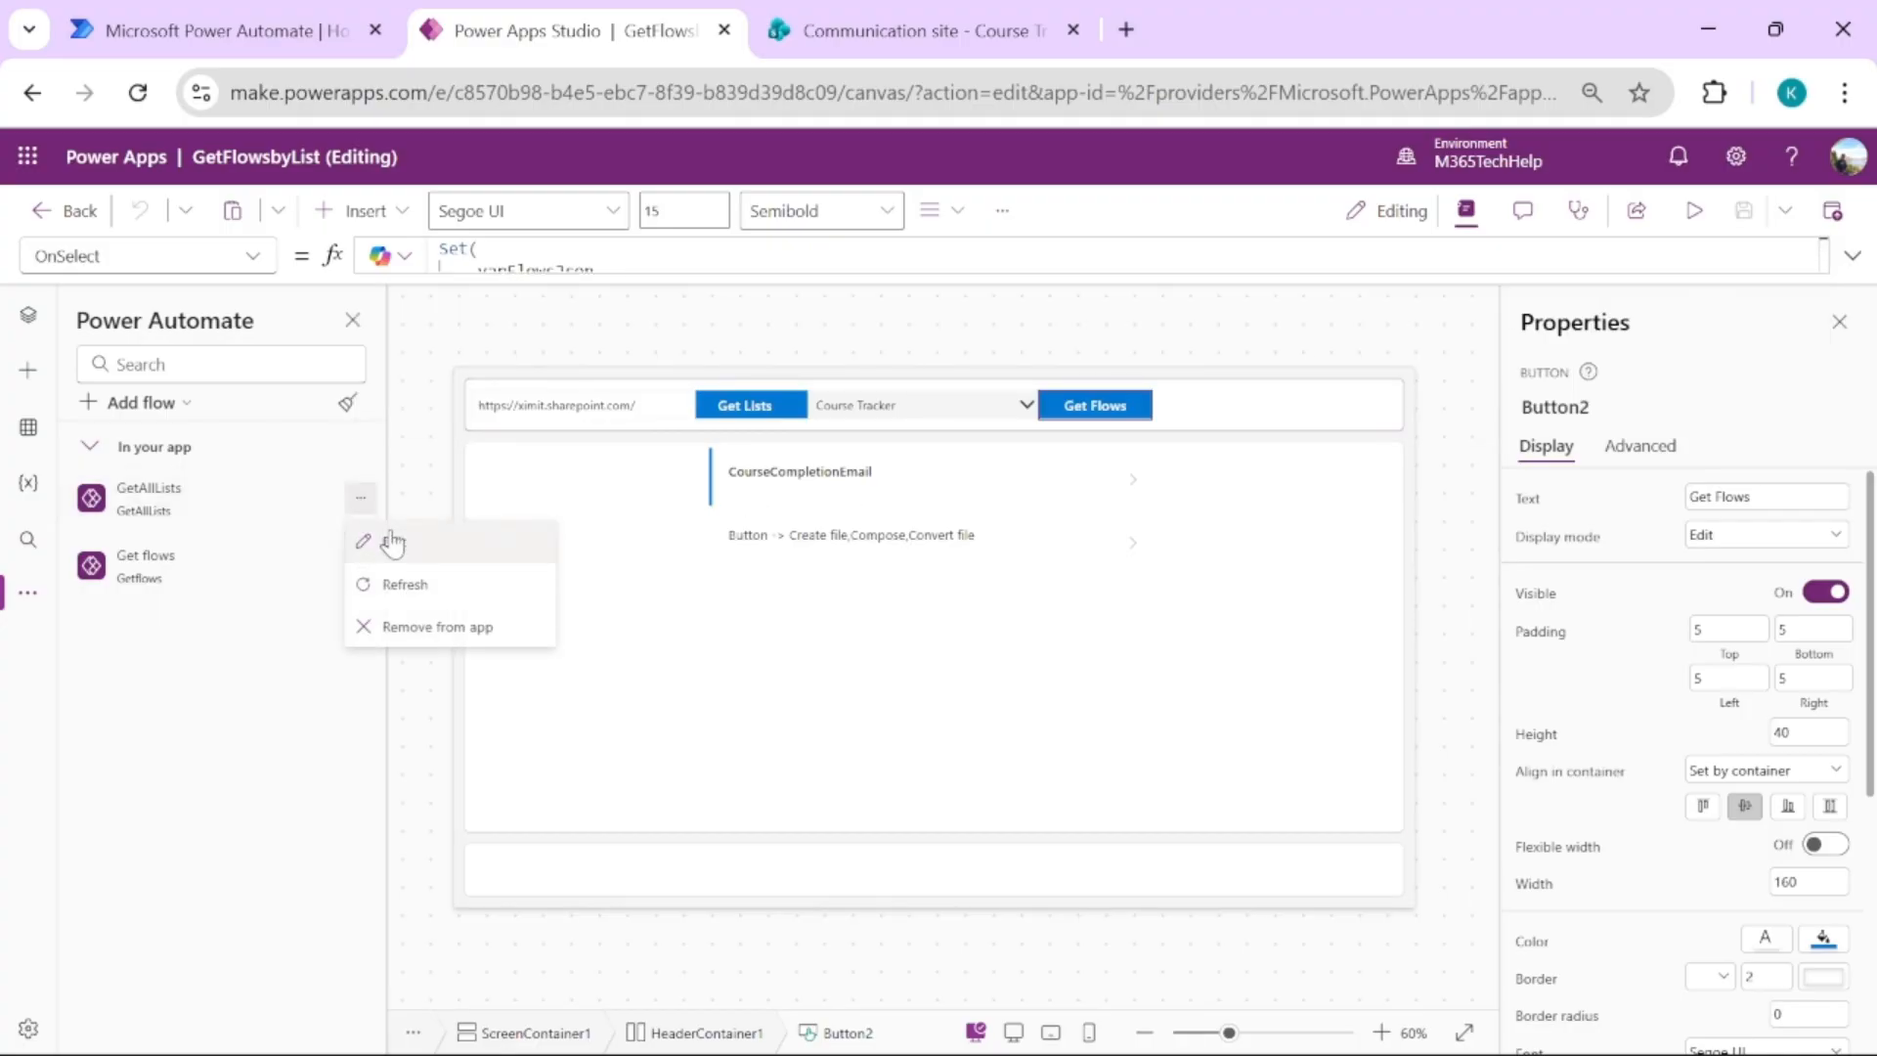
click(392, 537)
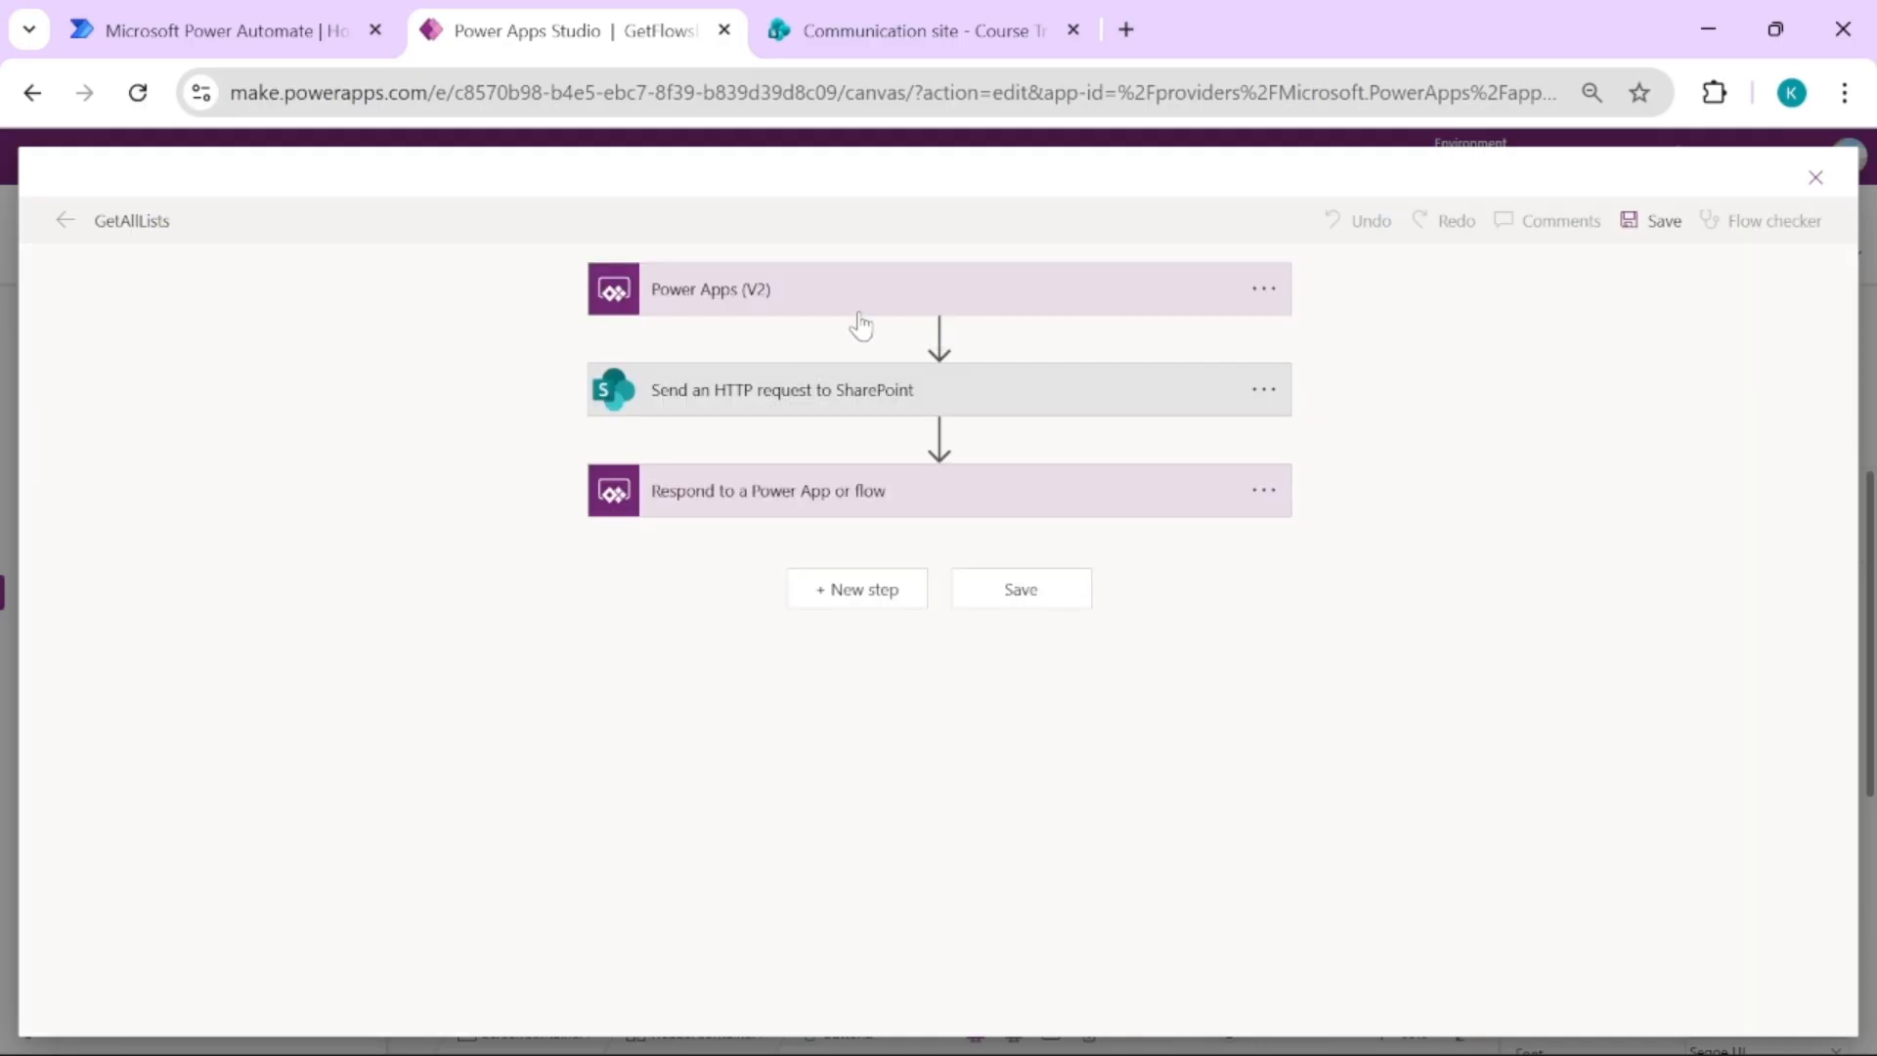
click(869, 306)
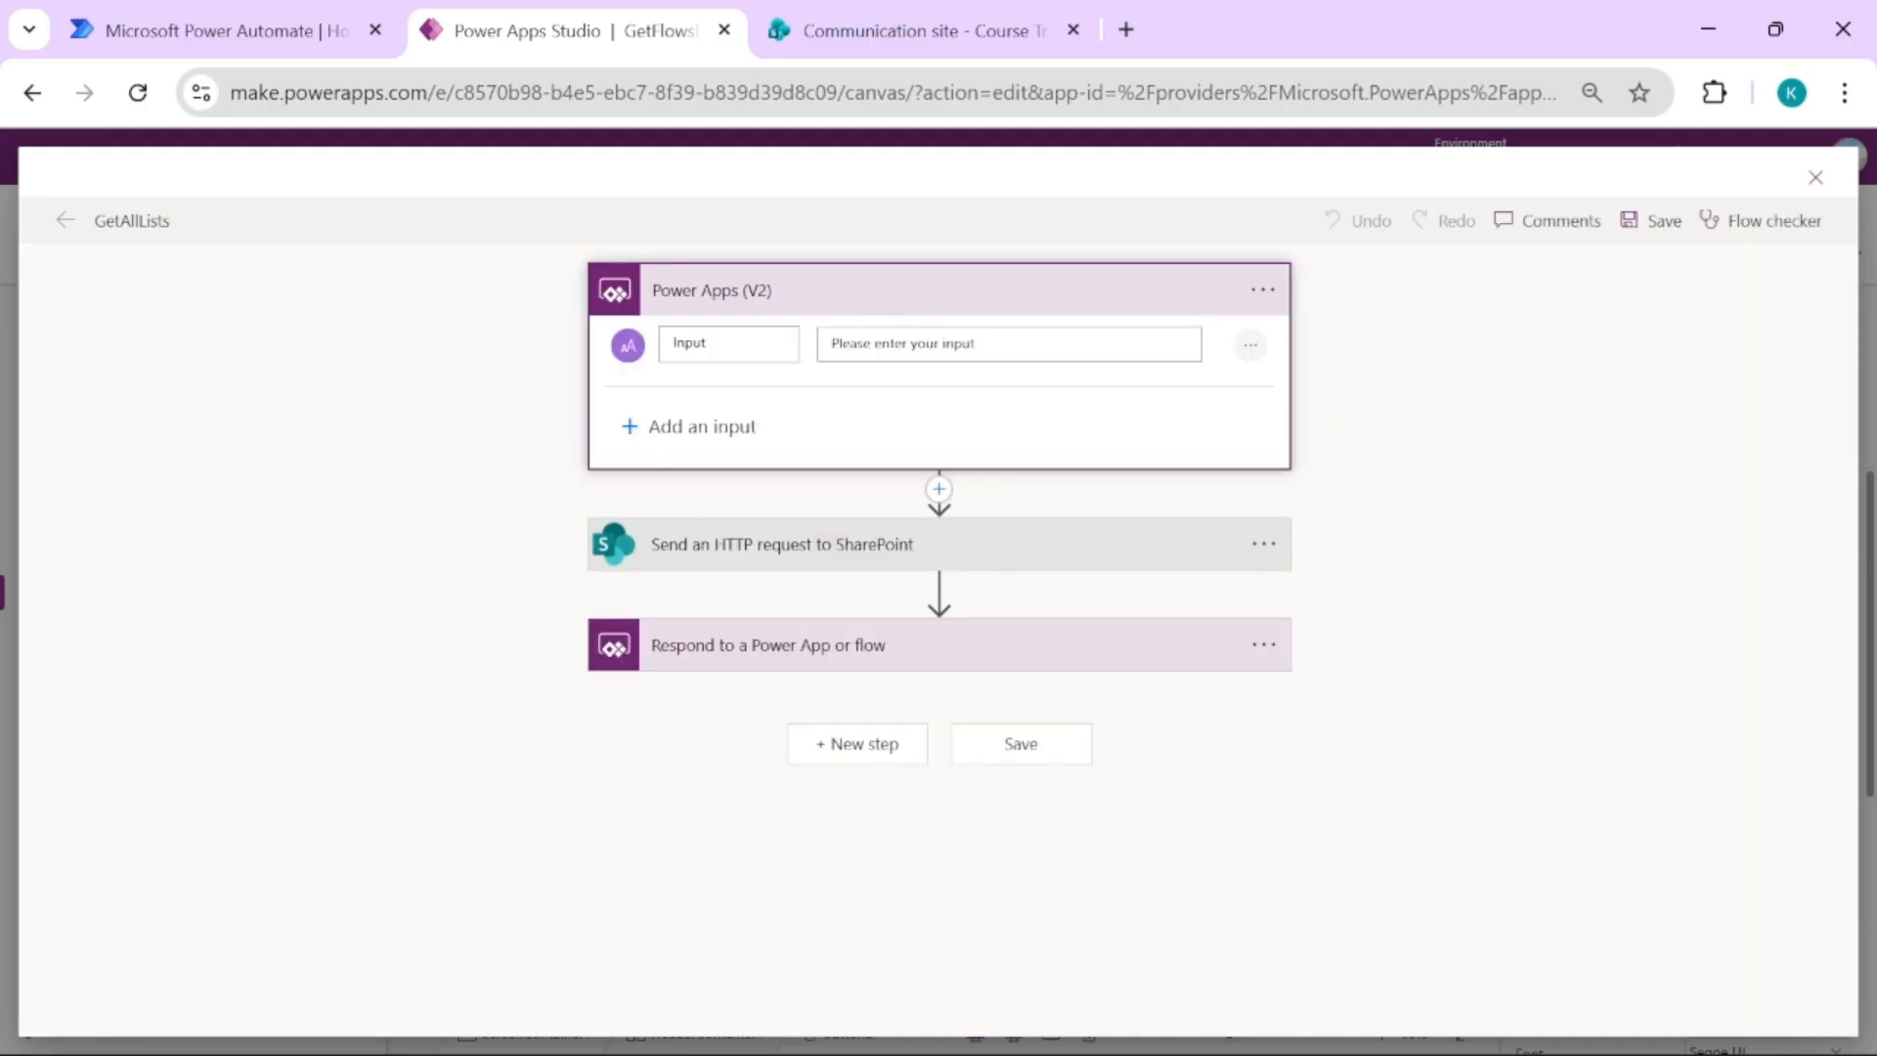
click(823, 551)
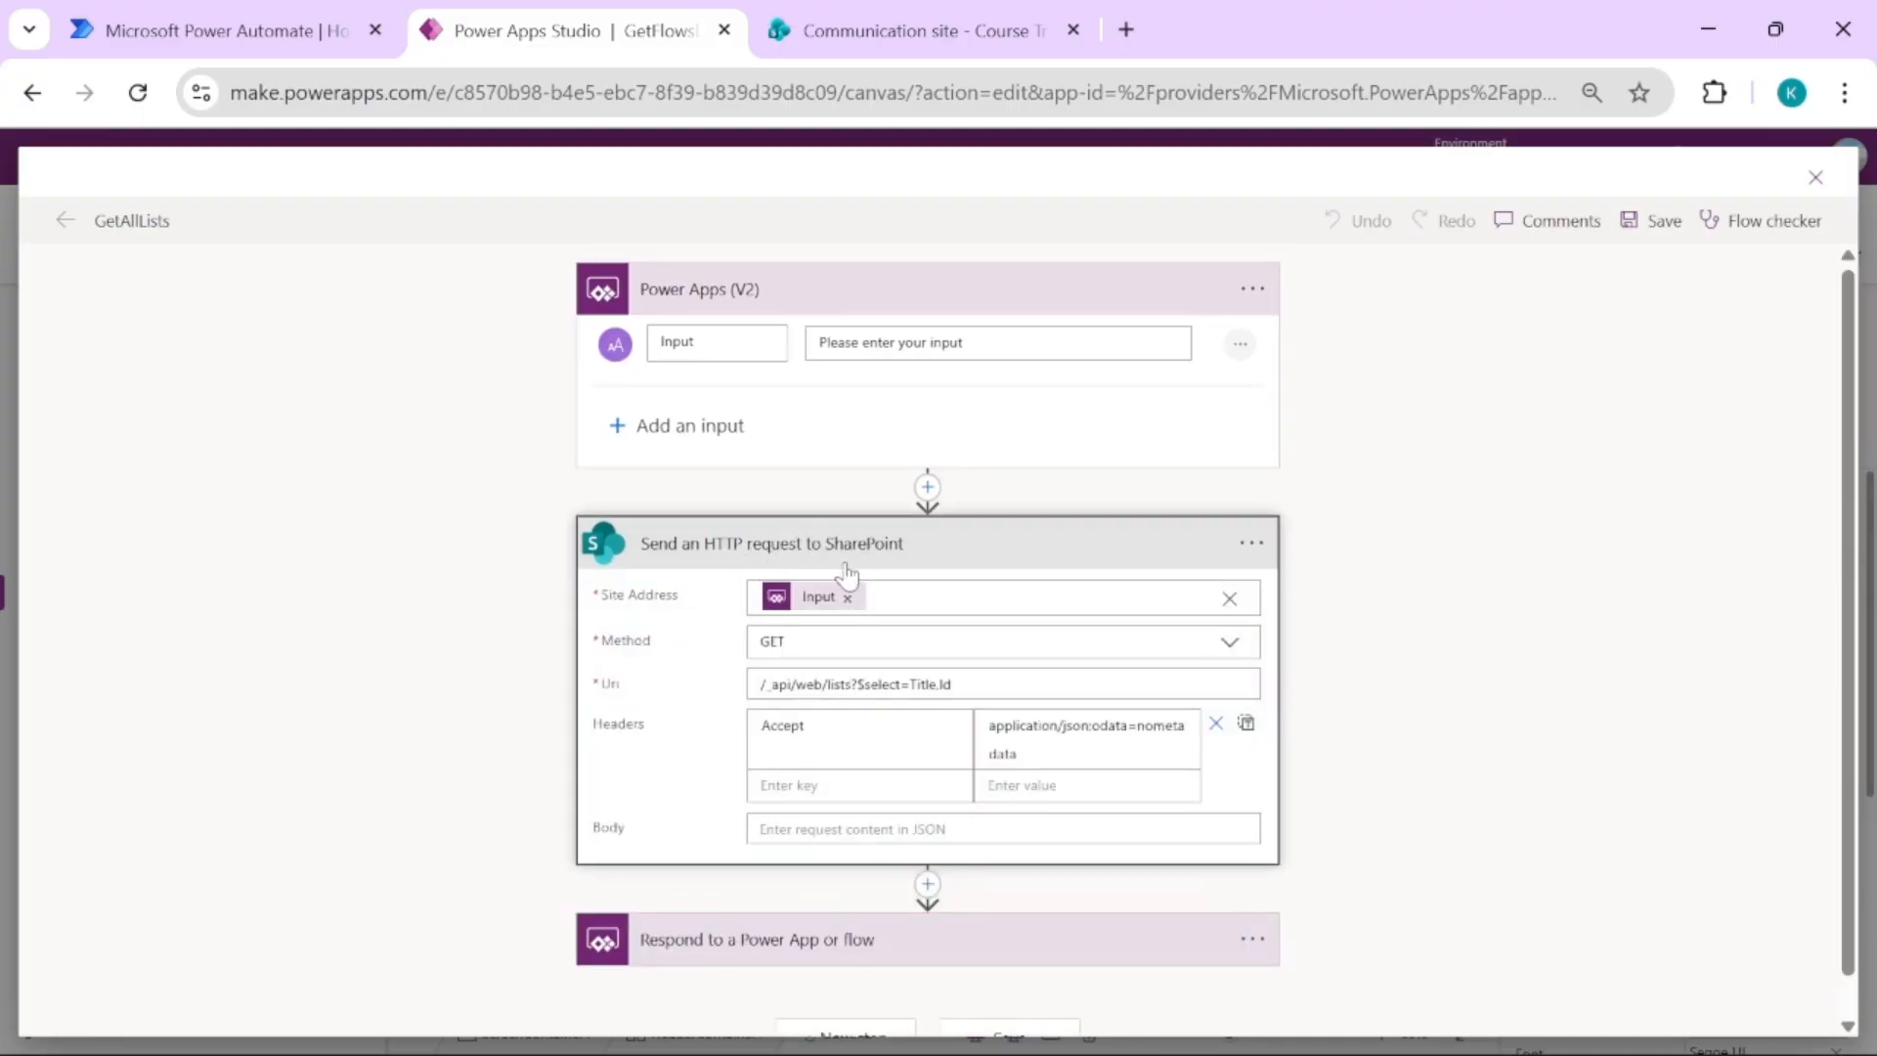
mouse_move(807, 611)
click(997, 953)
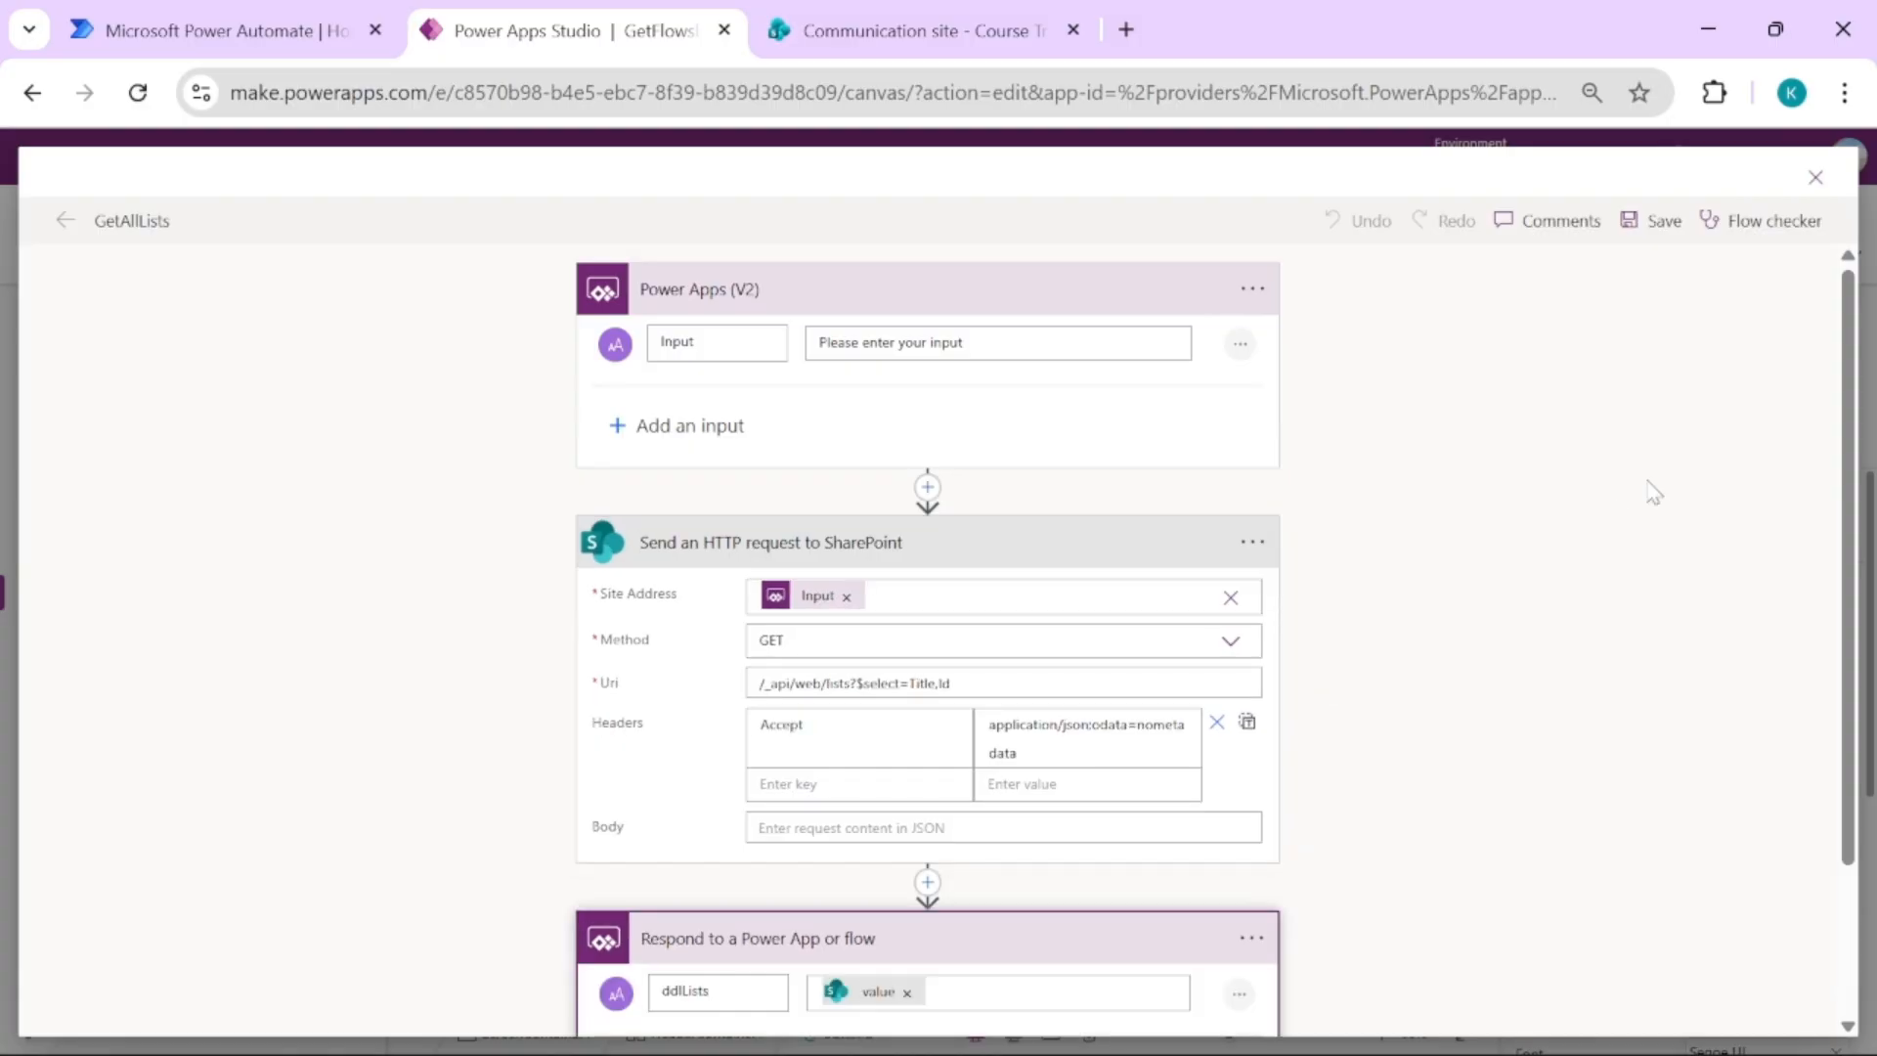
scroll(1850, 489, down, 2)
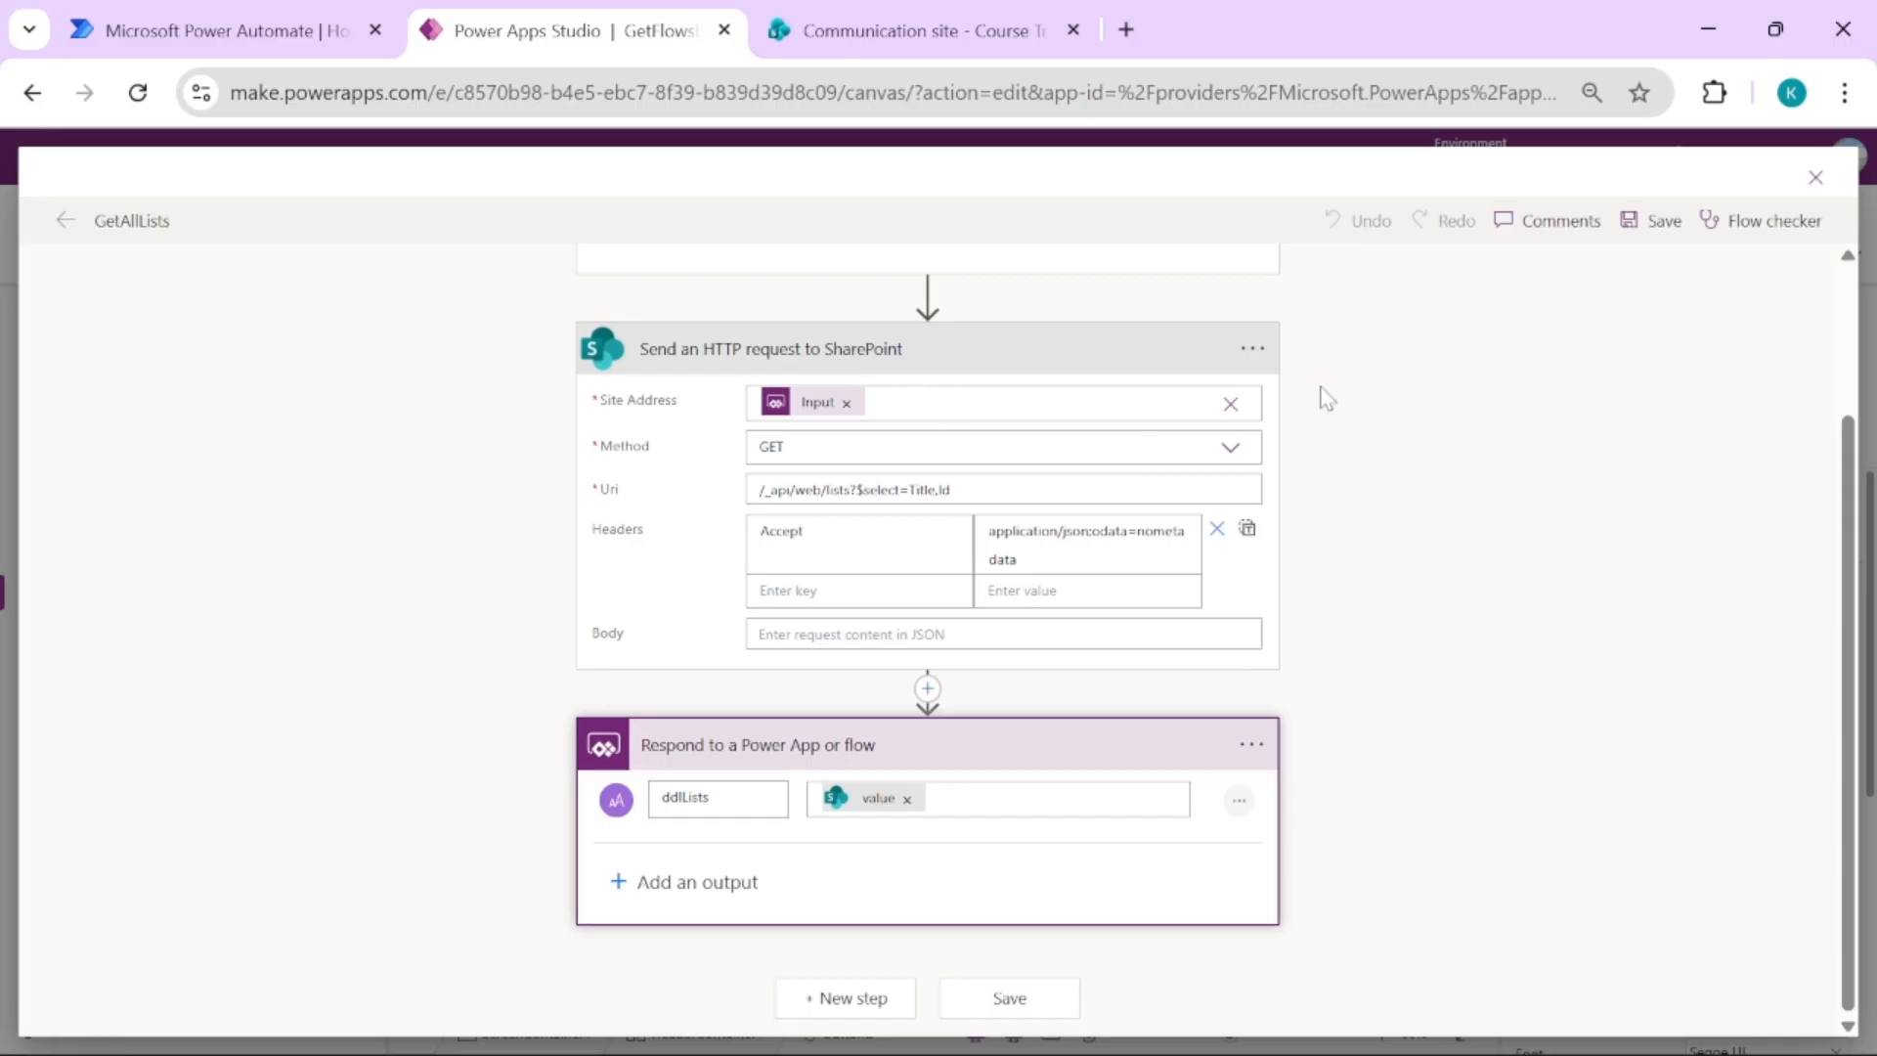
click(1815, 178)
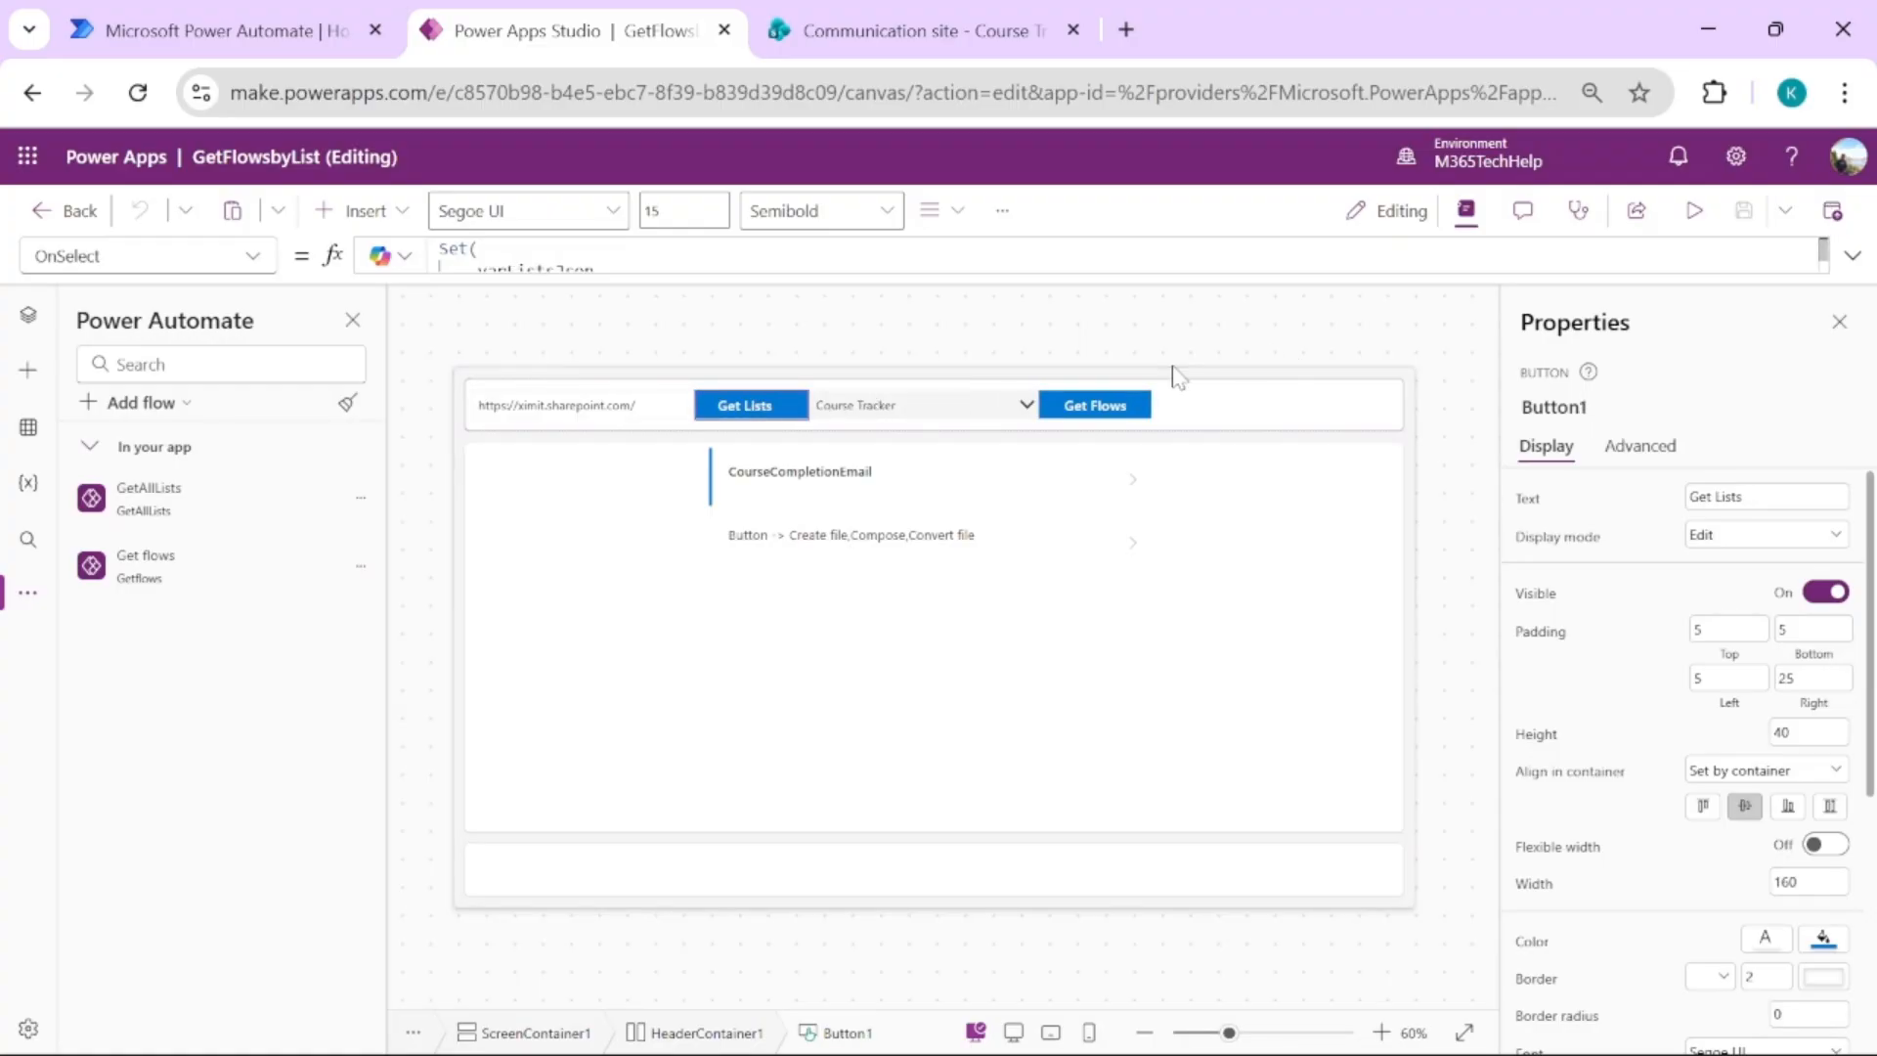
Examine the Set statement in the Get Lists button's OnSelect formula, covering varListsJson, the GetAllLists call, TextInput1.Text and ddllists
click(1853, 256)
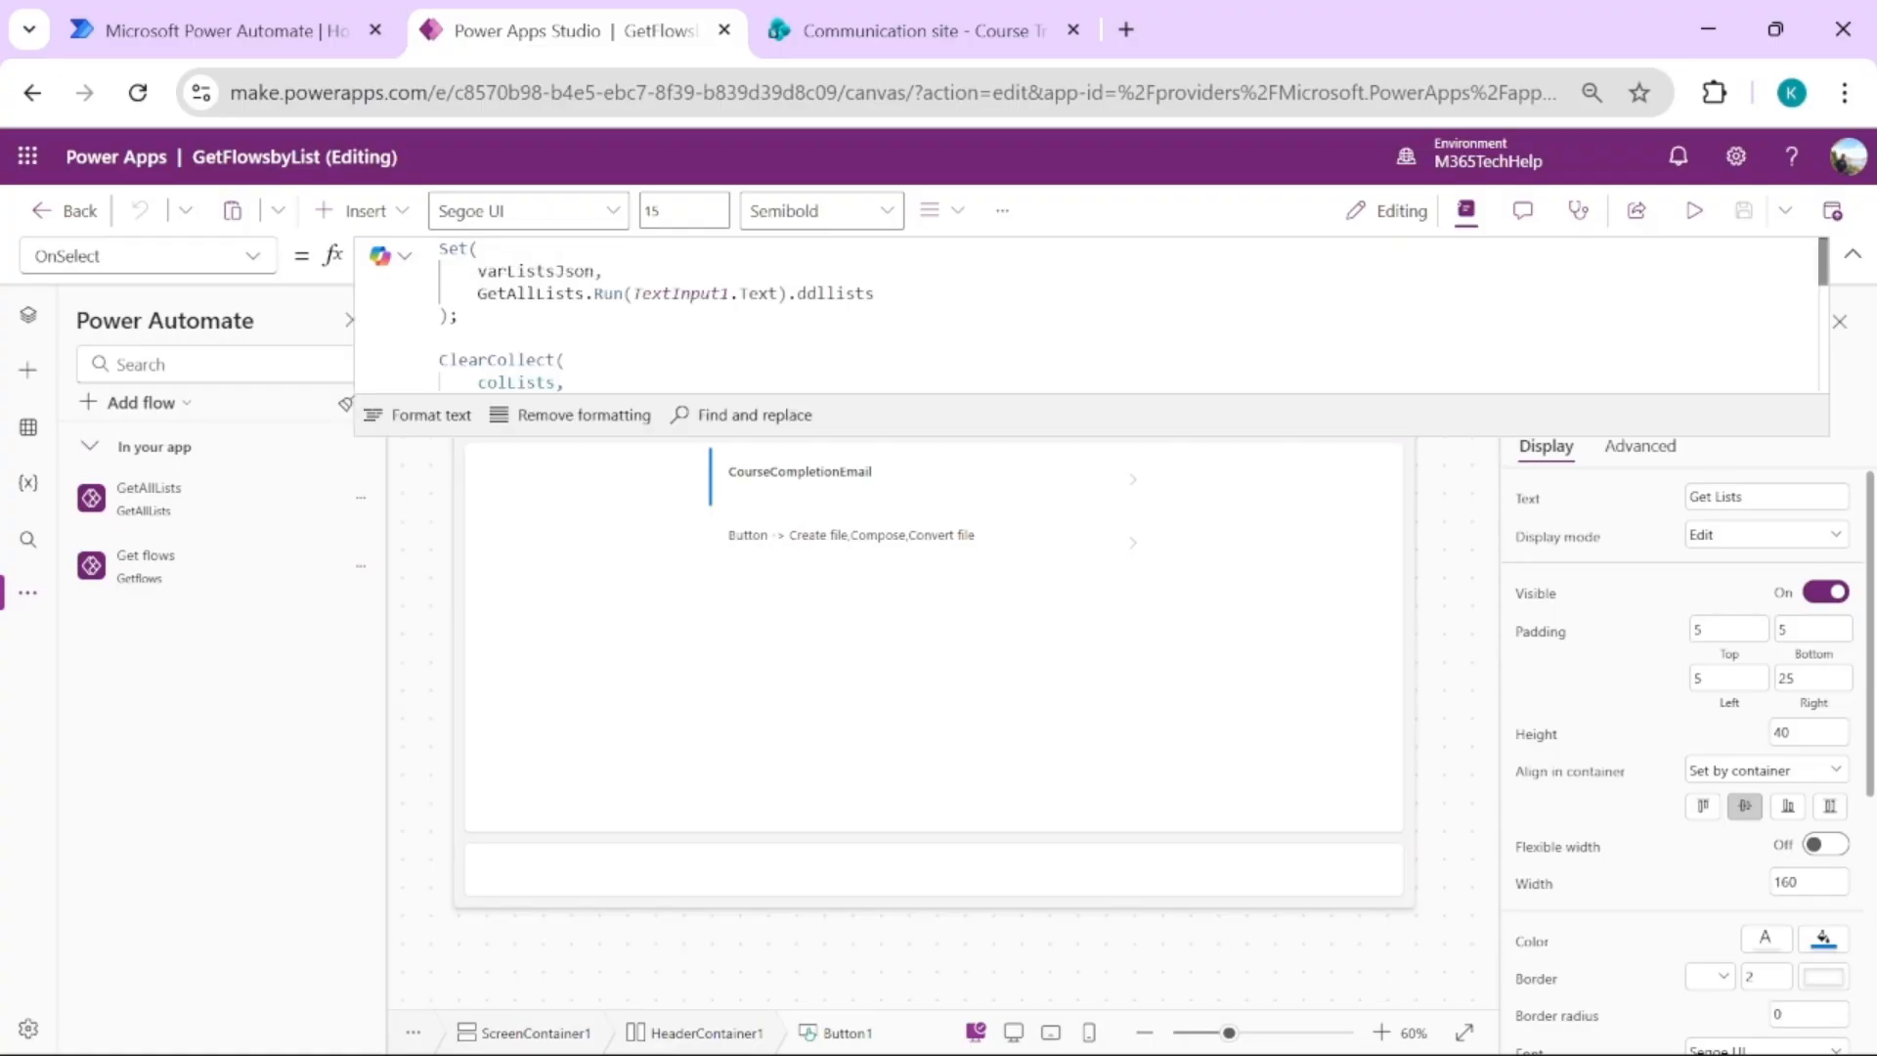
drag(1777, 436, 1777, 589)
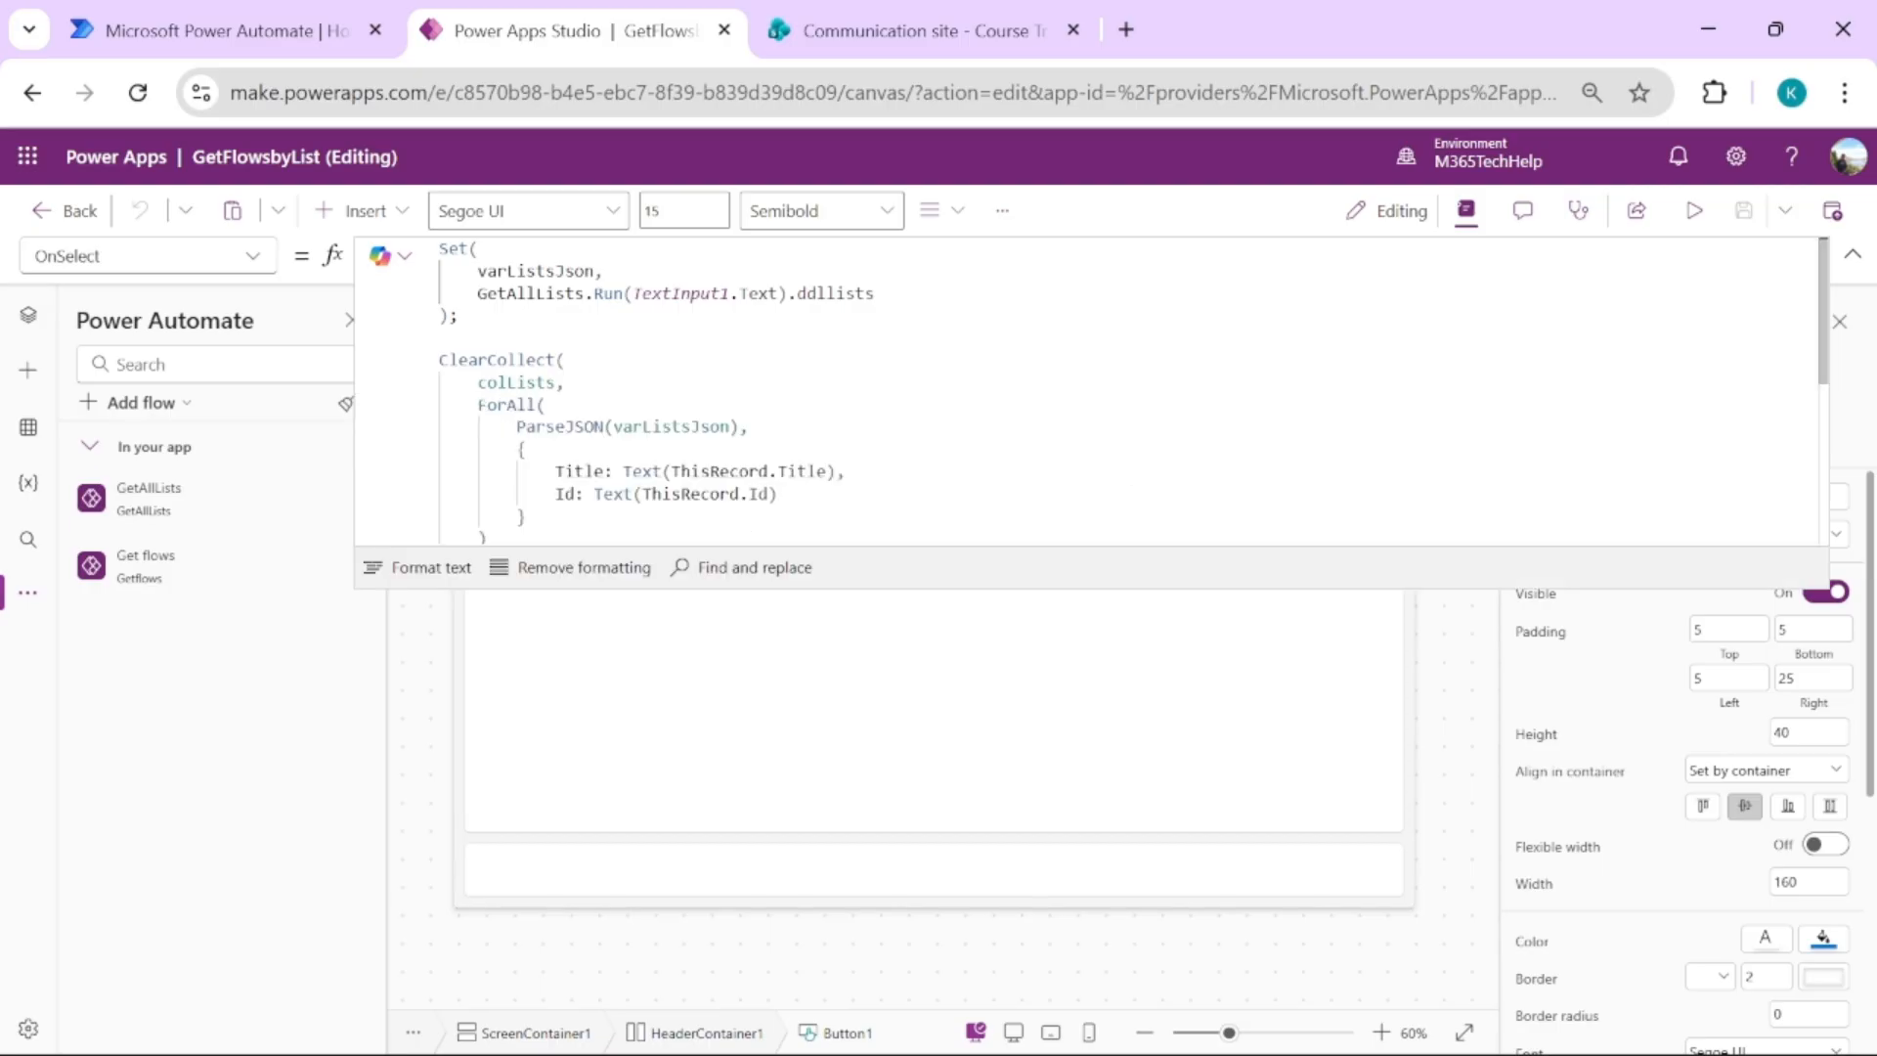
double_click(535, 271)
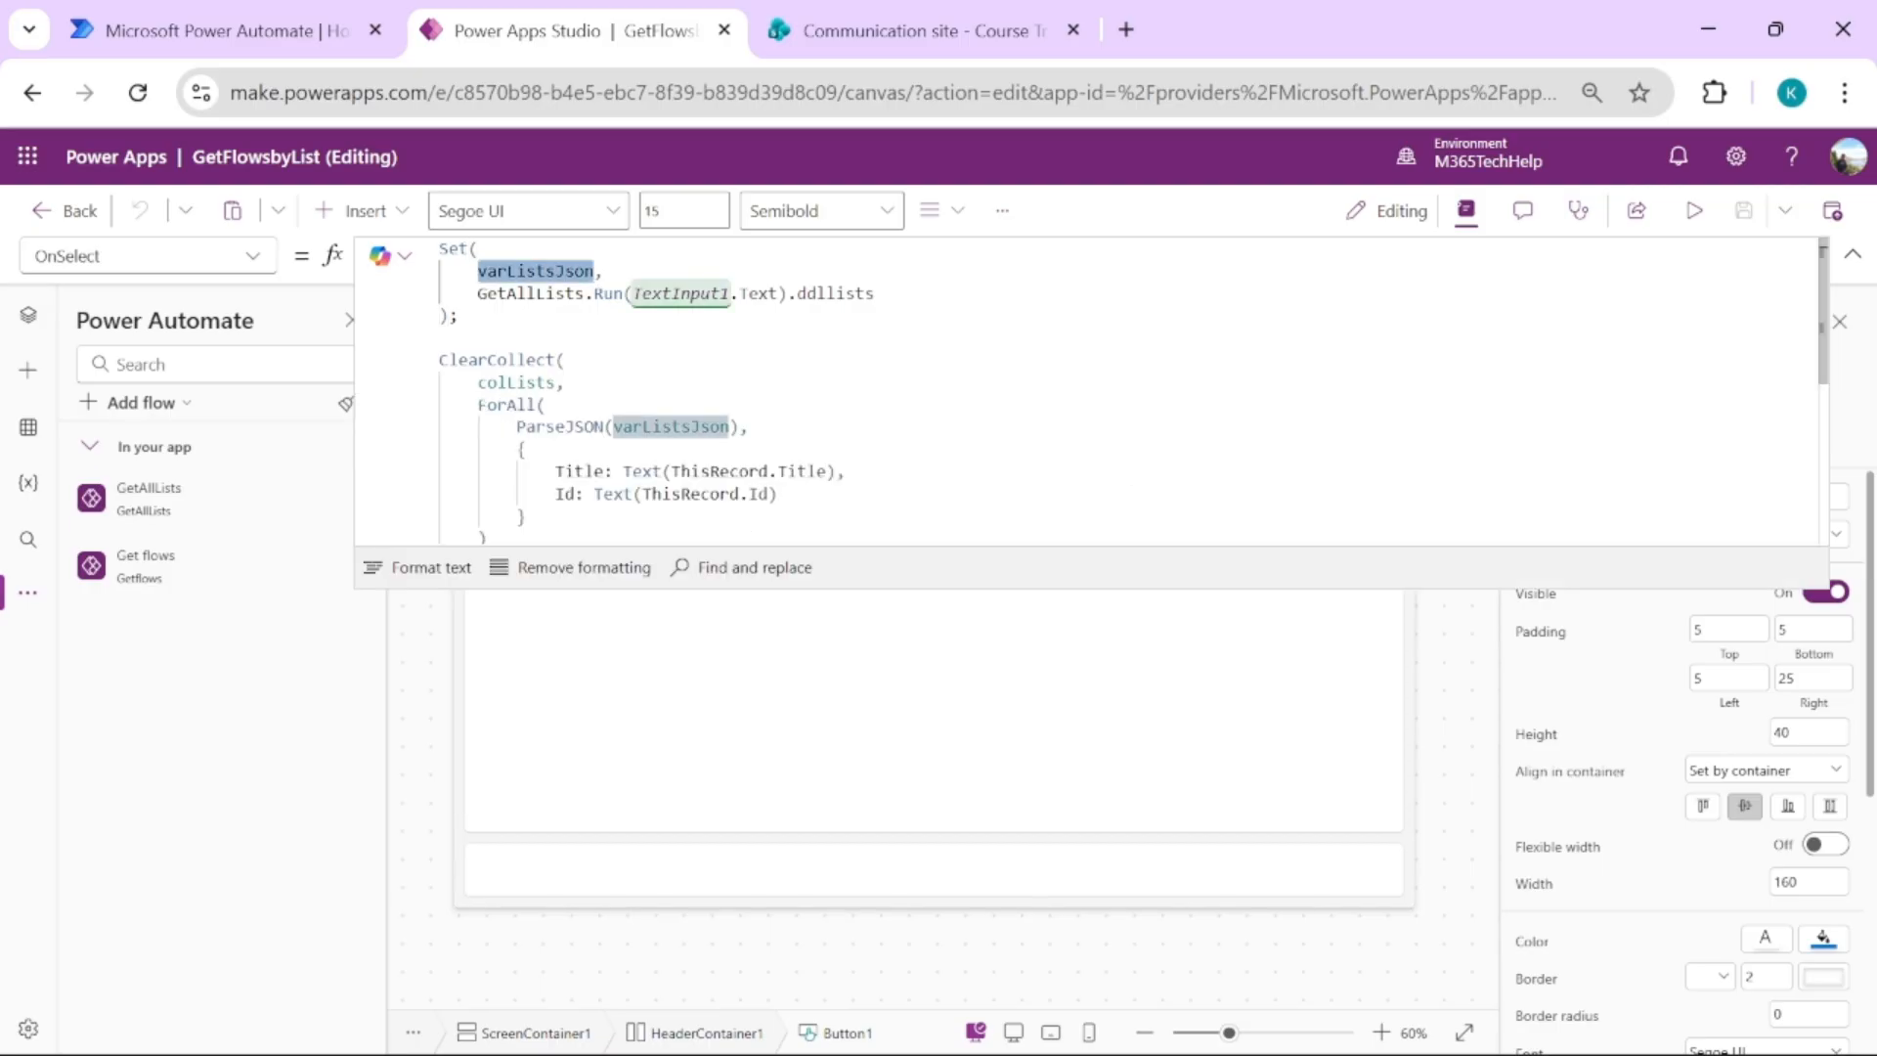
double_click(530, 294)
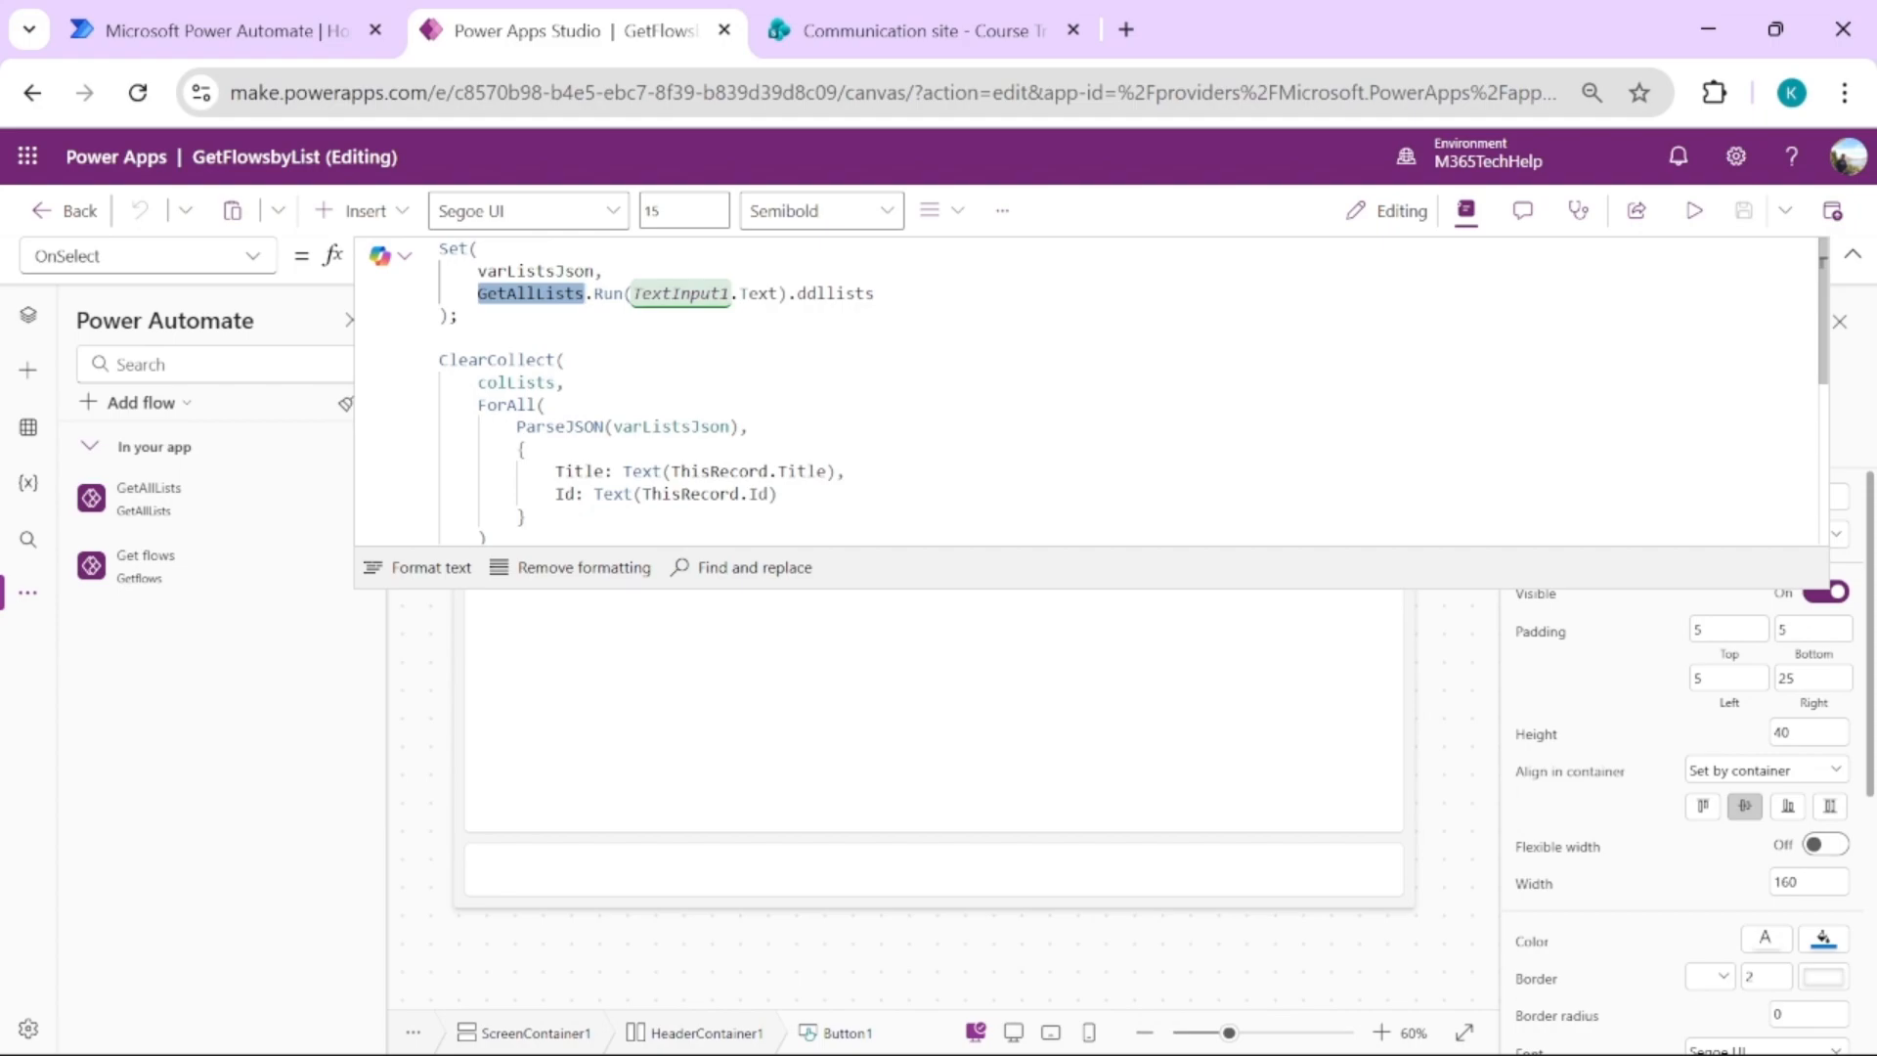
drag(782, 293, 633, 293)
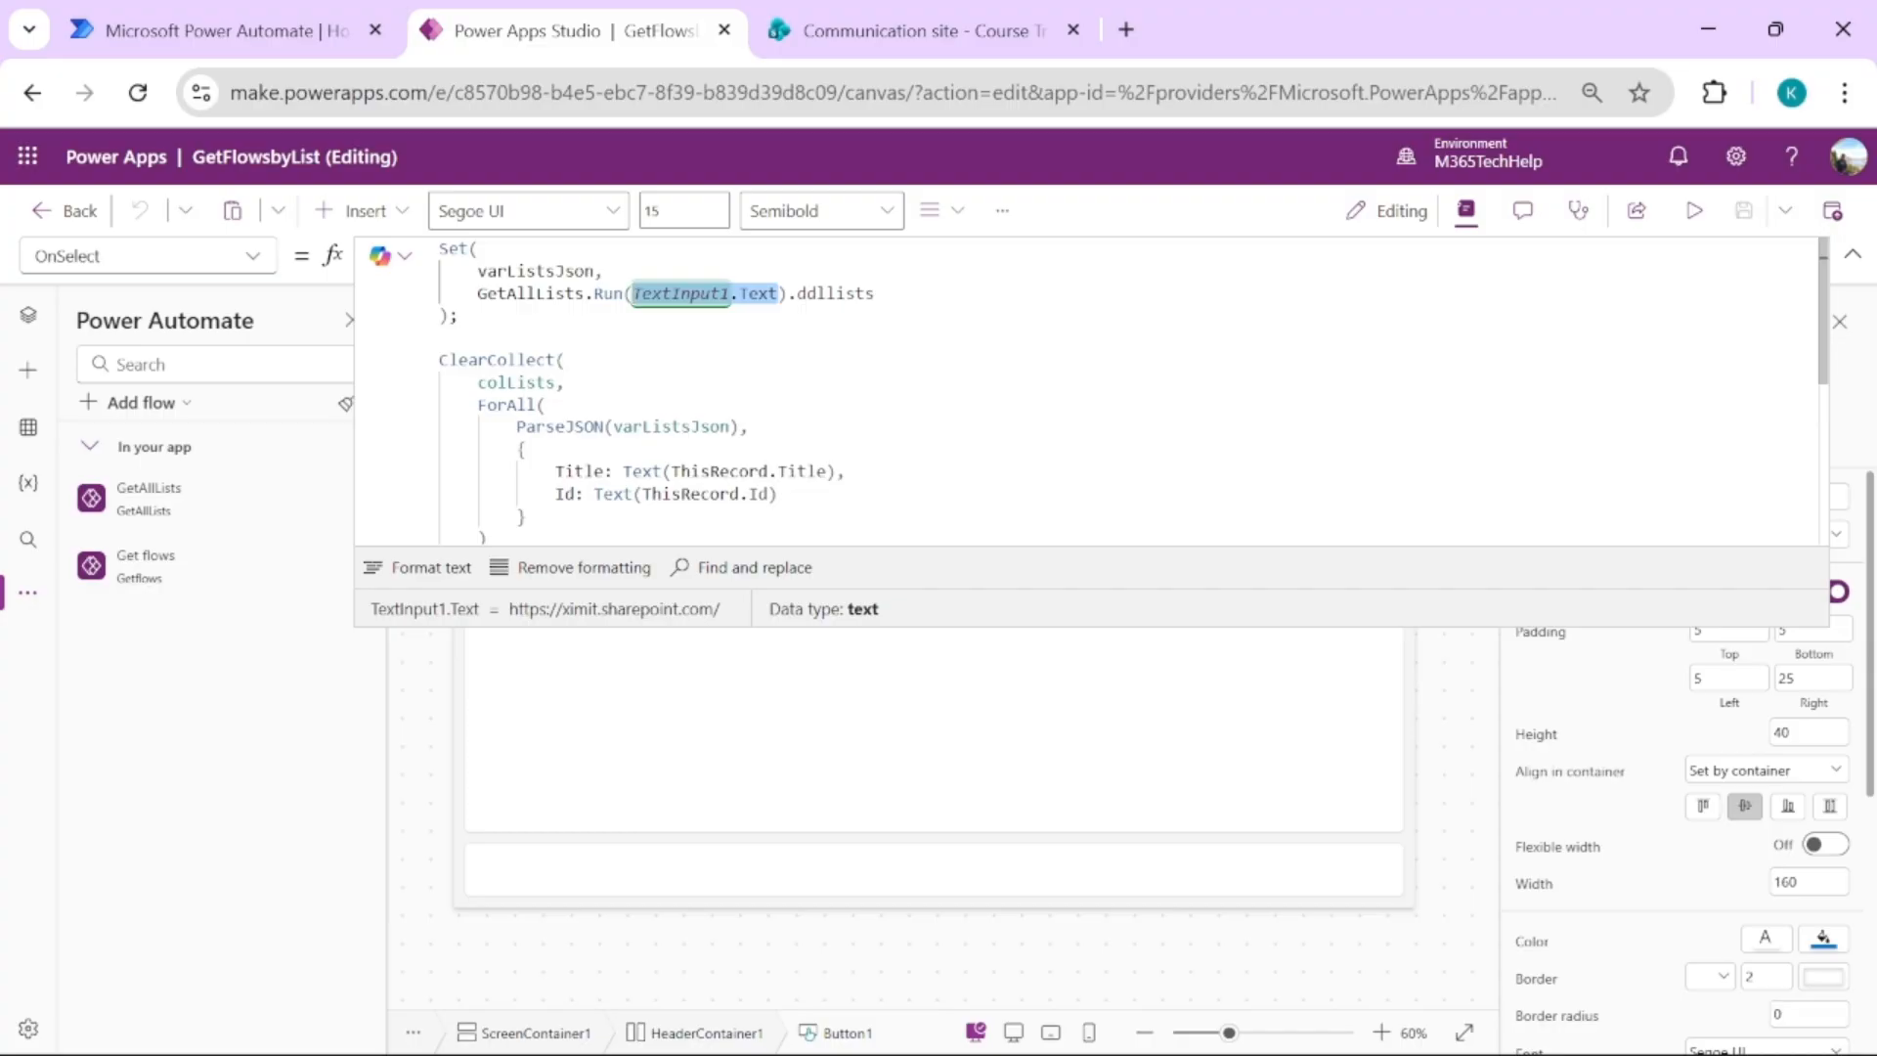
drag(797, 293, 875, 294)
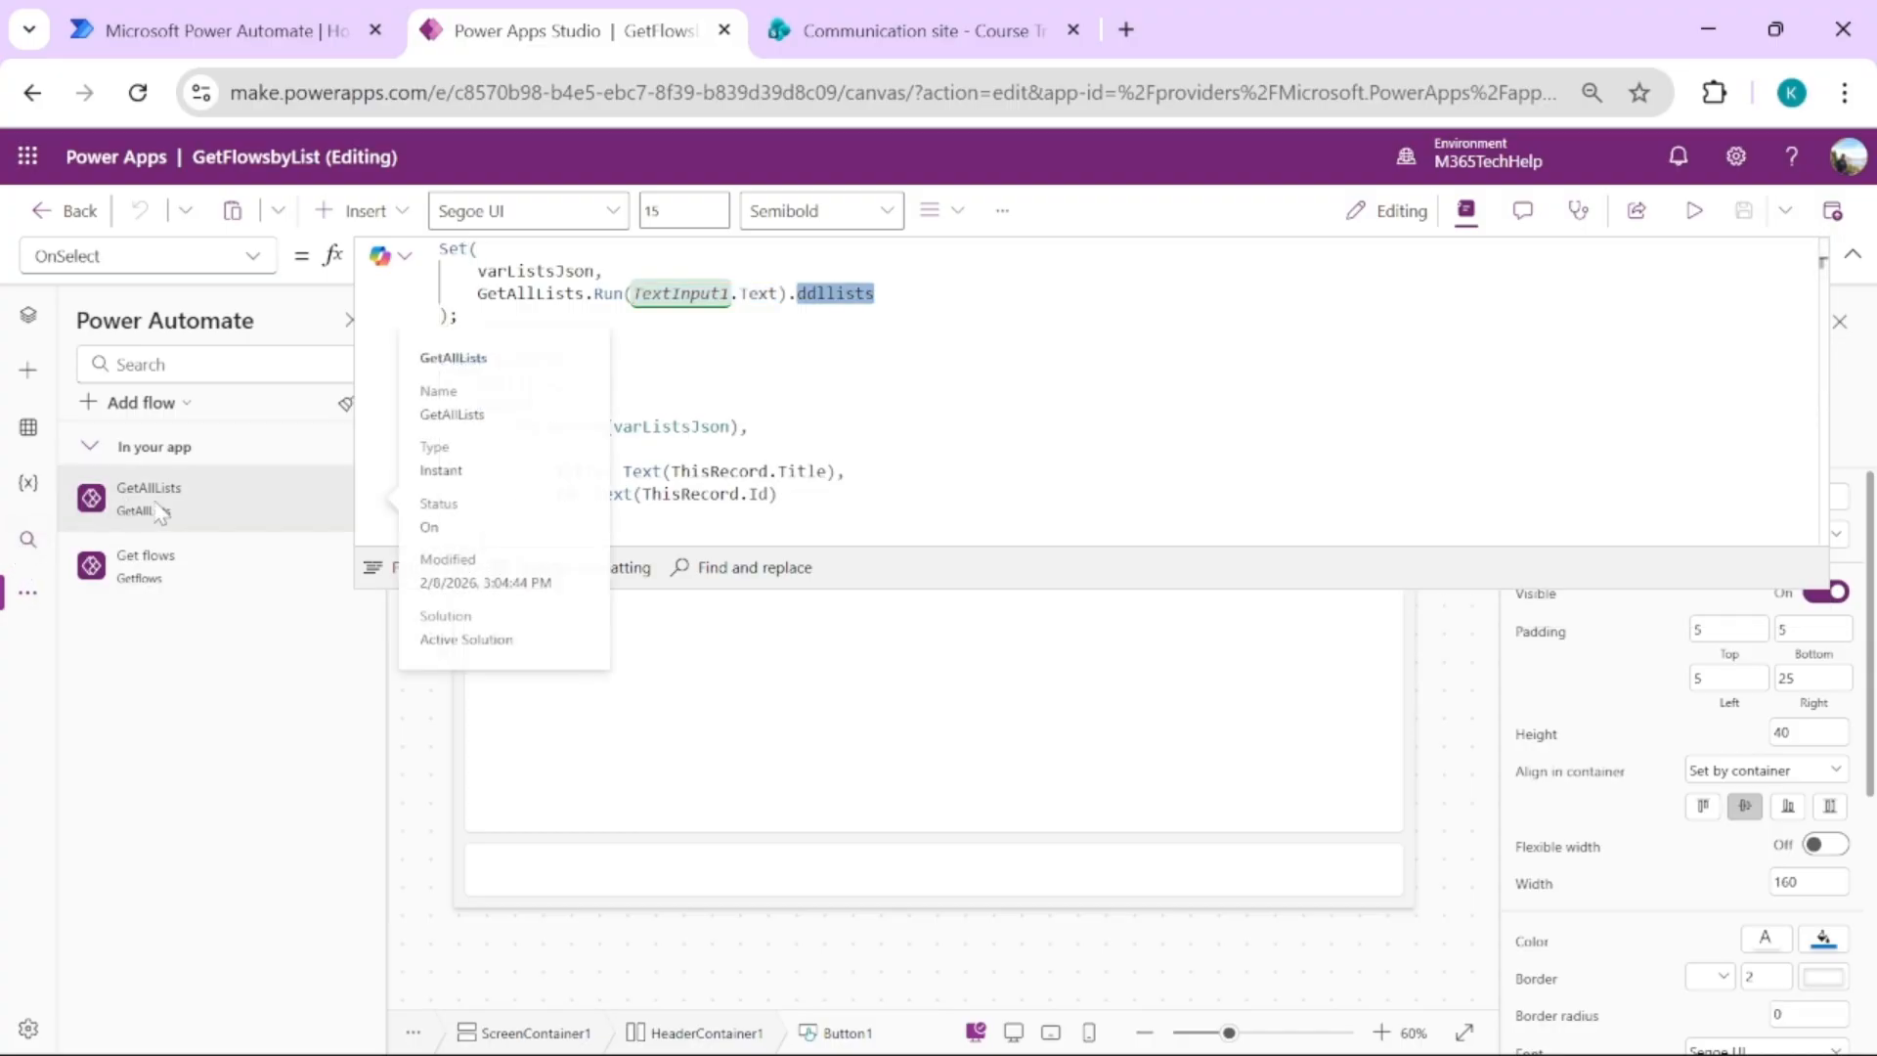
Examine varListsJson in the Set statement and the ClearCollect statement that fills colLists in the Get Lists button's OnSelect formula
double_click(536, 271)
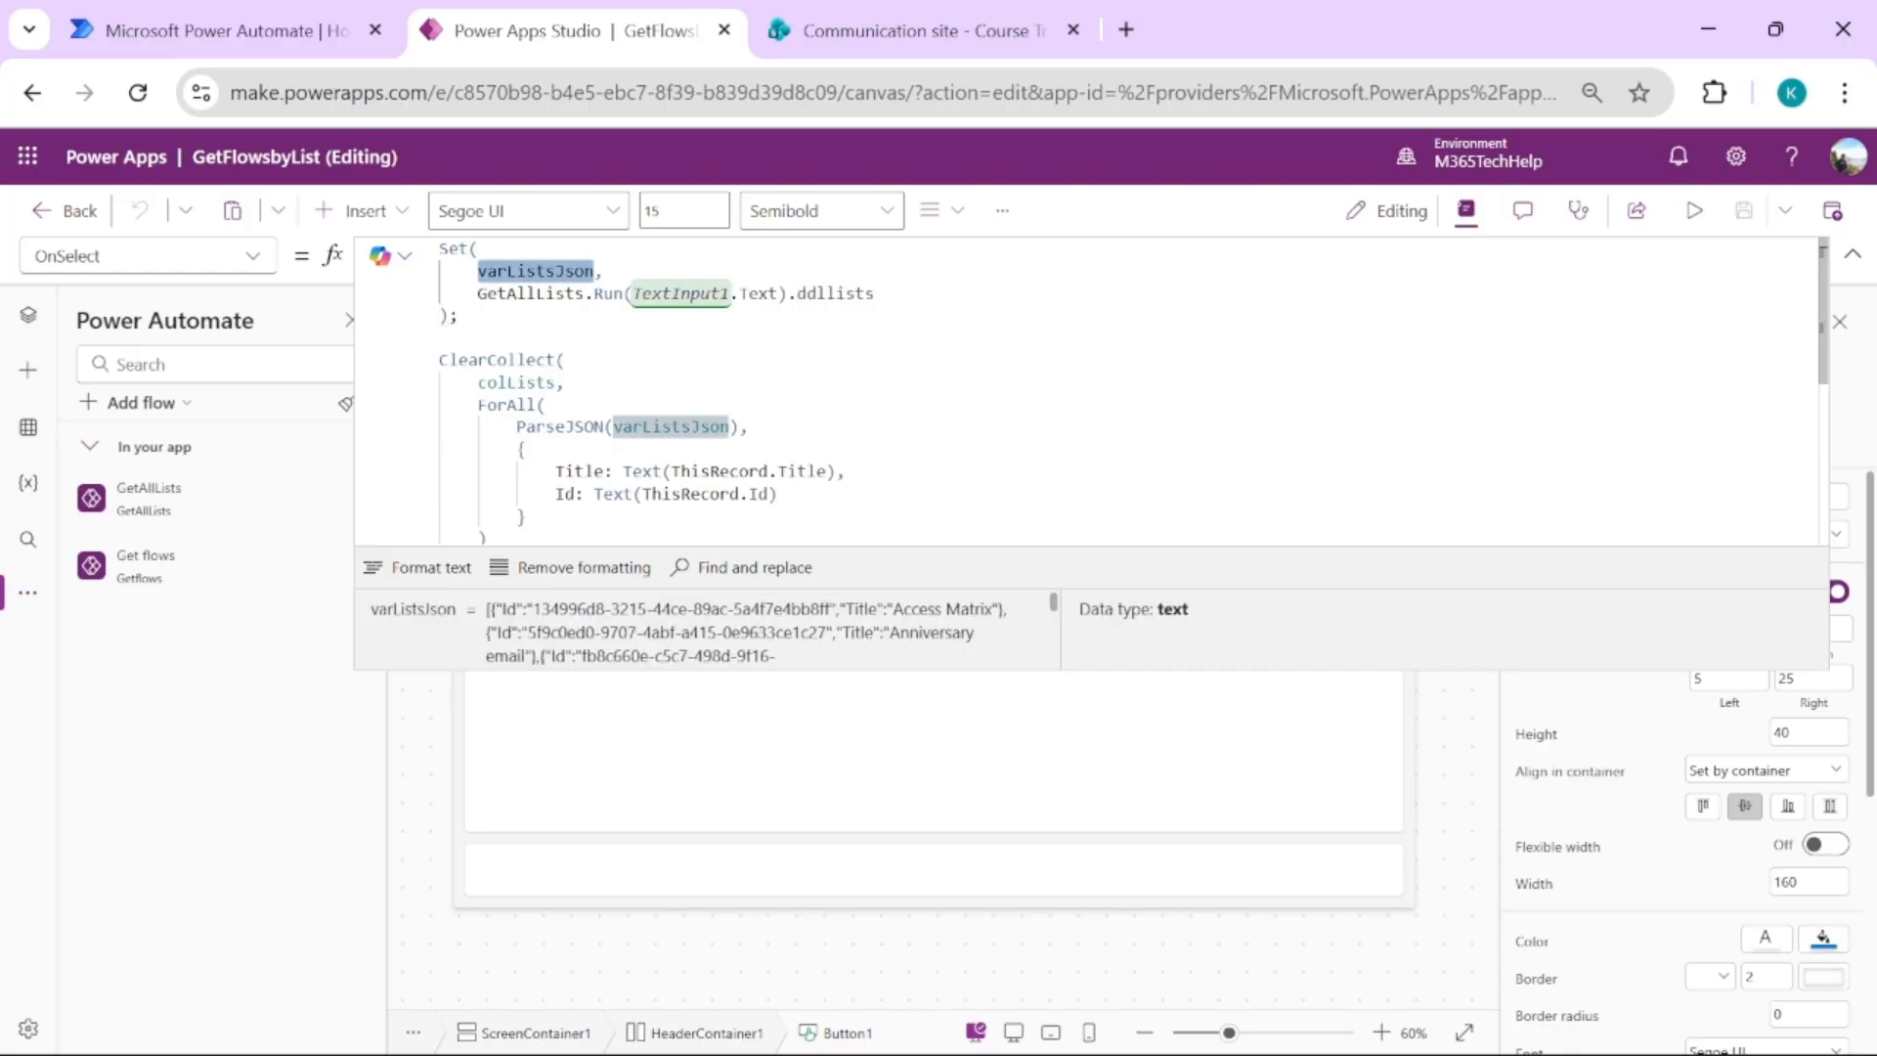
click(441, 337)
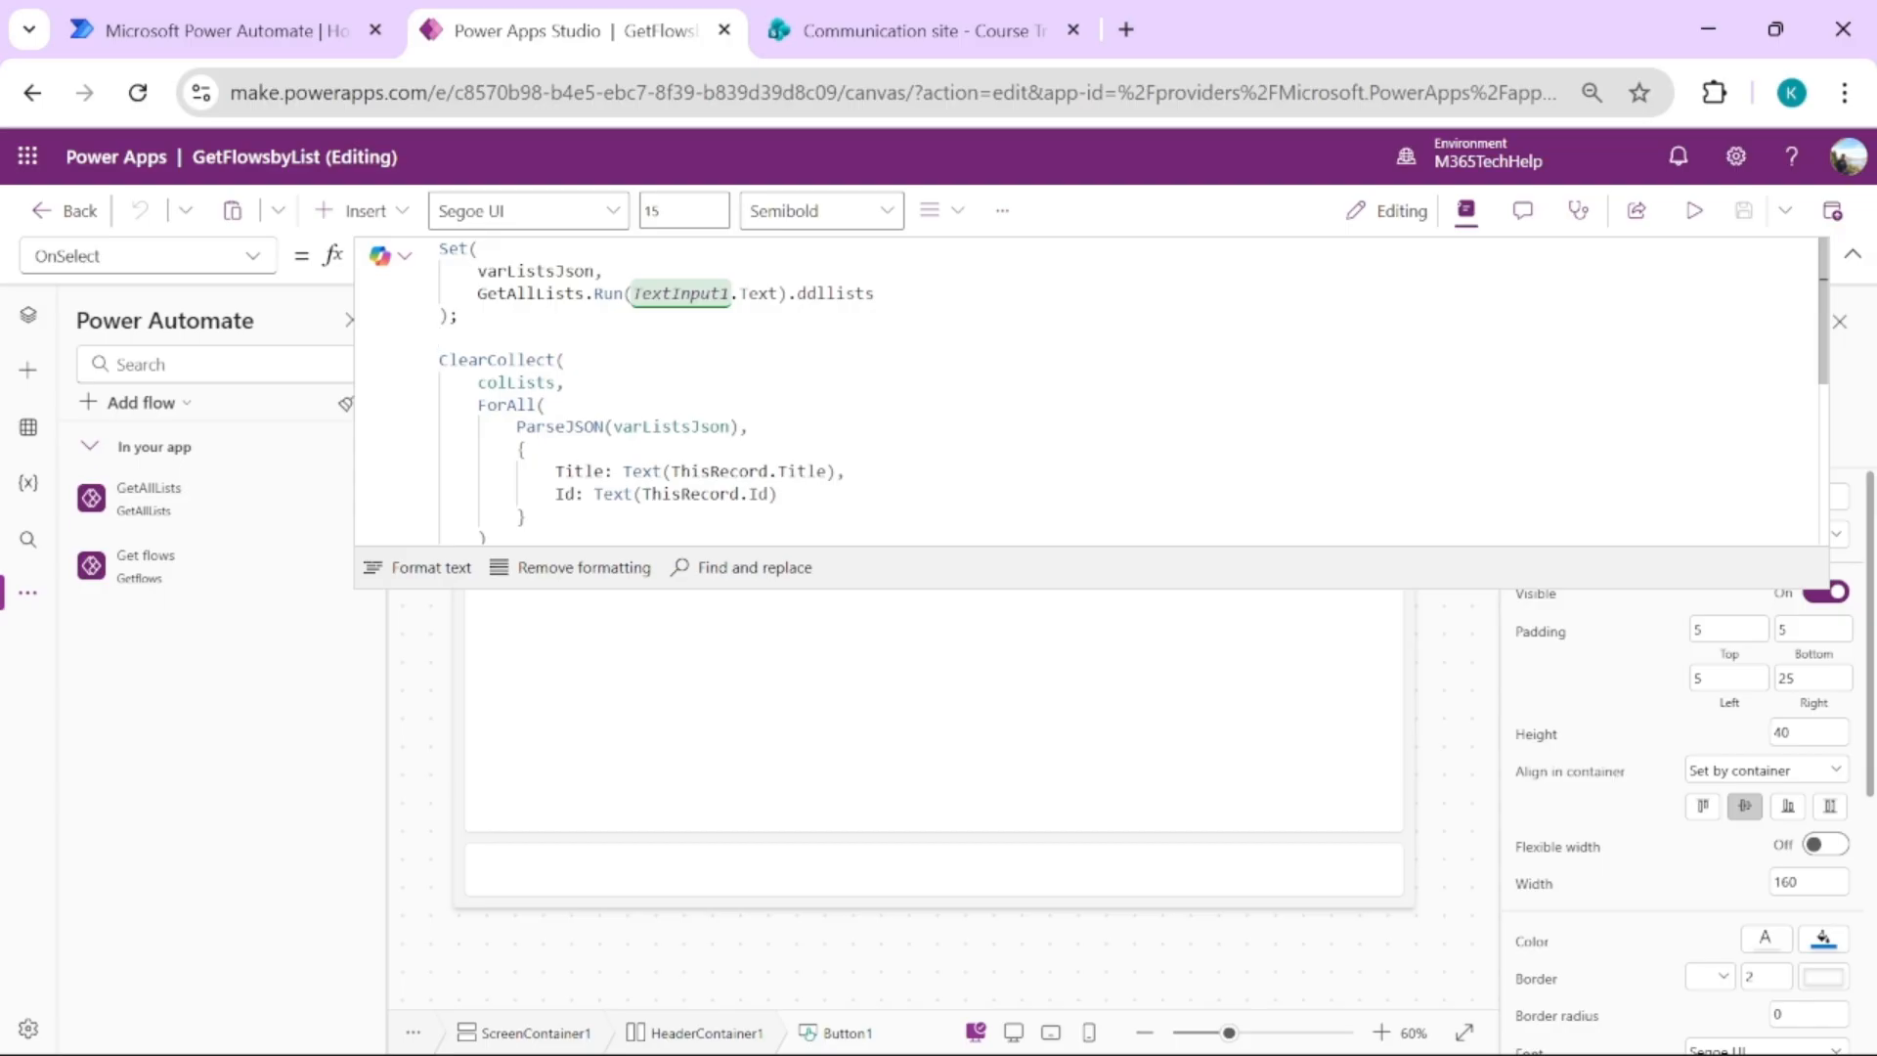
double_click(518, 382)
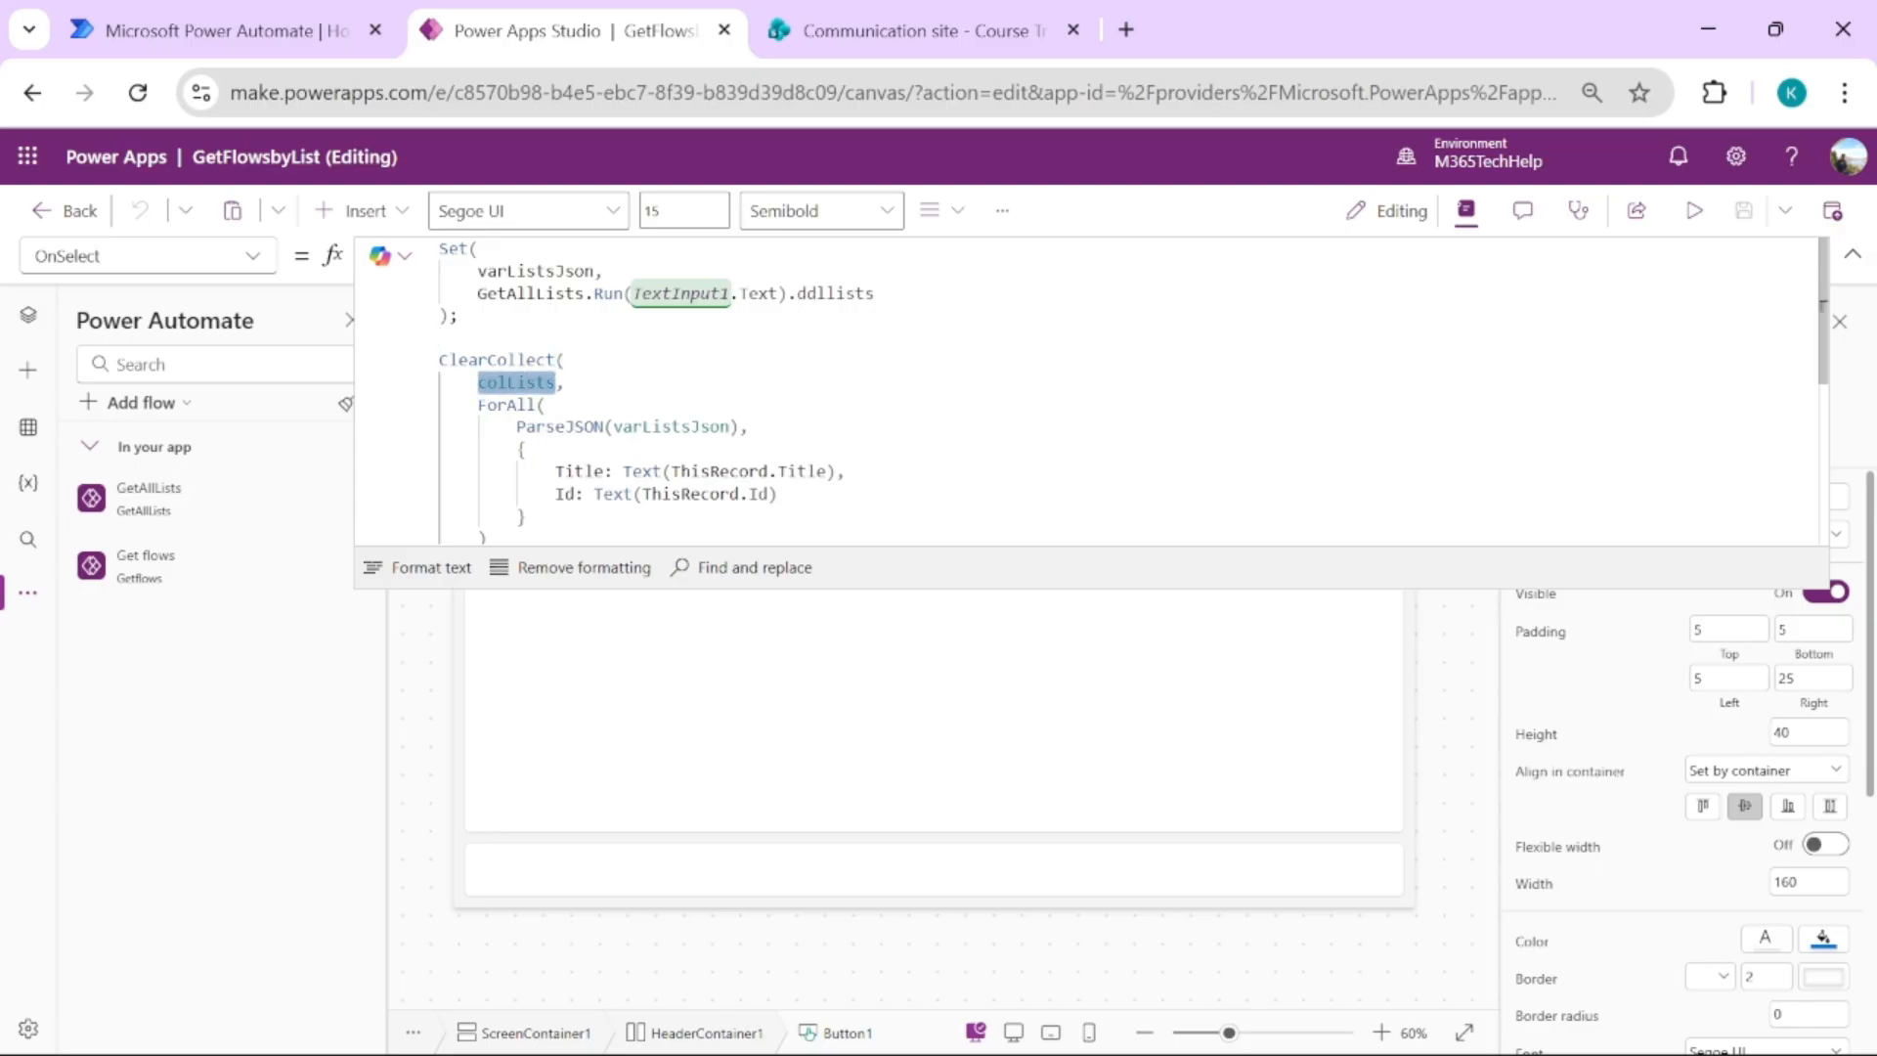
double_click(490, 360)
click(566, 382)
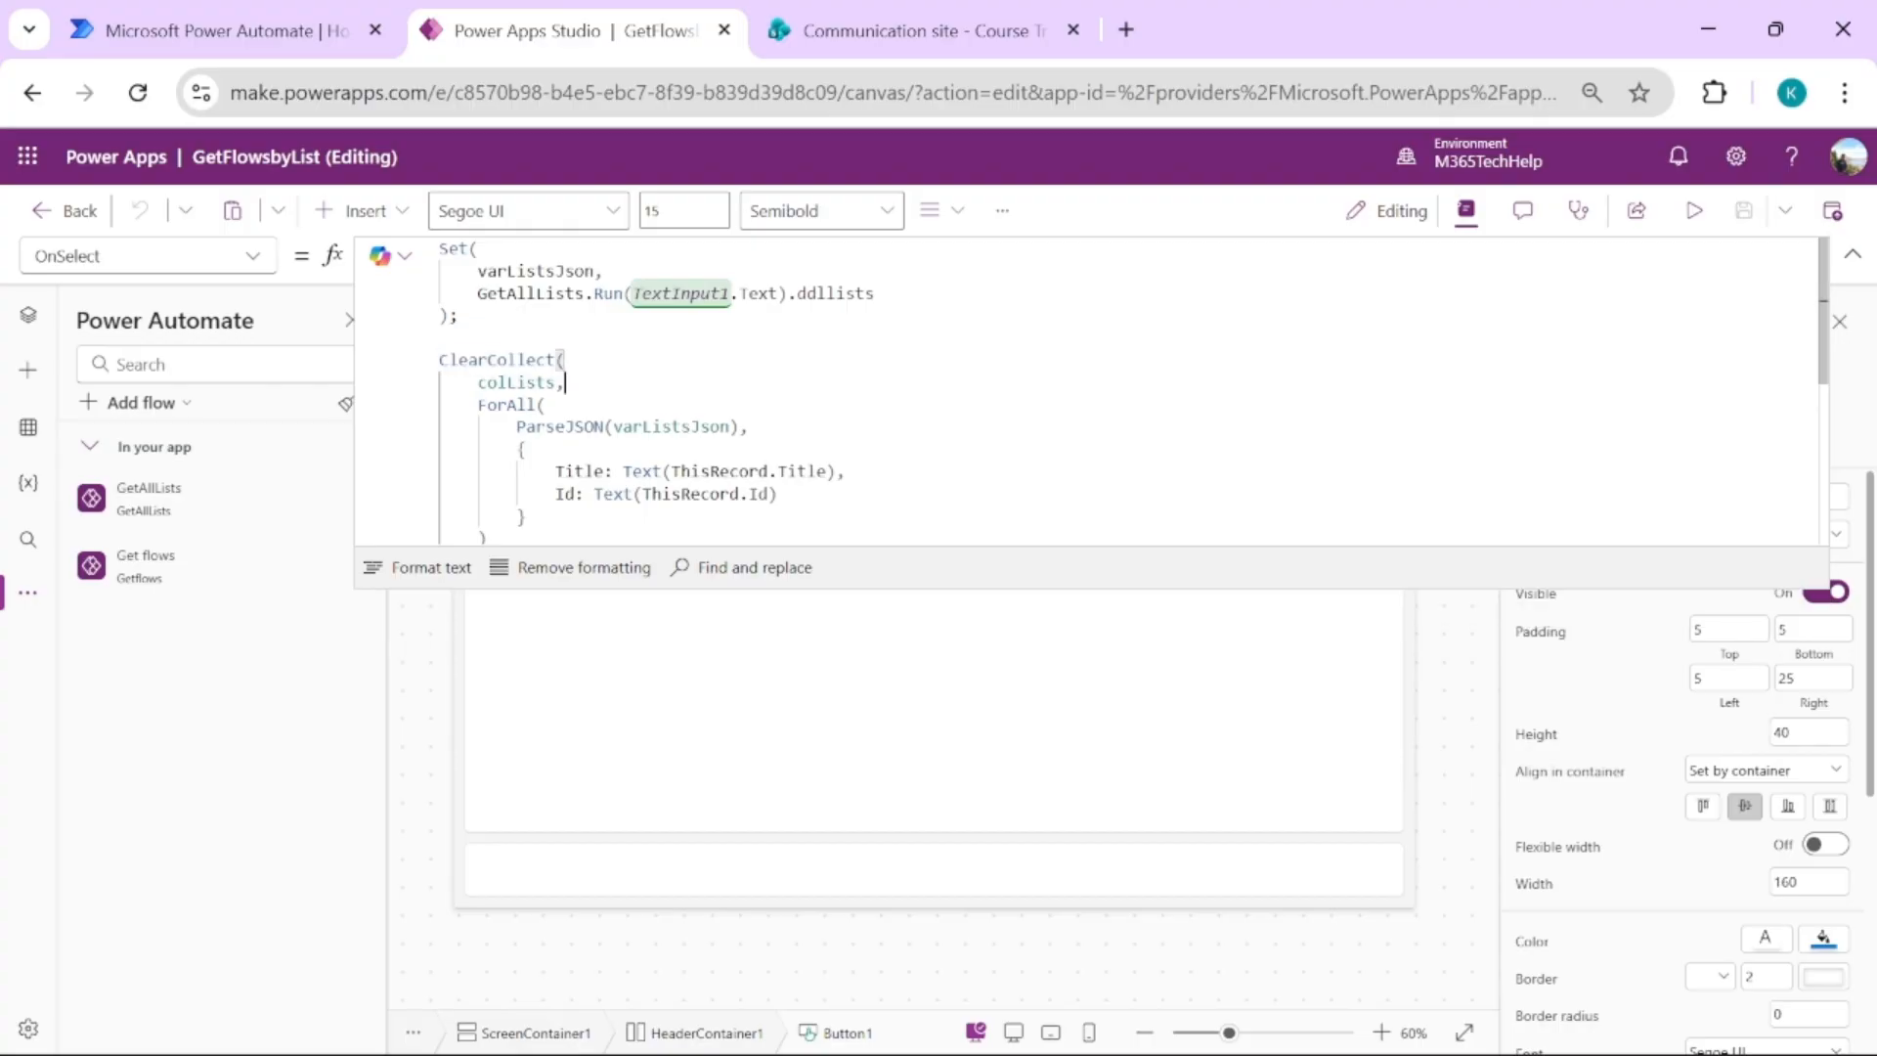
key(Down)
key(Down)
key(Down)
key(Down)
key(Down)
key(Down)
key(Down)
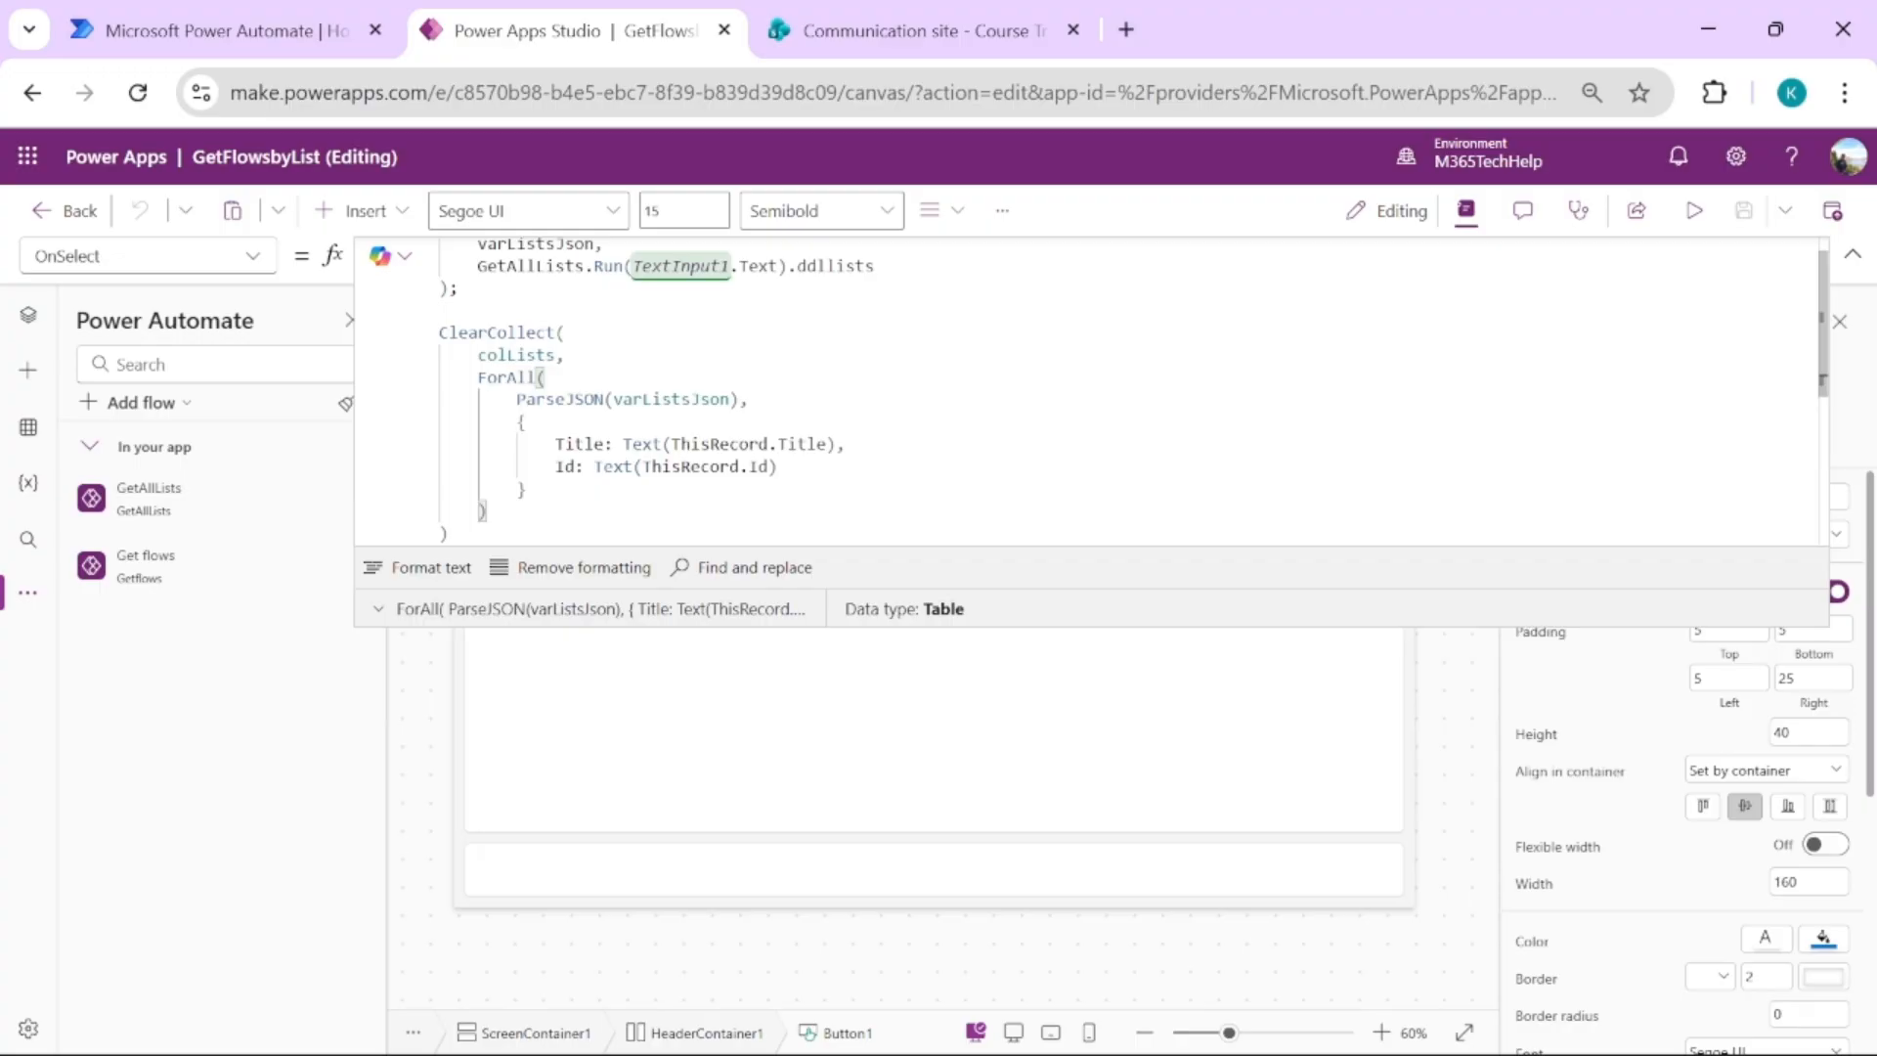
Inspect the JSON held in varListsJson inside ParseJSON, plus the ForAll function and the colLists collection
double_click(681, 400)
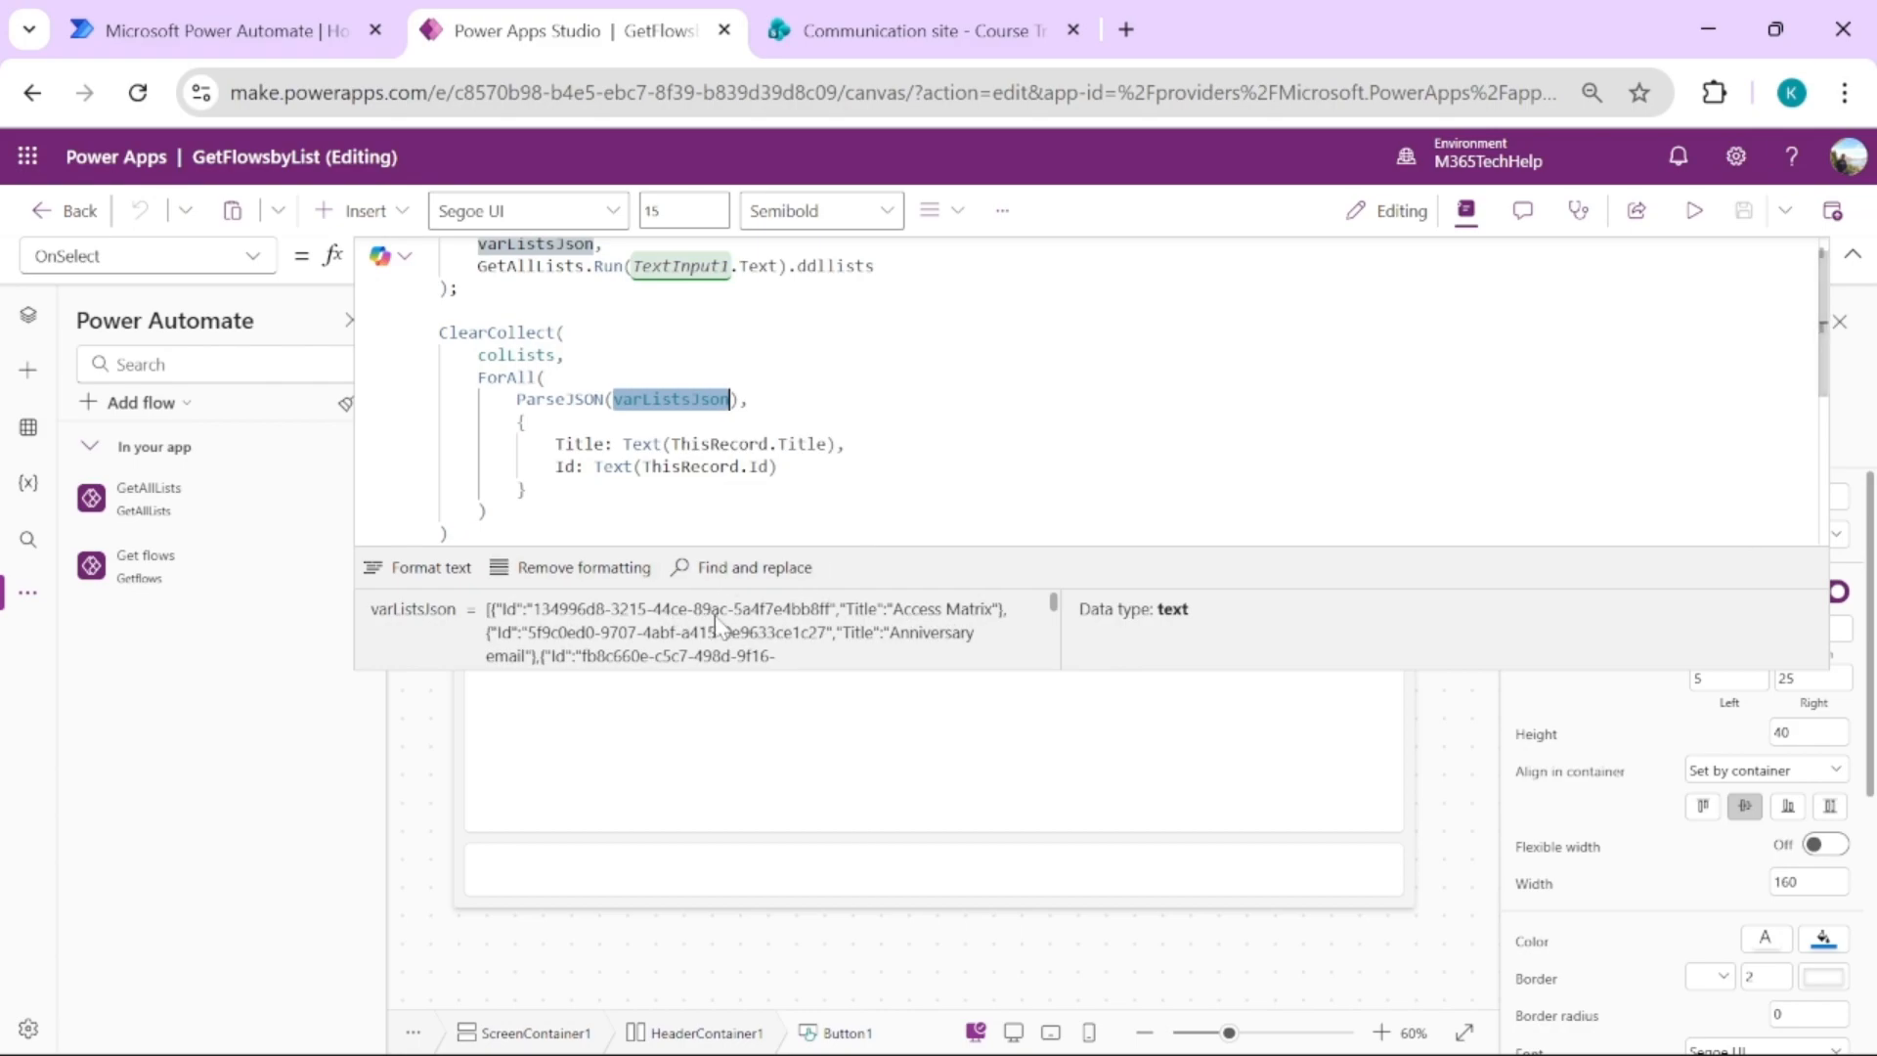
click(488, 620)
scroll(489, 626, down, 5)
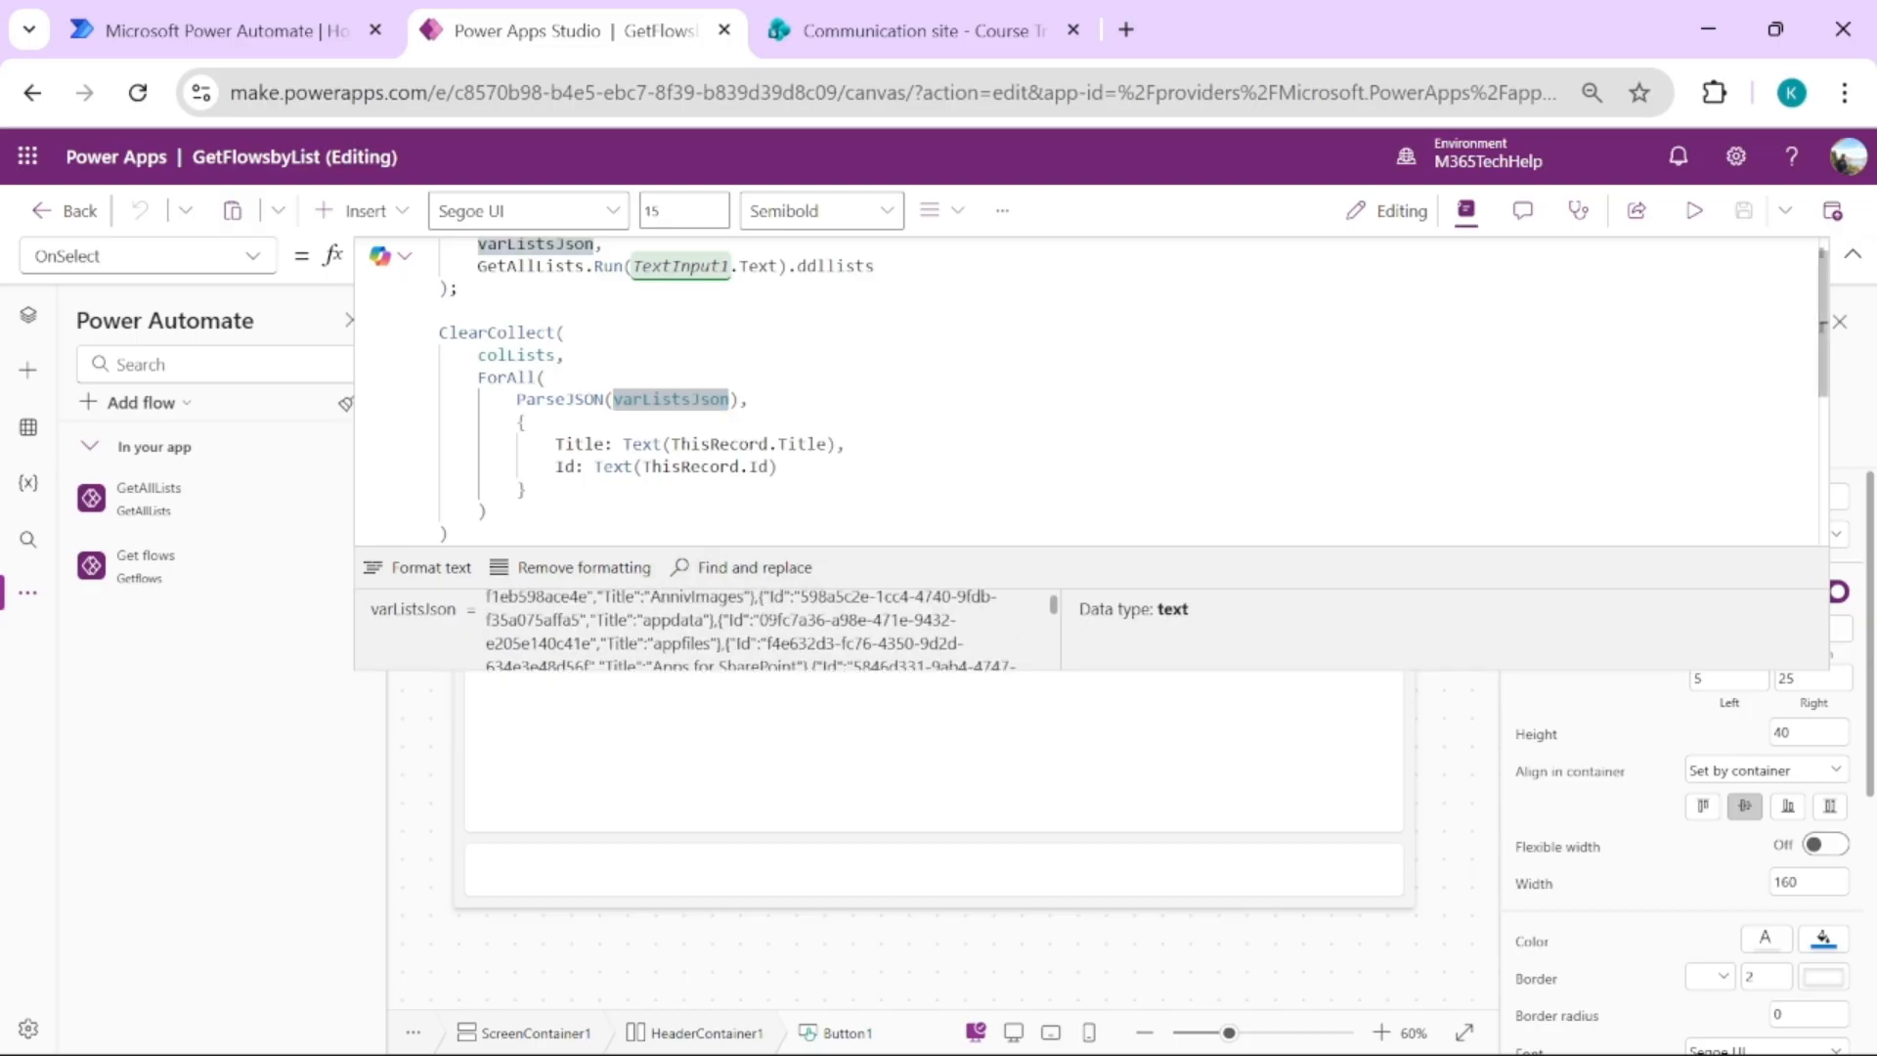
click(547, 377)
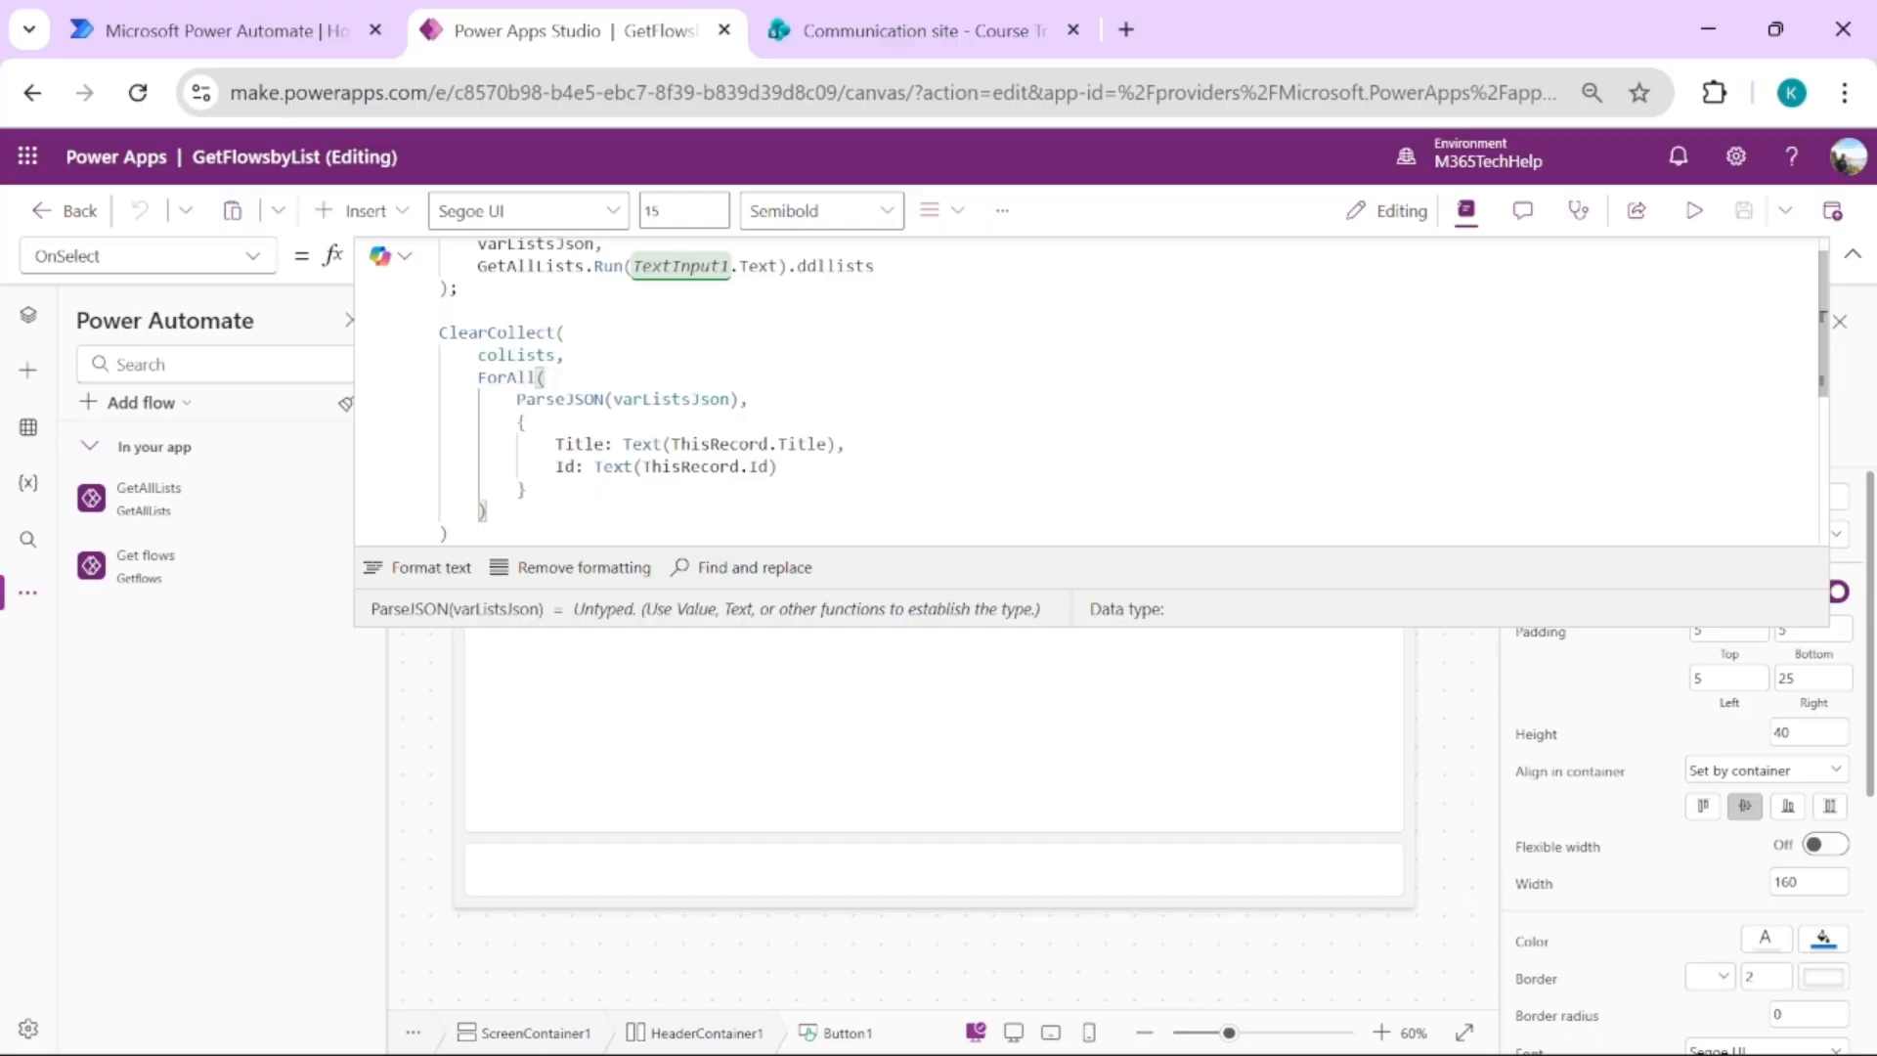
double_click(515, 355)
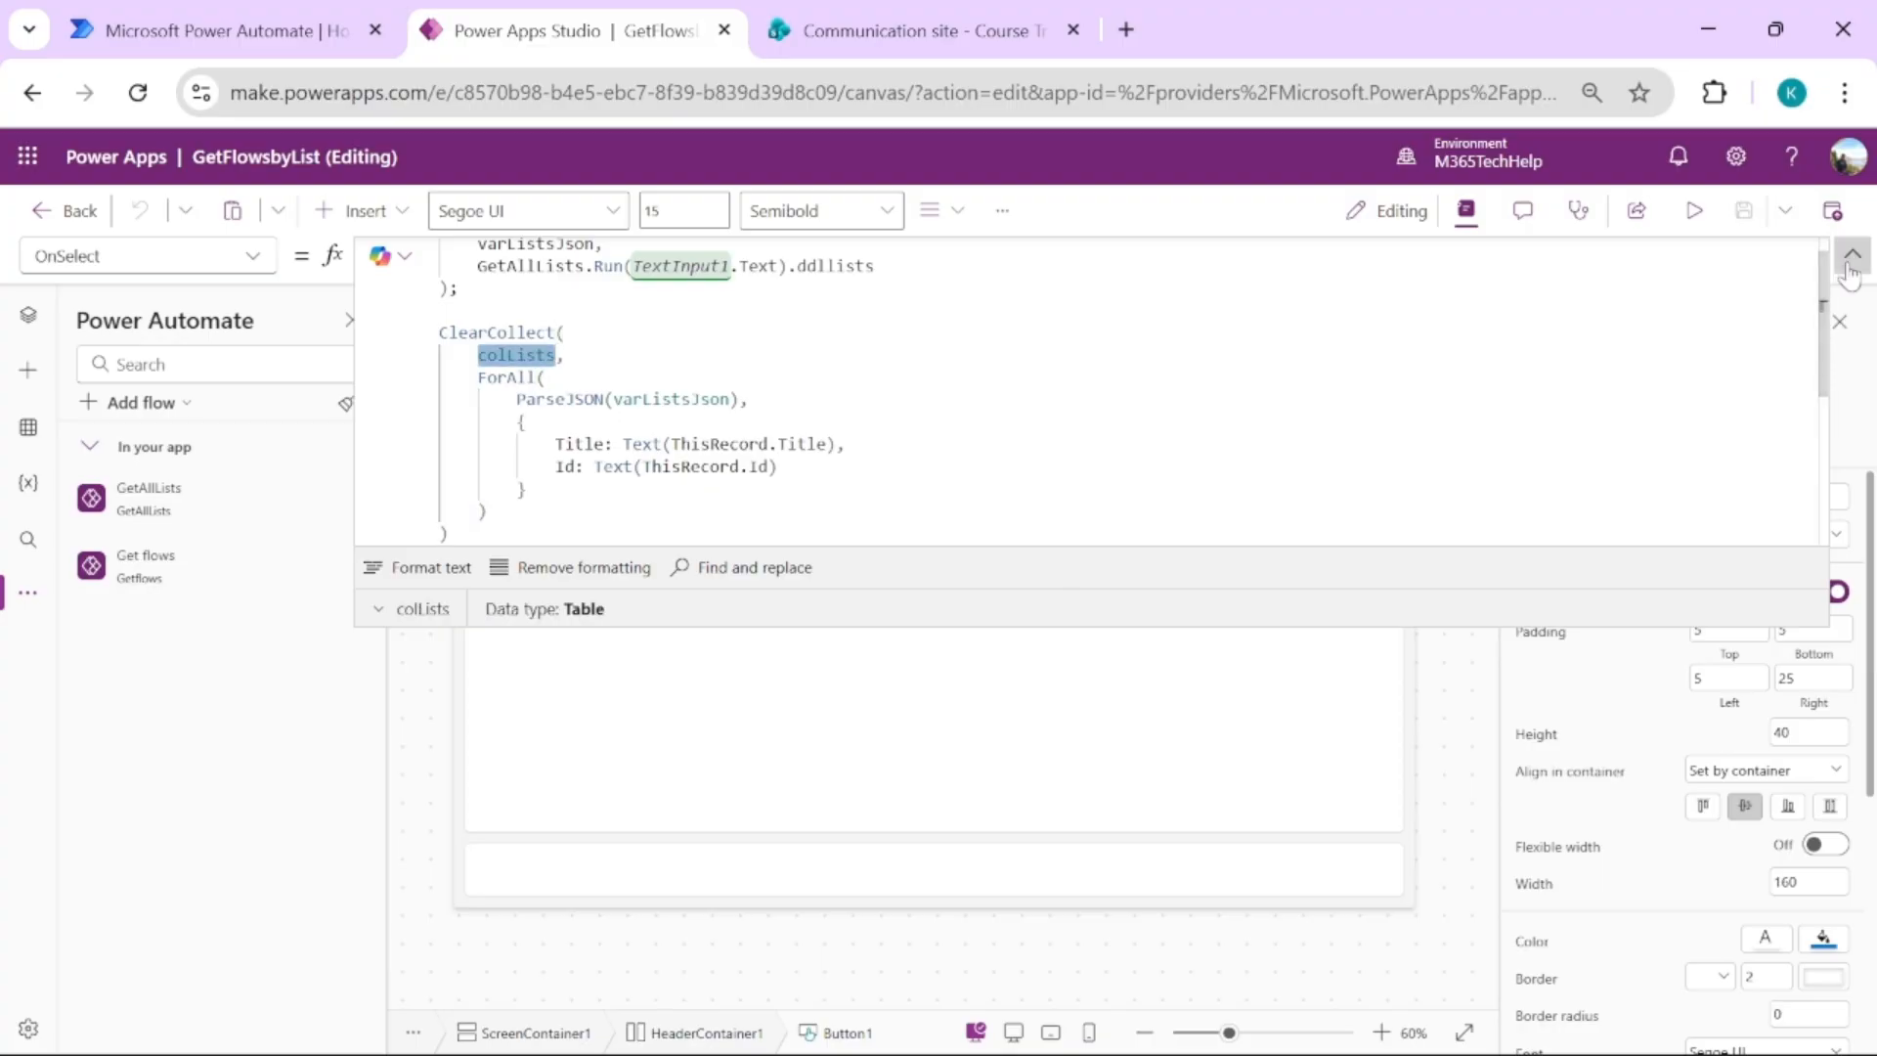
Collapse the formula and inspect the lists dropdown's Items property, which is bound to colLists
click(1850, 258)
click(887, 414)
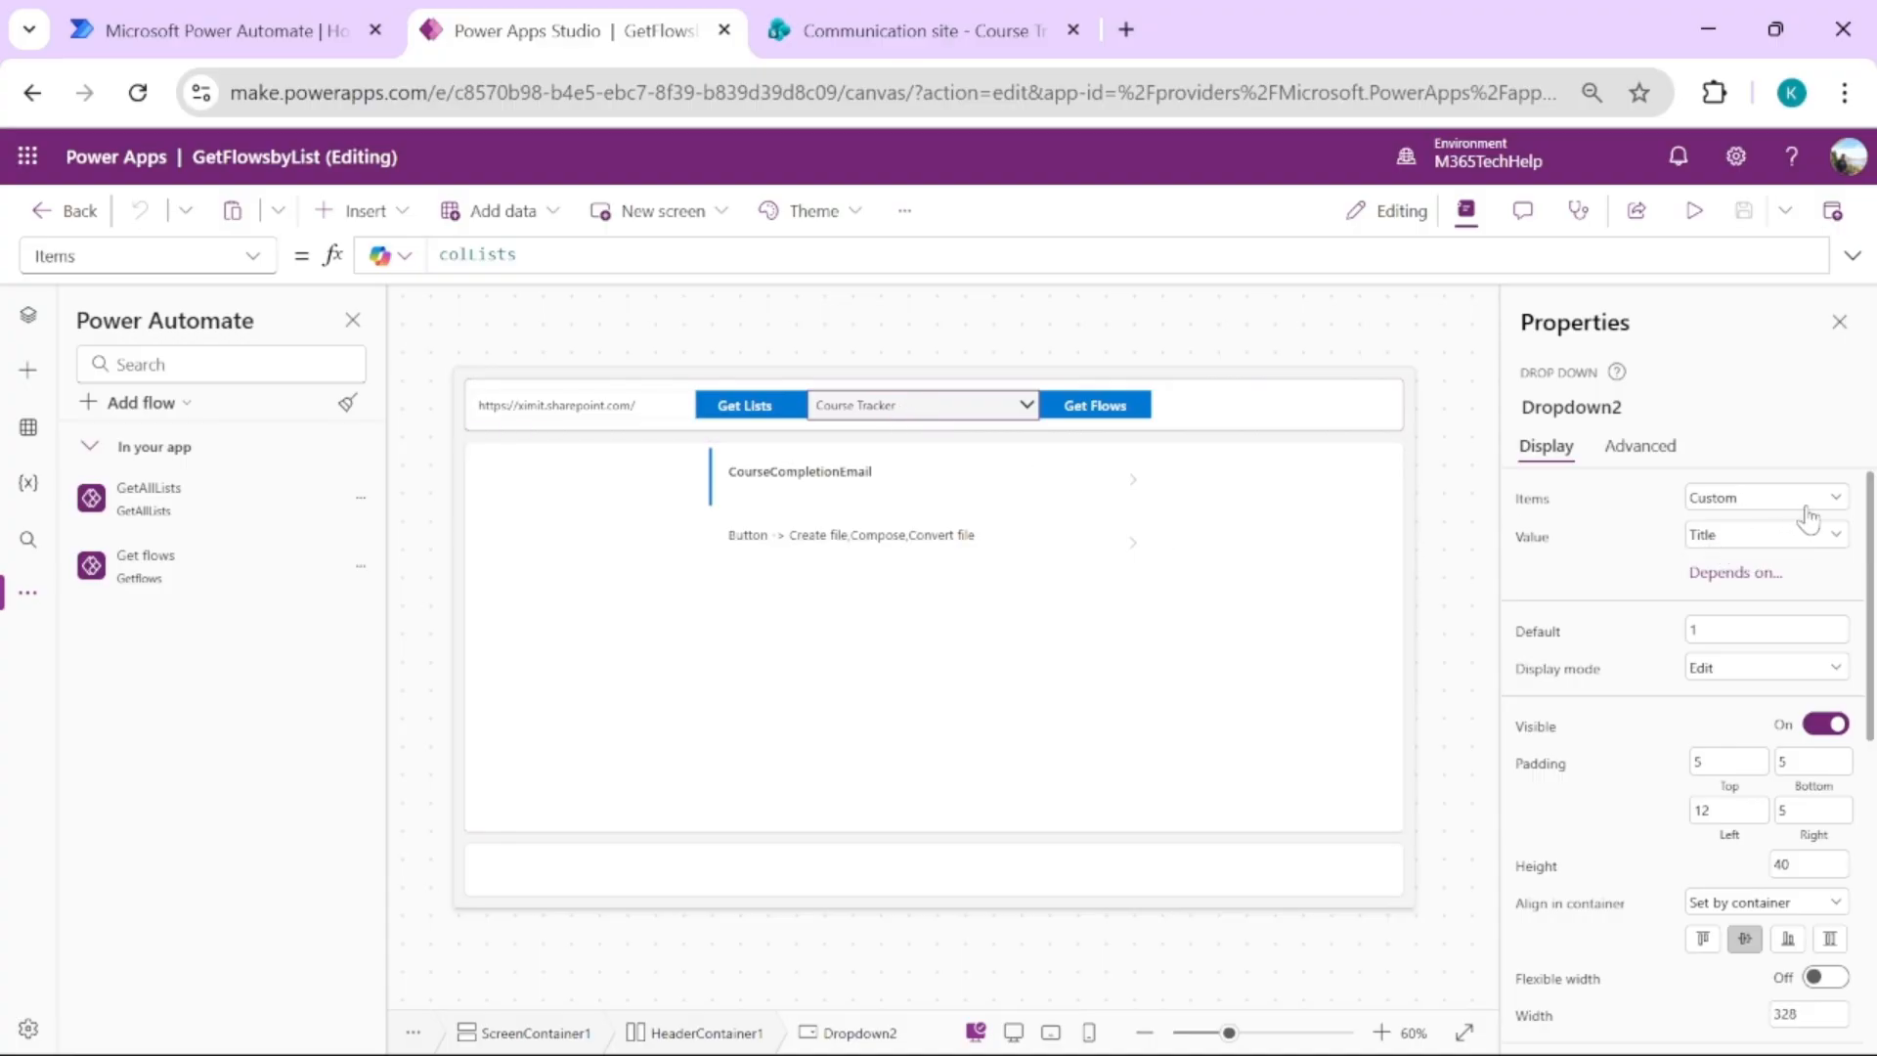
double_click(516, 254)
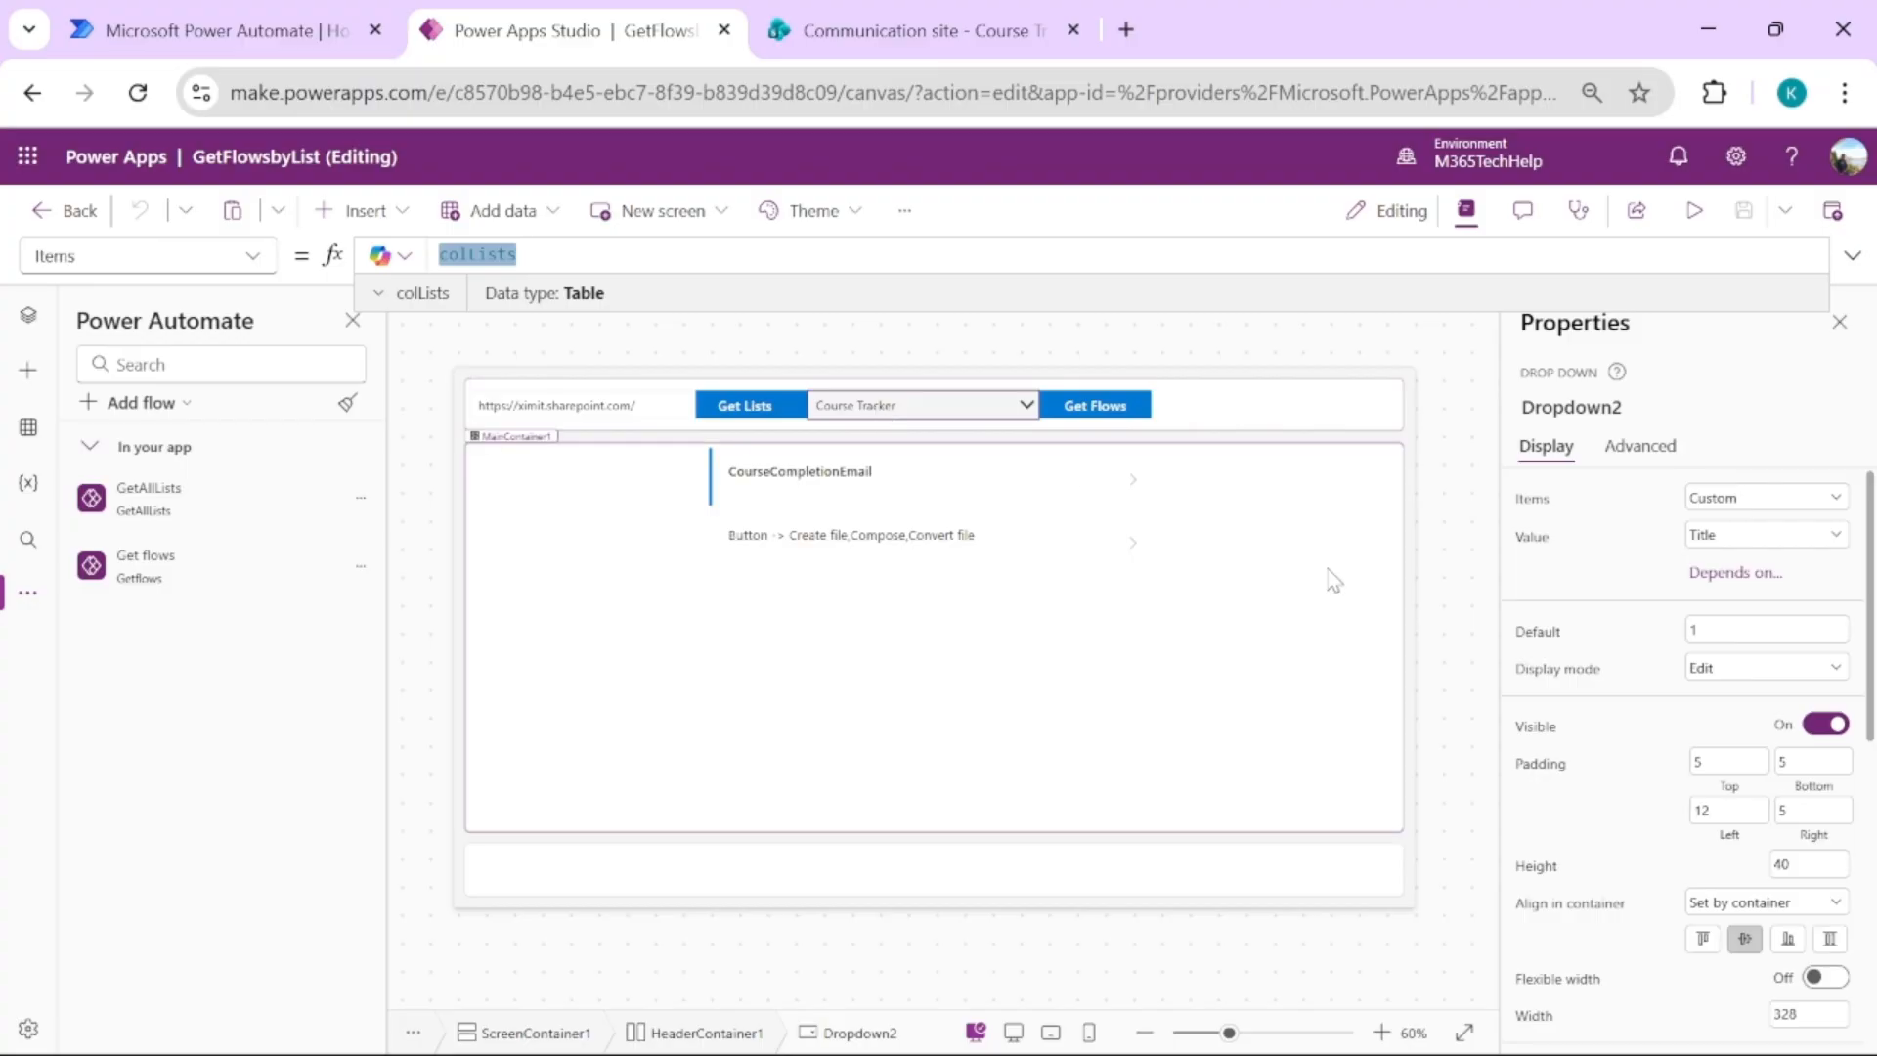
click(1593, 574)
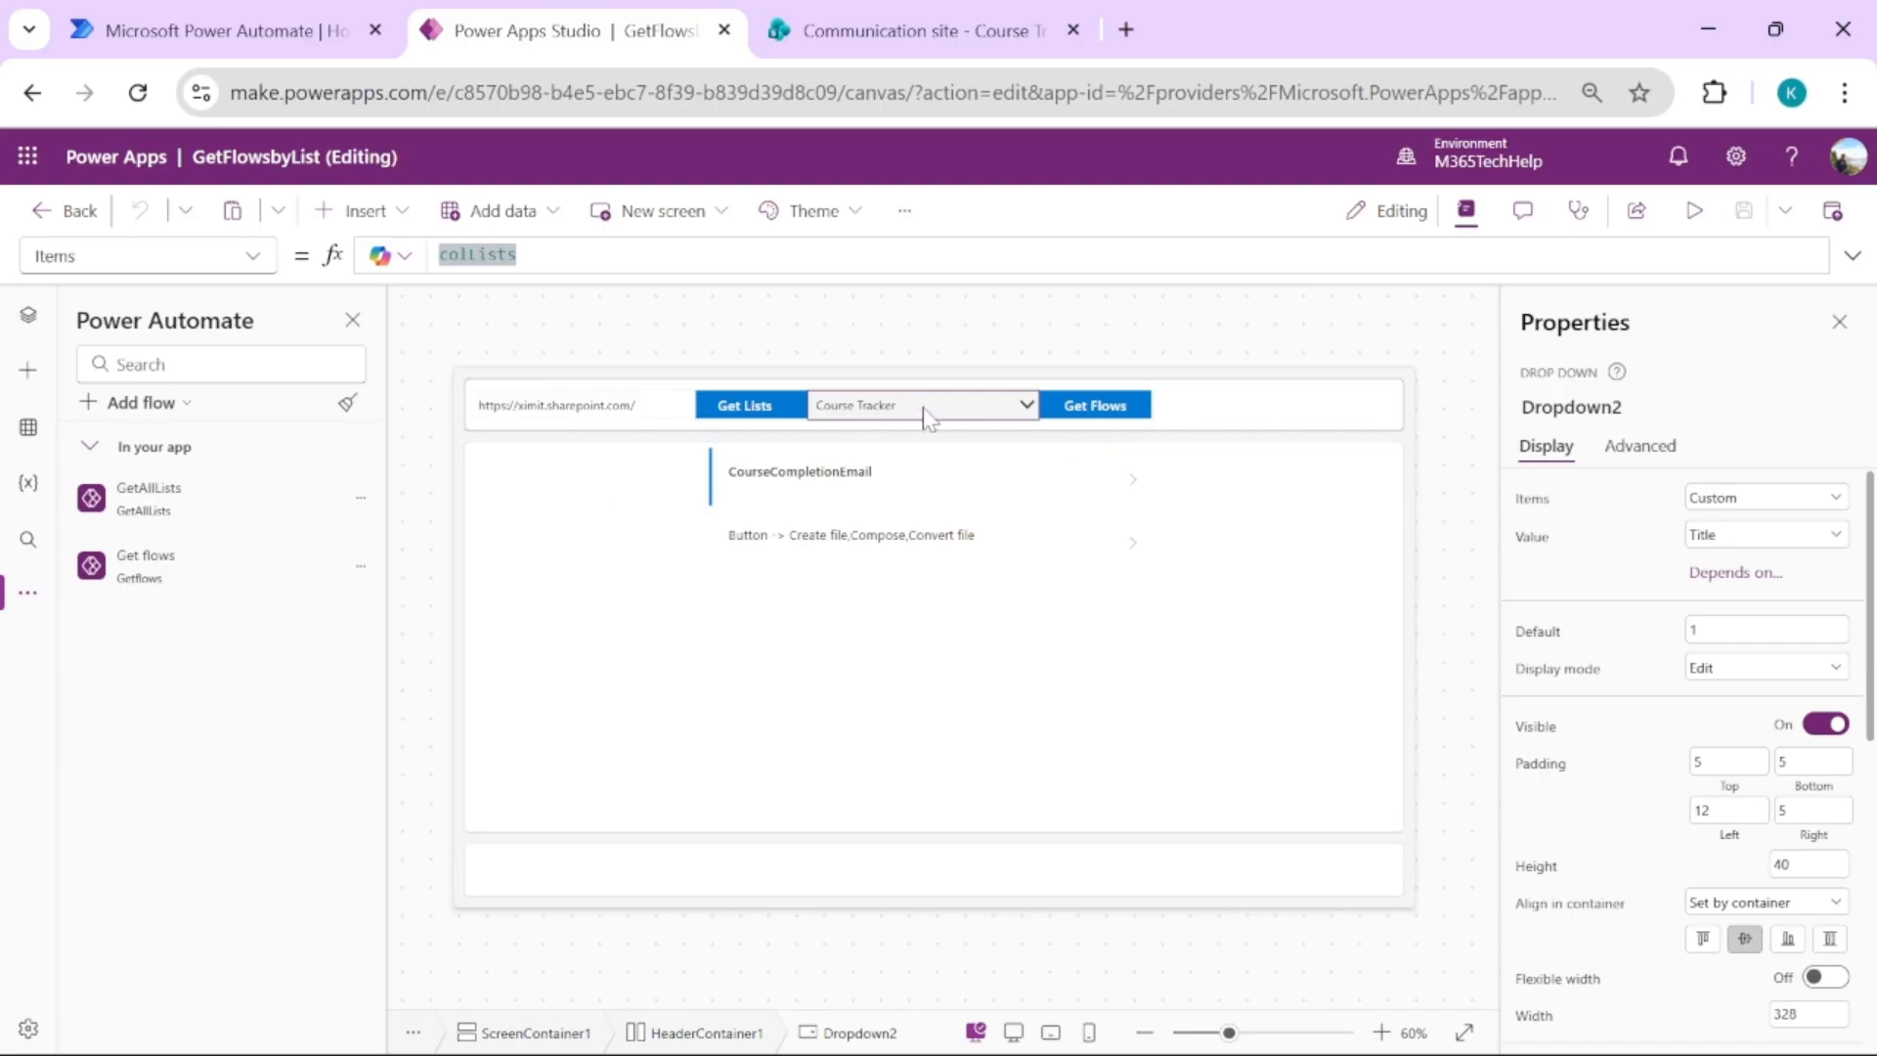
Examine the Set statement in the Get Flows button's OnSelect formula, covering the Getflows call and its Dropdown2.Selected.Id argument
click(1090, 417)
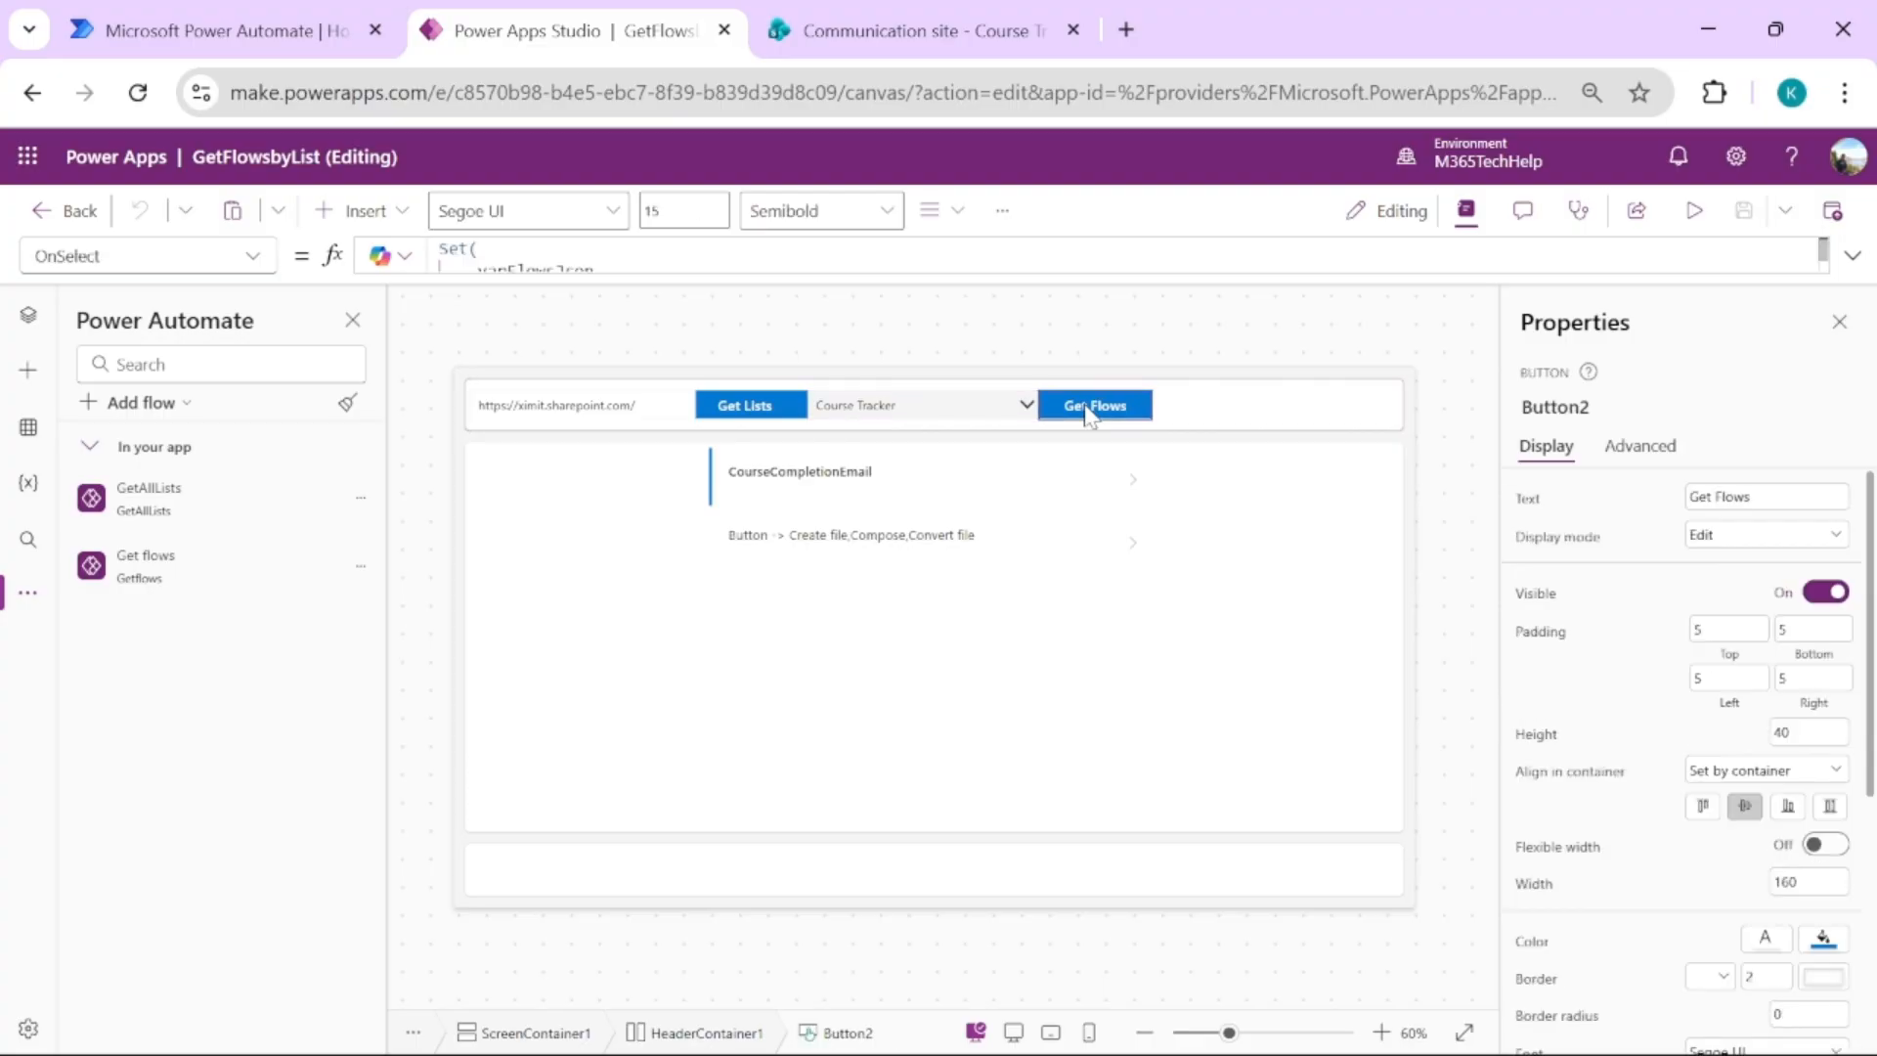
click(1853, 255)
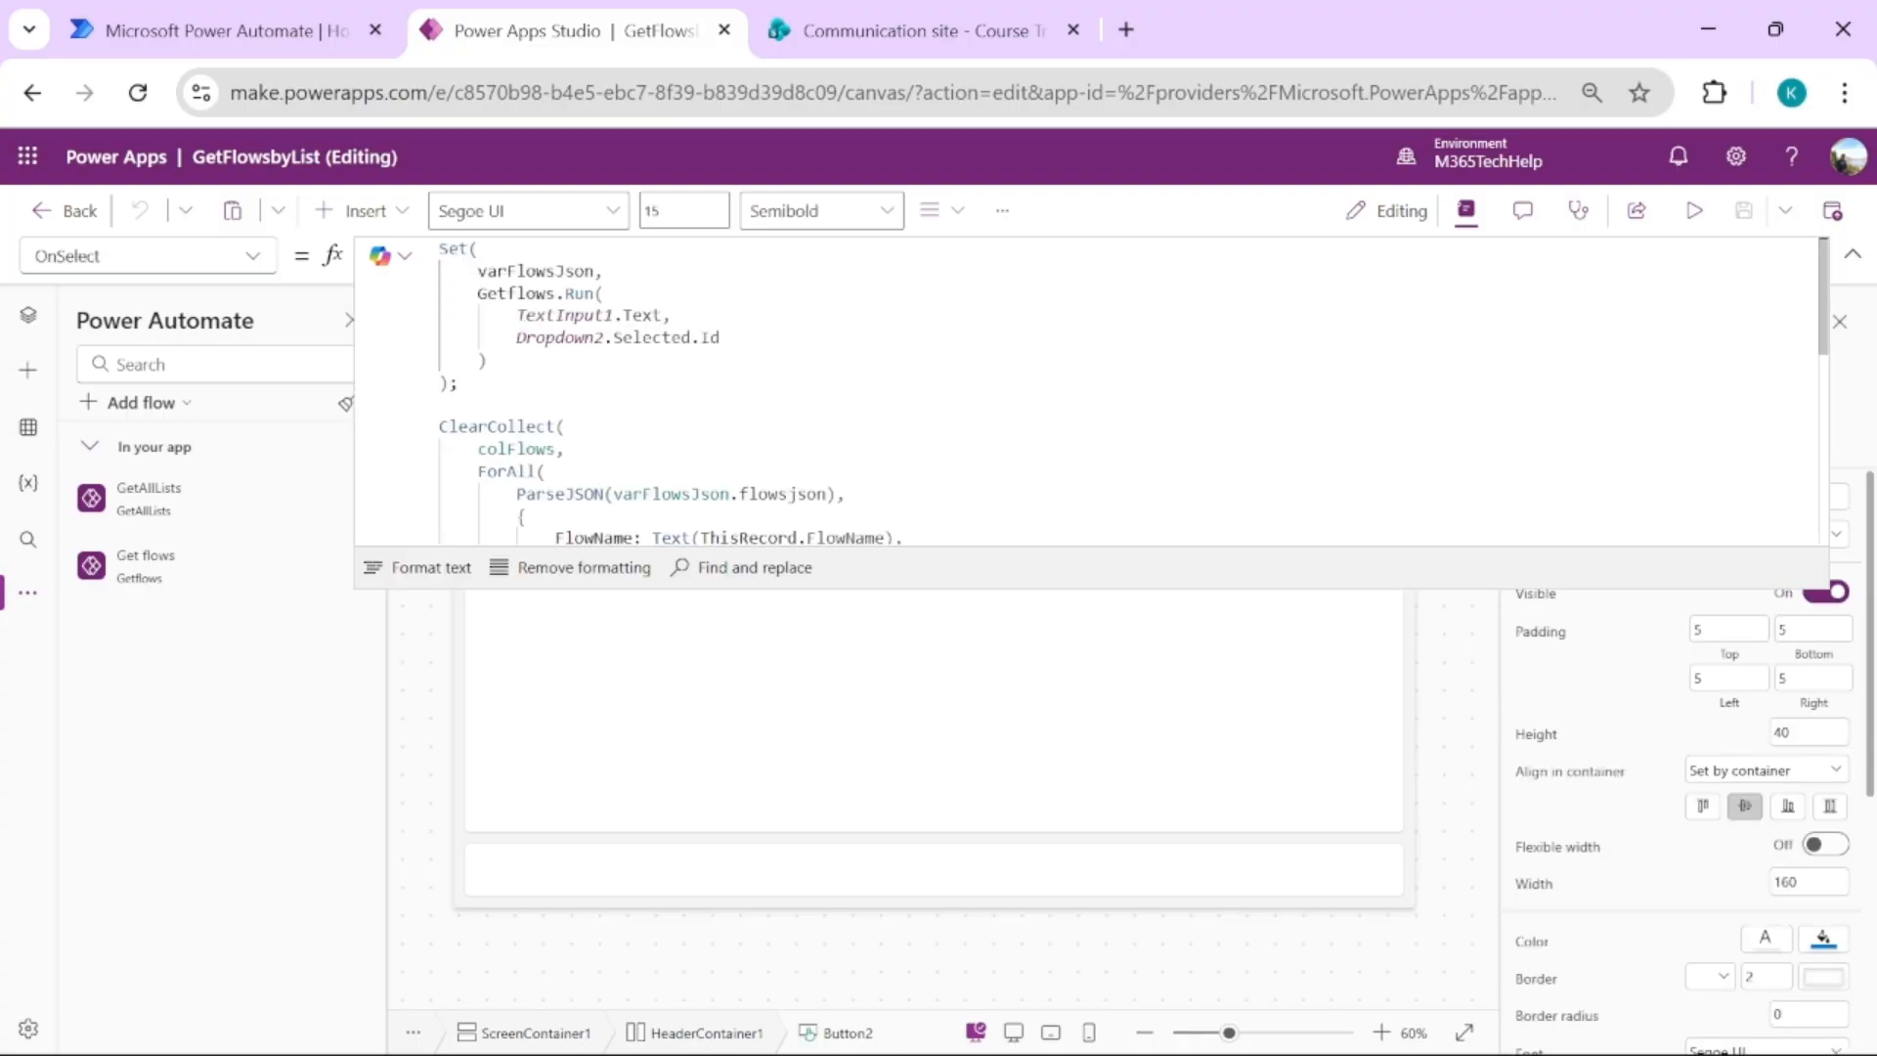
double_click(528, 294)
mouse_move(196, 581)
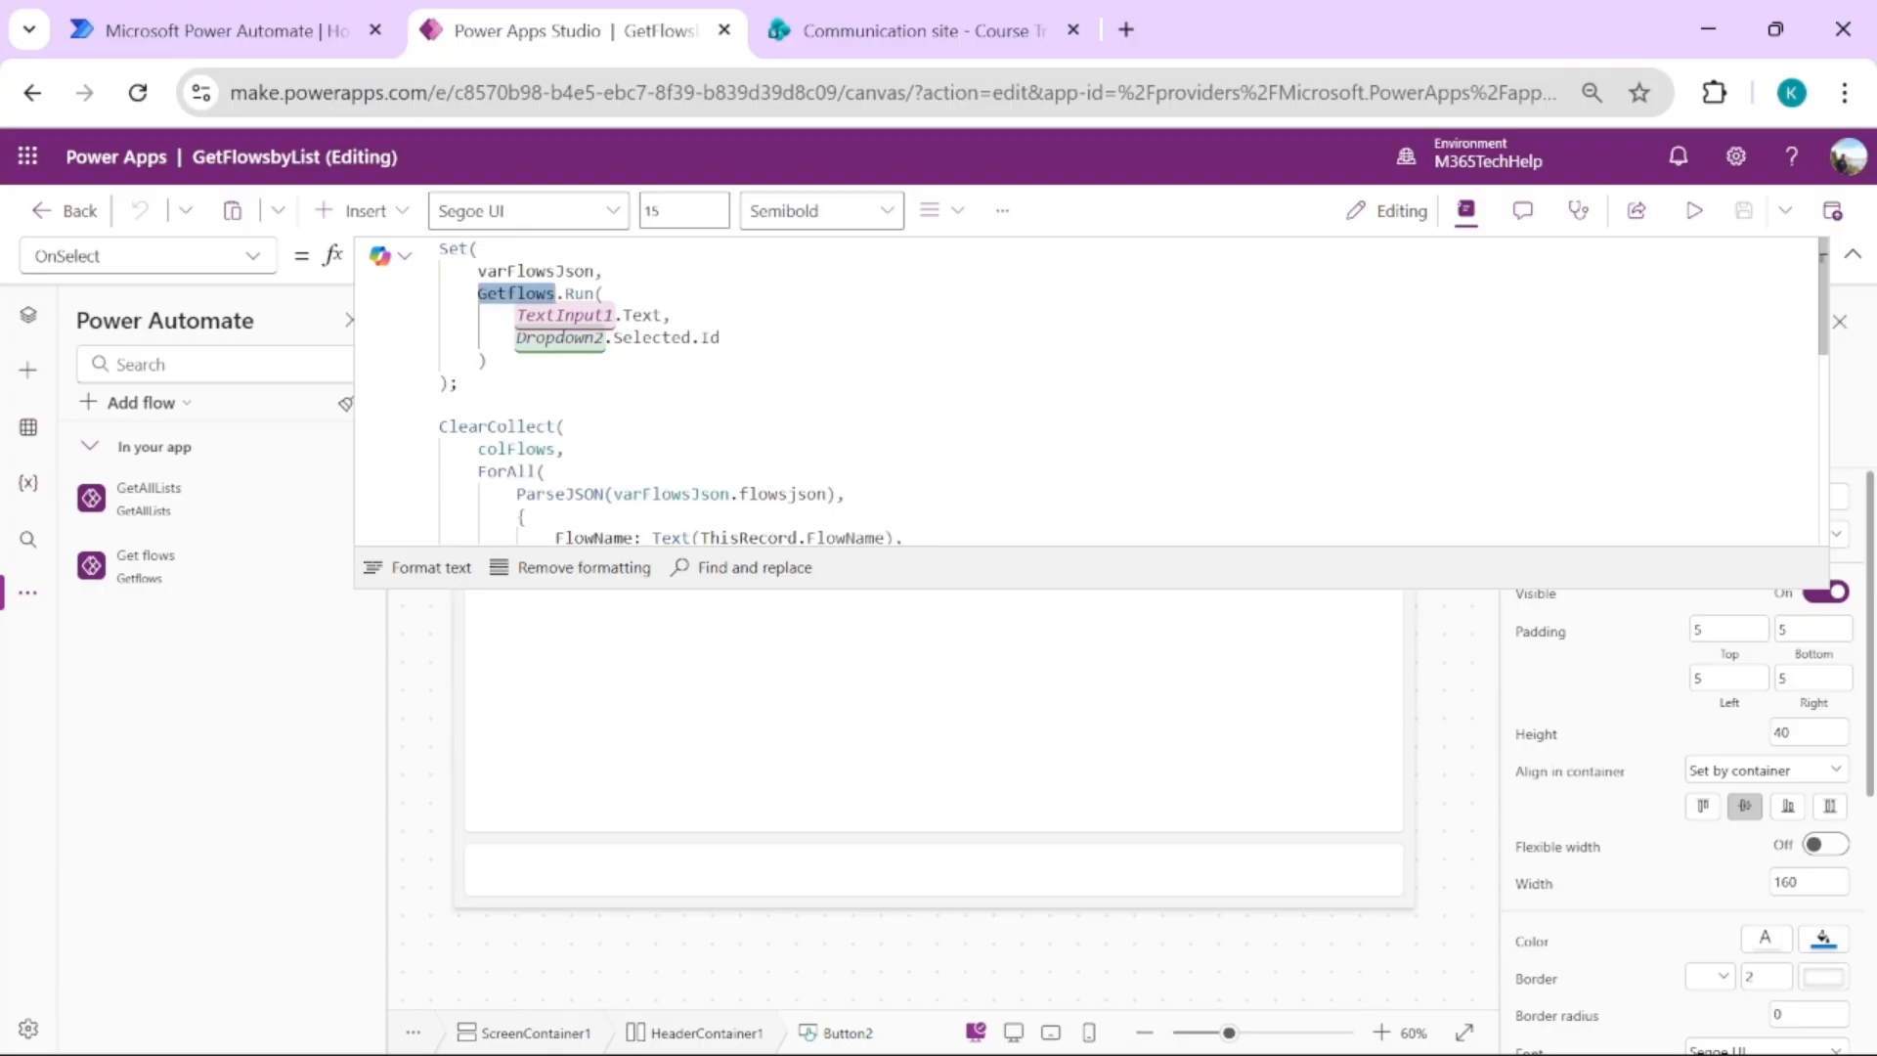
drag(720, 337, 515, 338)
click(721, 338)
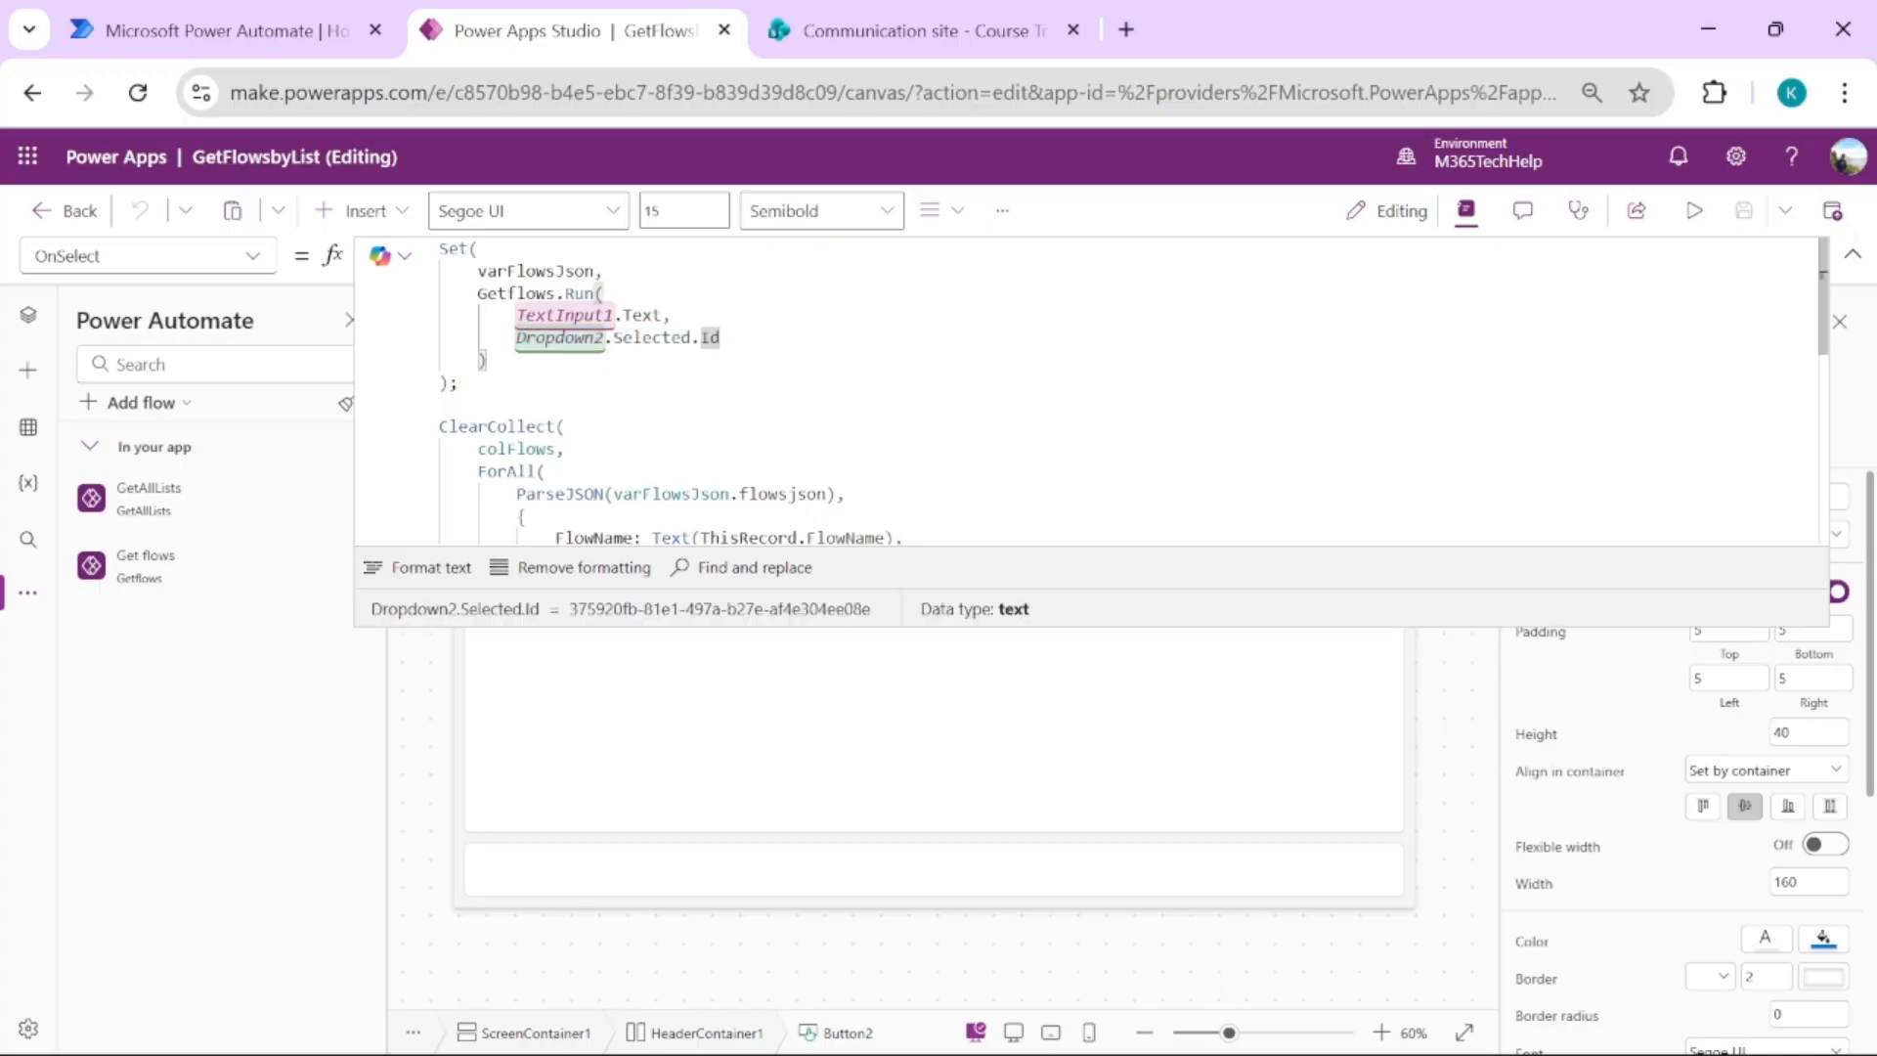
drag(458, 384, 439, 247)
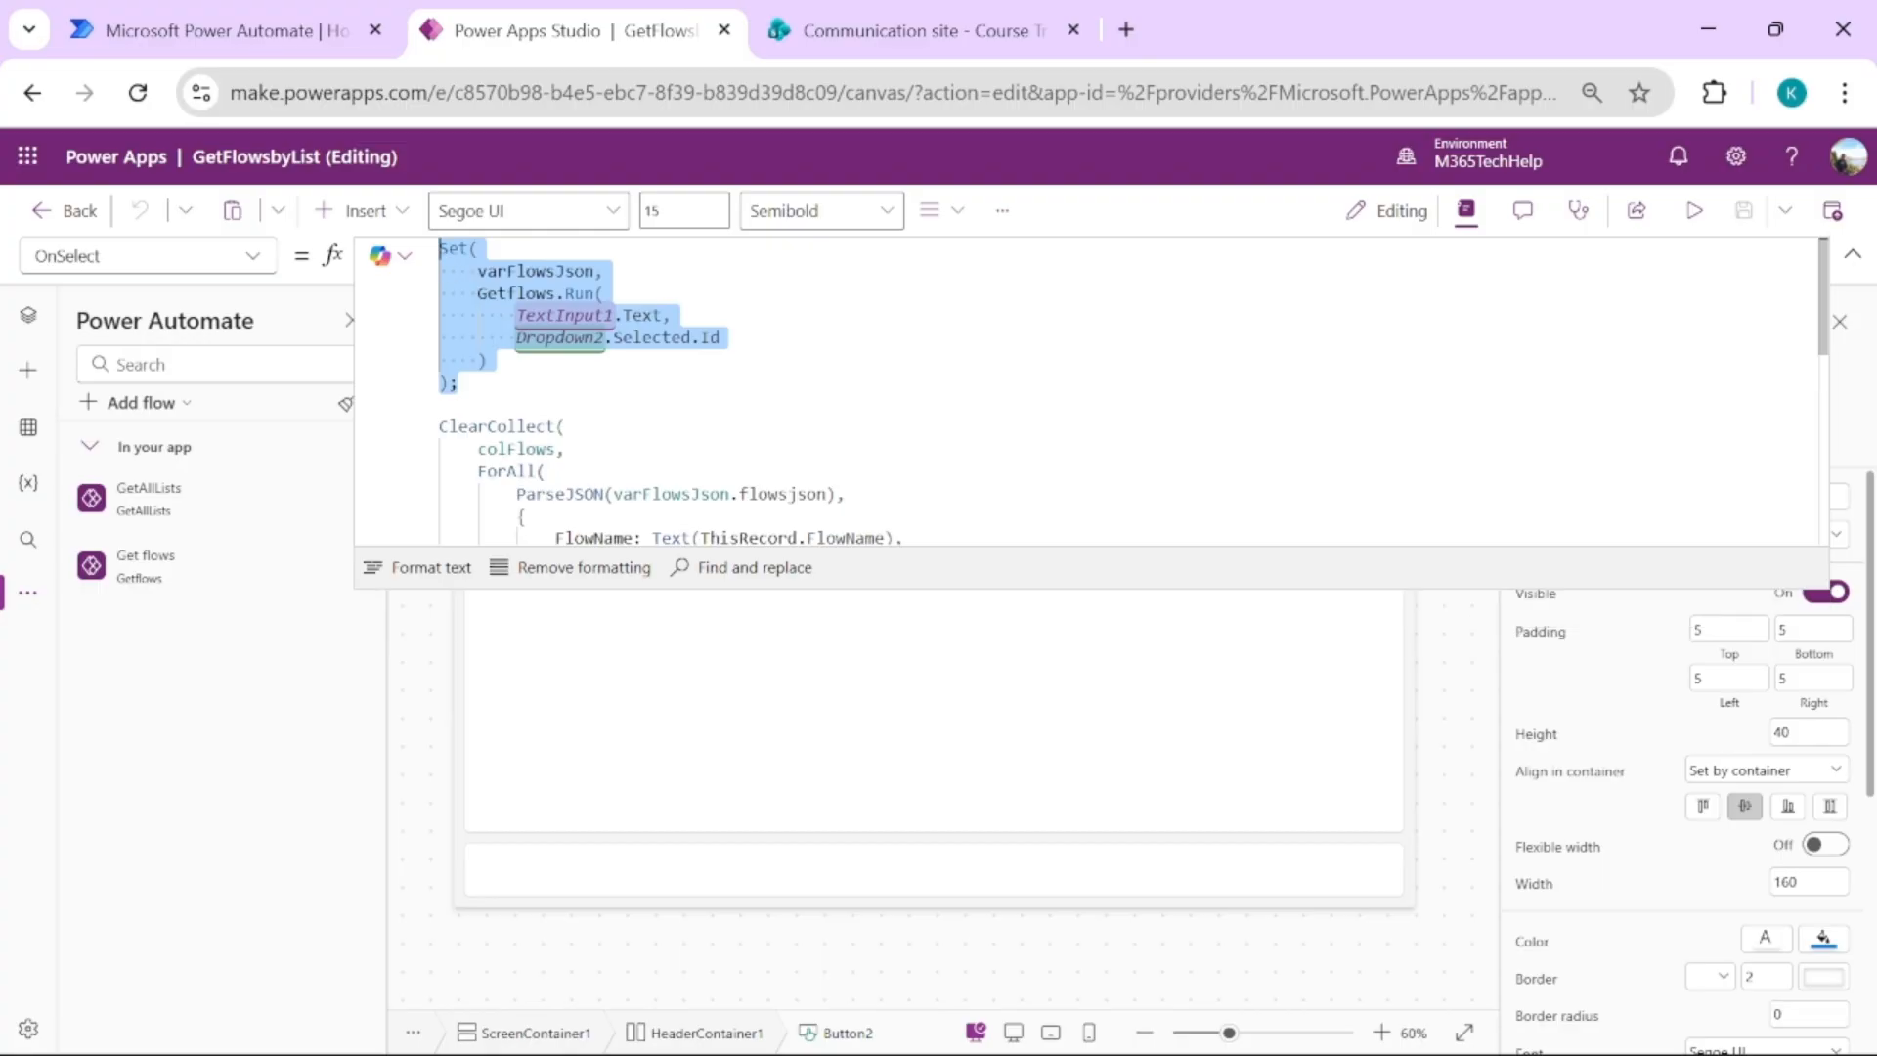
Open the Get flows flow for editing and review its Power Apps (V2) trigger and List Flows as Admin (V2) action
click(1852, 255)
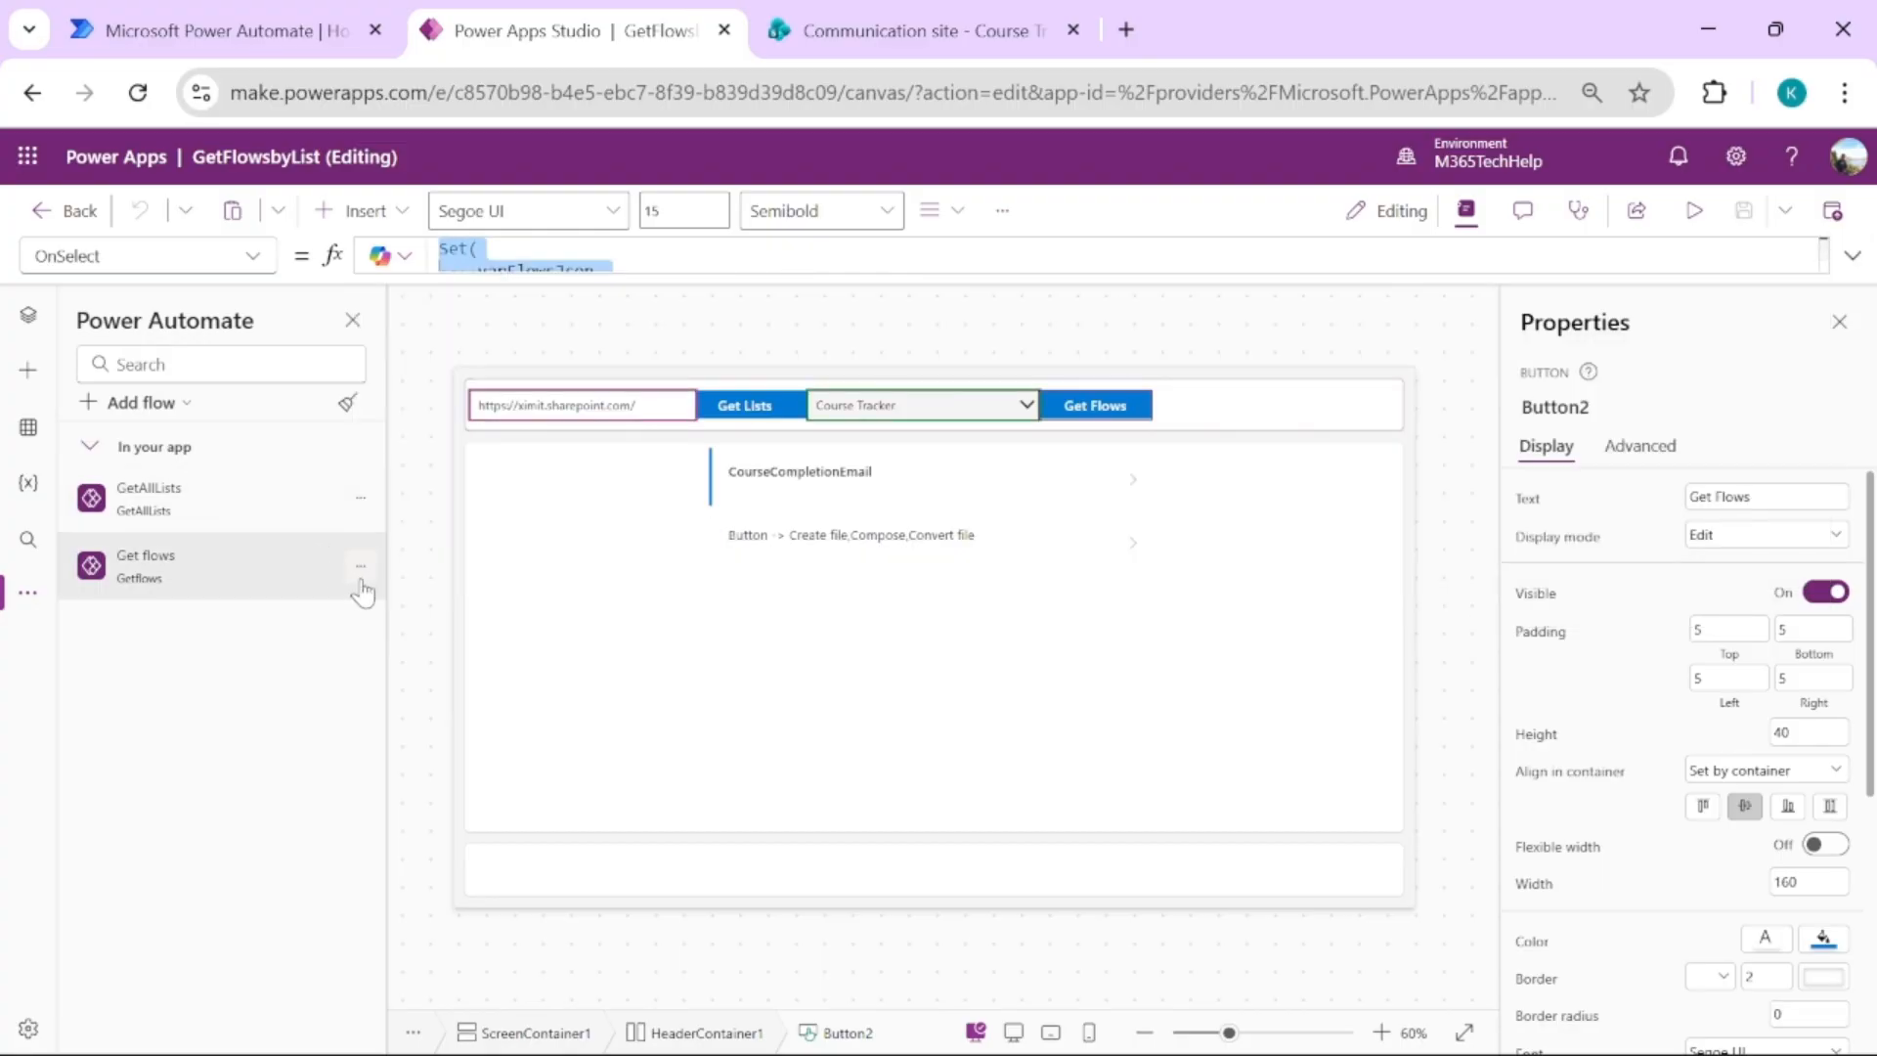
click(361, 575)
click(383, 609)
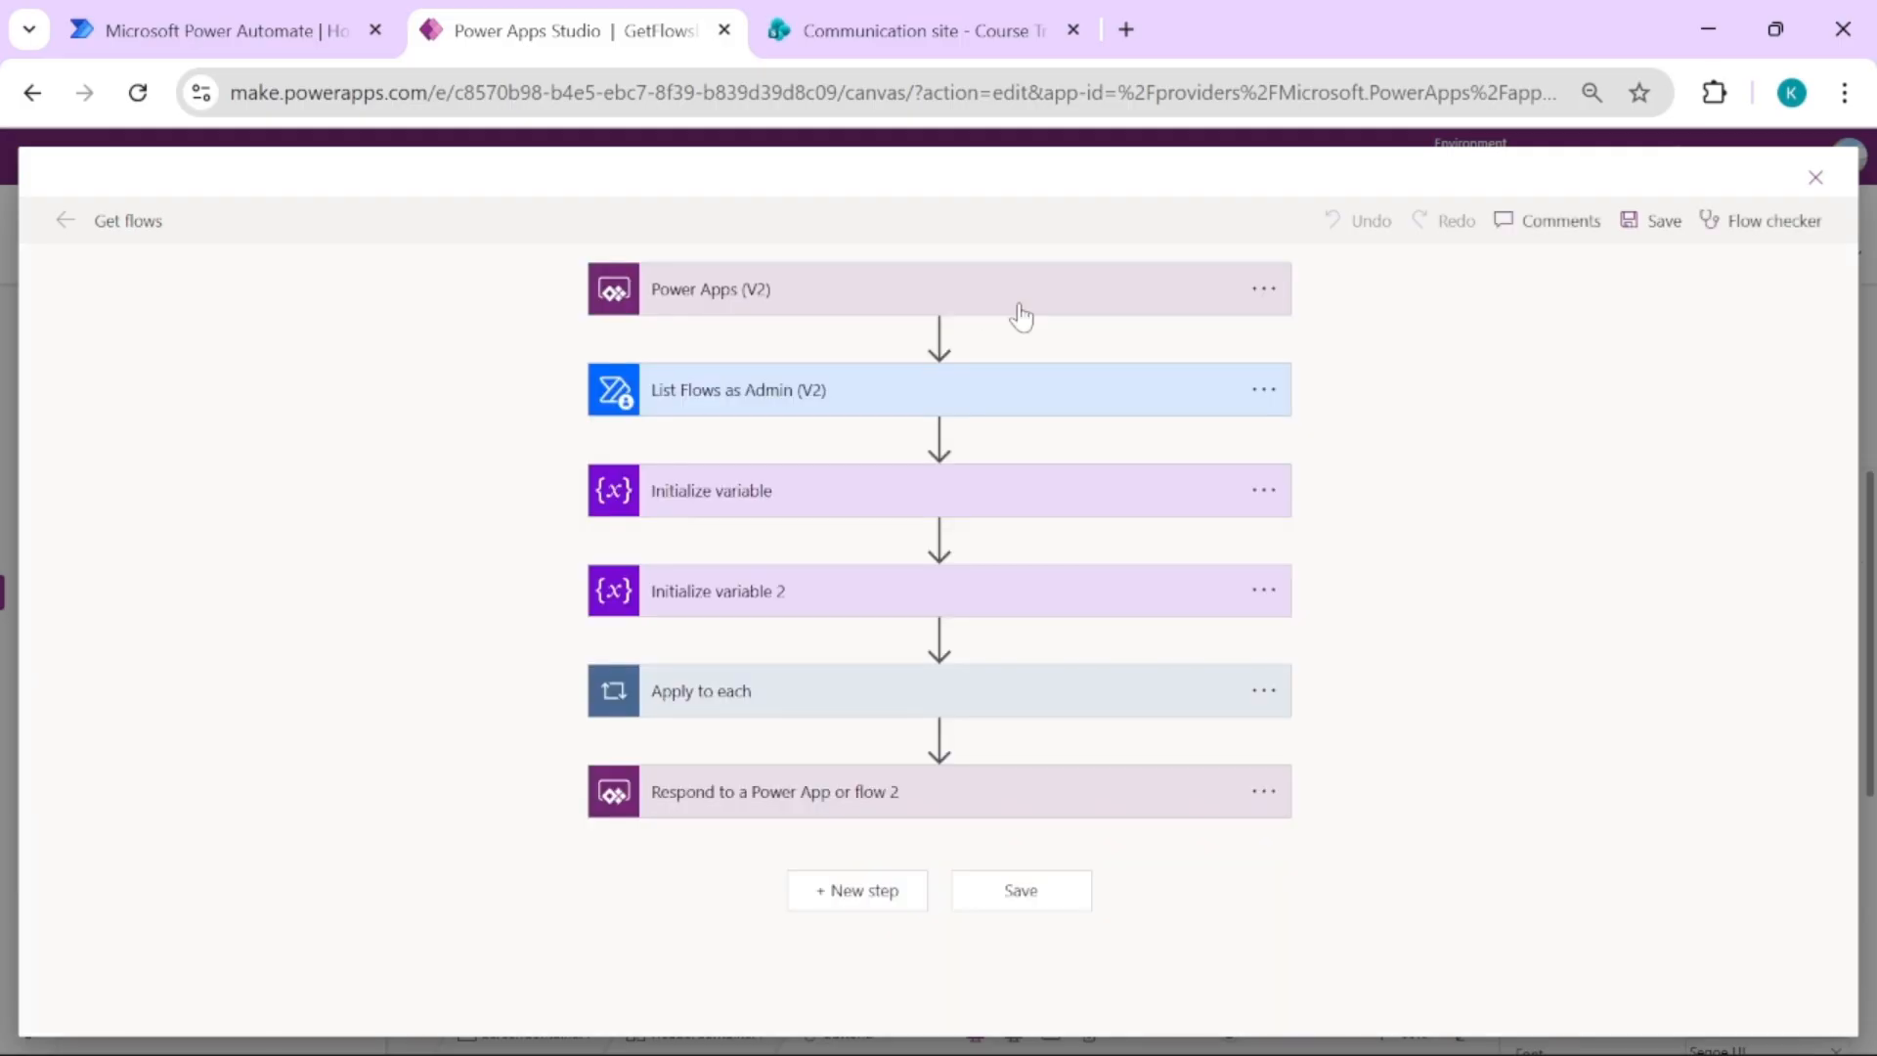
click(866, 304)
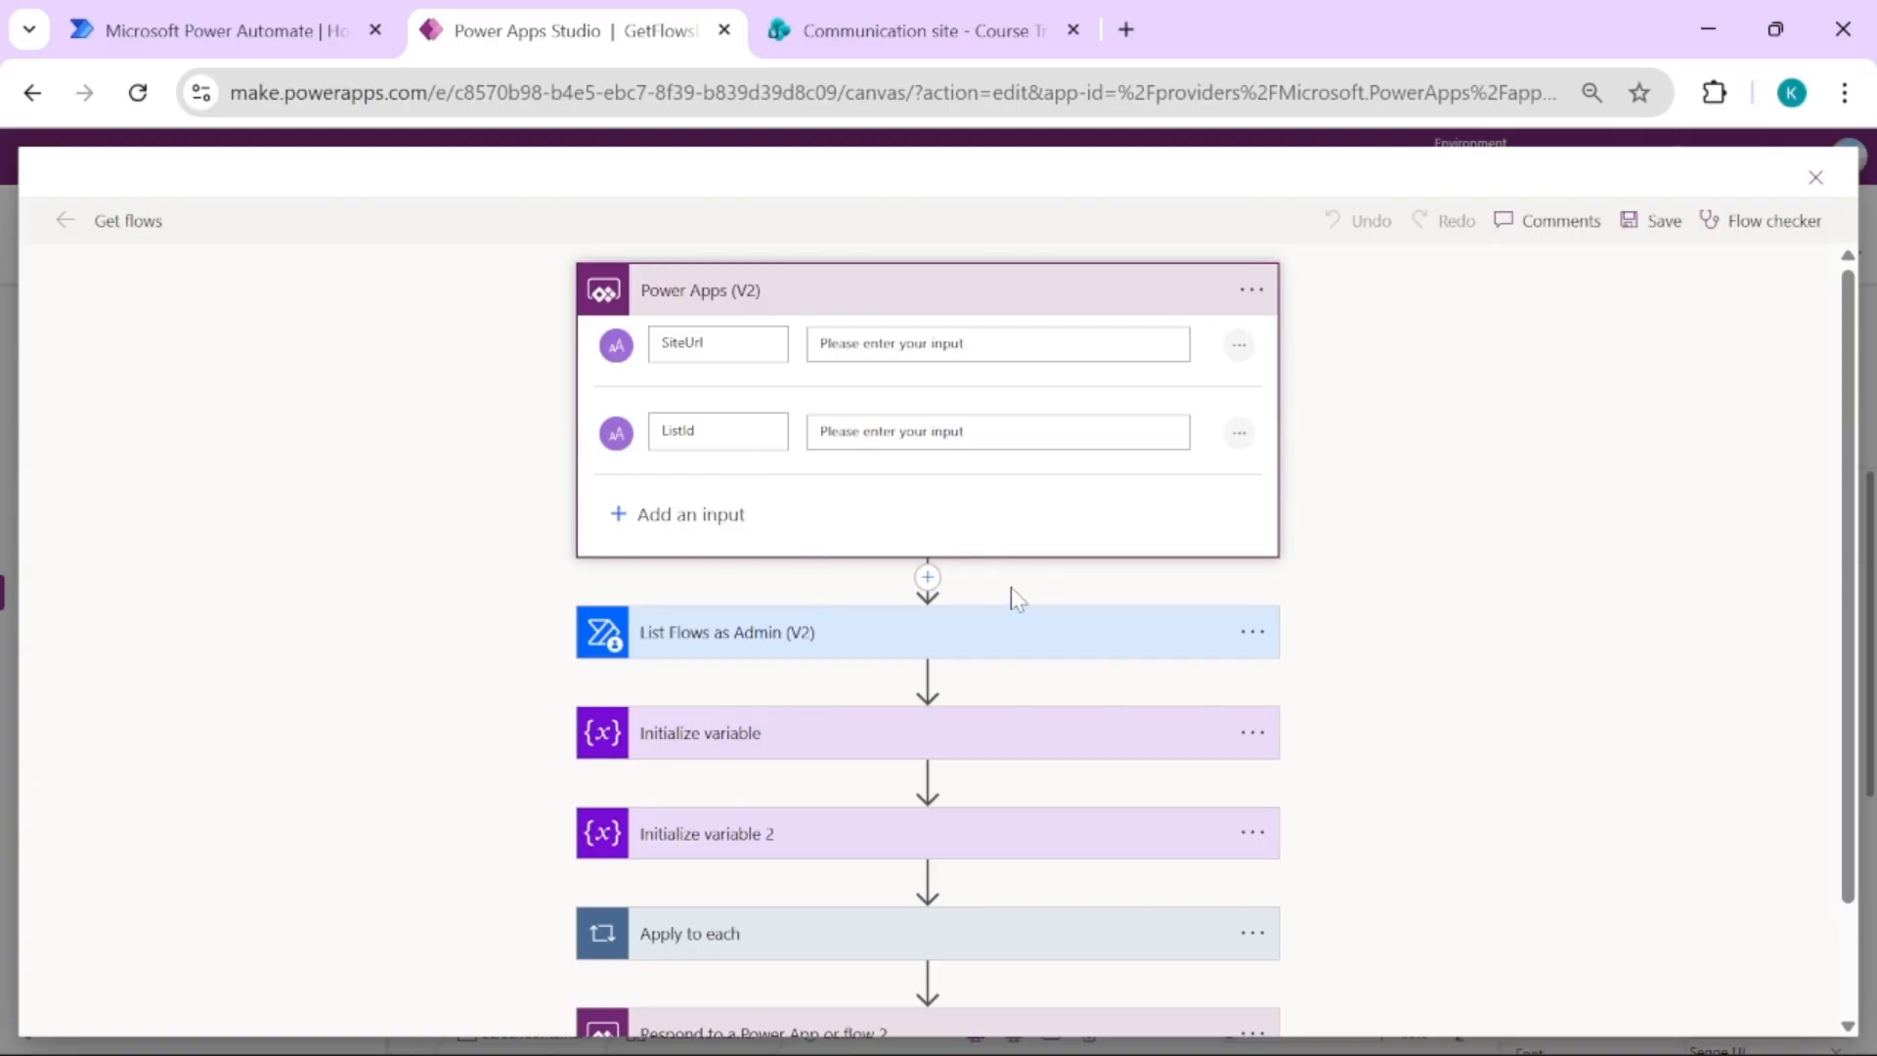
click(1082, 658)
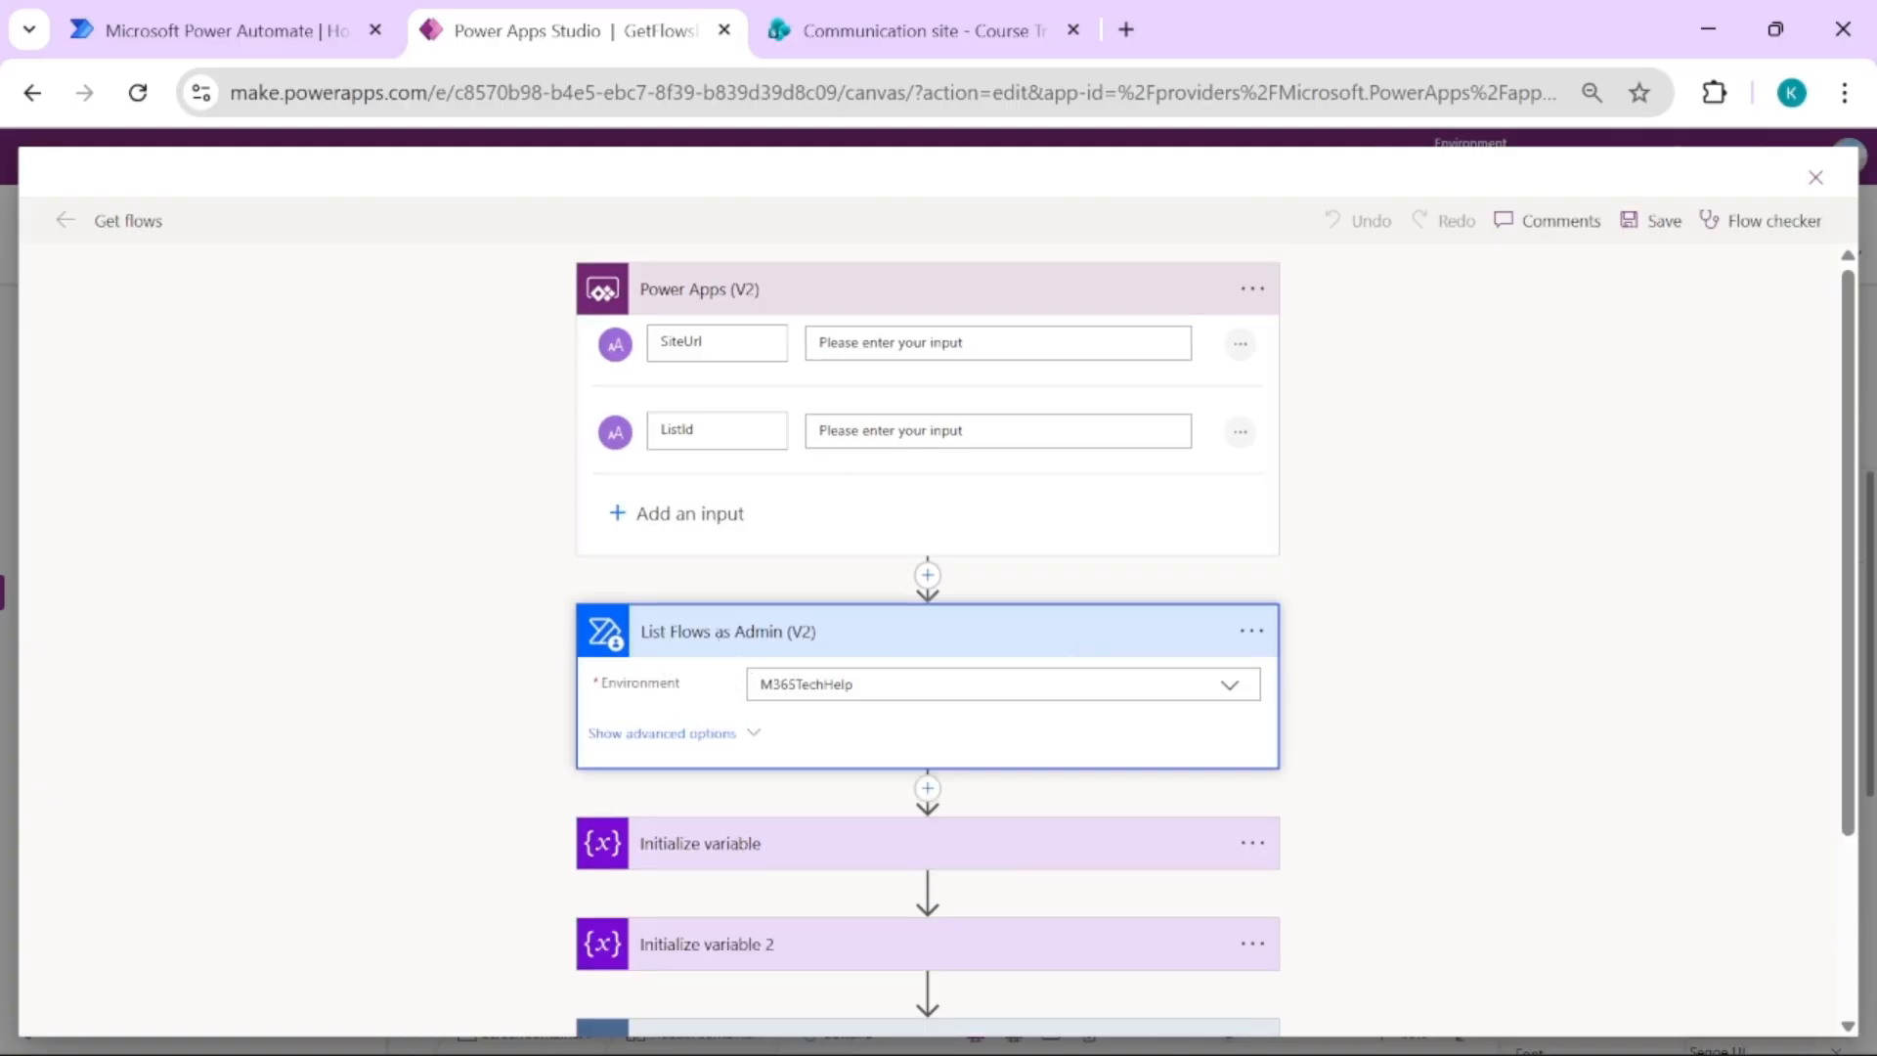
Insert another List Flows as Admin (V2) action from Power Automate Management directly after the Power Apps (V2) trigger
click(927, 575)
click(929, 614)
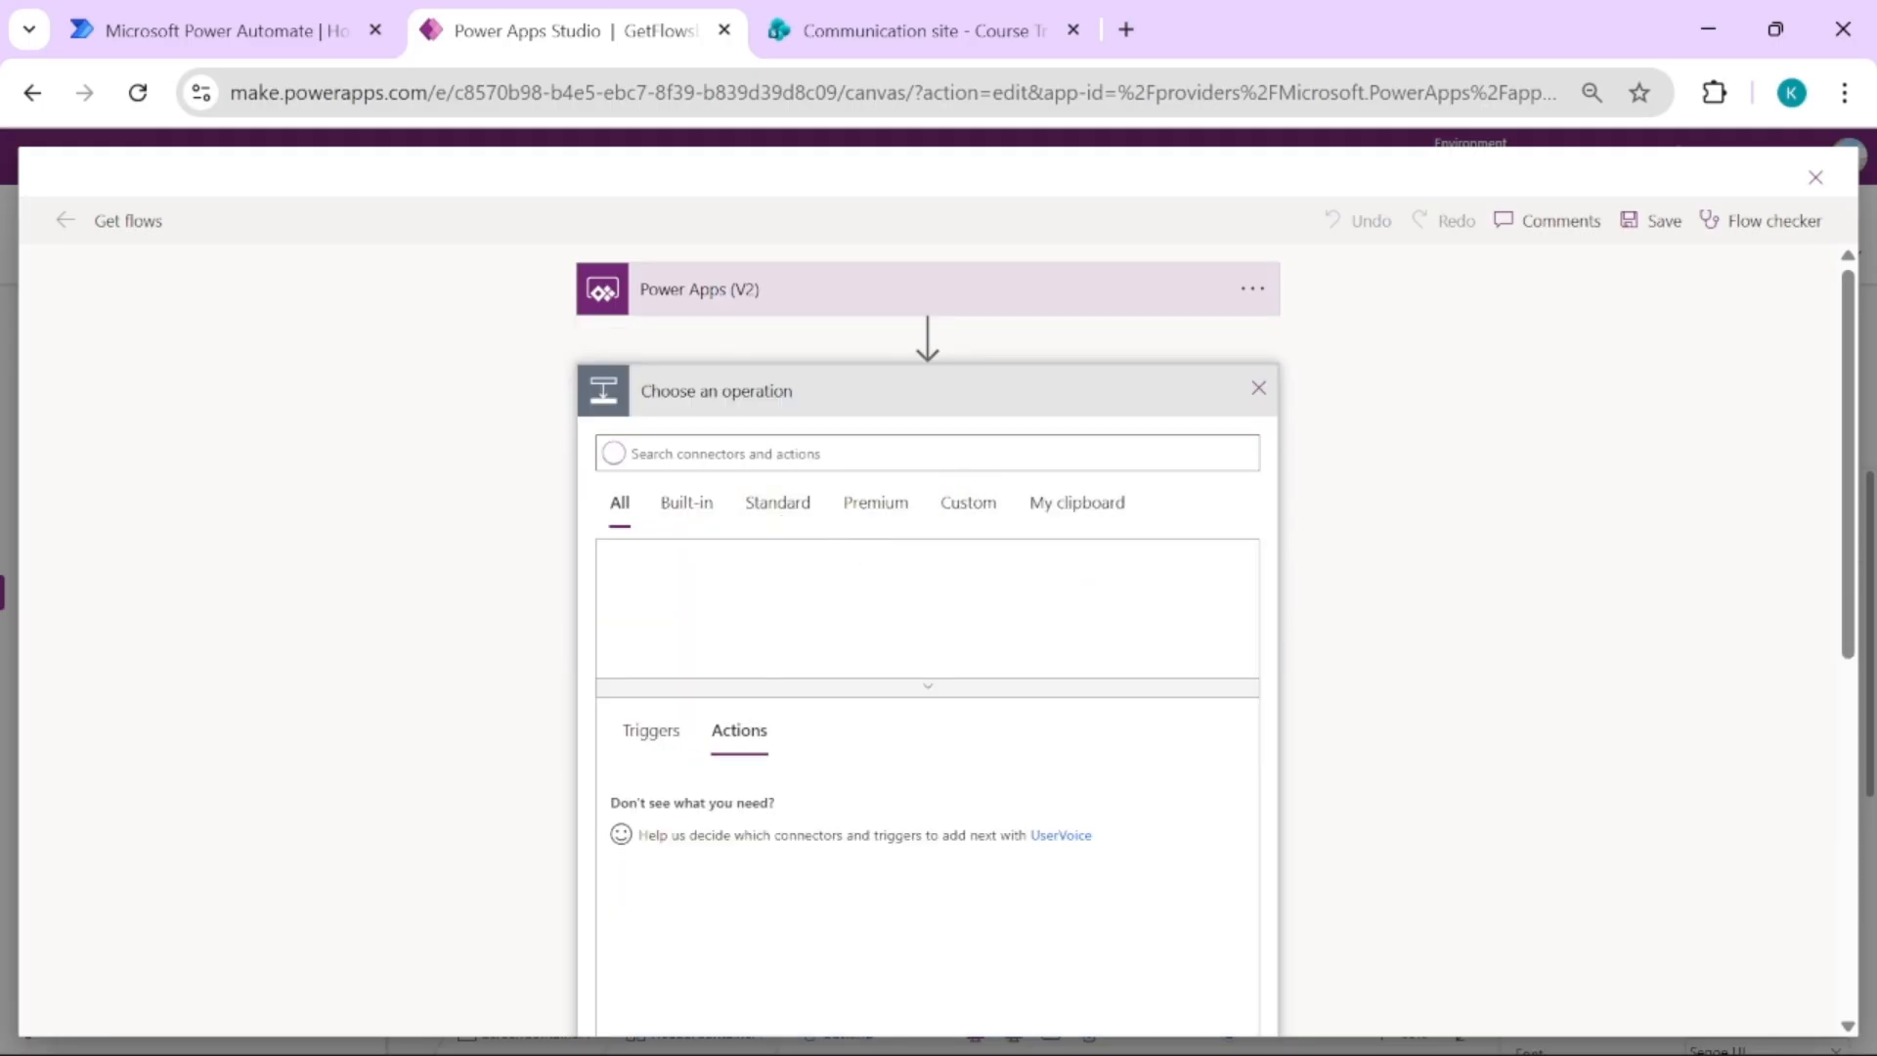
text(List FLows a)
key(BackSpace)
key(BackSpace)
text(s as admin)
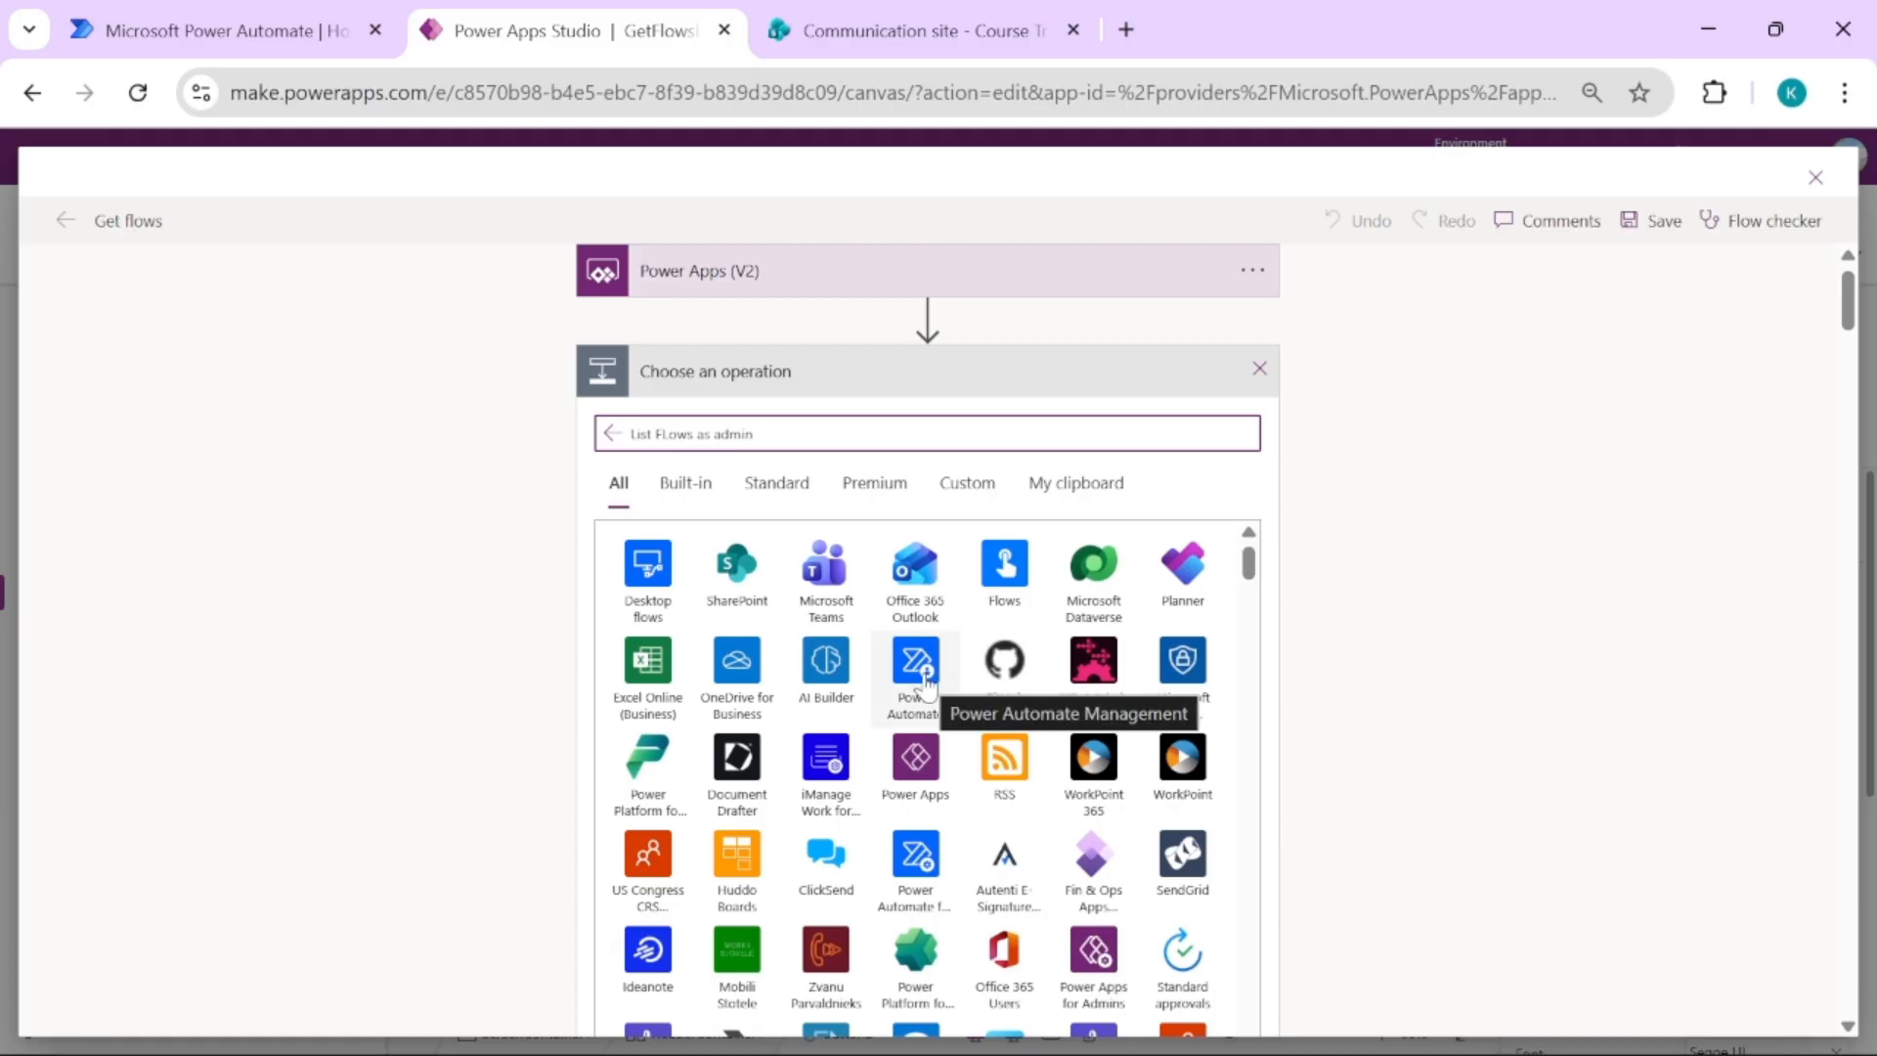
click(923, 681)
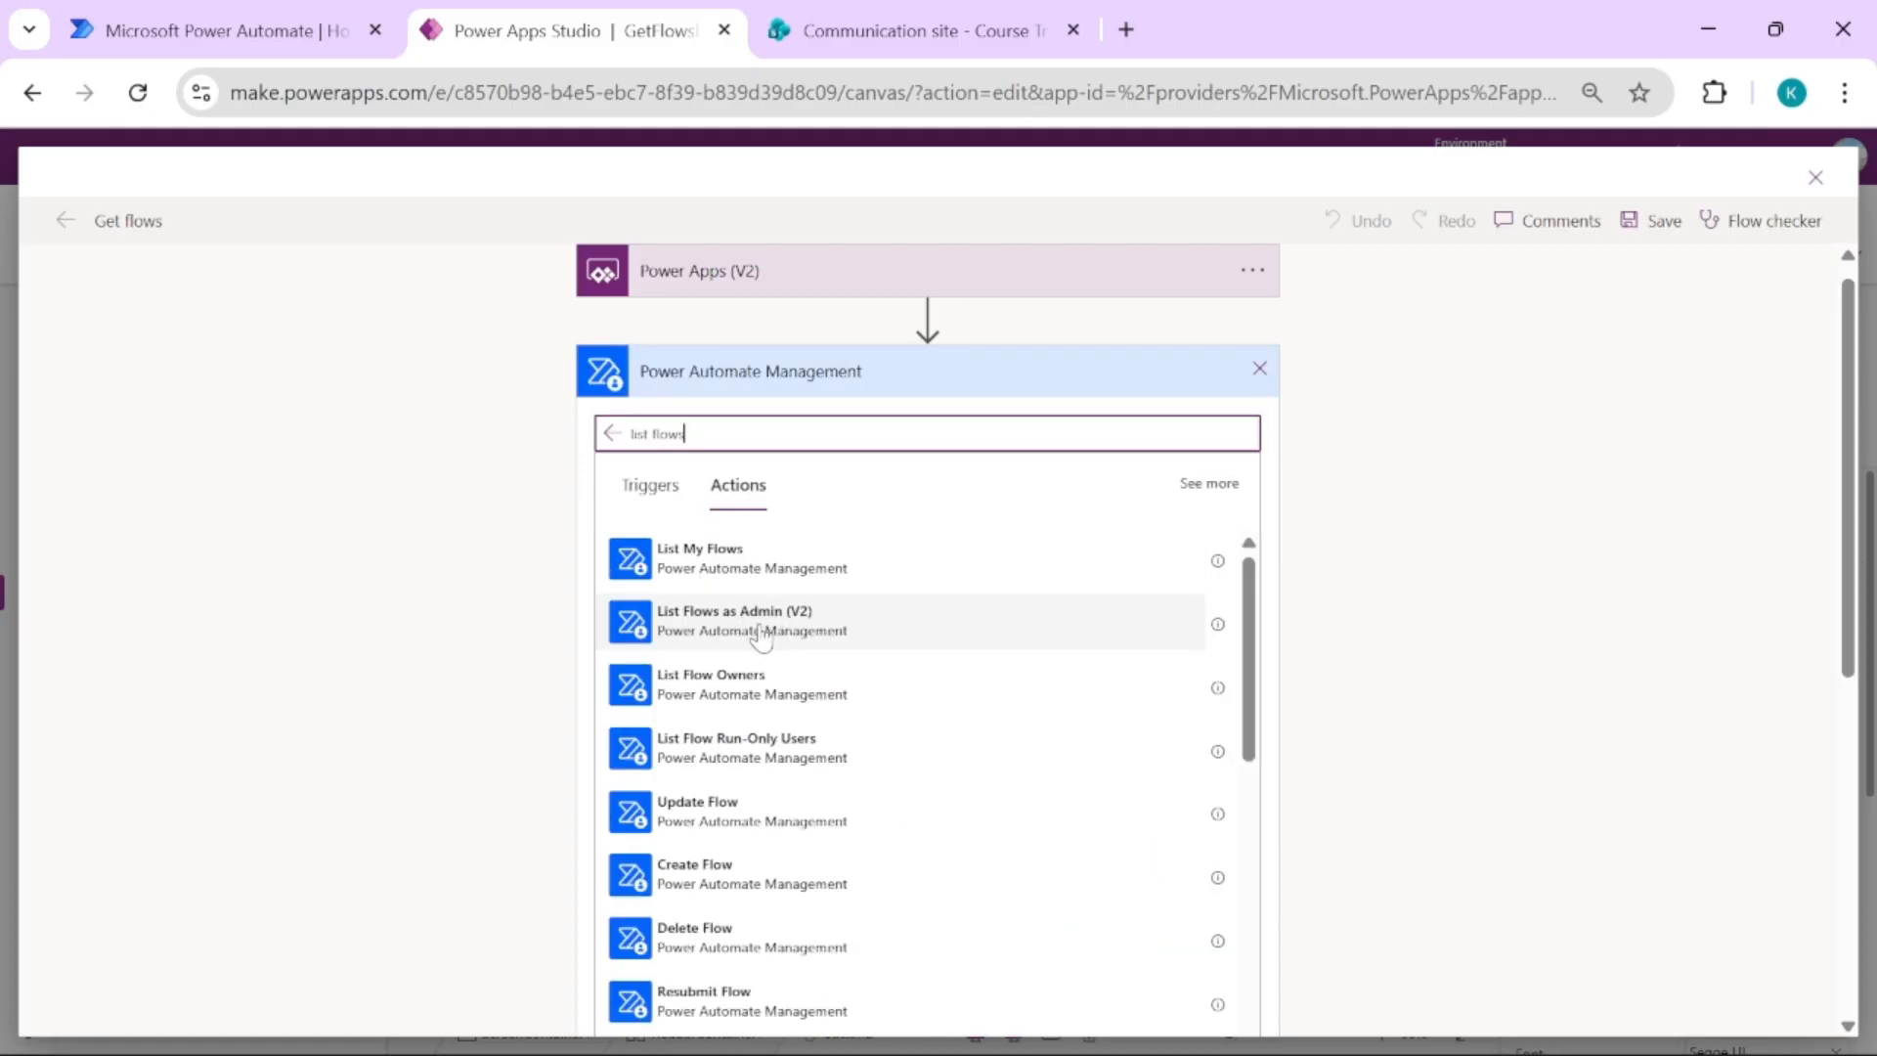
click(762, 637)
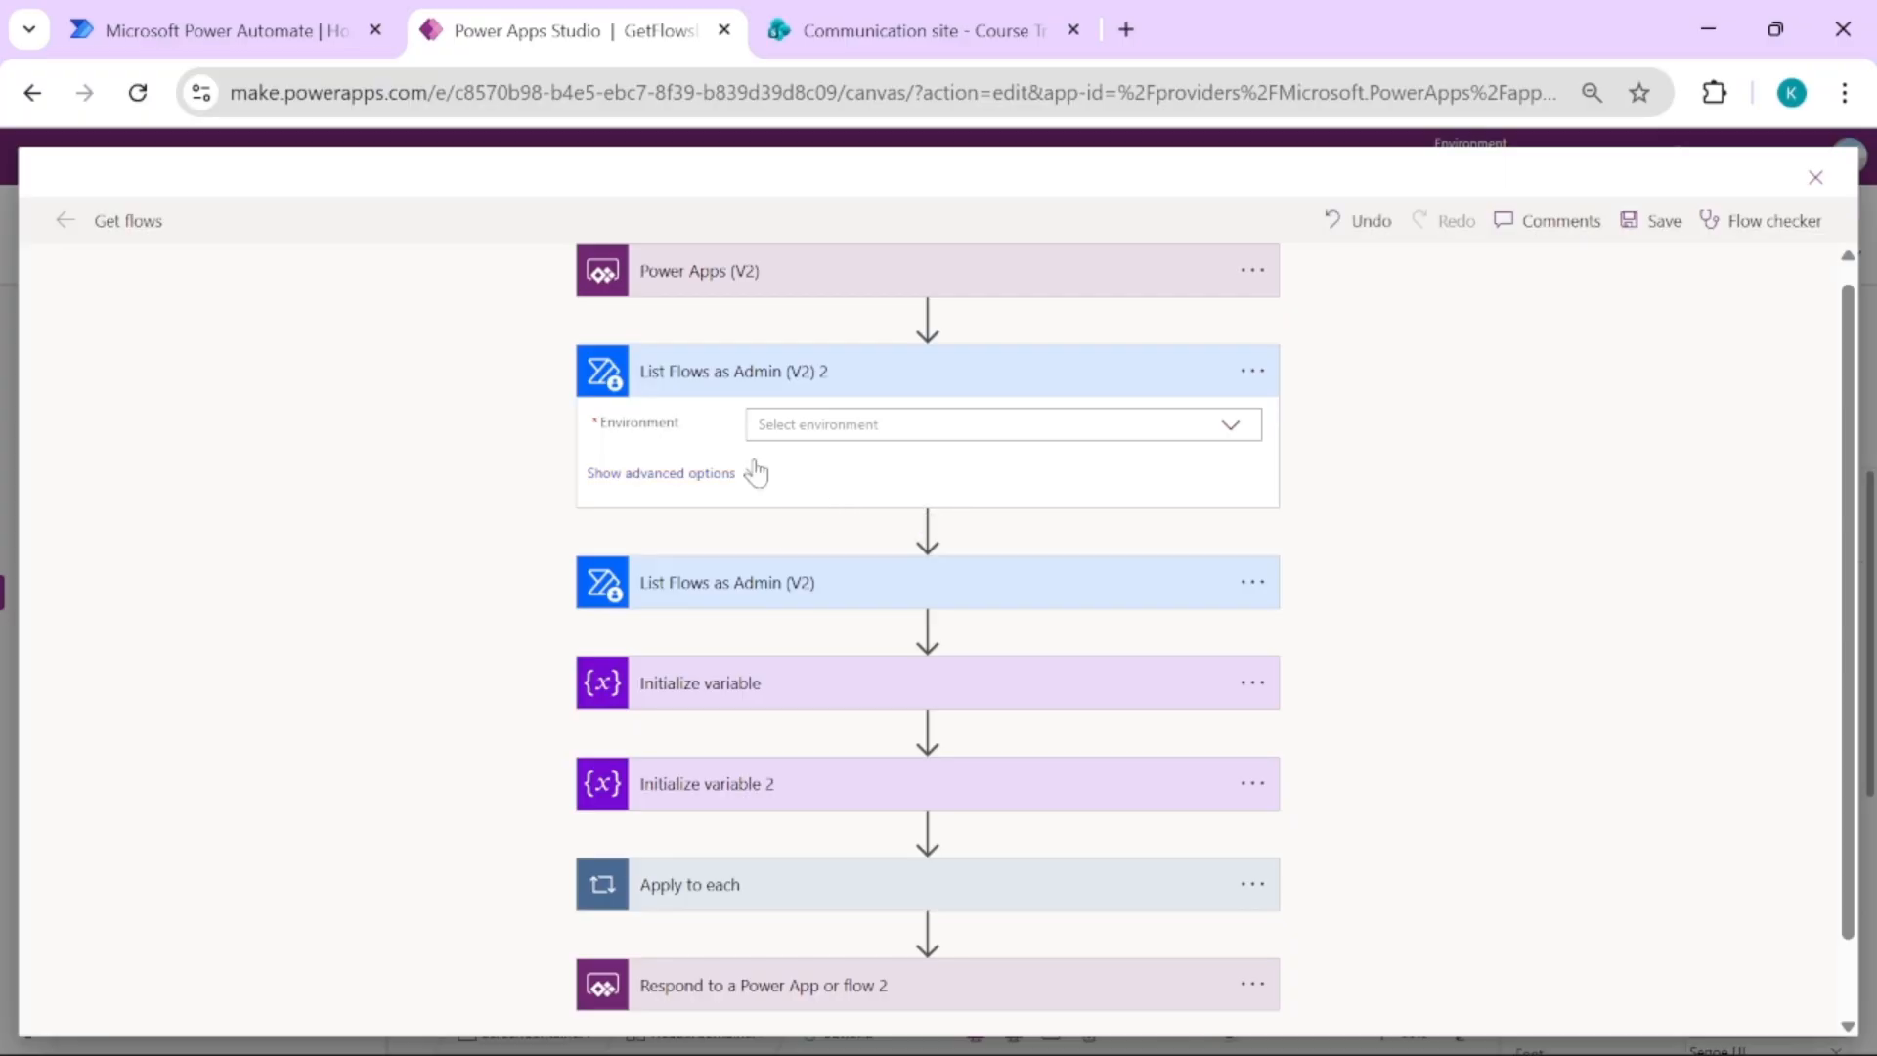
Inspect the environment and advanced options of the original List Flows as Admin (V2) action
click(857, 601)
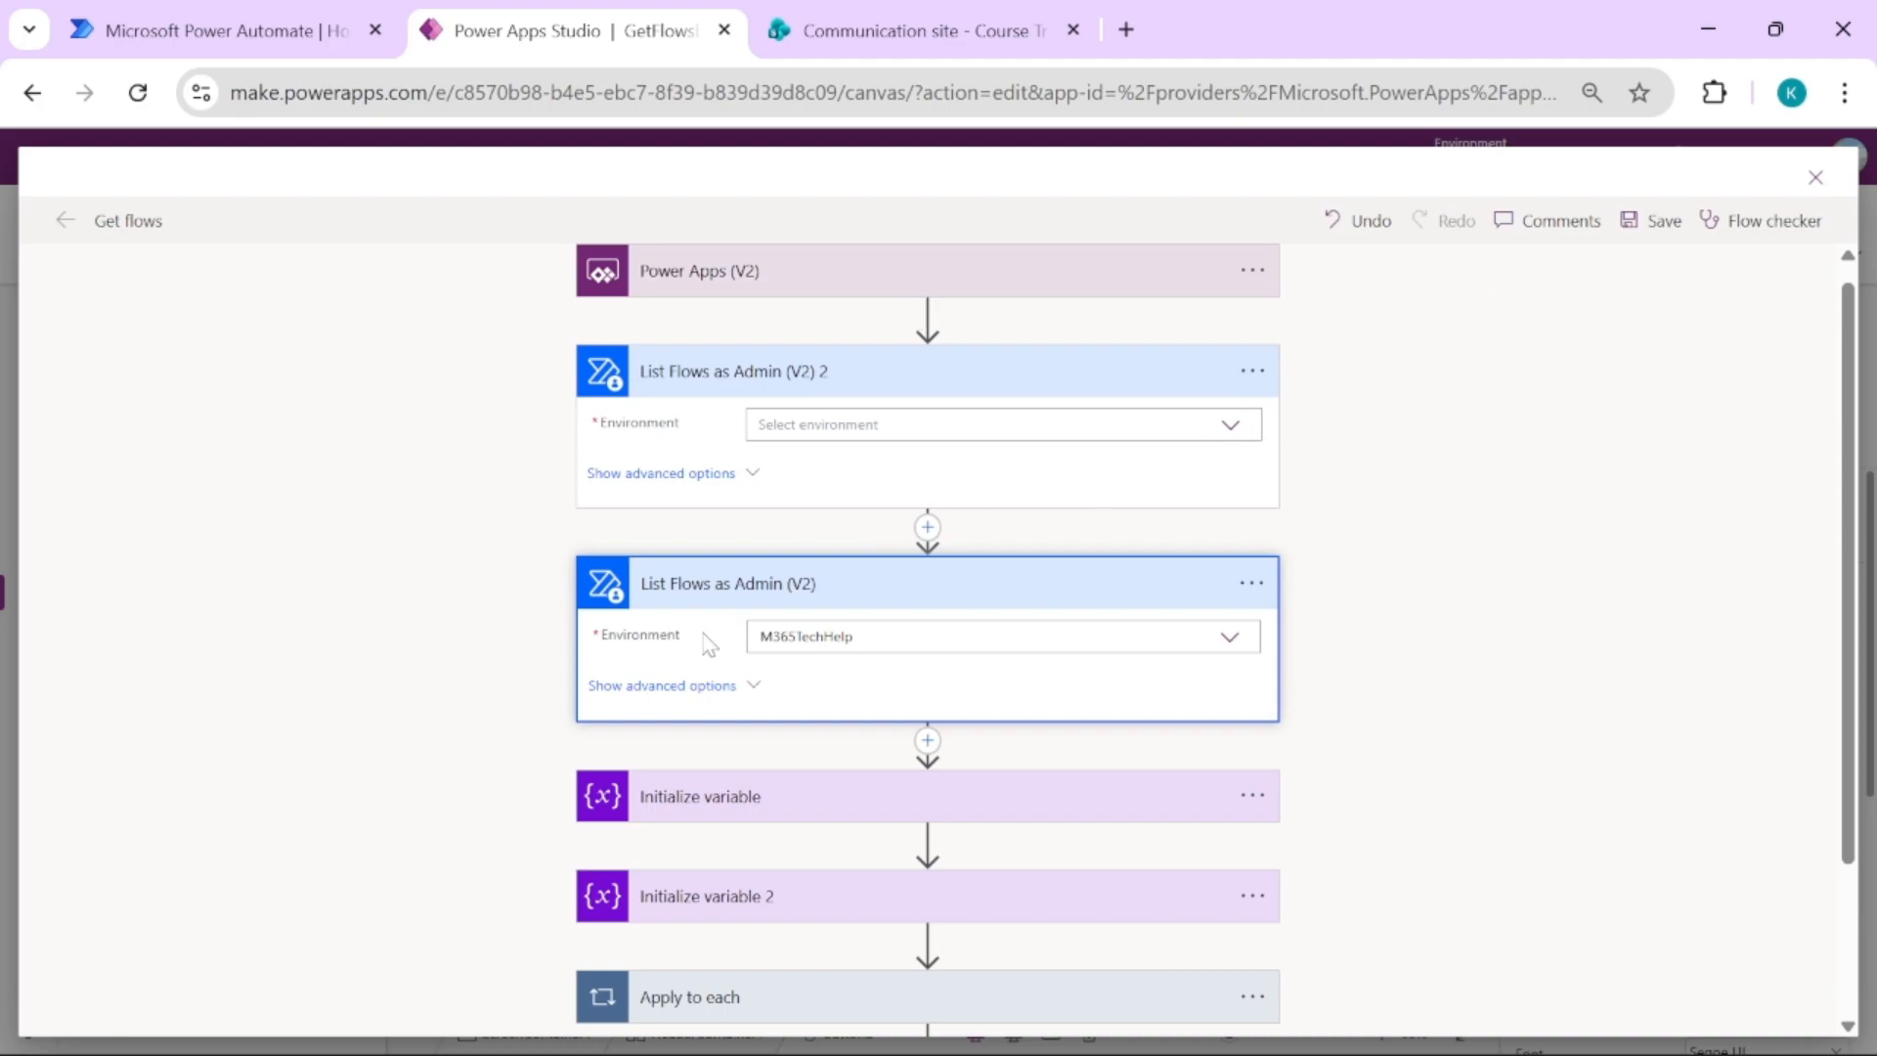
click(703, 687)
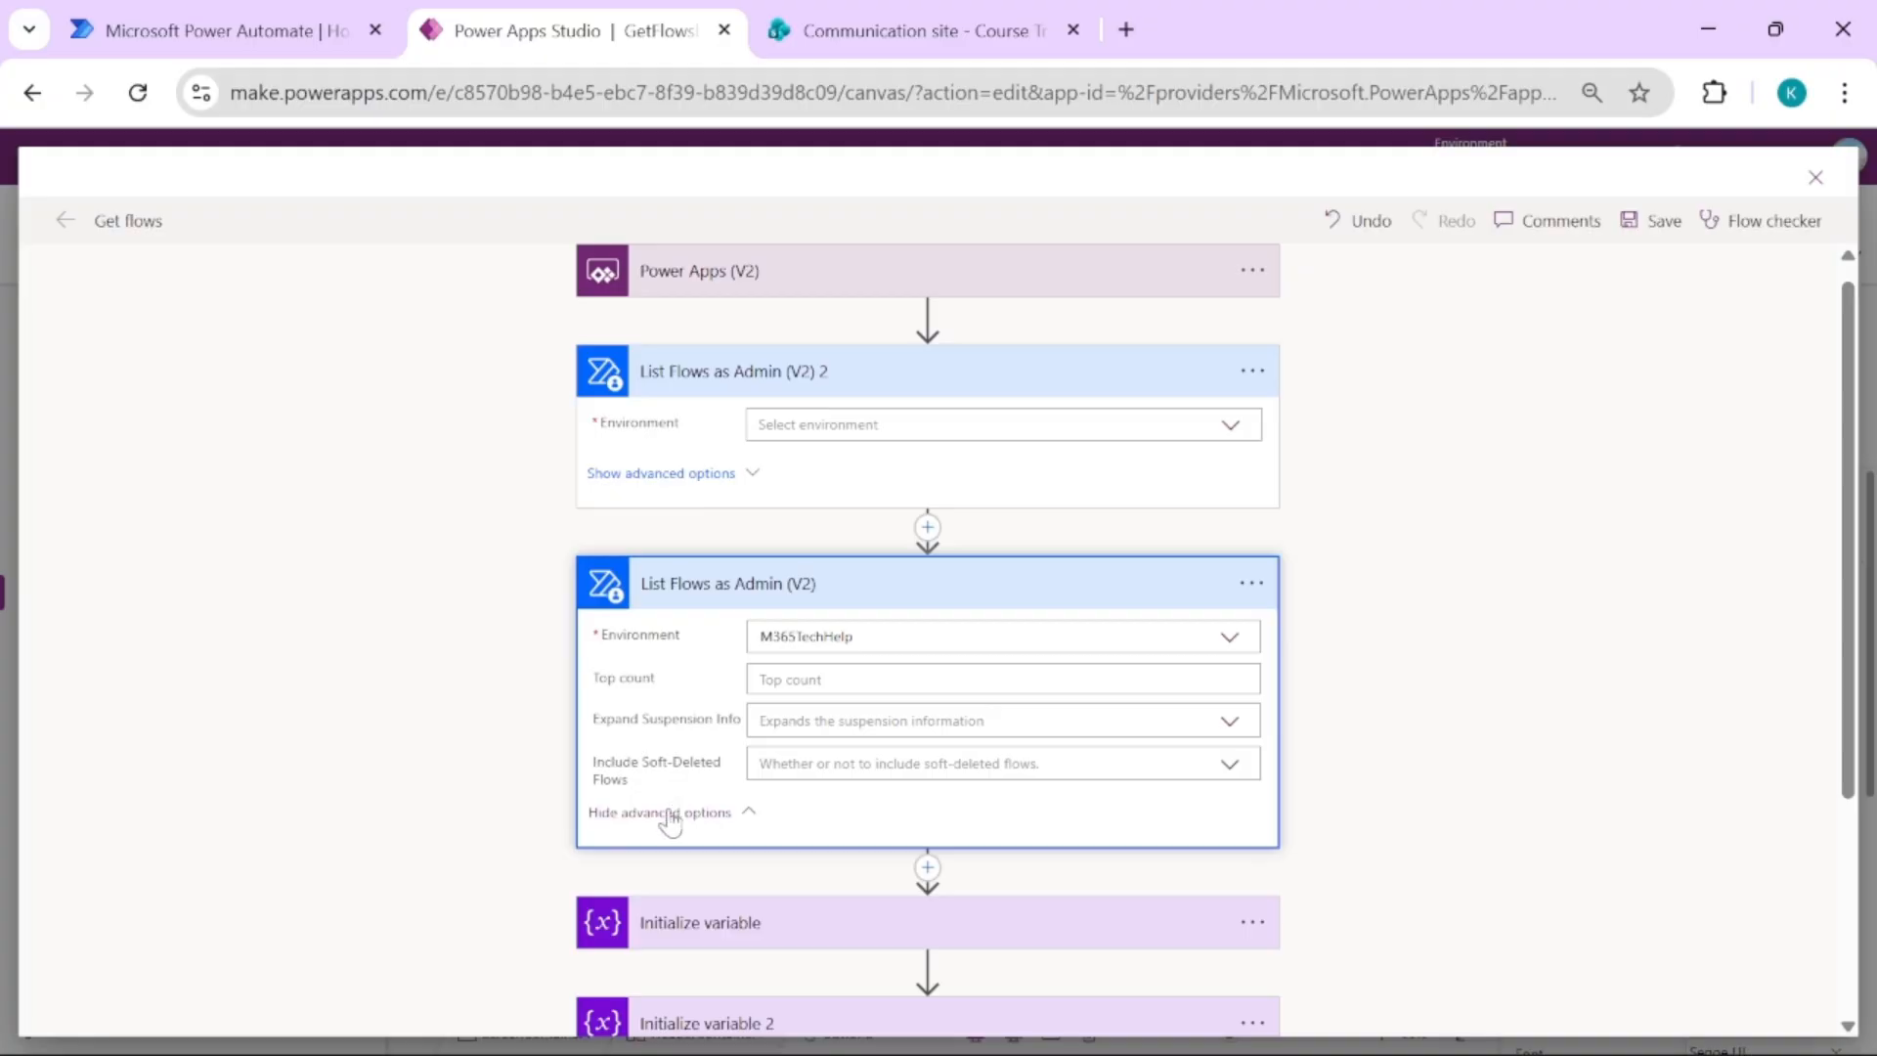
click(1143, 600)
Delete the extra, unconfigured List Flows as Admin (V2) action placed directly after the trigger
click(1251, 372)
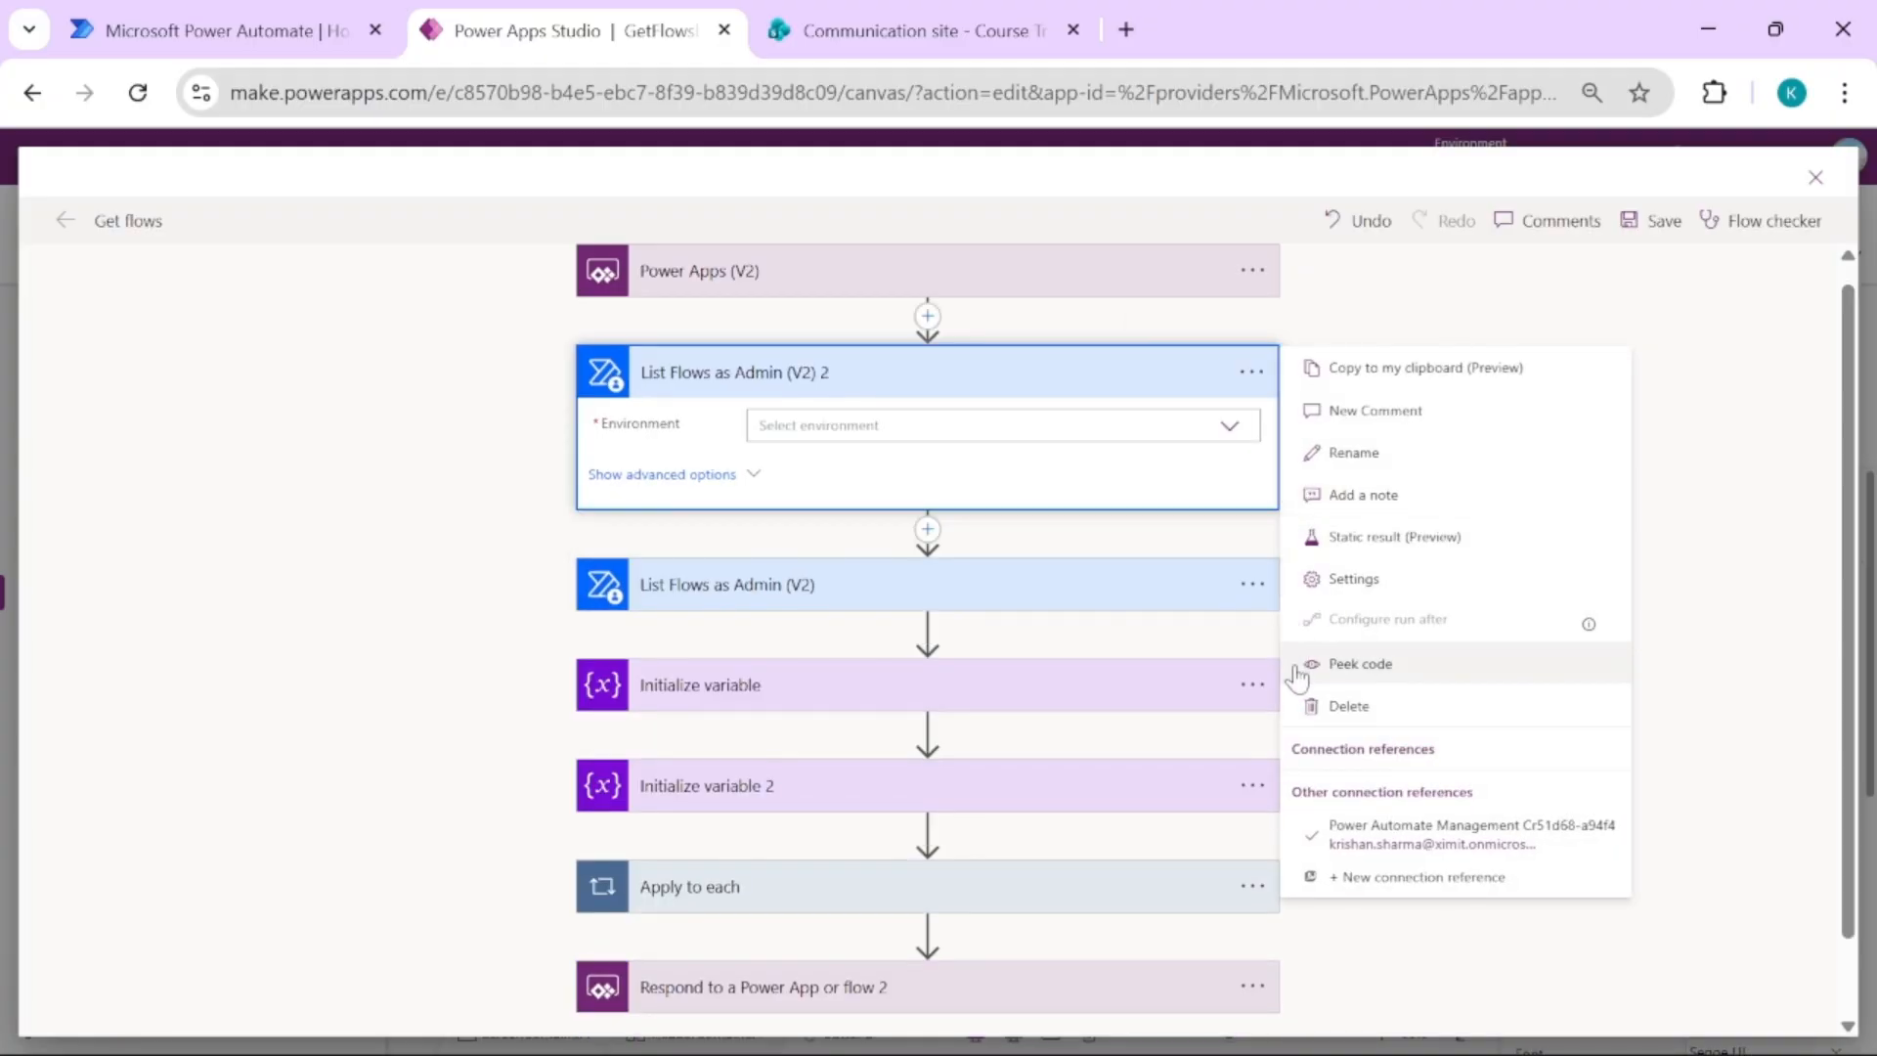
click(1305, 704)
click(946, 669)
Review the settings of List Flows as Admin (V2), both Initialize variable actions and the contents of the Apply to each loop
click(999, 411)
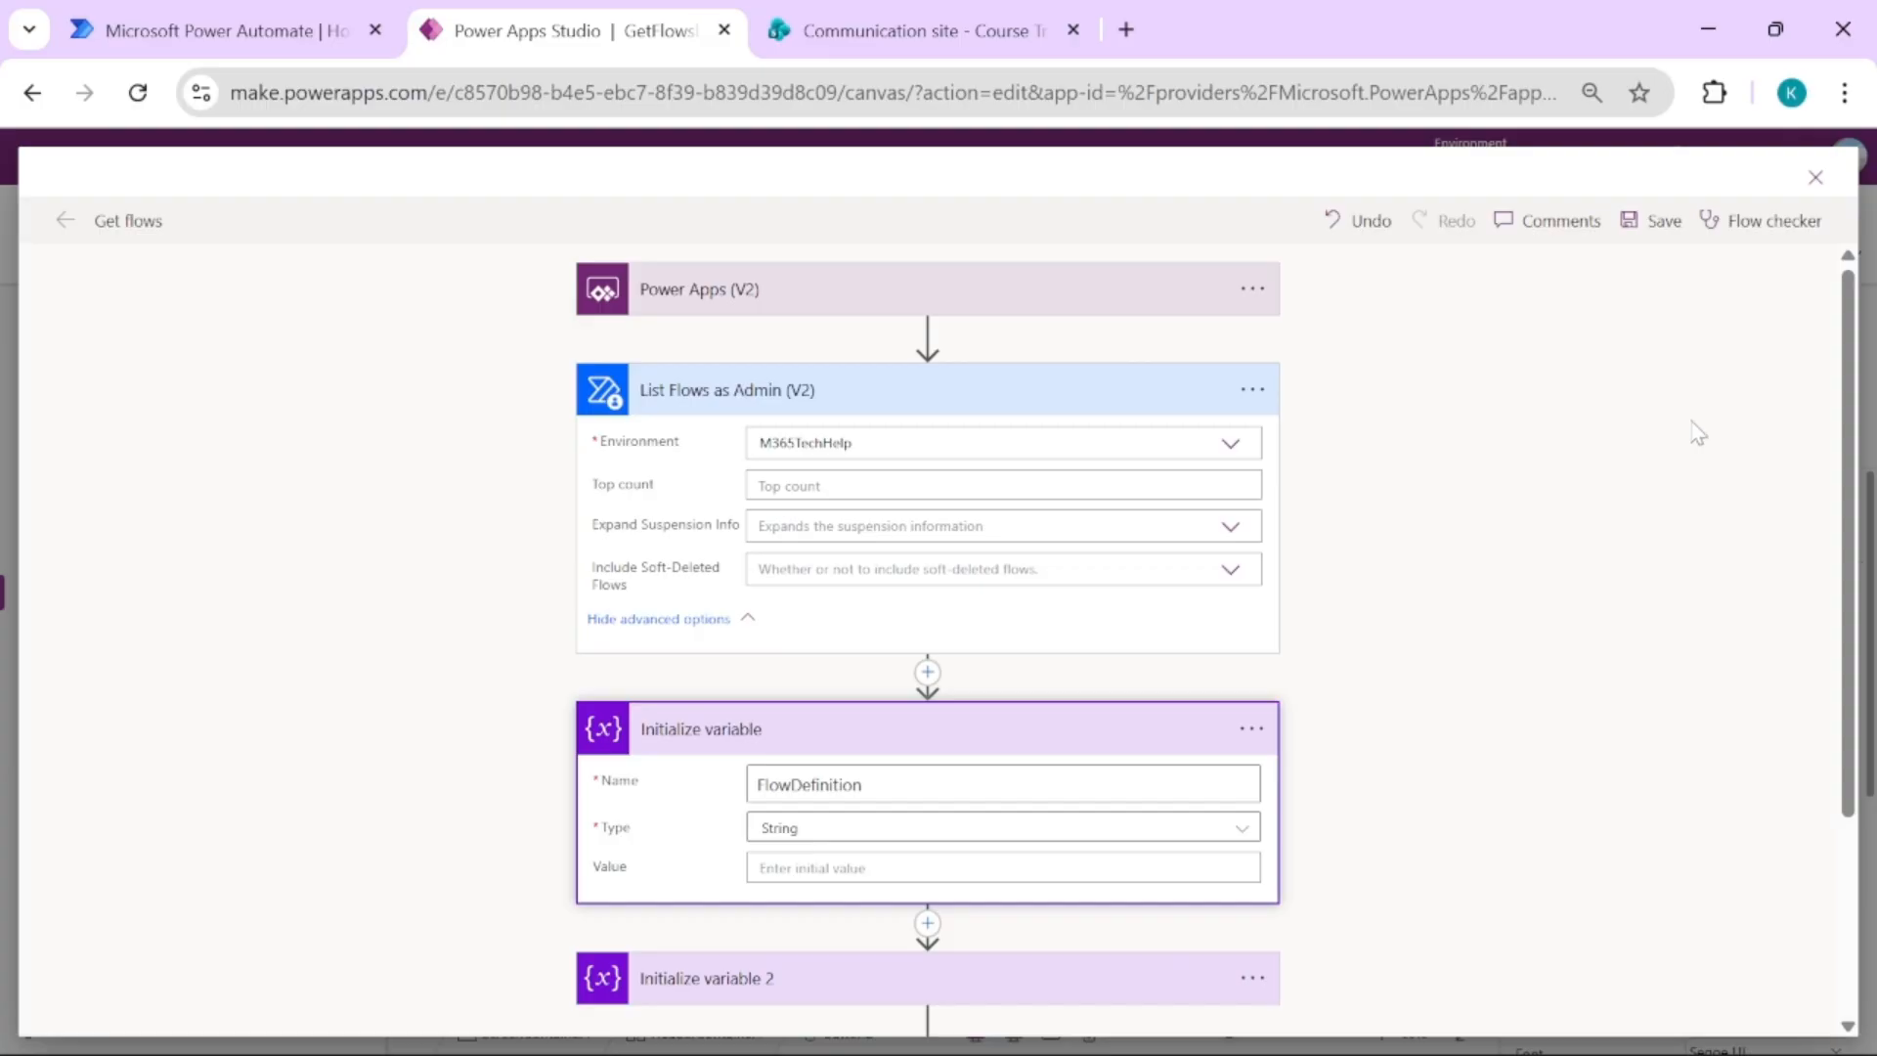
scroll(1850, 430, down, 1)
scroll(1850, 430, down, 1)
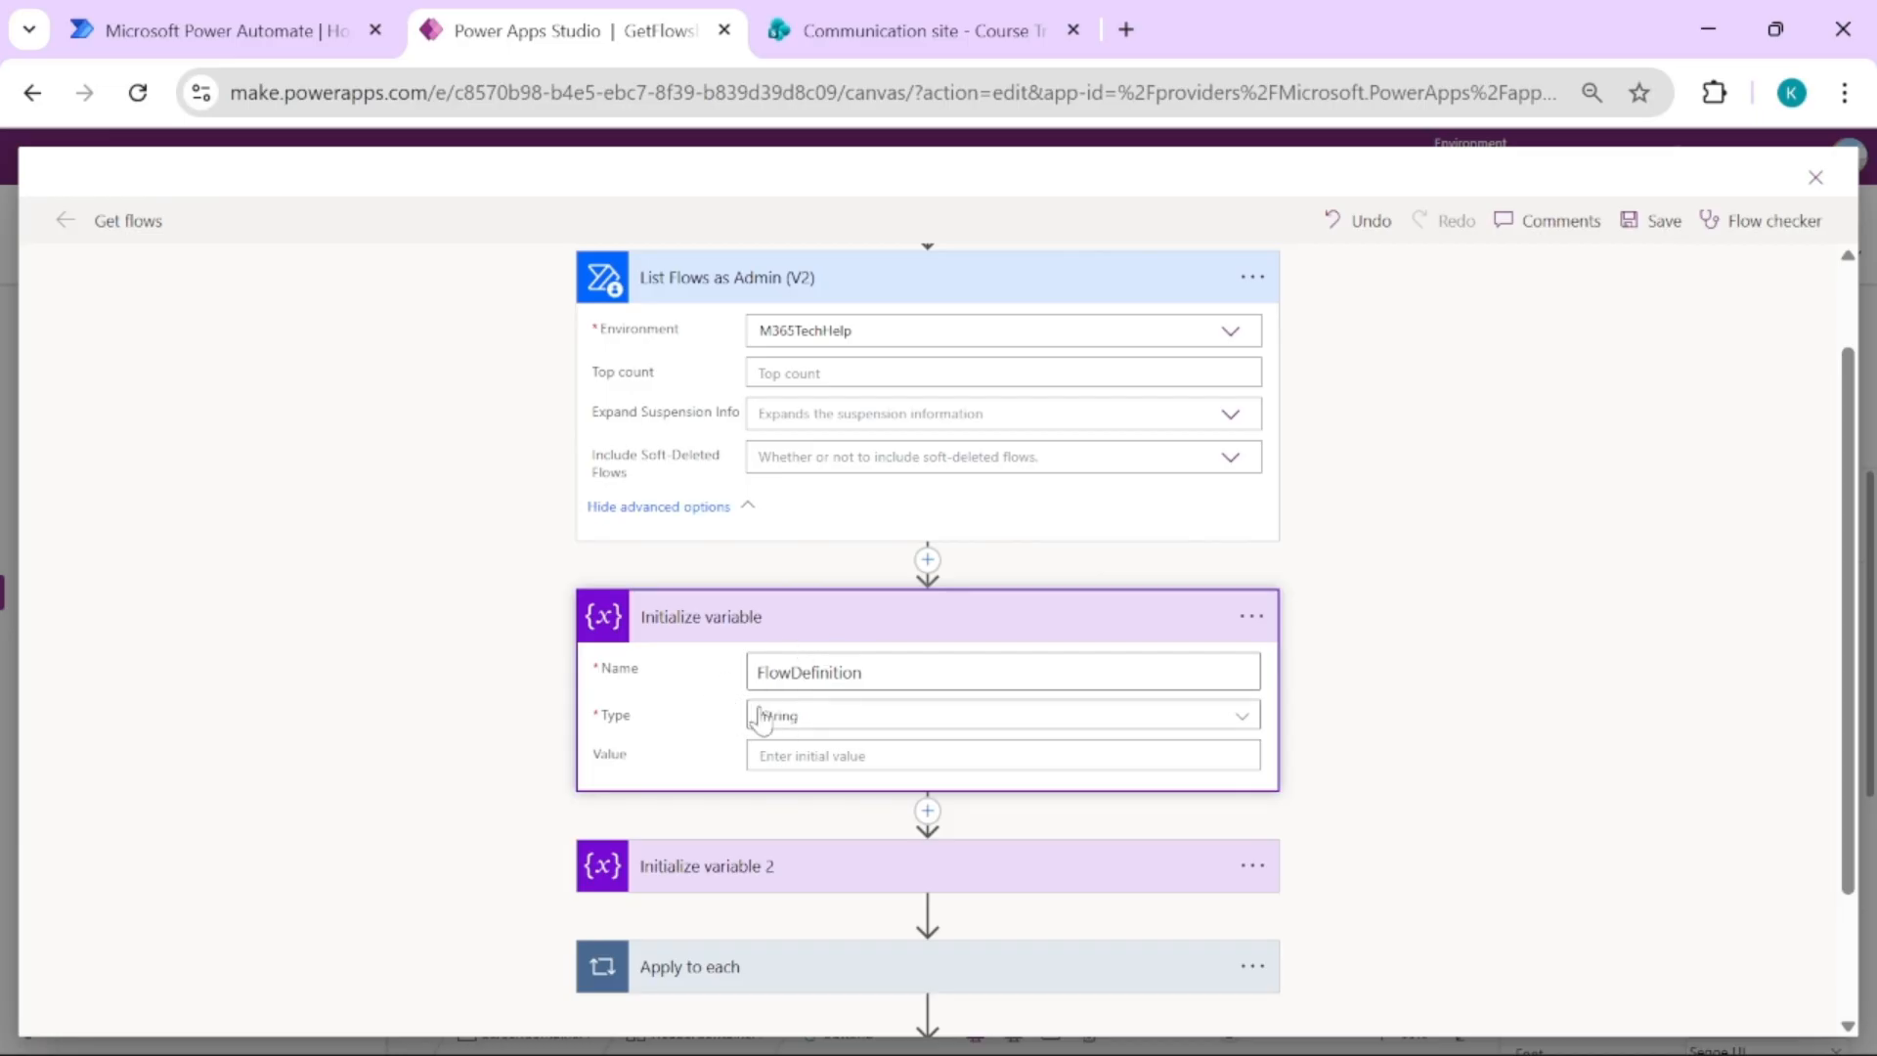
click(1042, 631)
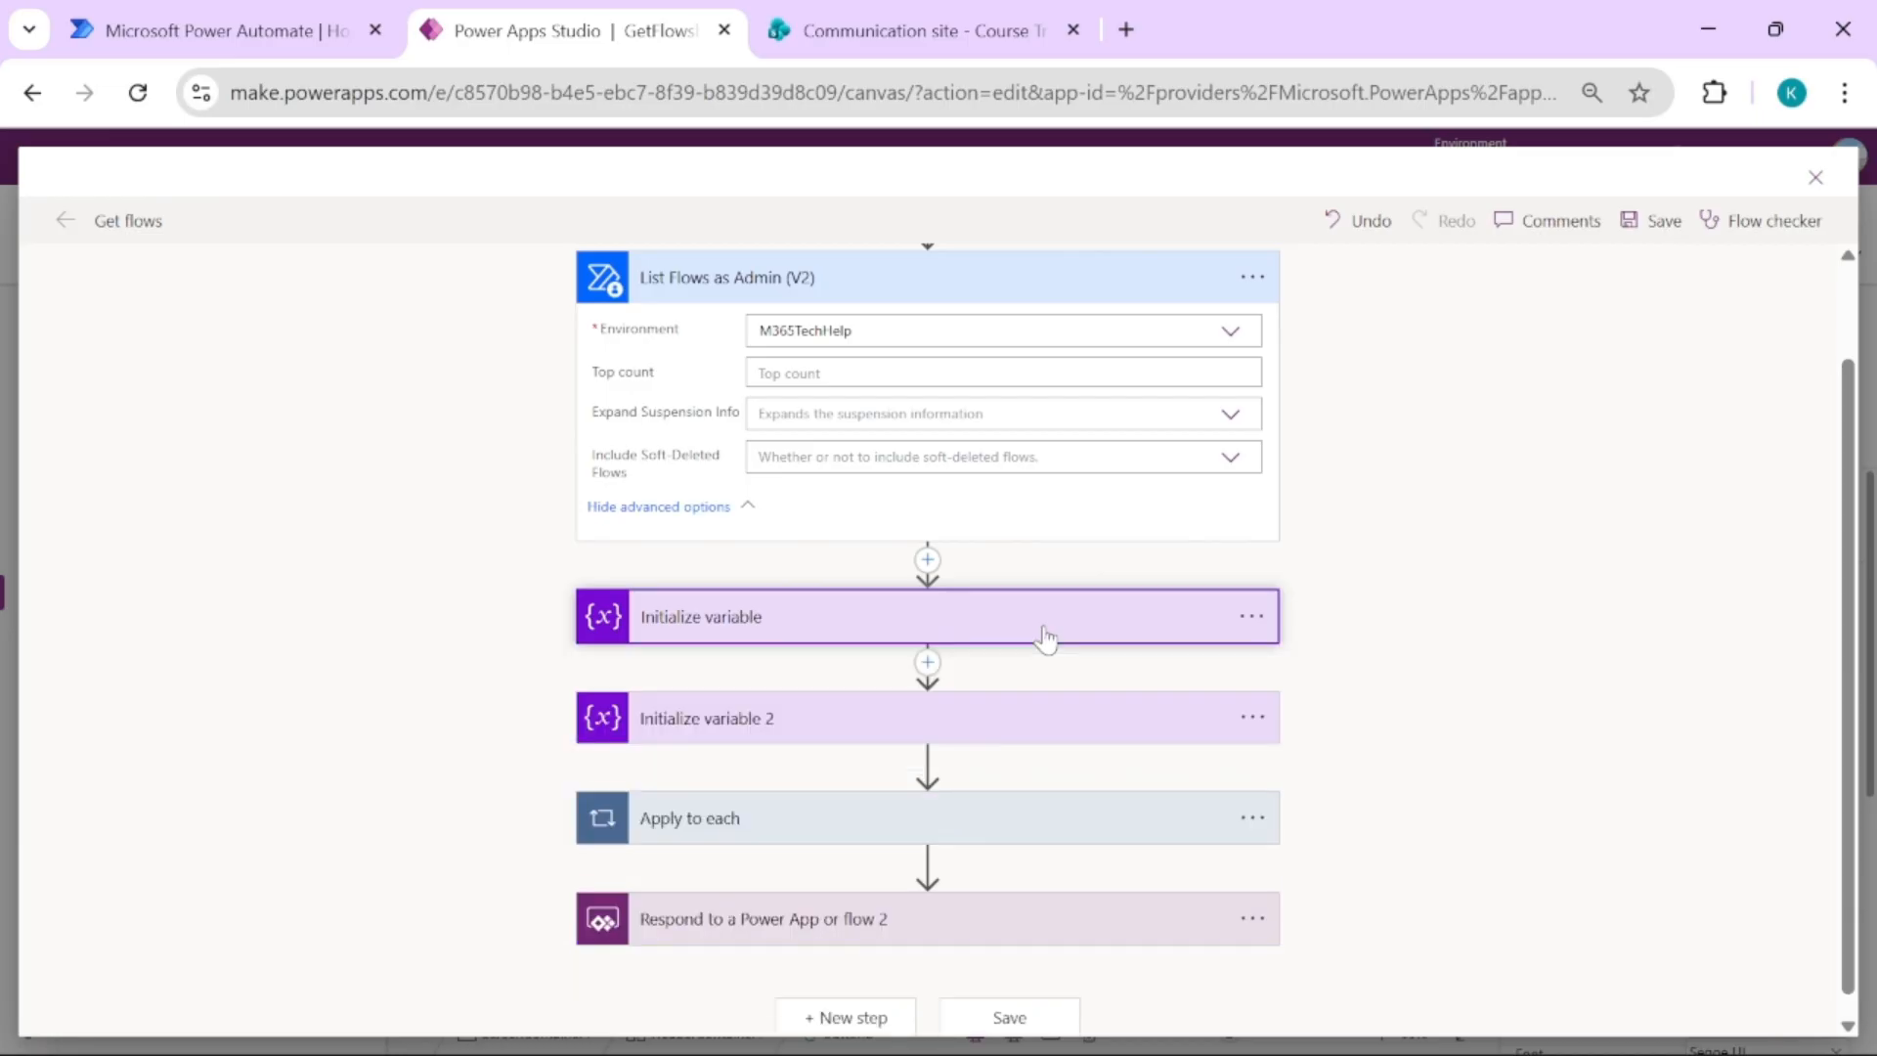
click(802, 725)
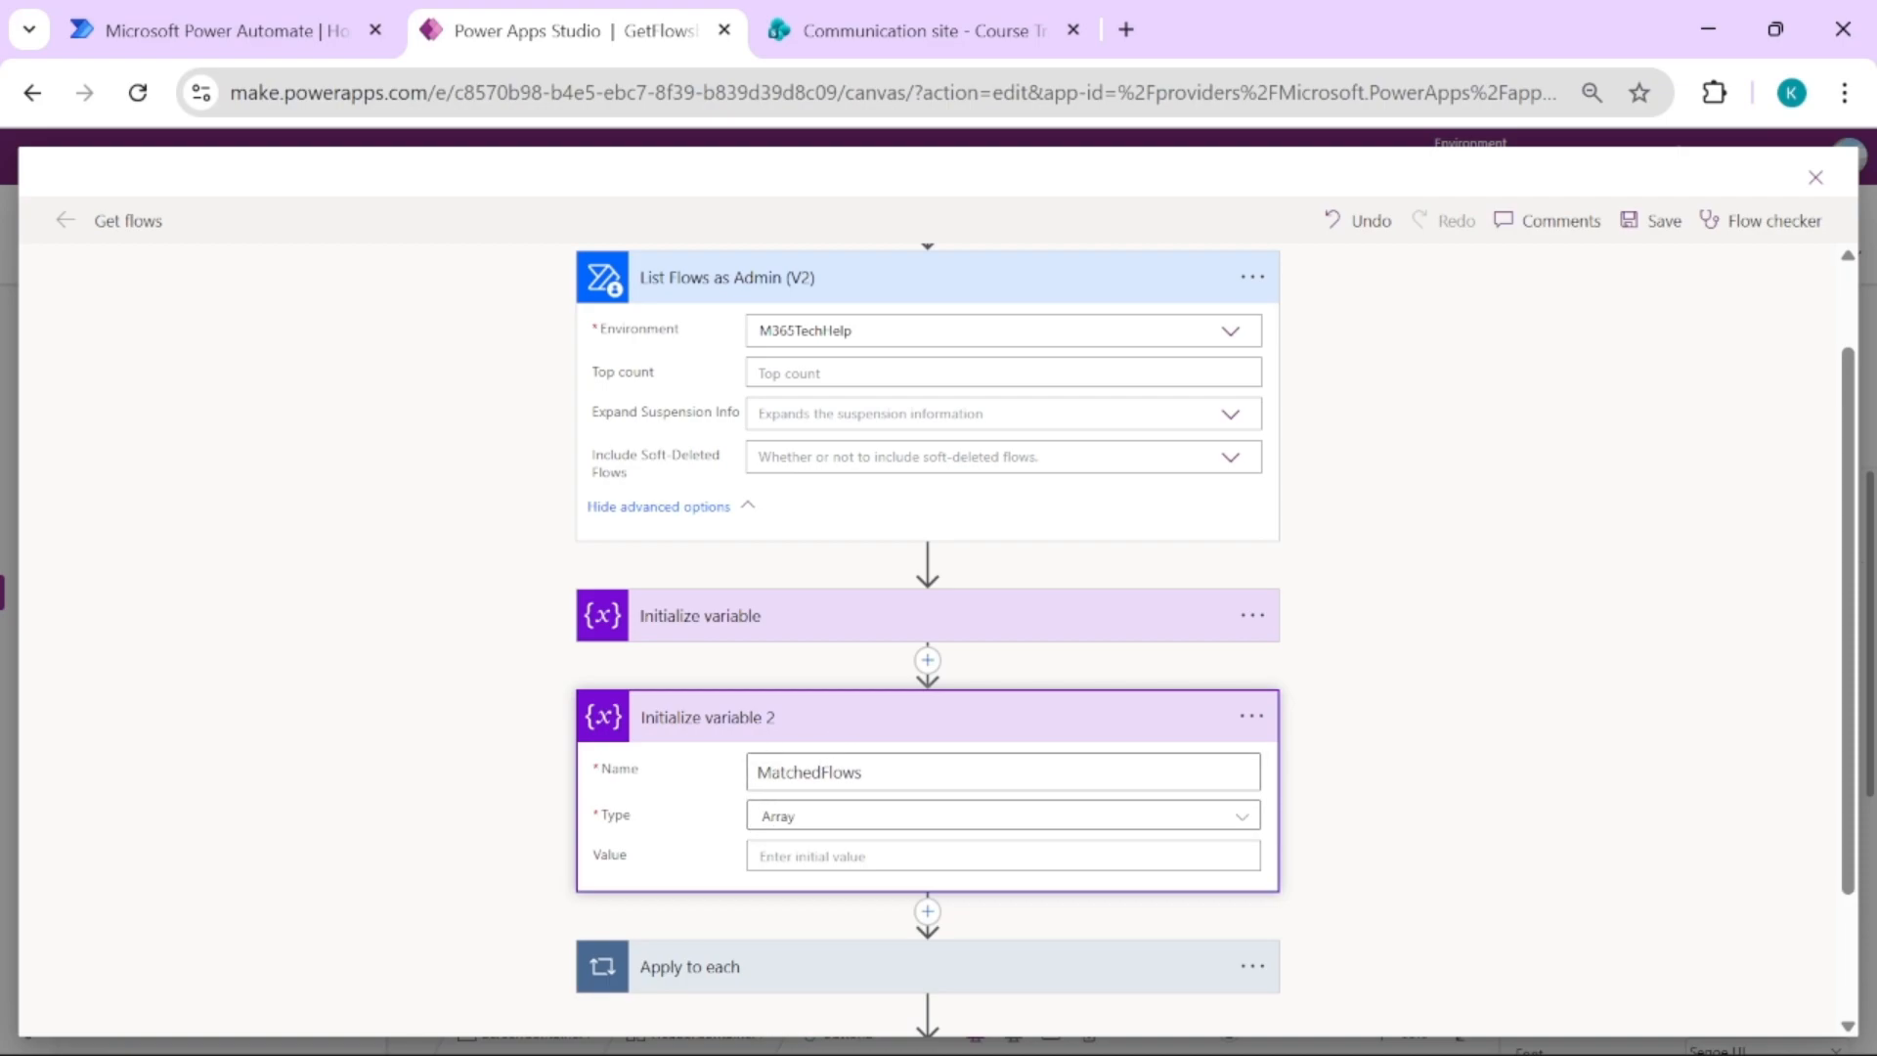
click(868, 717)
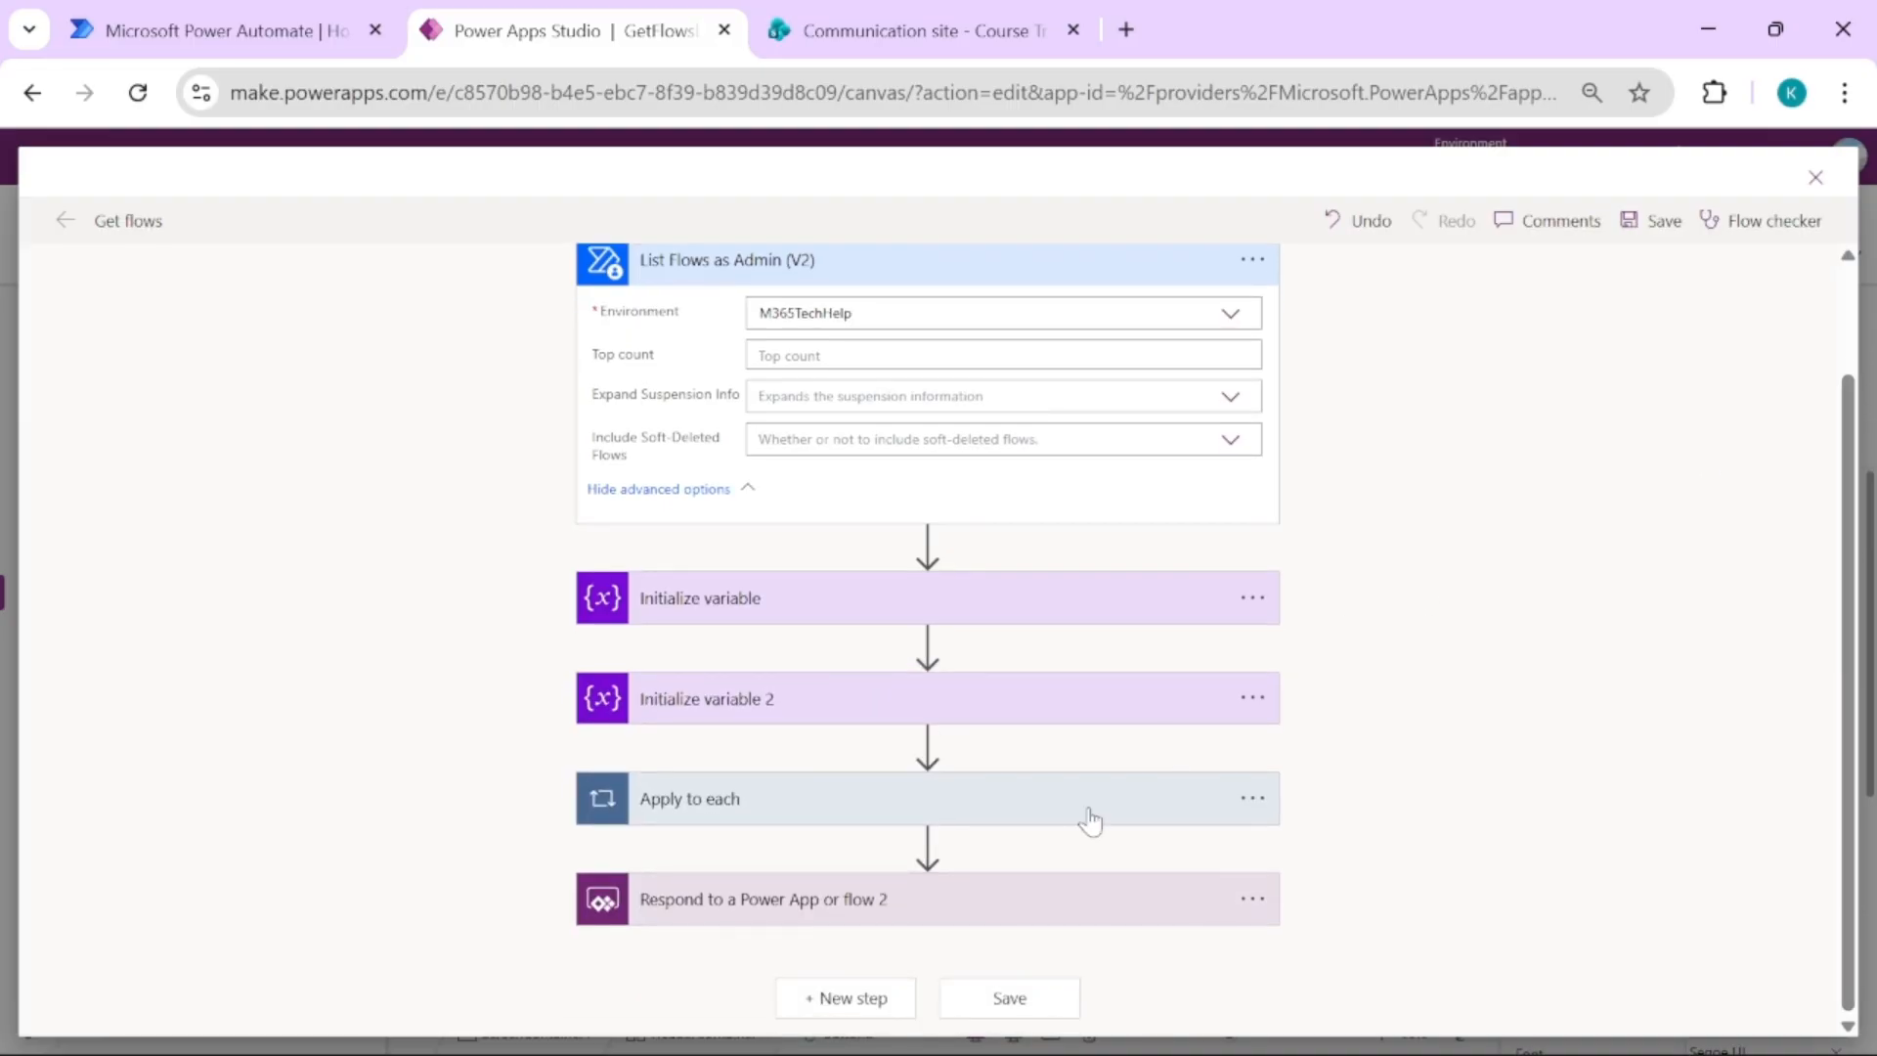
click(1089, 817)
scroll(1838, 410, down, 3)
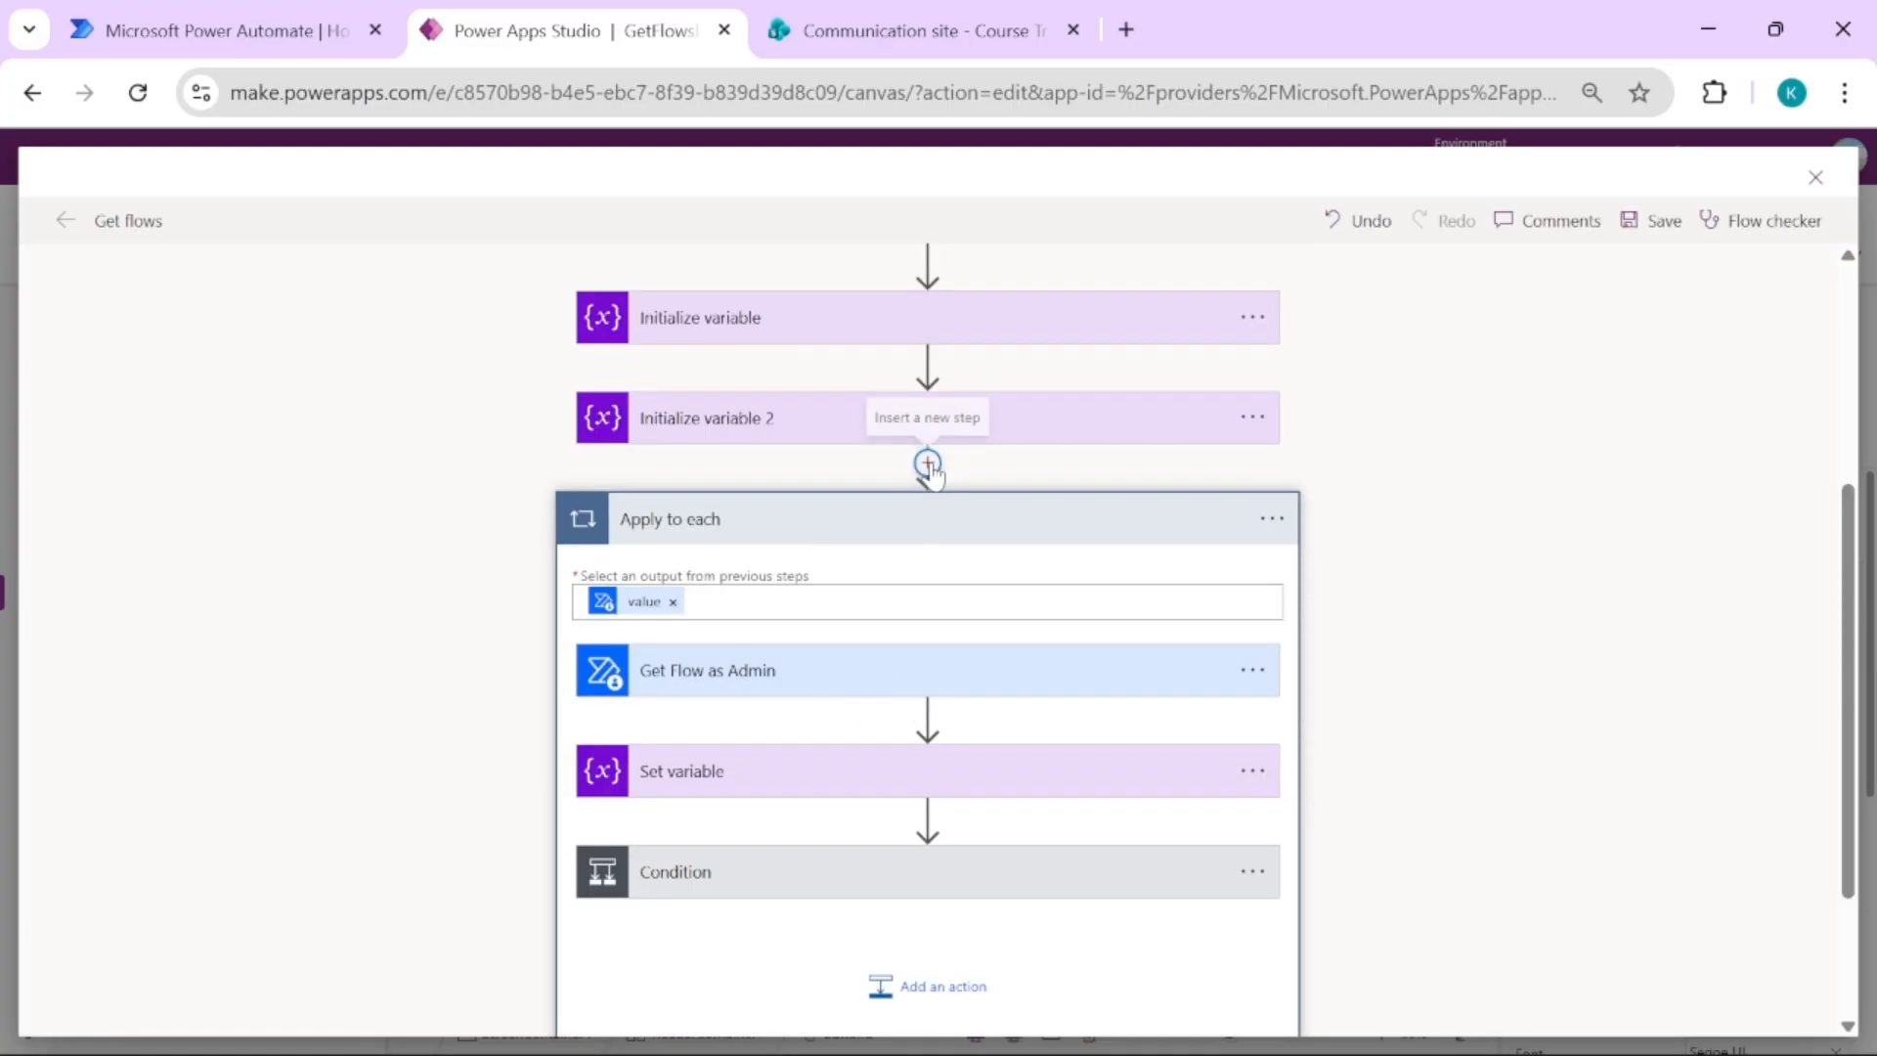
Insert another Get Flow as Admin action from Power Automate Management between Initialize variable 2 and Apply to each
click(928, 462)
click(934, 506)
text(gt fl)
key(ctrl+a)
text(flow as admin)
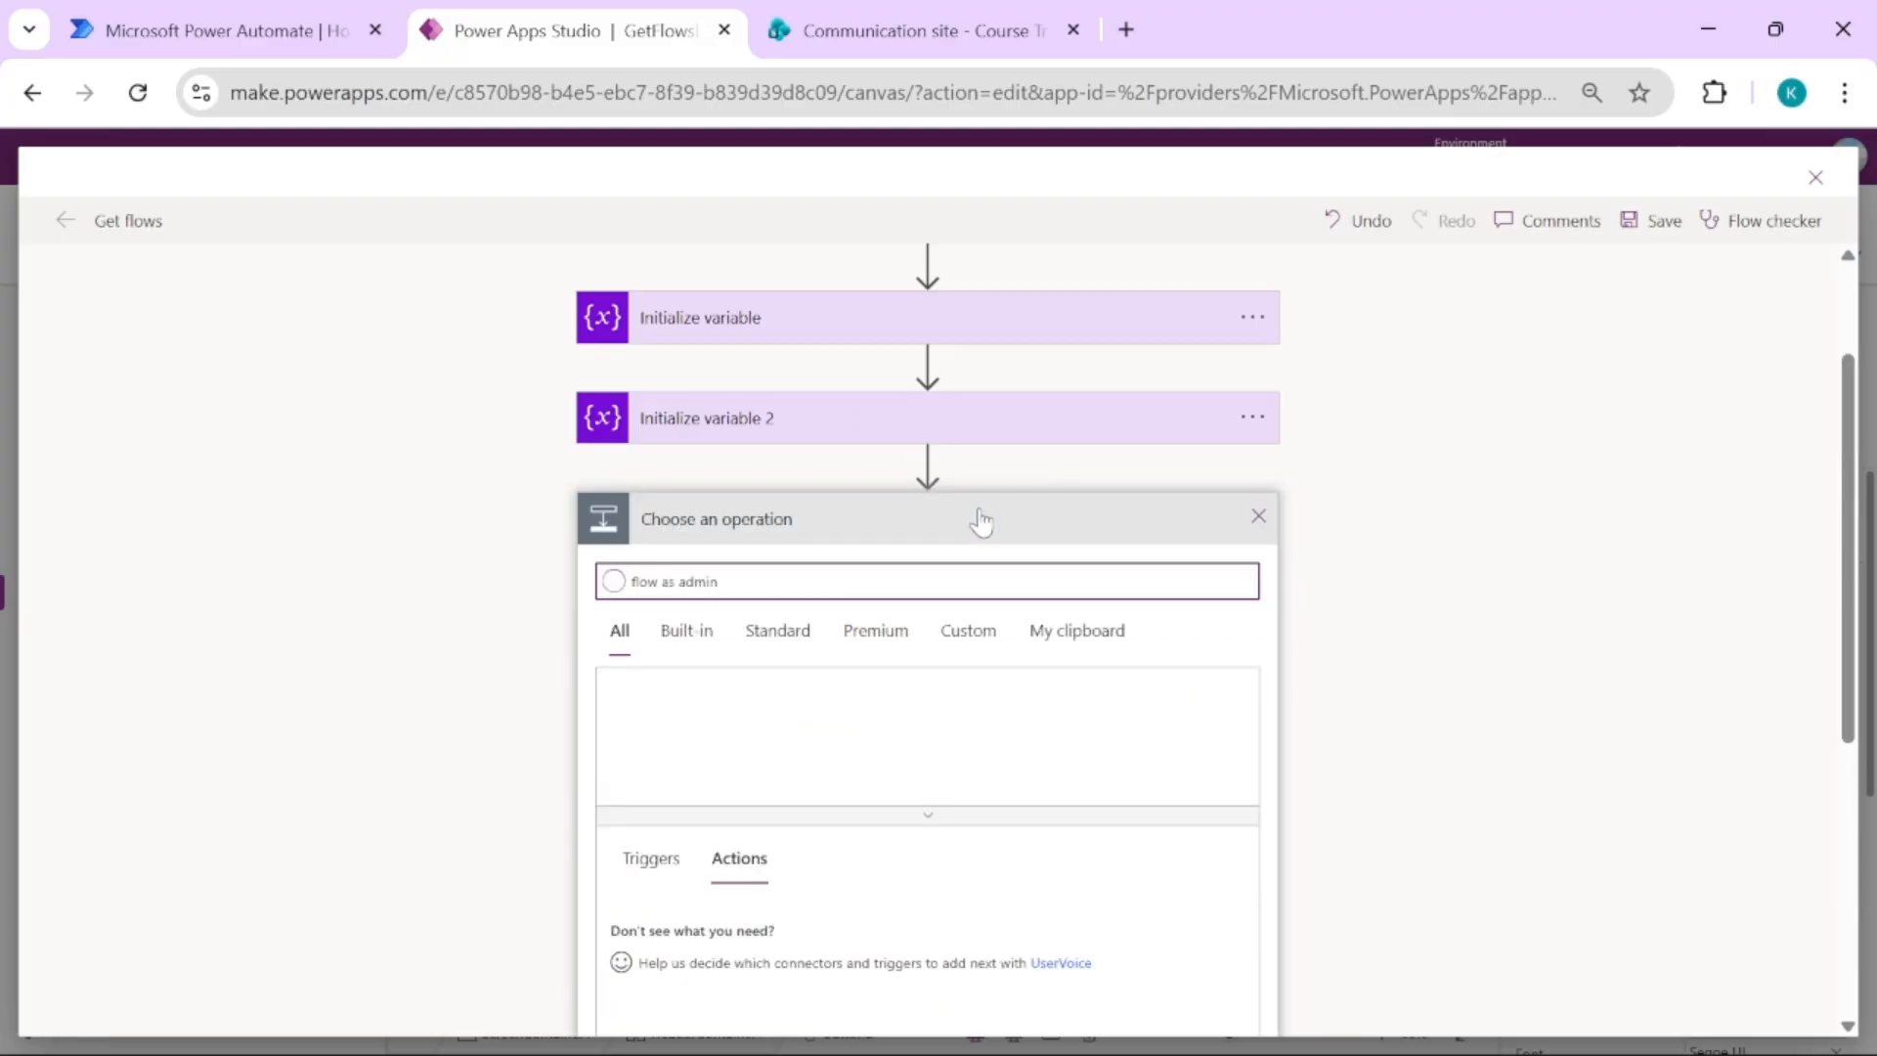
click(913, 710)
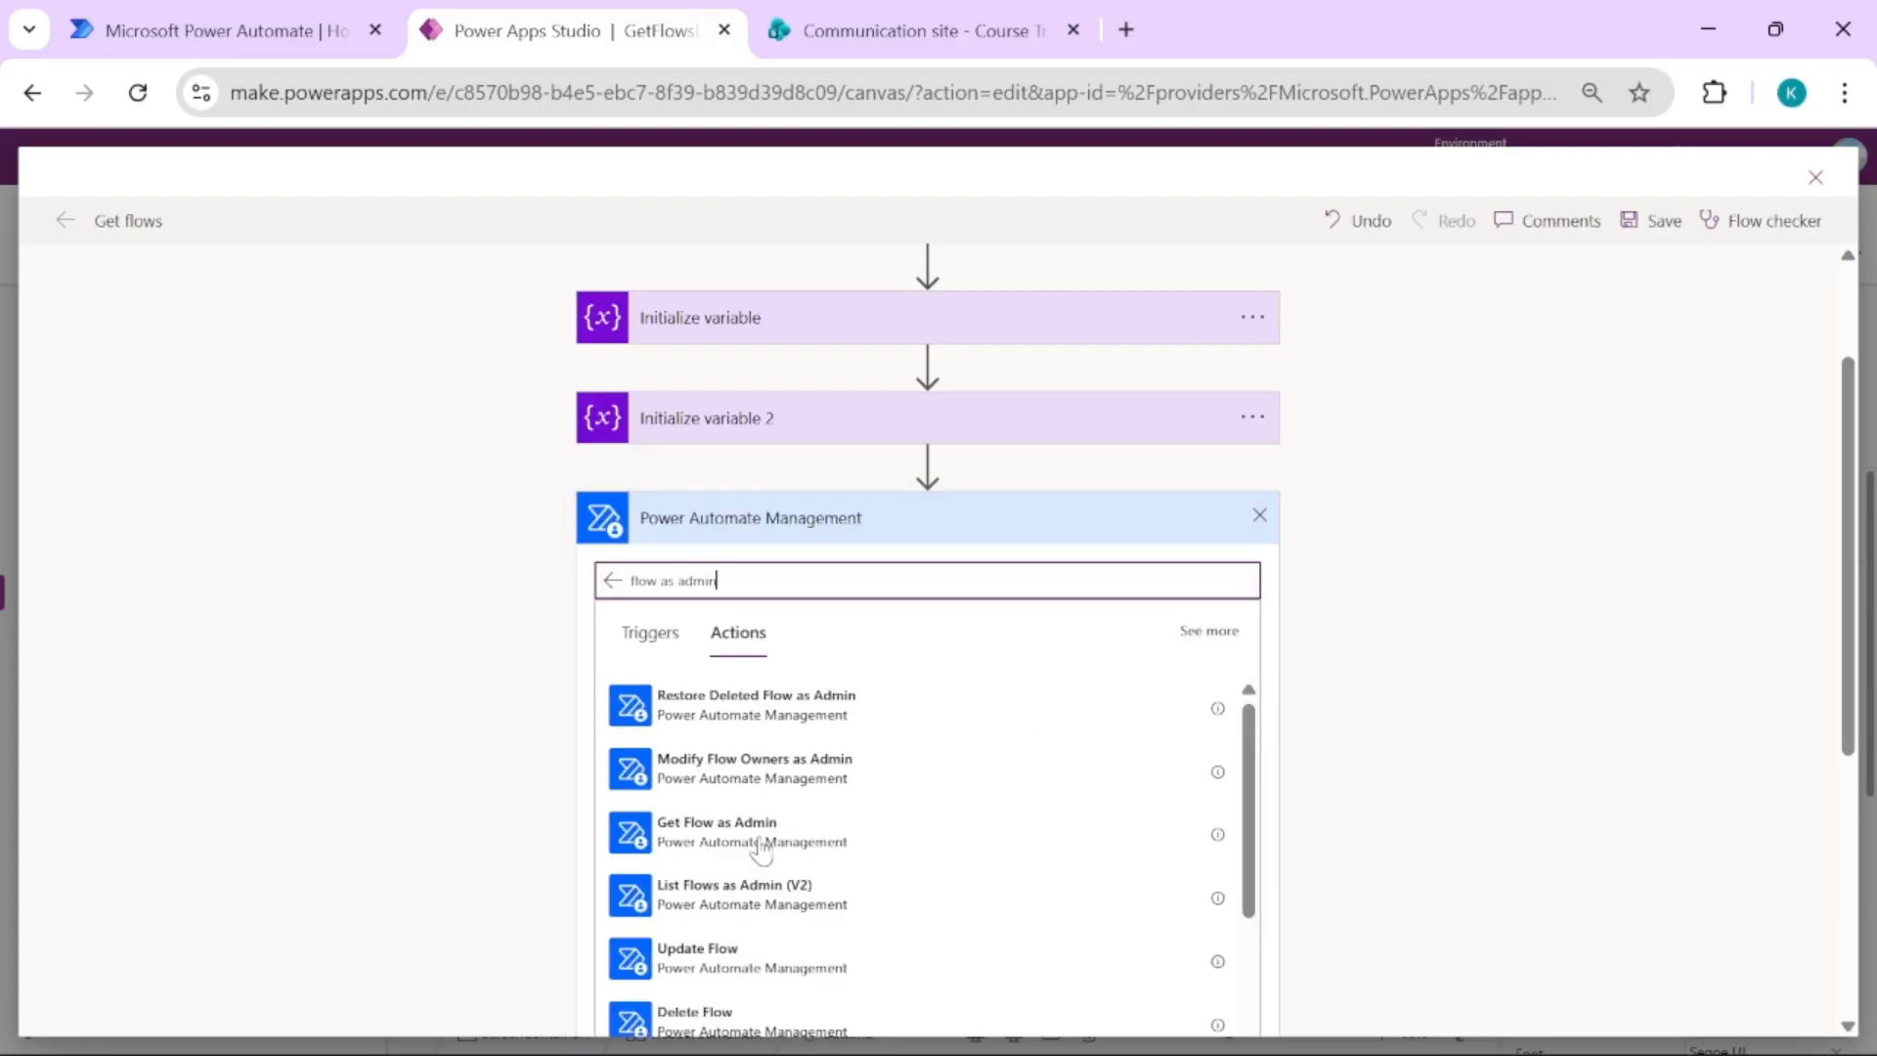
click(750, 847)
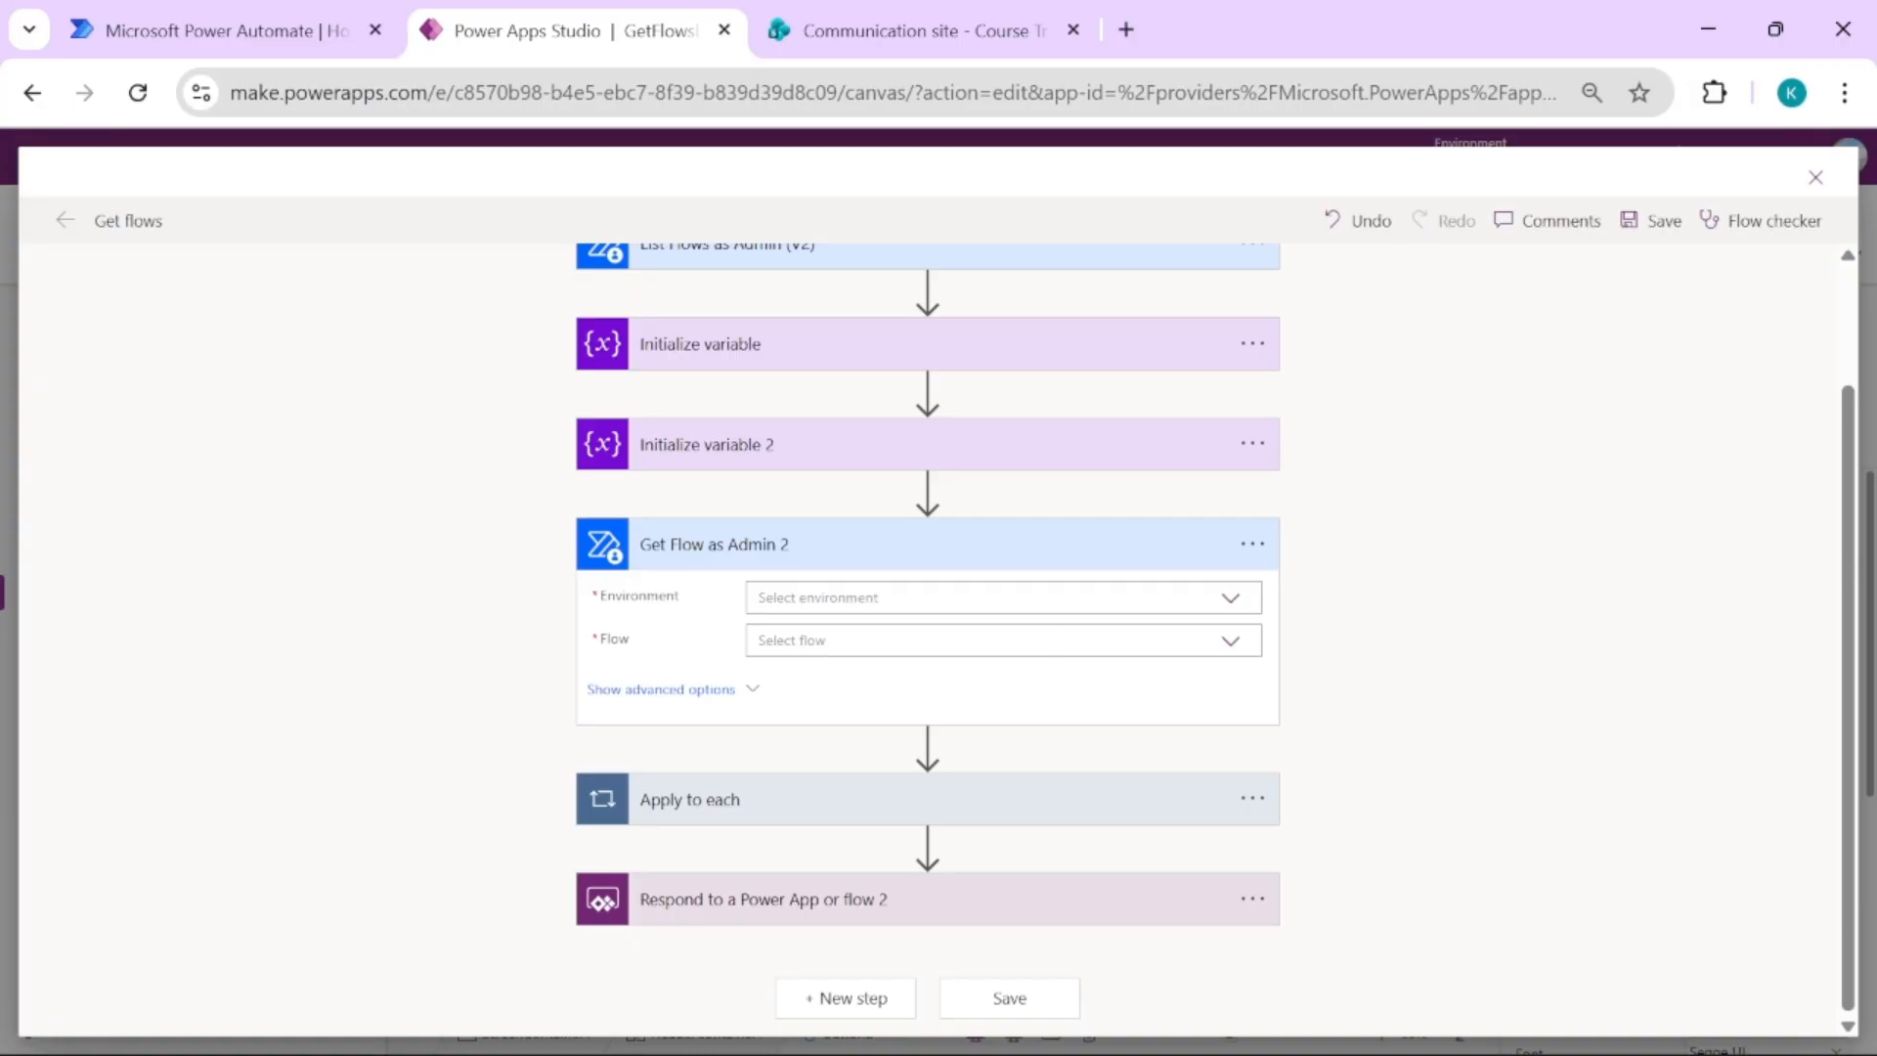
Inspect the settings of List Flows as Admin (V2) and of the original Get Flow as Admin action inside Apply to each
click(1230, 641)
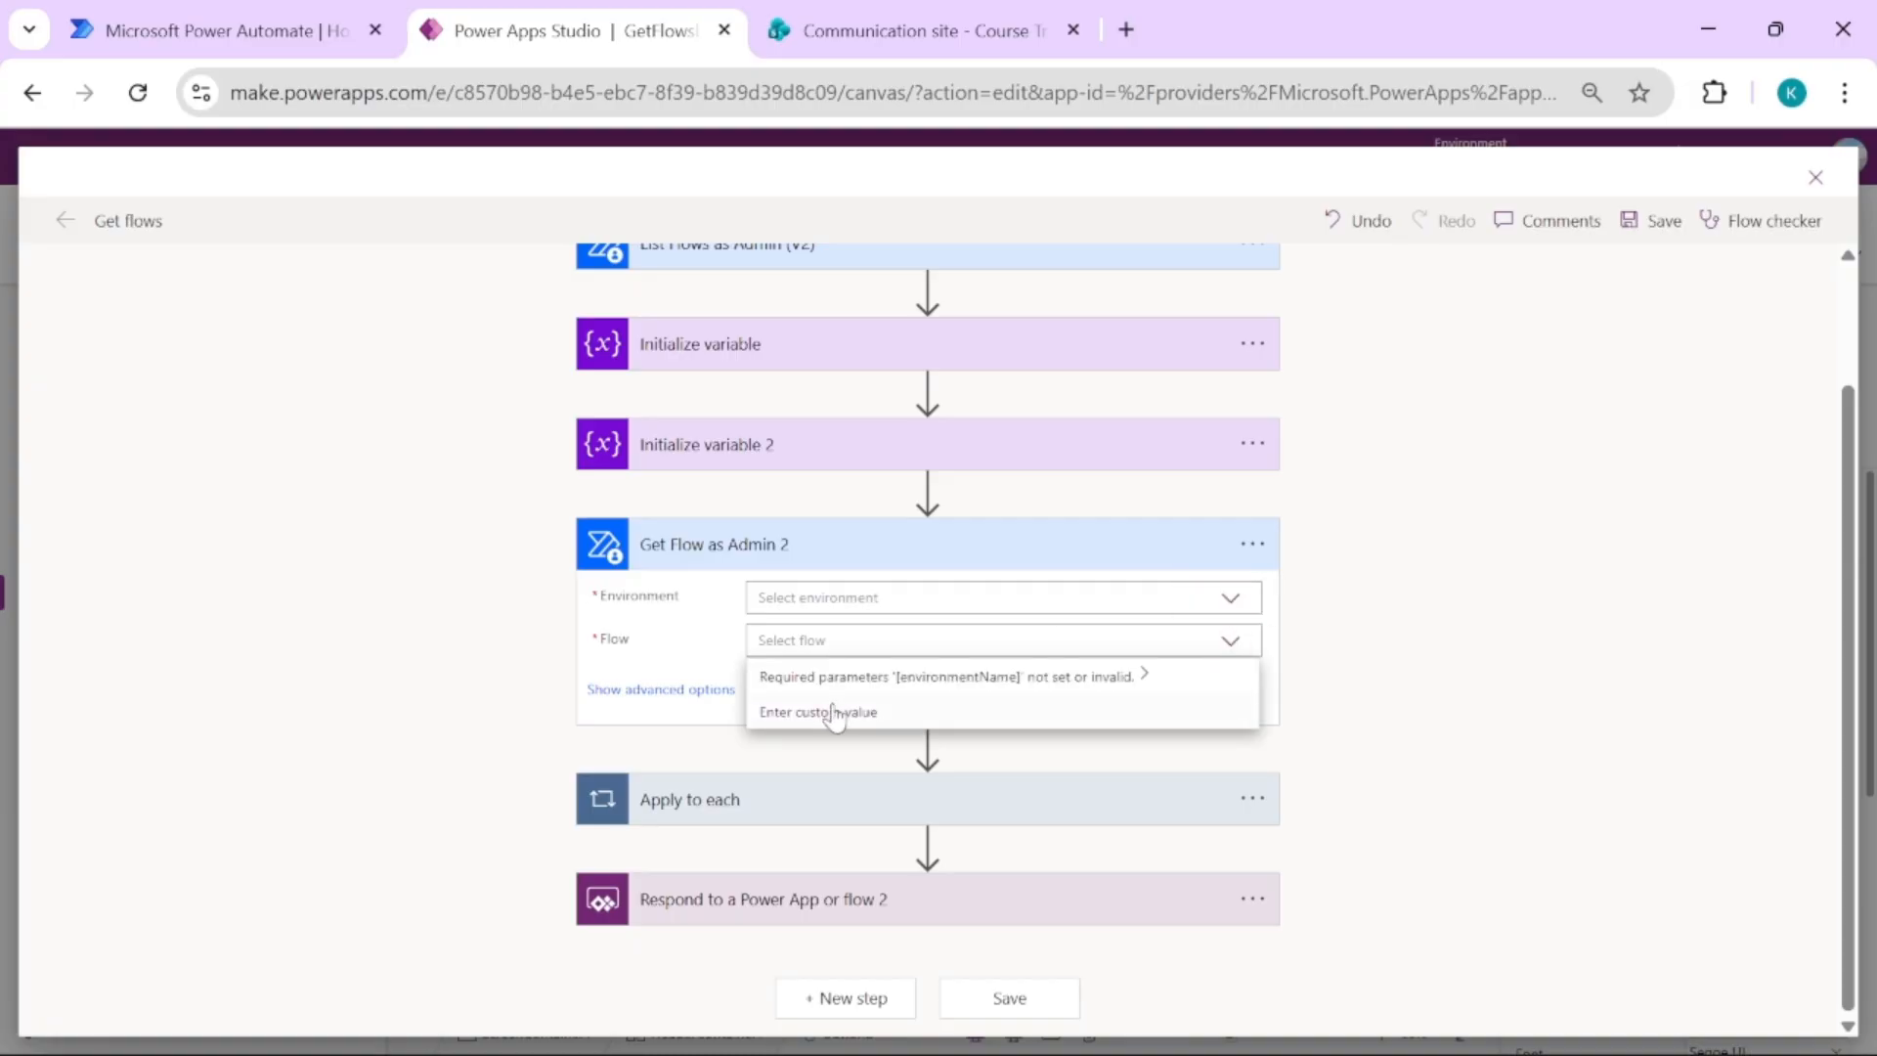
click(712, 658)
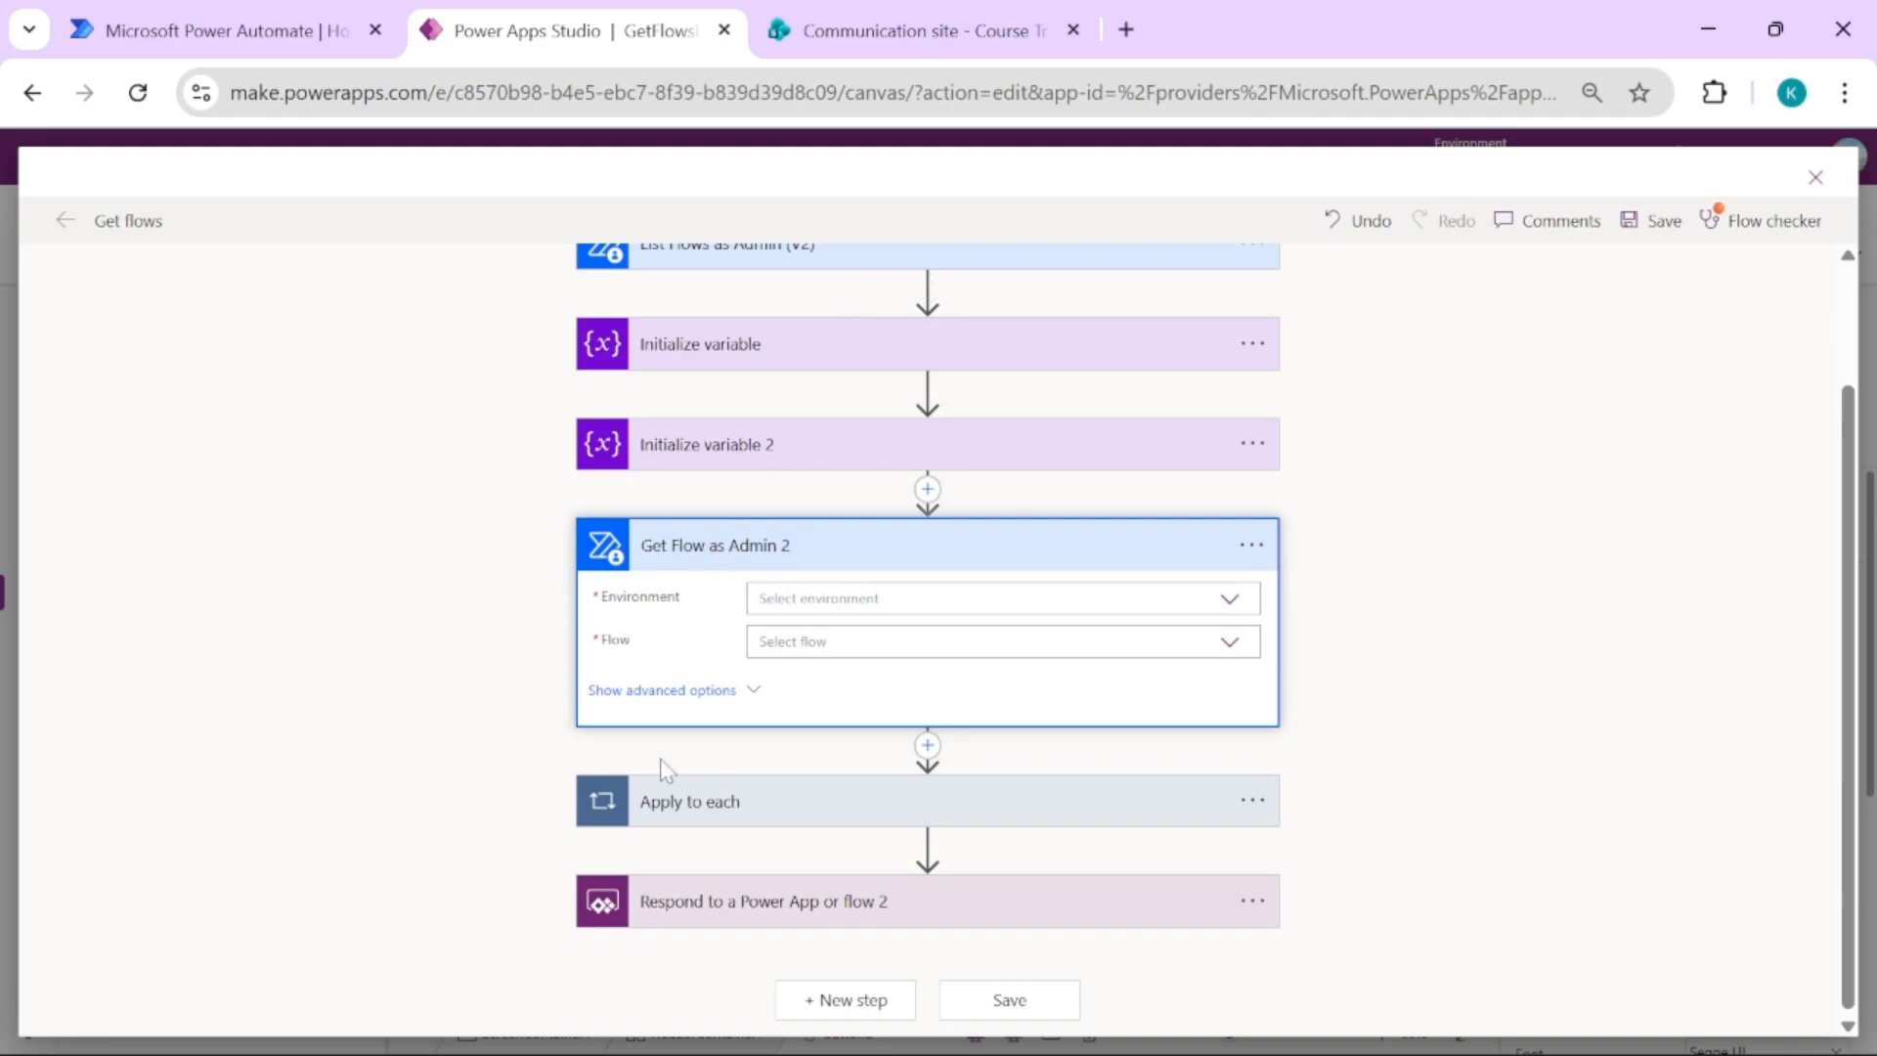
click(831, 271)
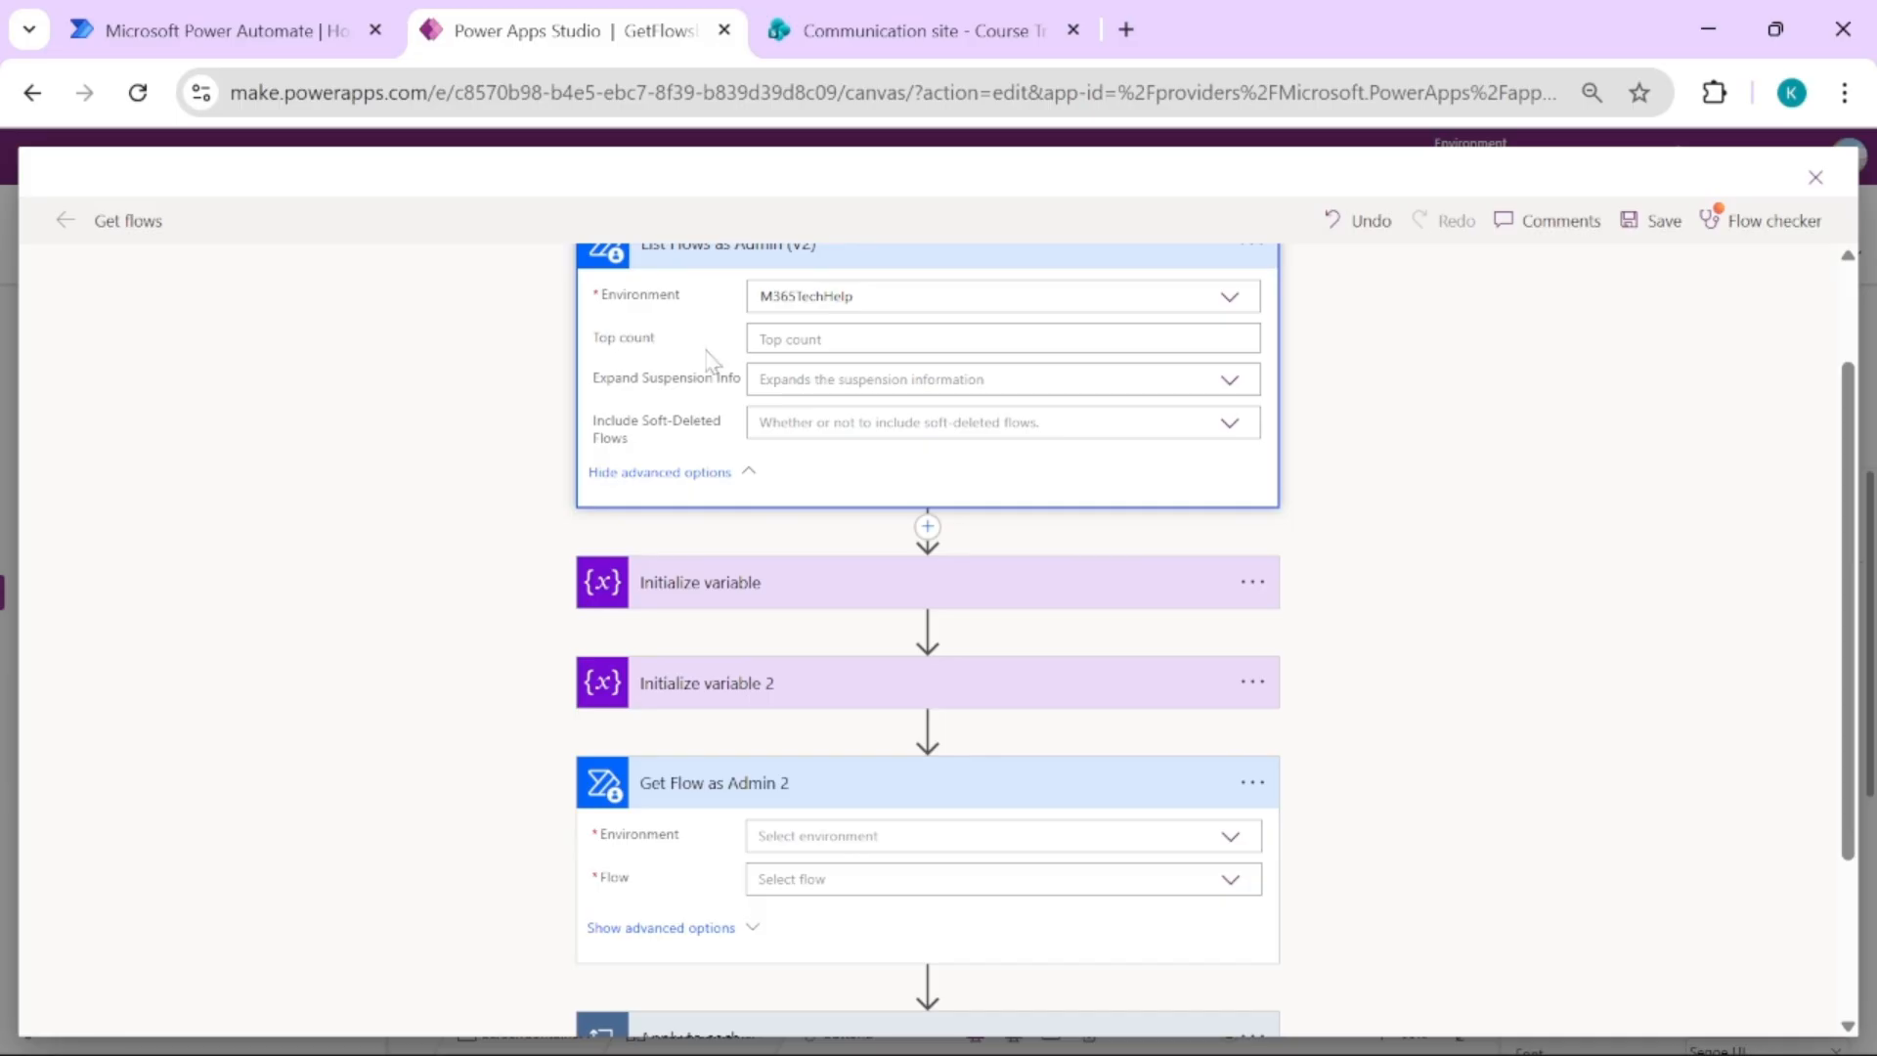
click(860, 264)
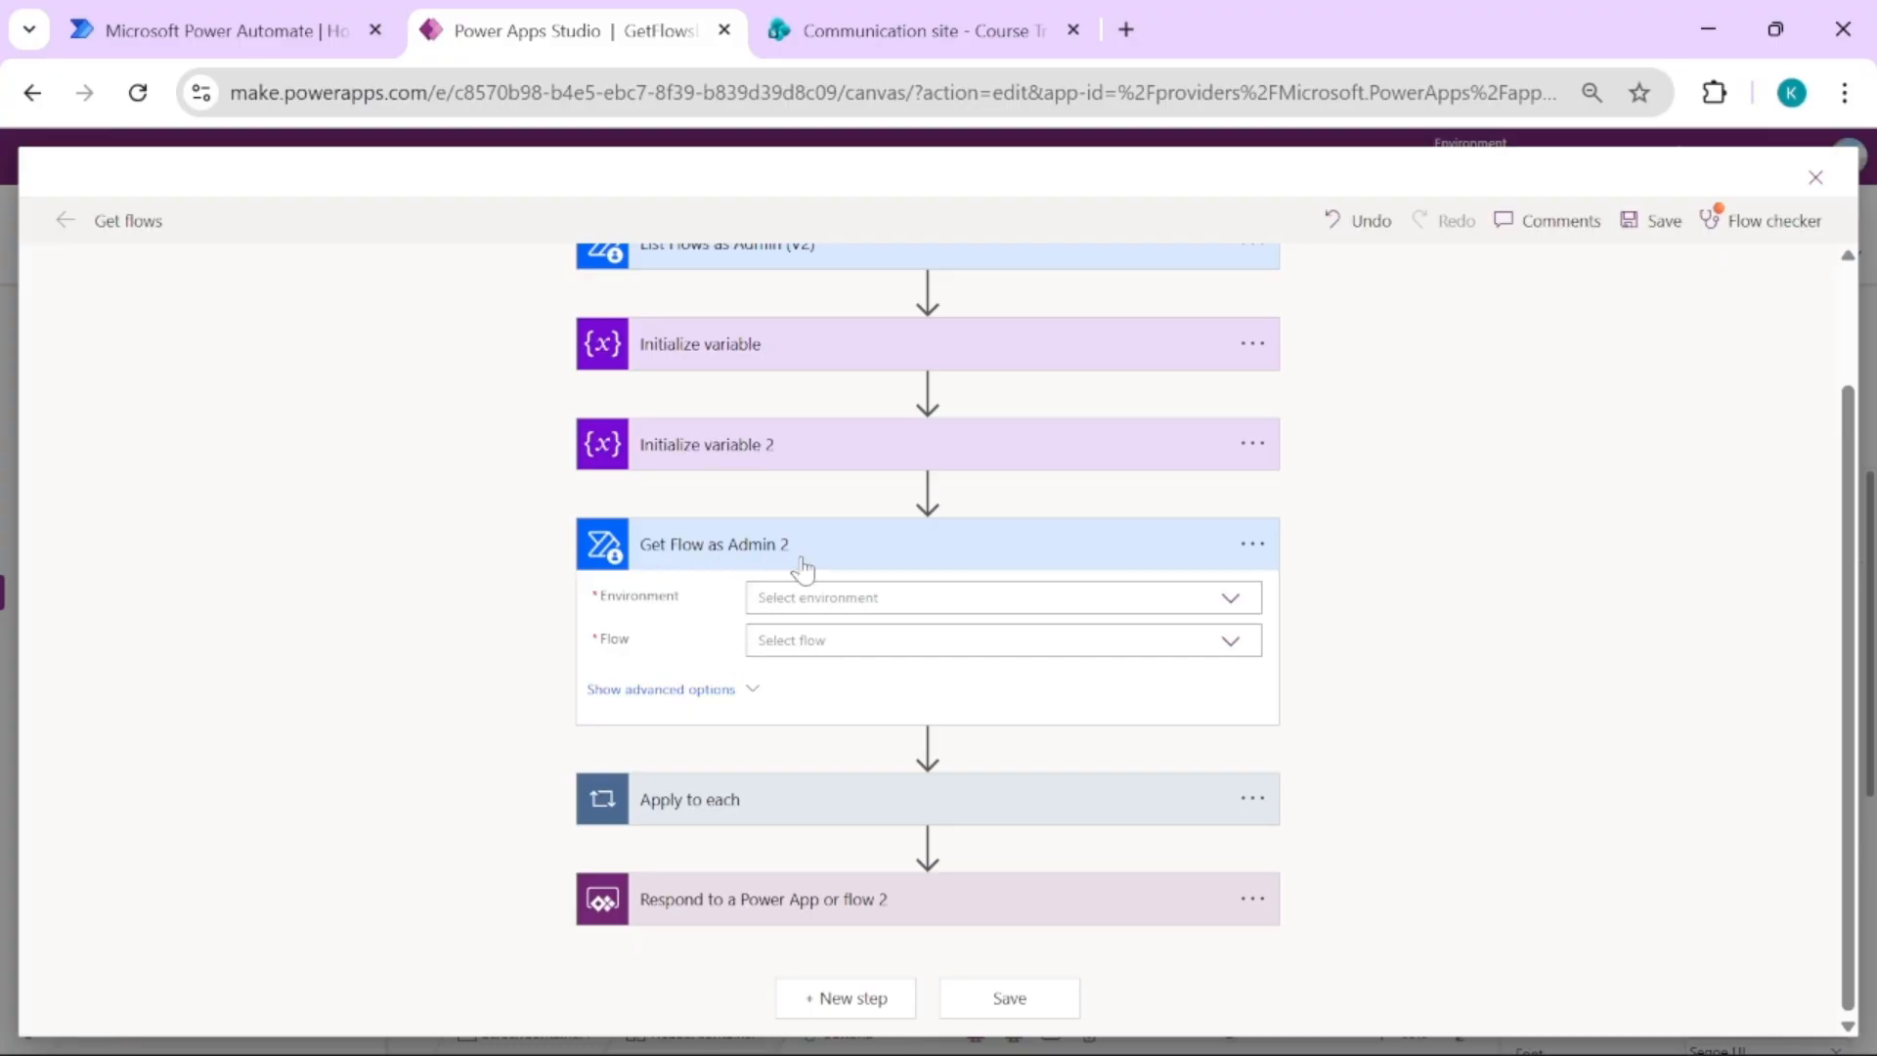
click(771, 807)
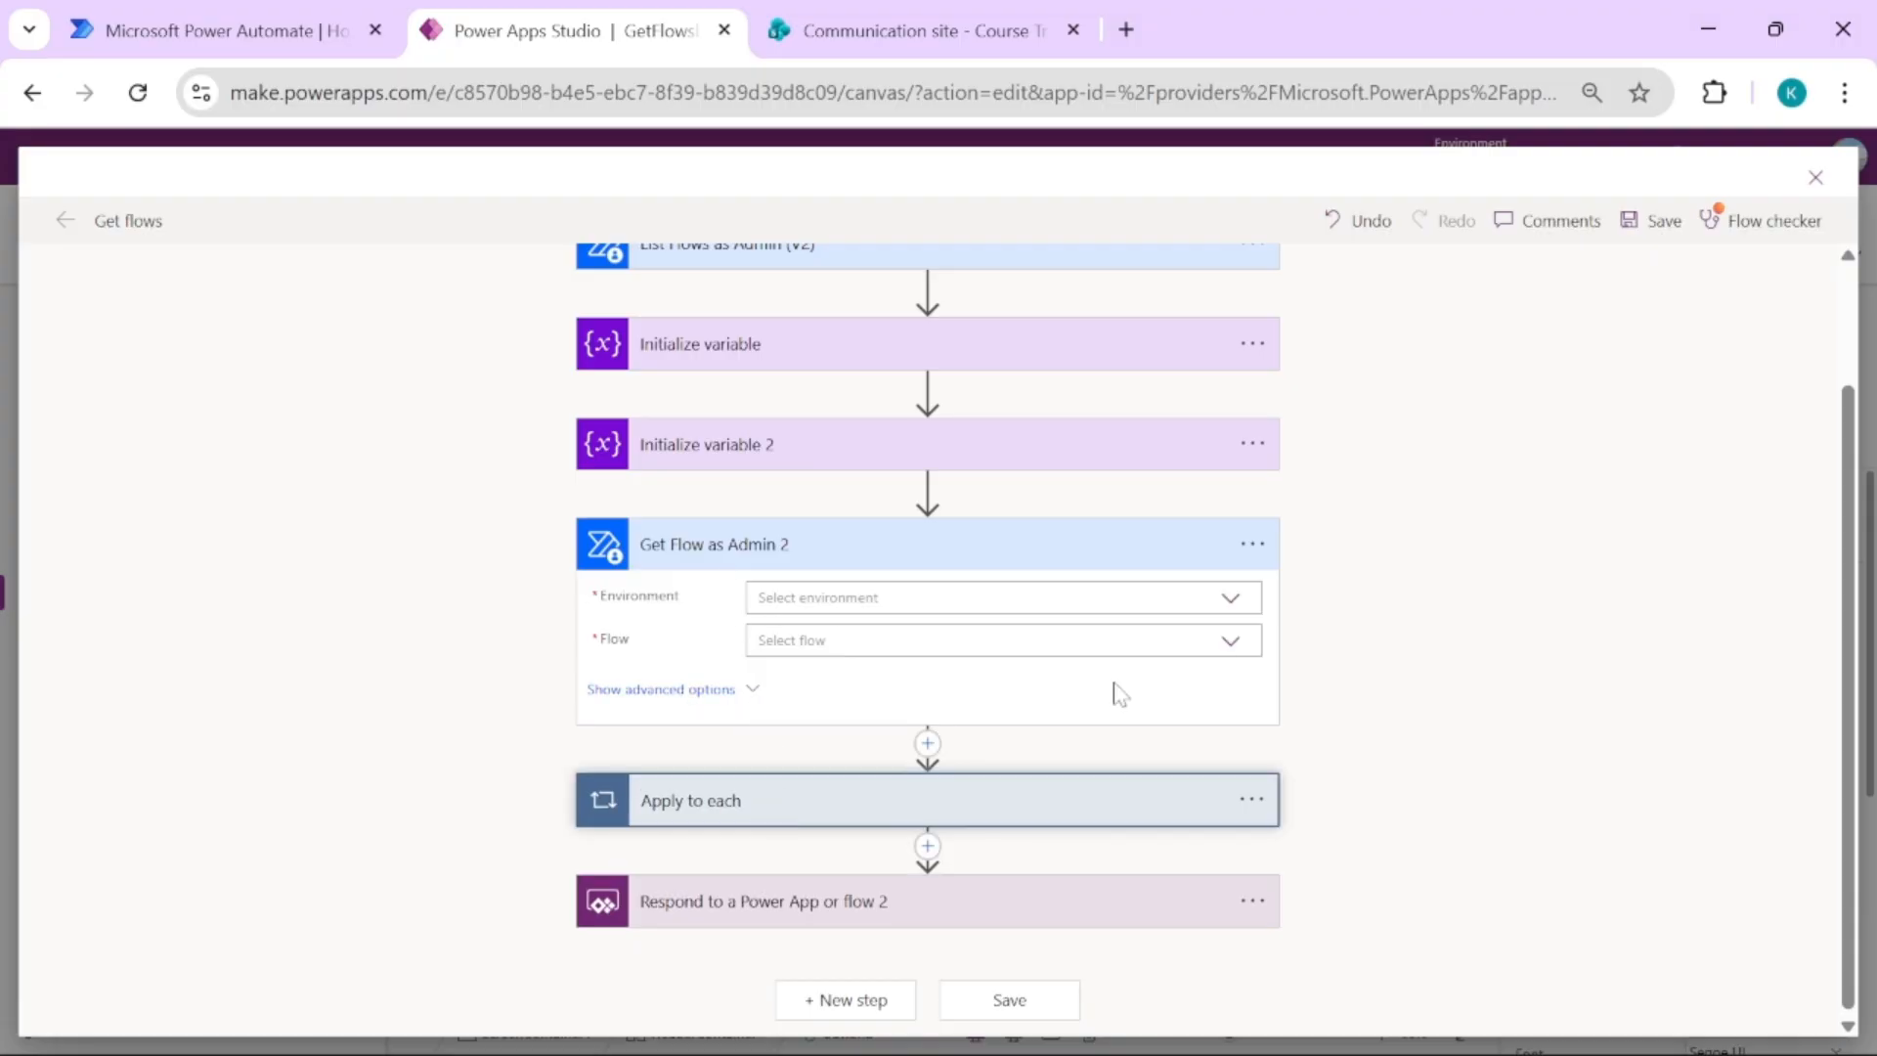
drag(1854, 518, 1856, 636)
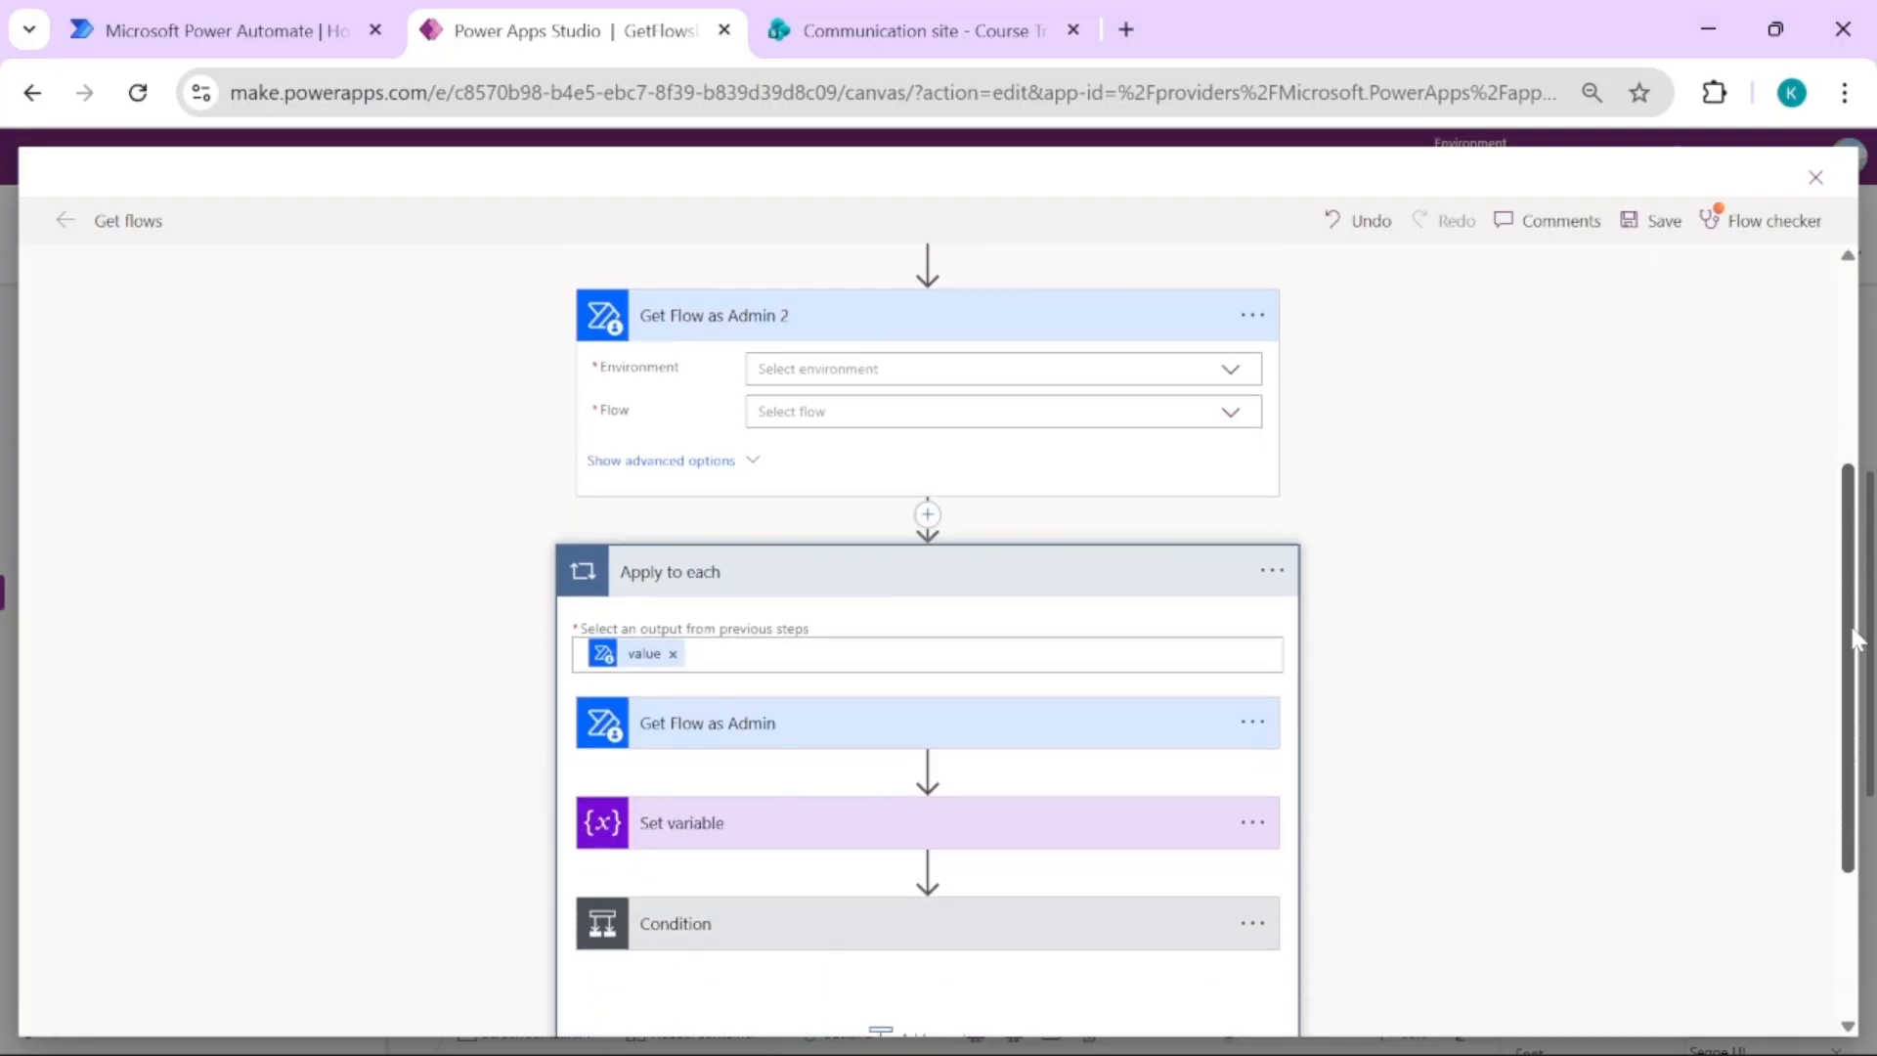
click(1027, 720)
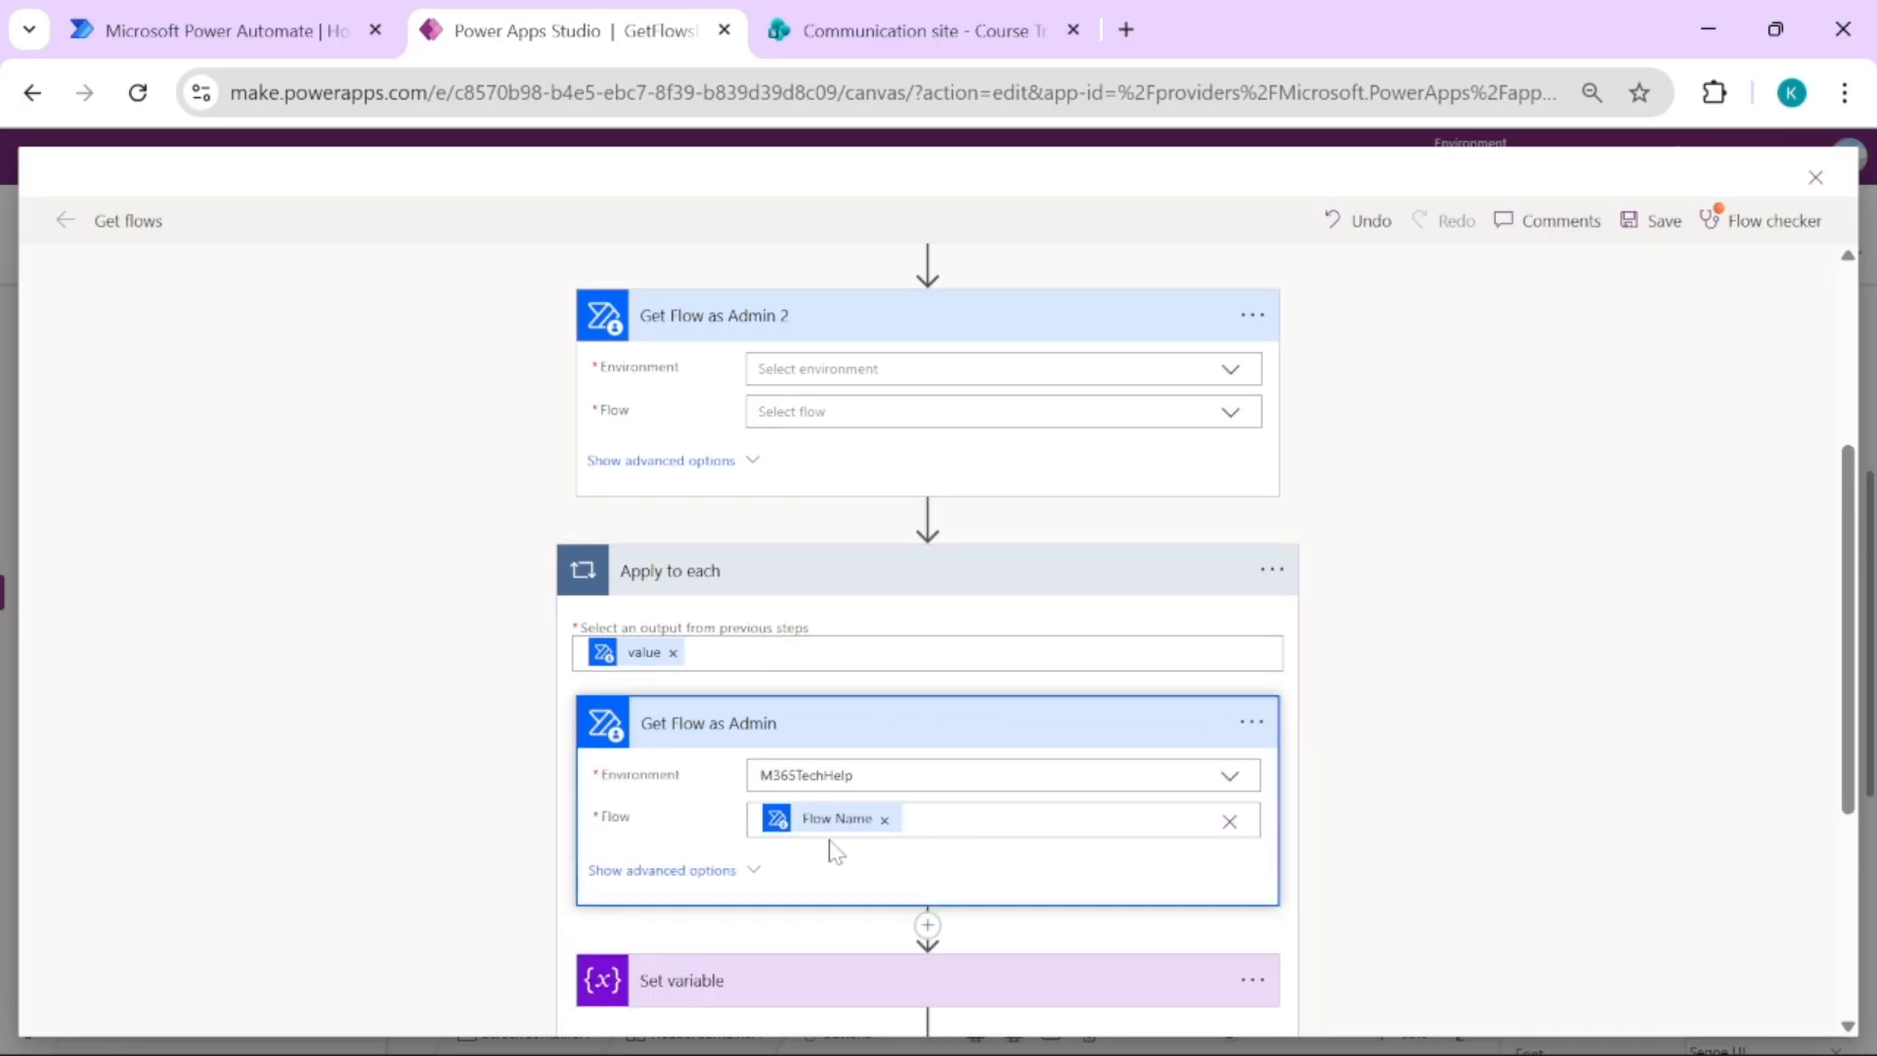
mouse_move(838, 833)
Set the environment of Get Flow as Admin 2 to M365TechHelp
click(759, 411)
scroll(719, 295, up, 3)
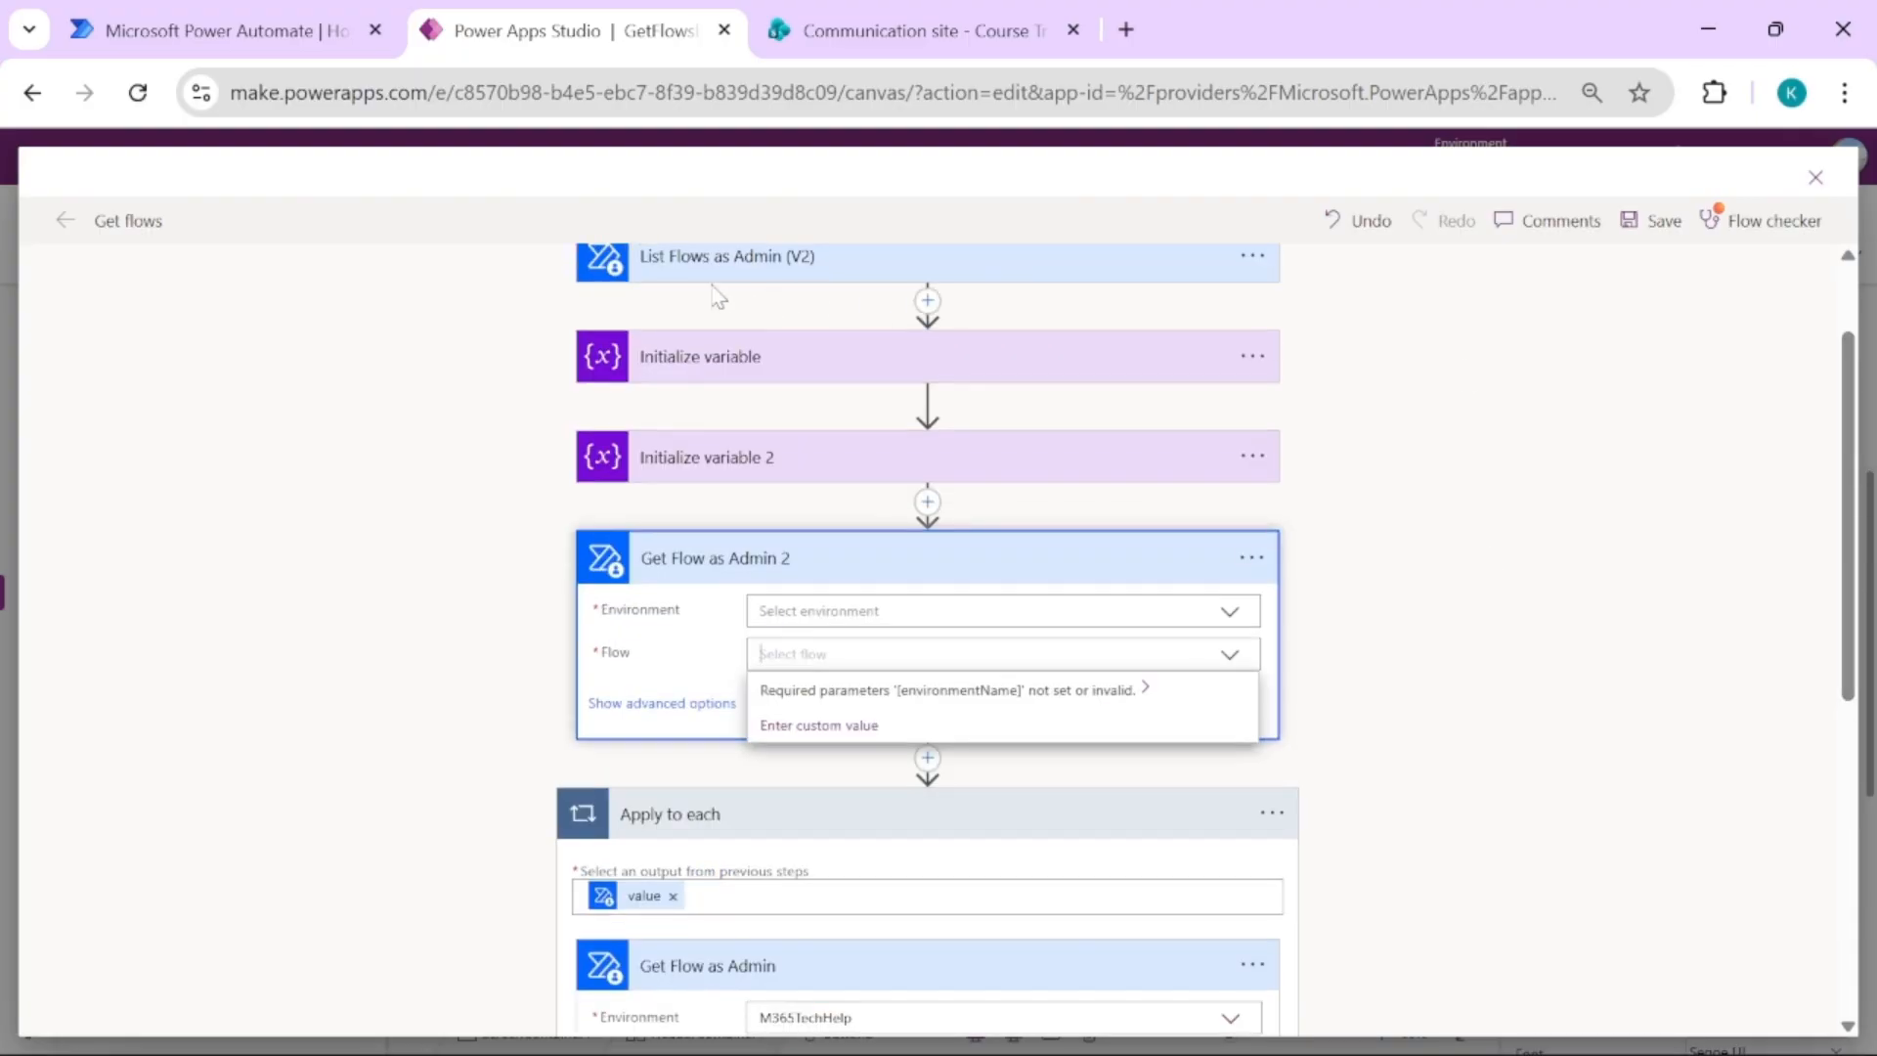
click(829, 612)
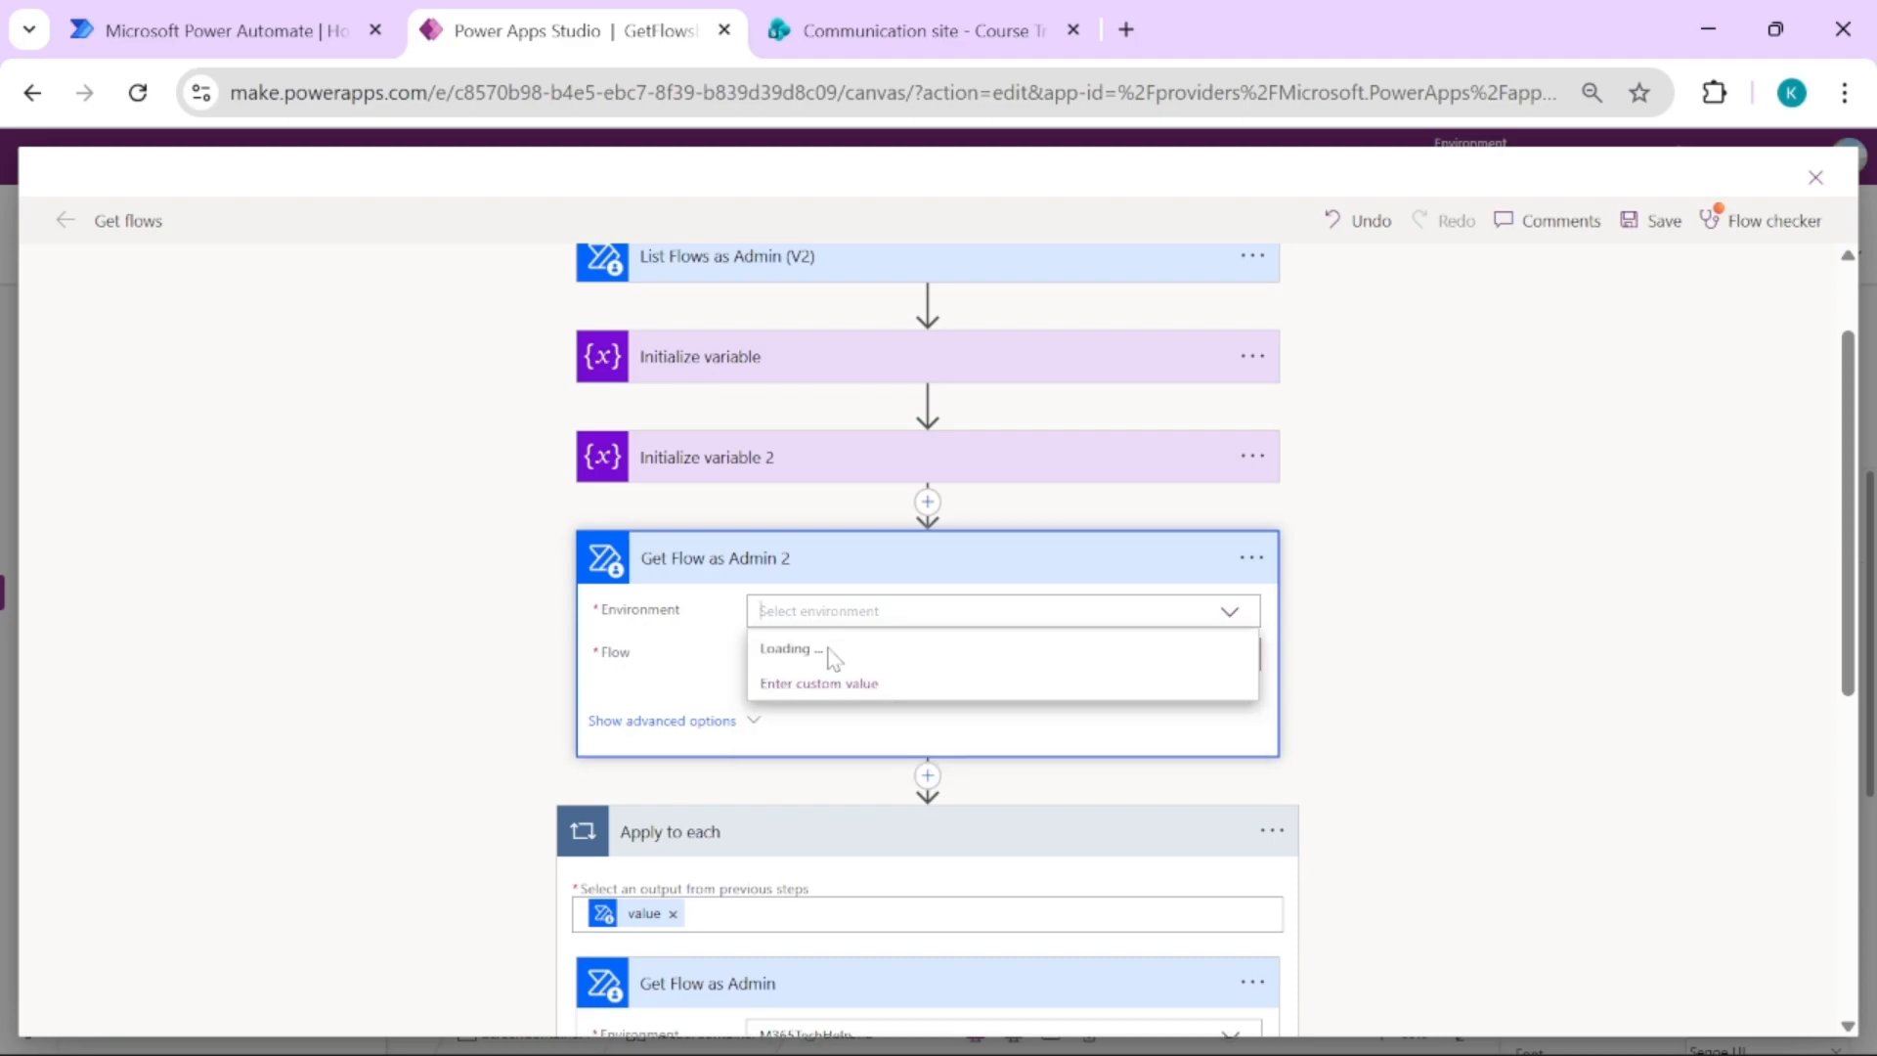
click(821, 717)
Set the Flow of Get Flow as Admin 2 to a custom value using the Flow Name dynamic content from List Flows as Admin (V2)
click(1051, 655)
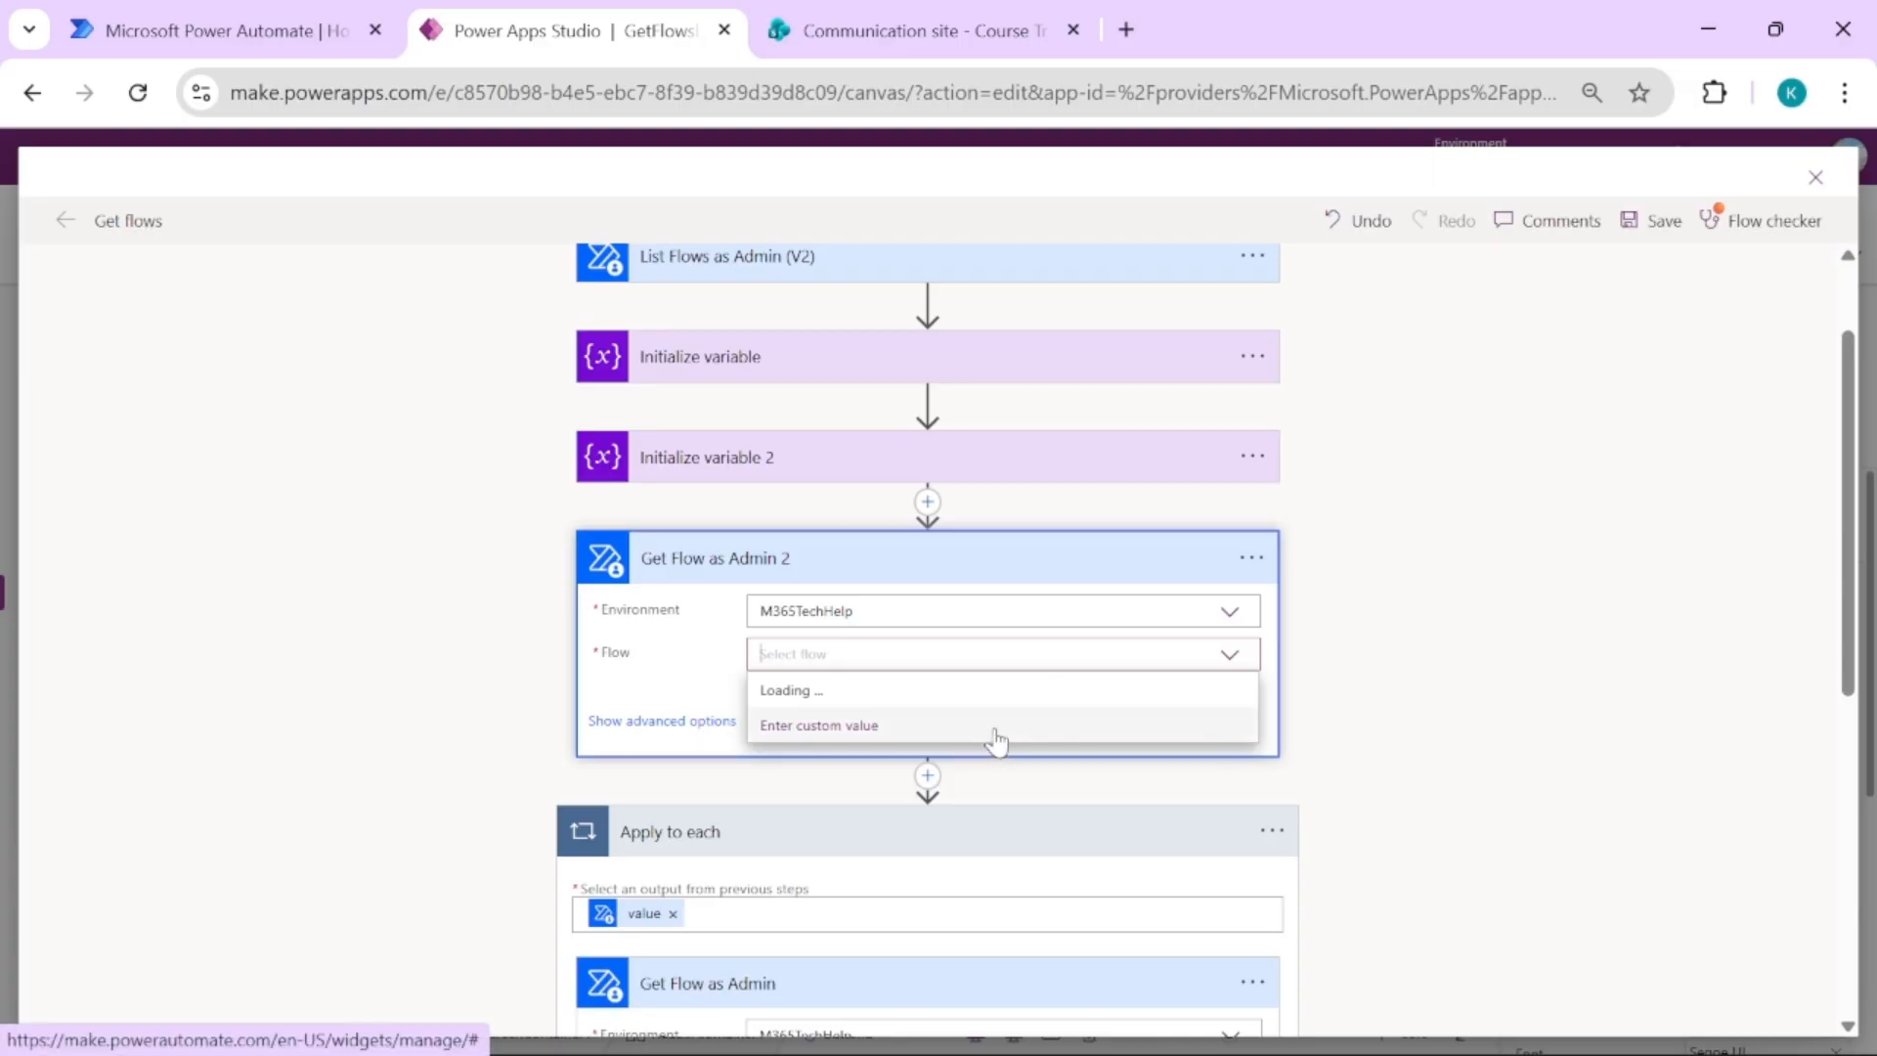
click(1137, 687)
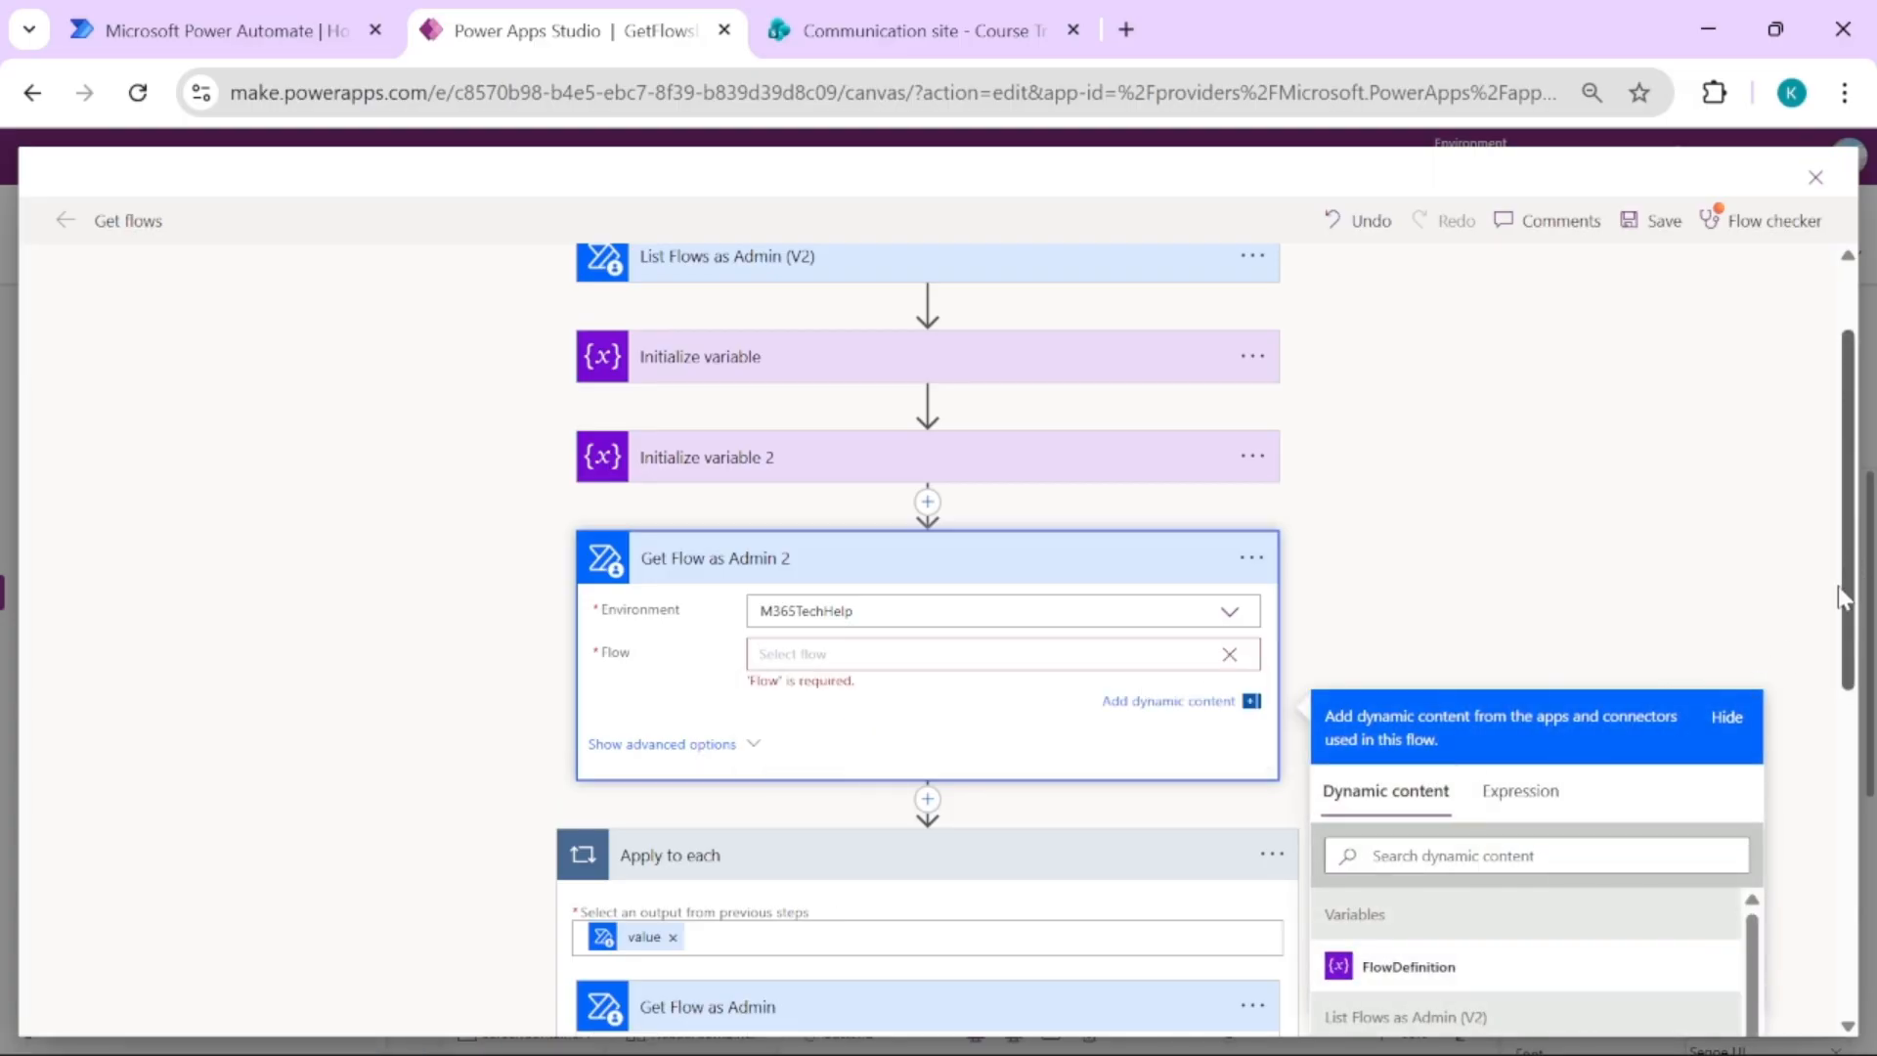
drag(1847, 604, 1847, 683)
click(1376, 681)
text(flow nam)
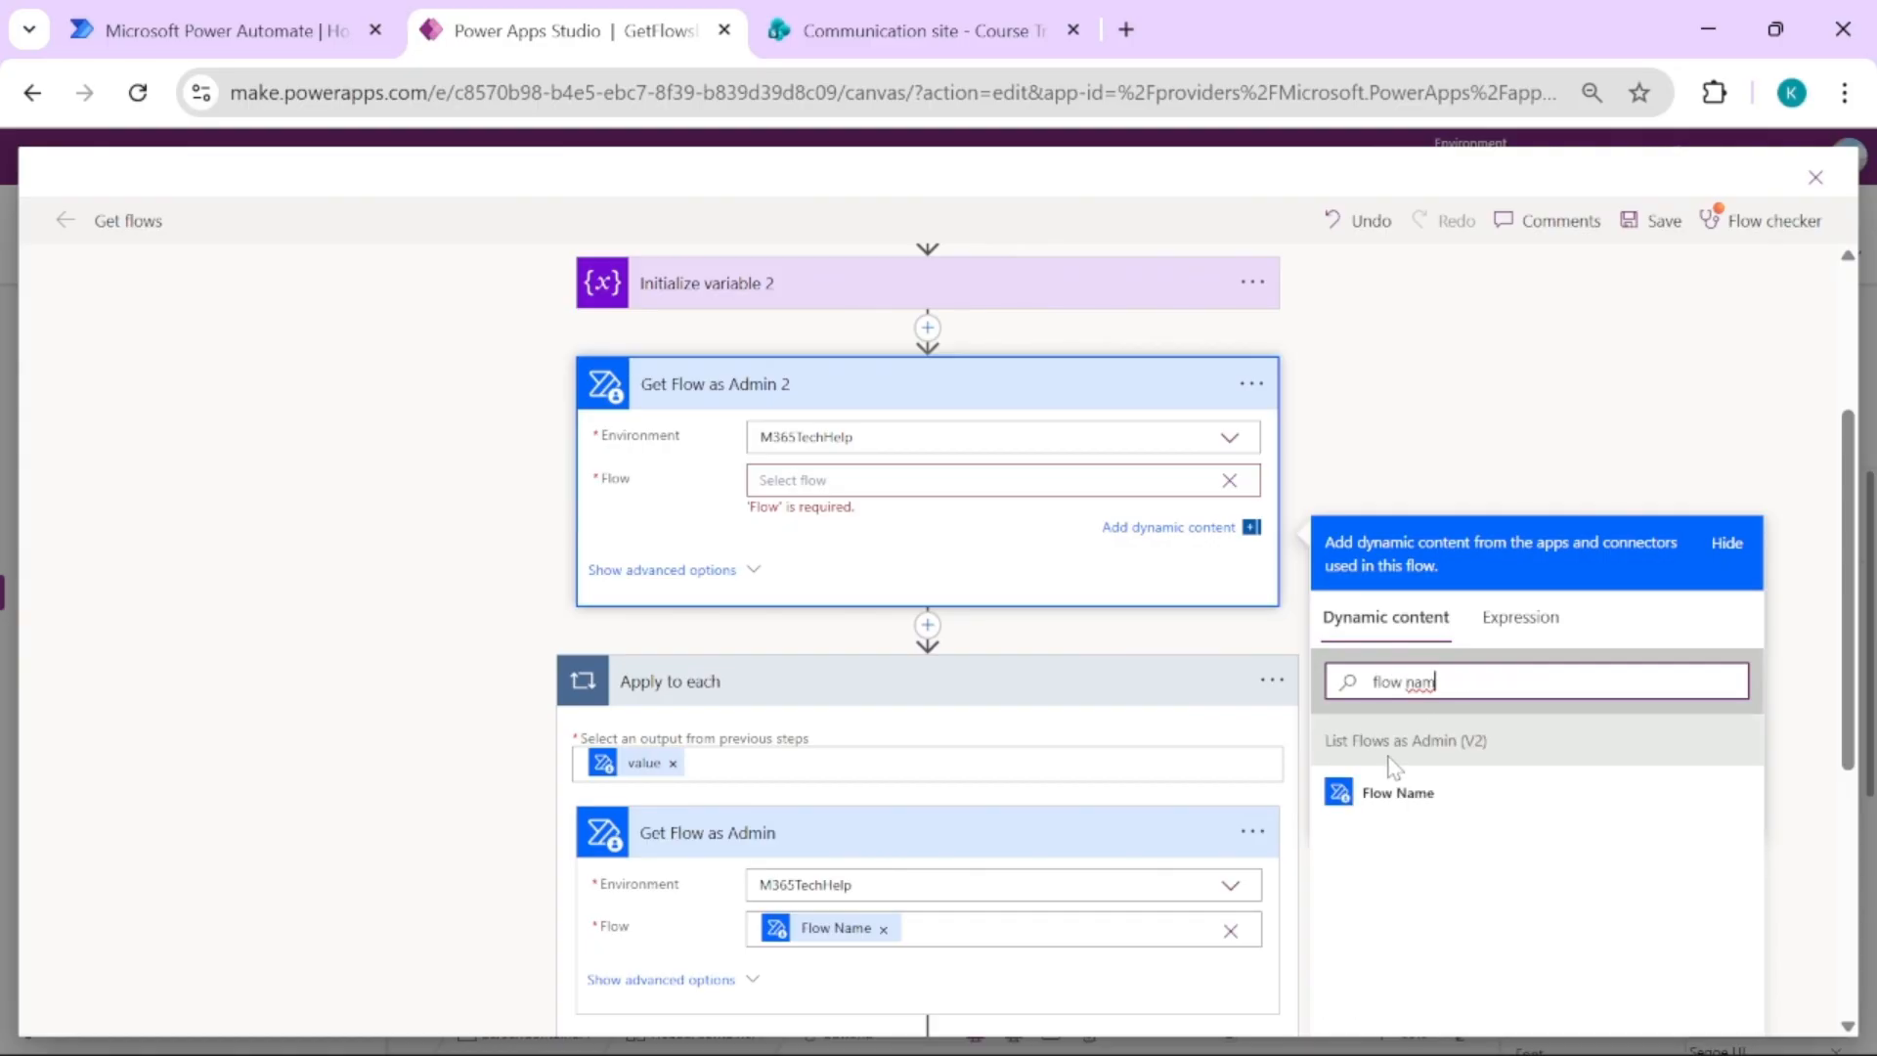
click(1410, 810)
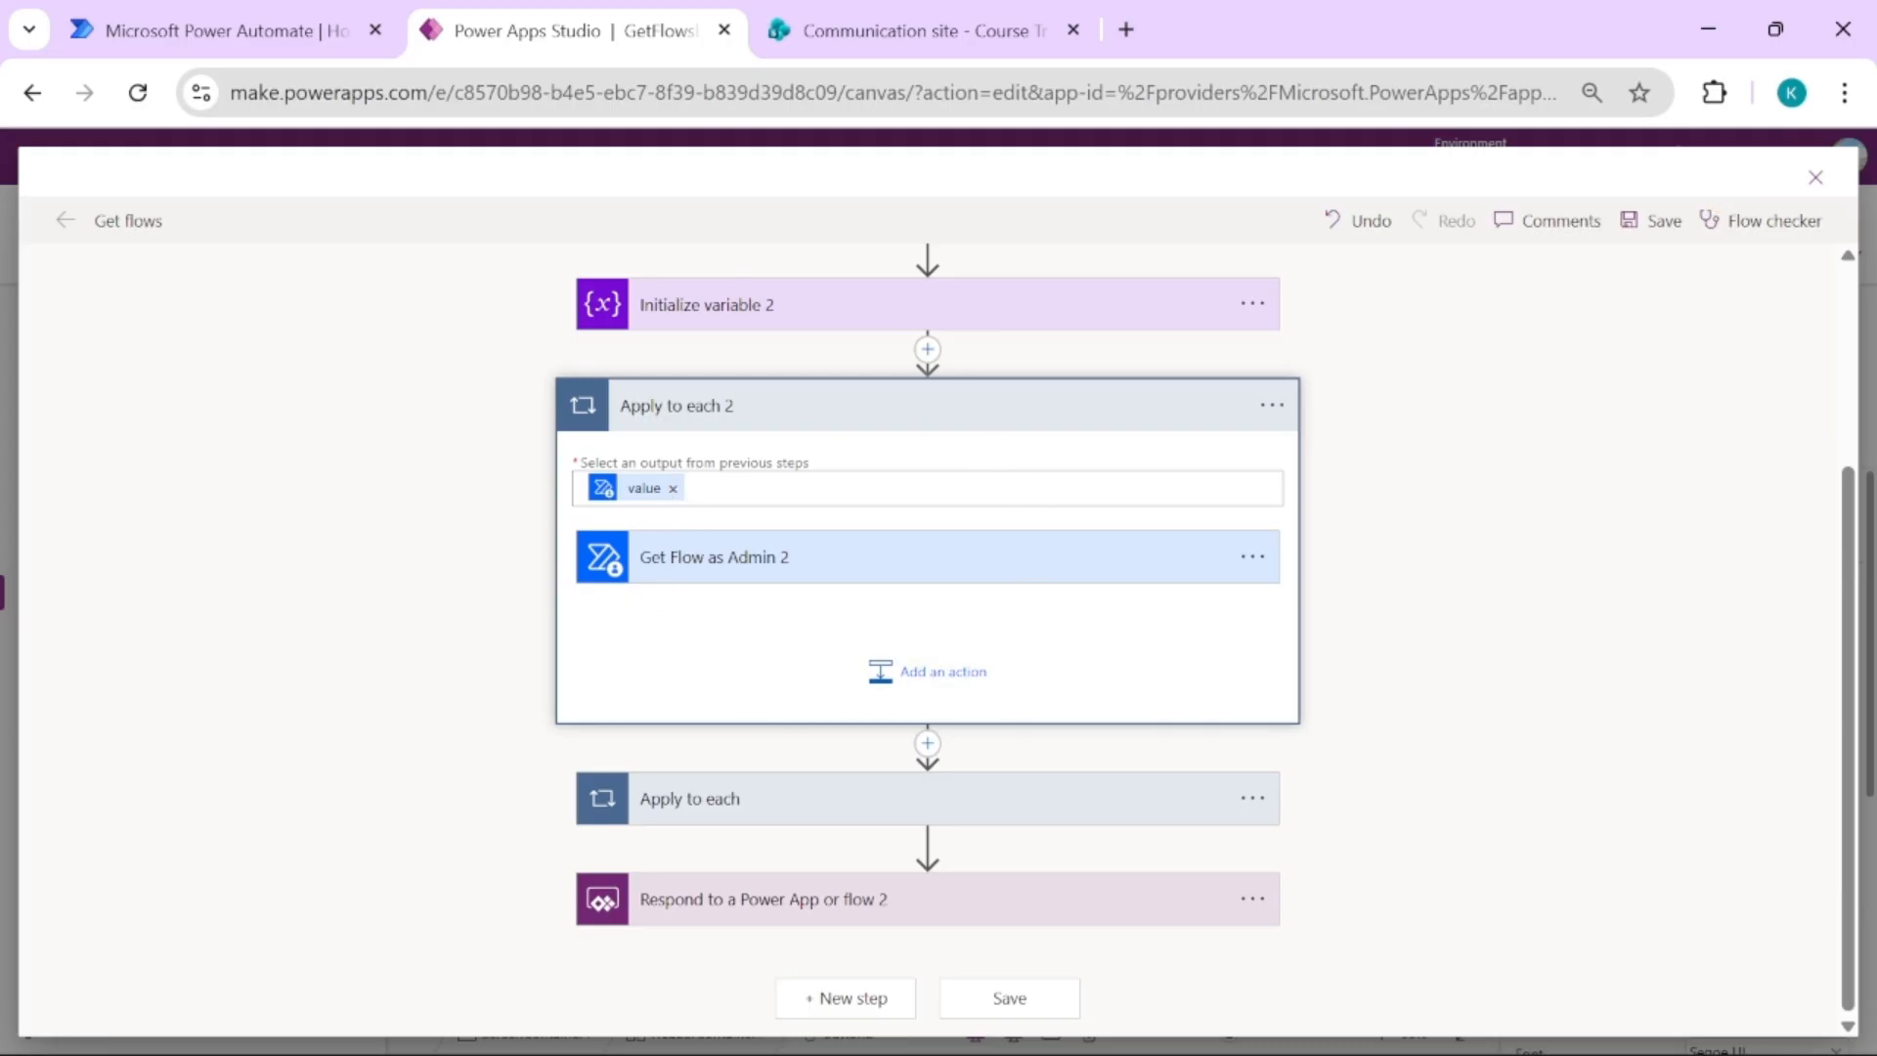
Delete the extra Apply to each 2 loop containing Get Flow as Admin 2 and expand the original Apply to each loop
click(1045, 798)
drag(1848, 681, 1848, 687)
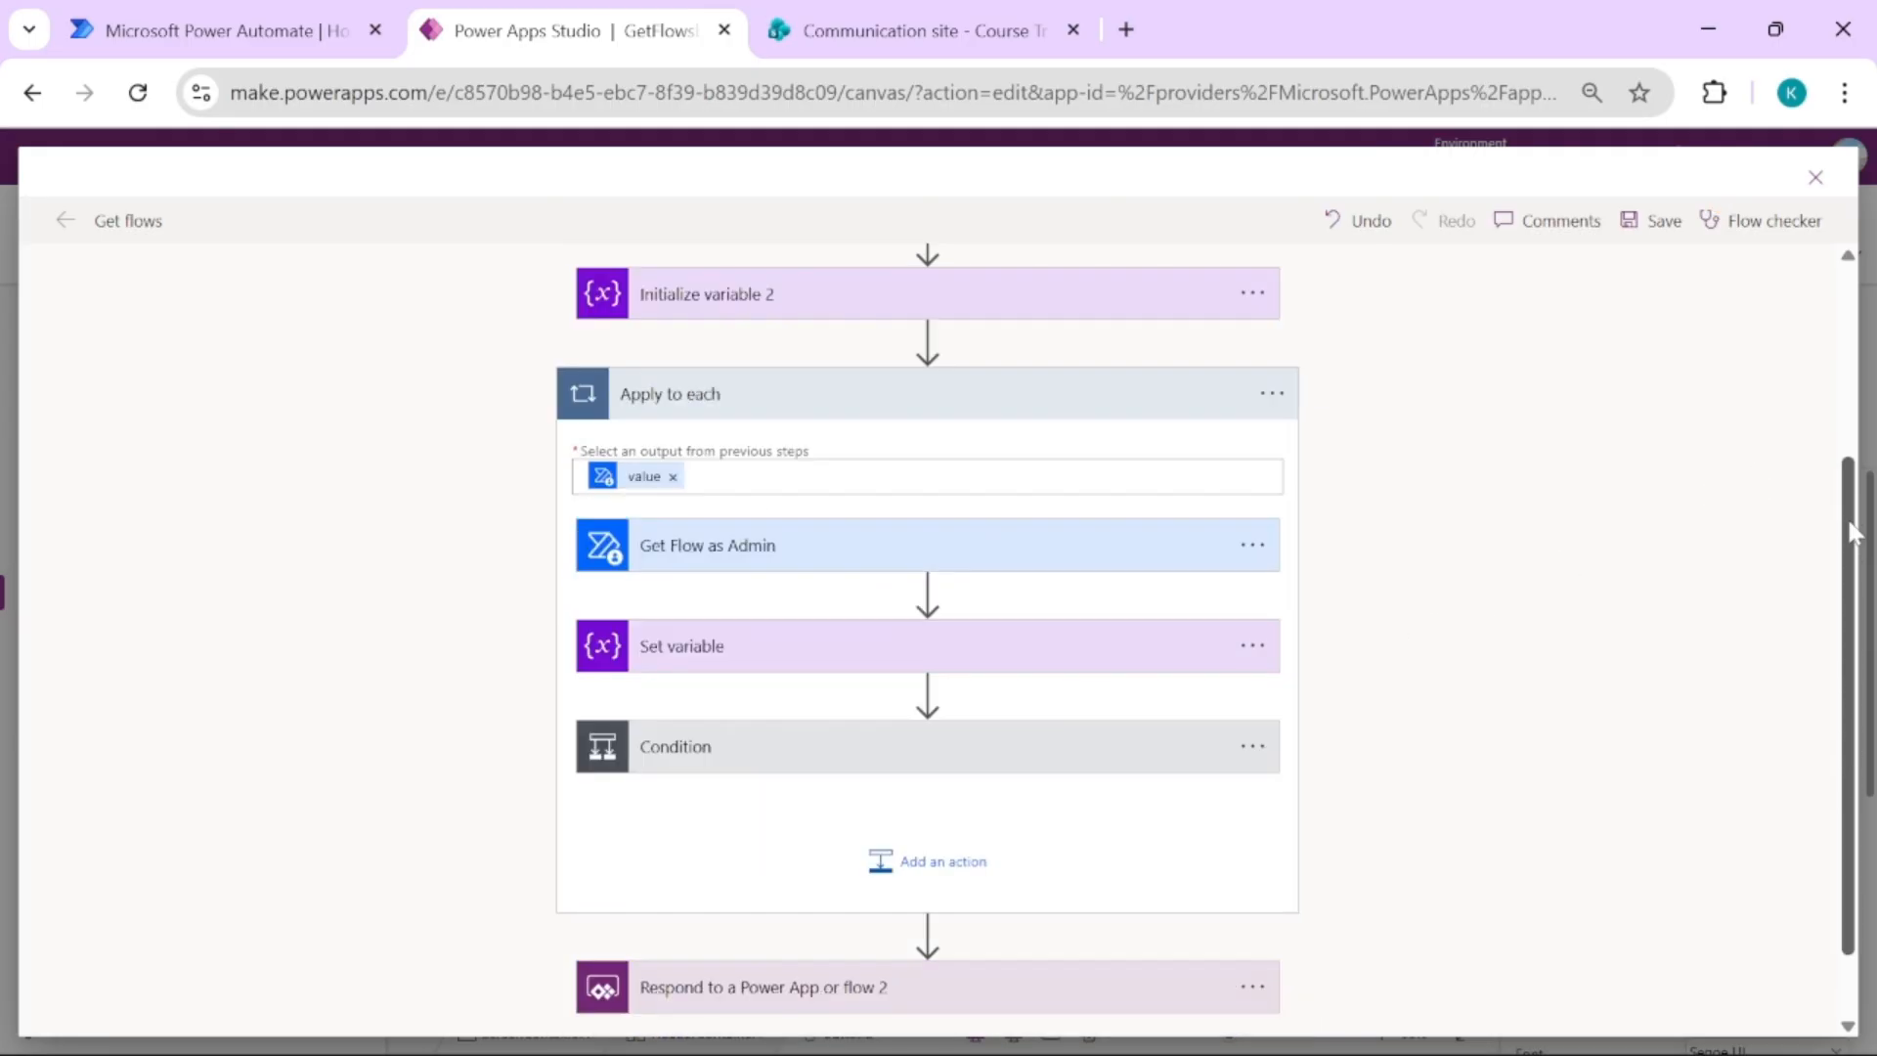
Review the settings of Get Flow as Admin and Set variable inside Apply to each, along with the first Initialize variable action
click(889, 544)
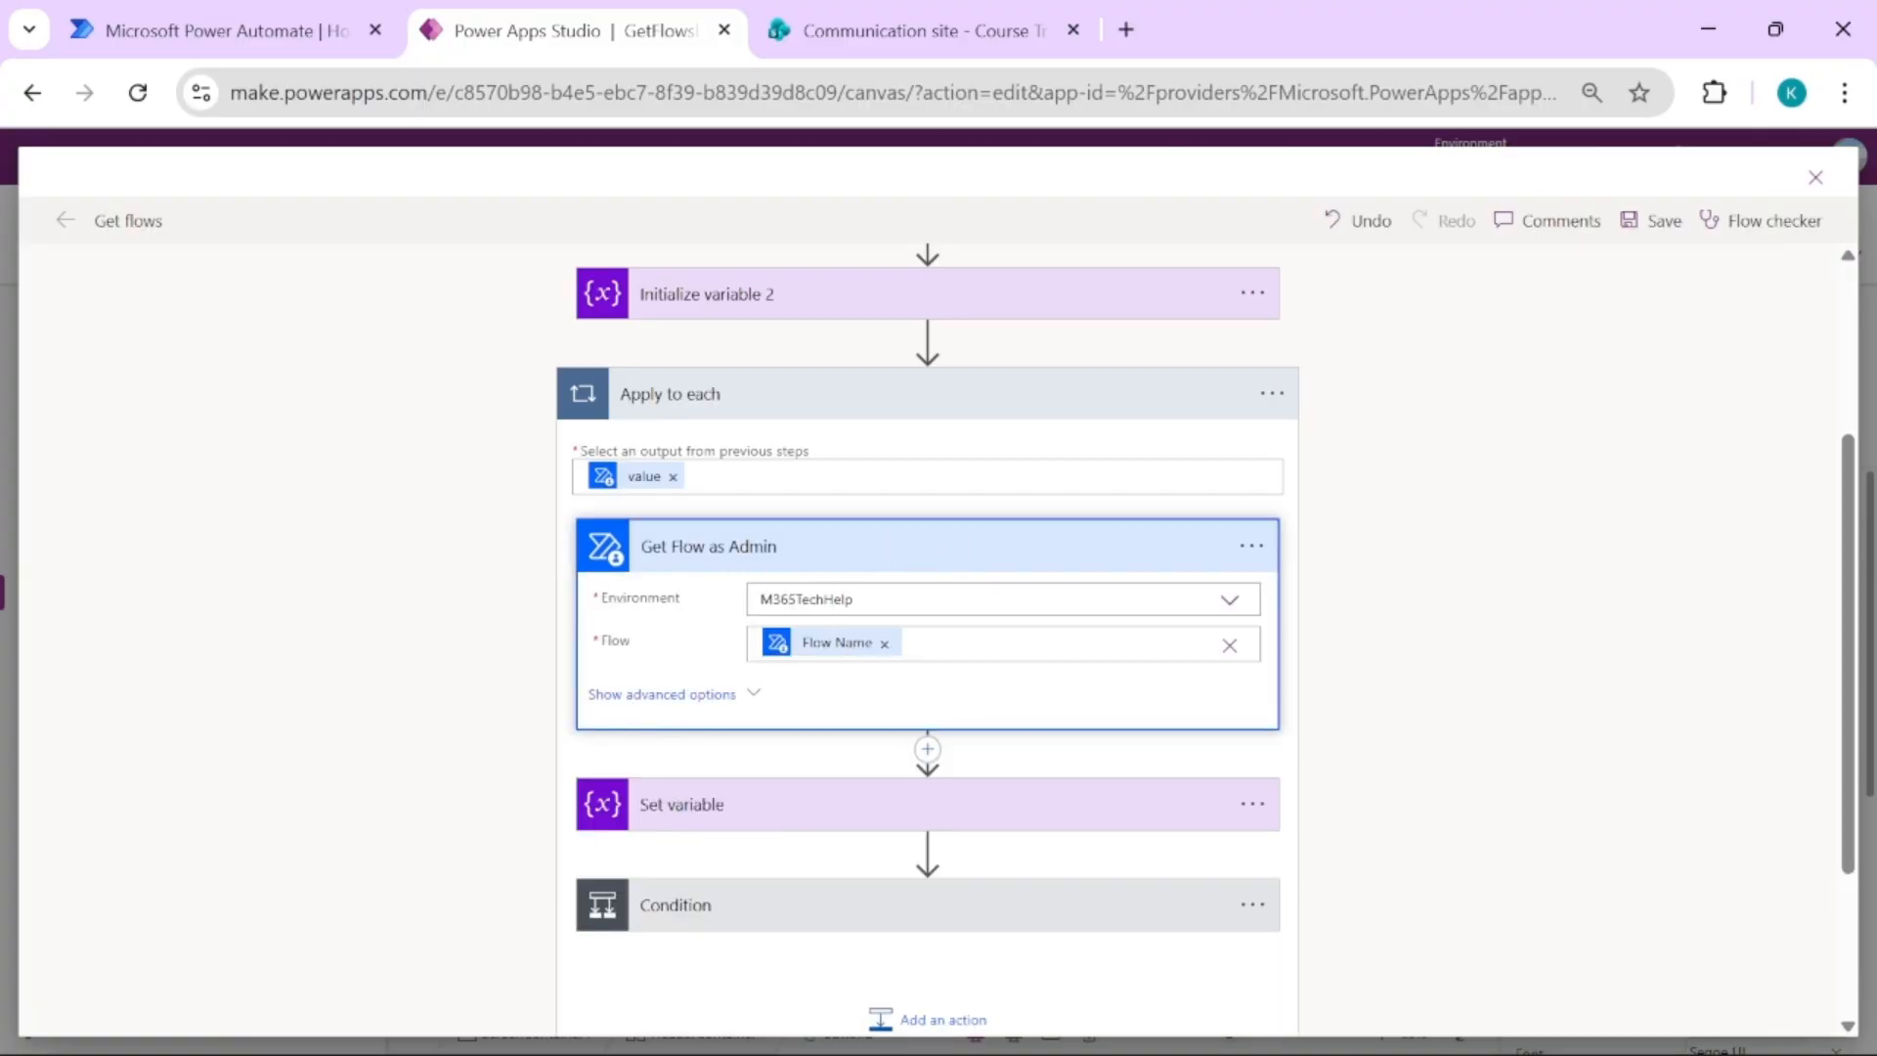
click(762, 821)
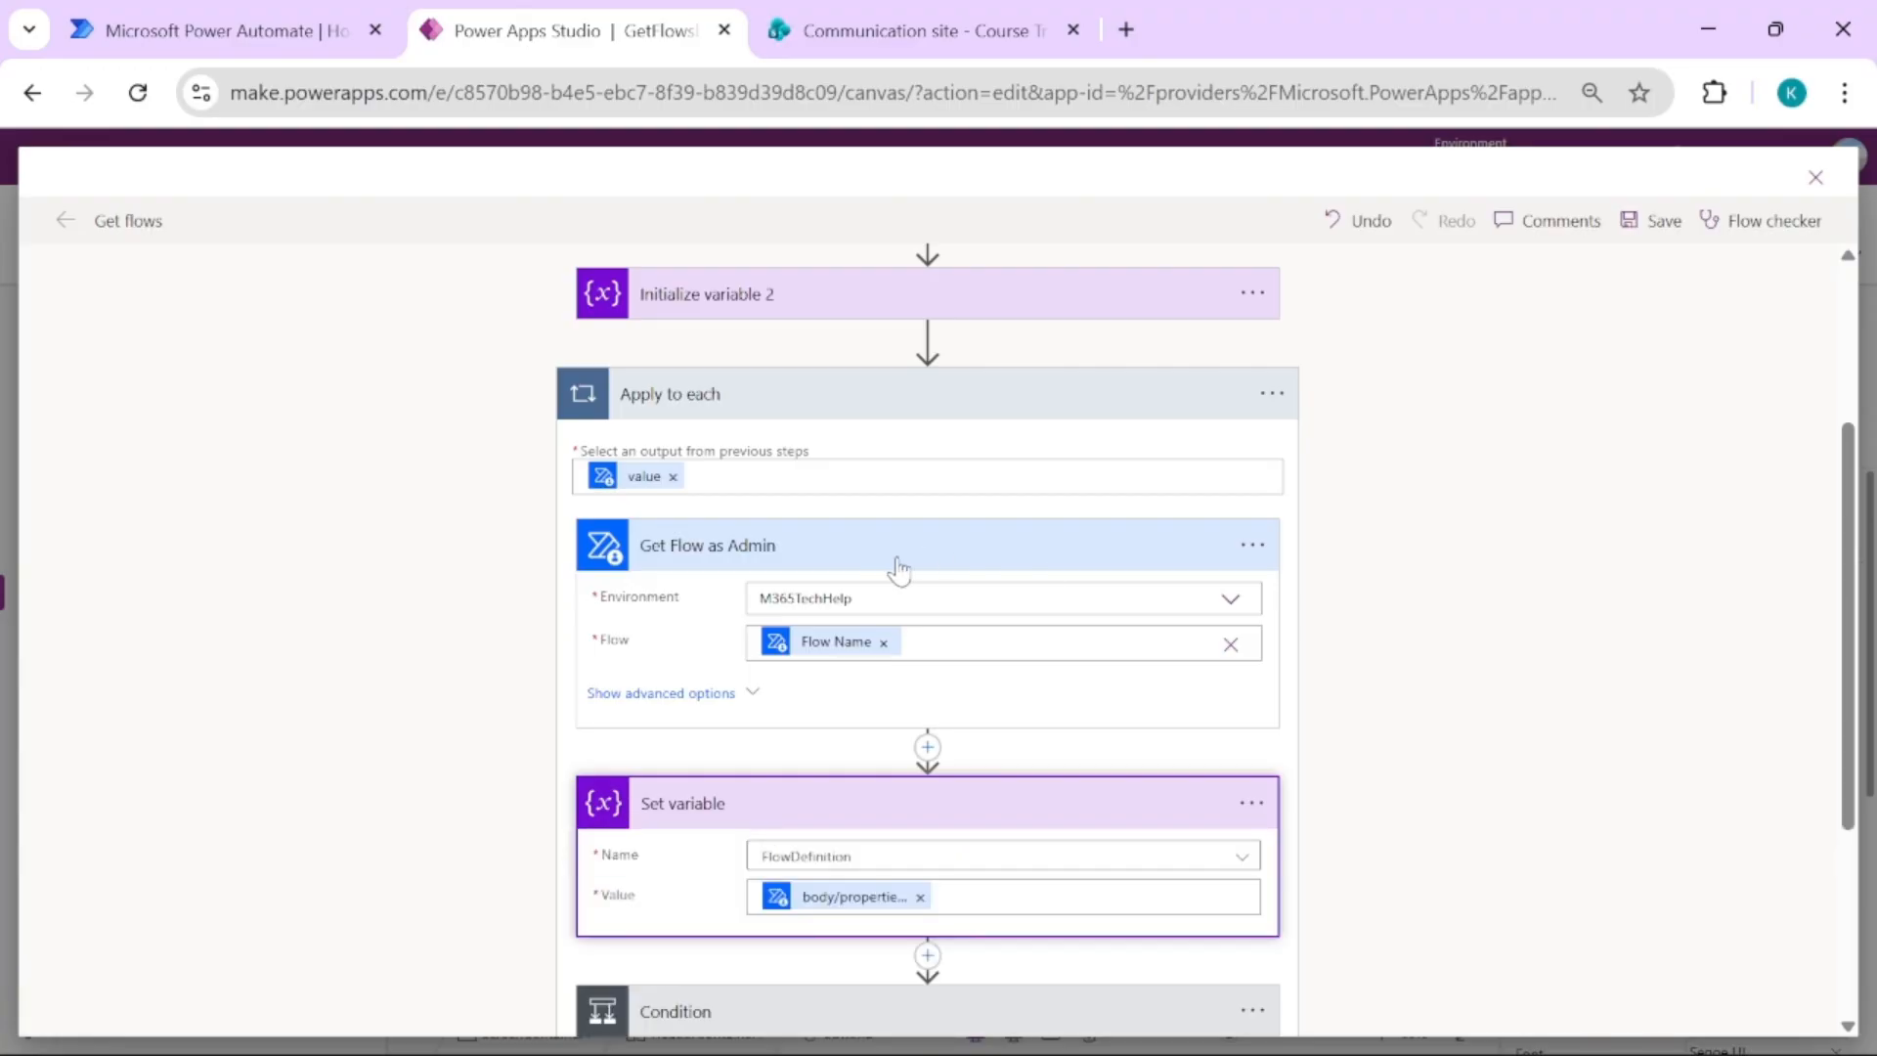
drag(1864, 504, 1847, 438)
click(980, 331)
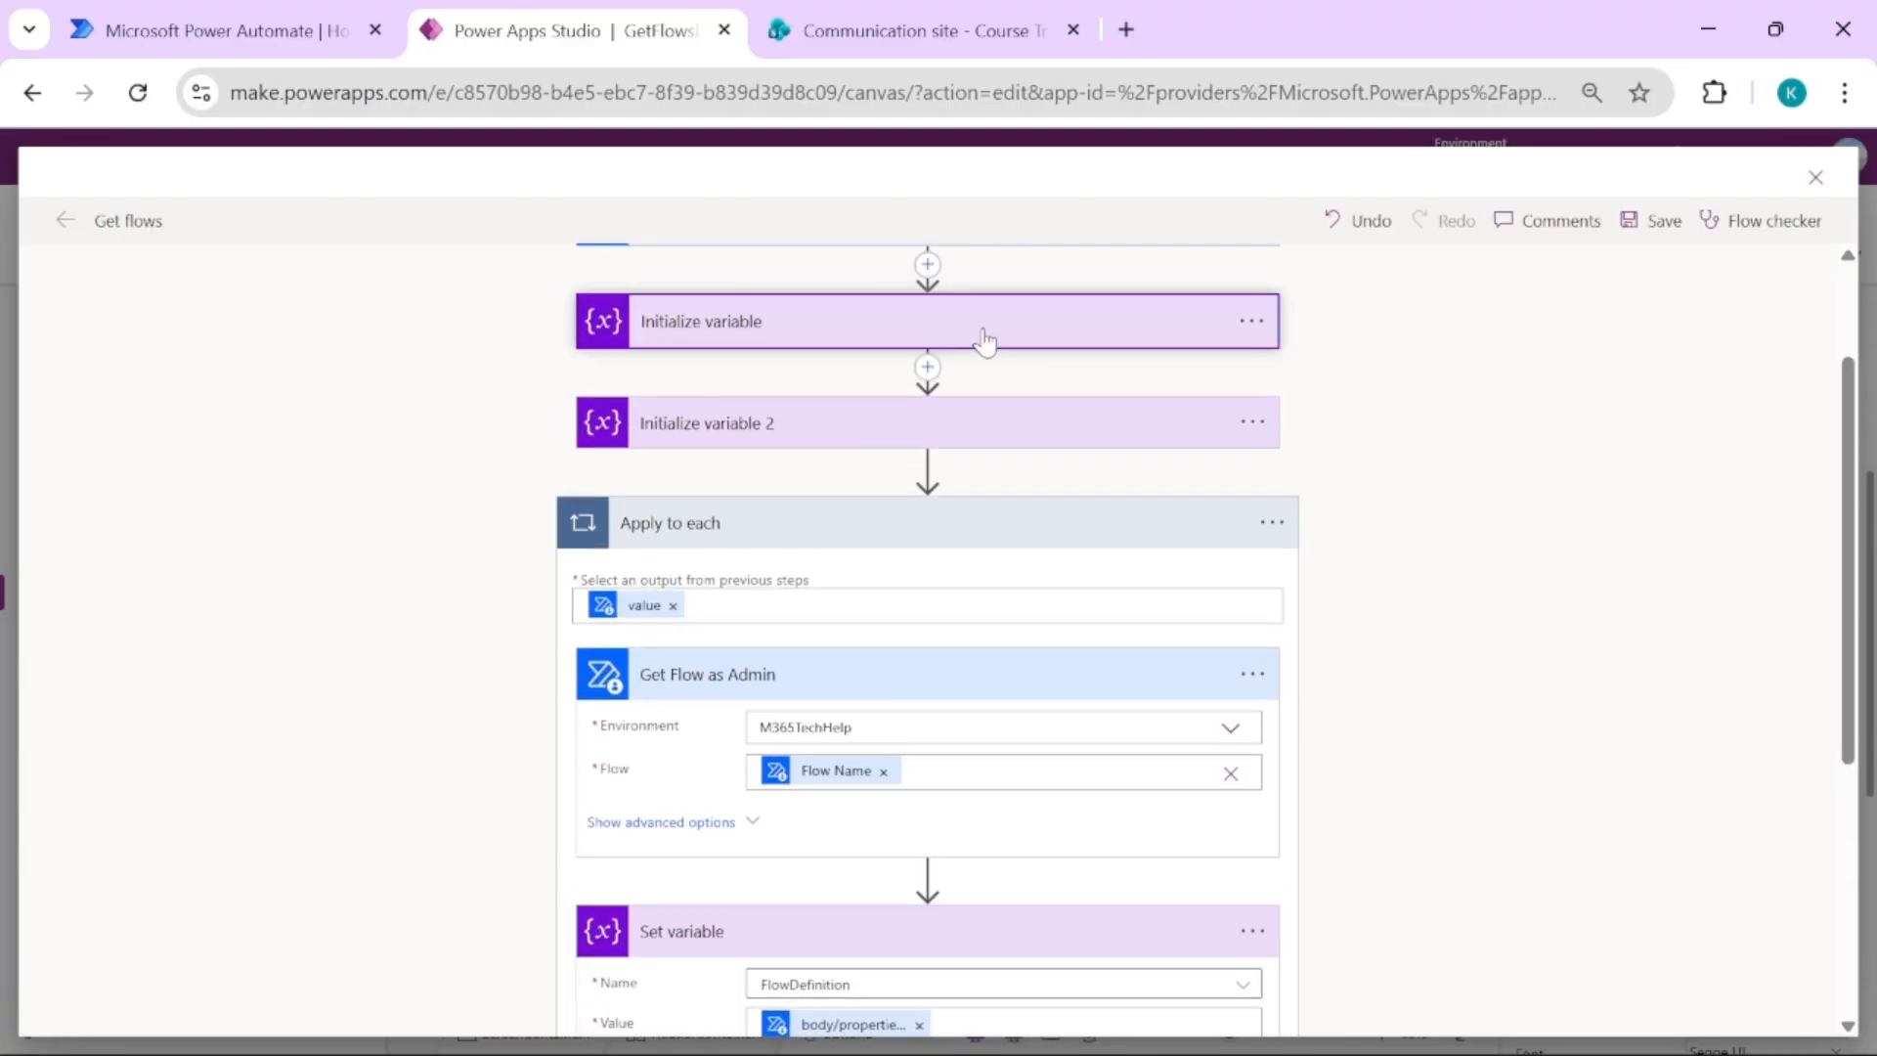
click(1254, 300)
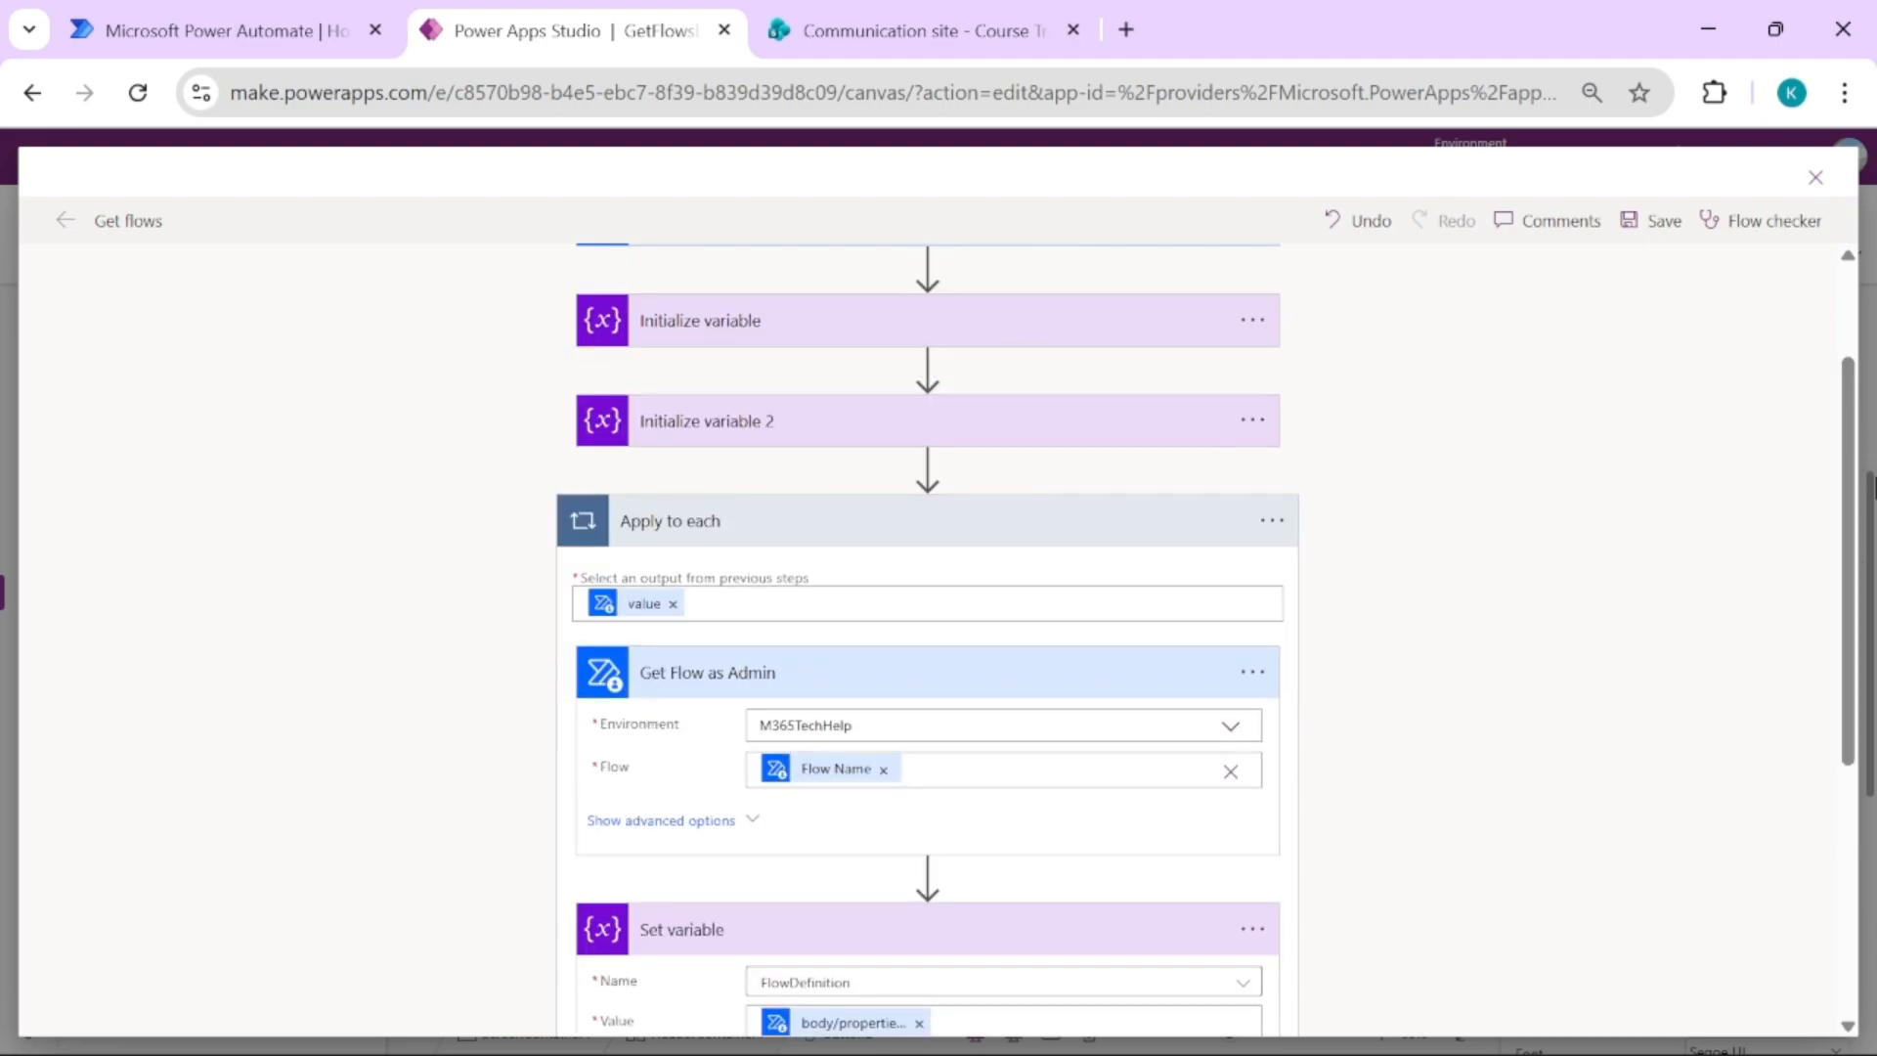
drag(1862, 575, 1847, 686)
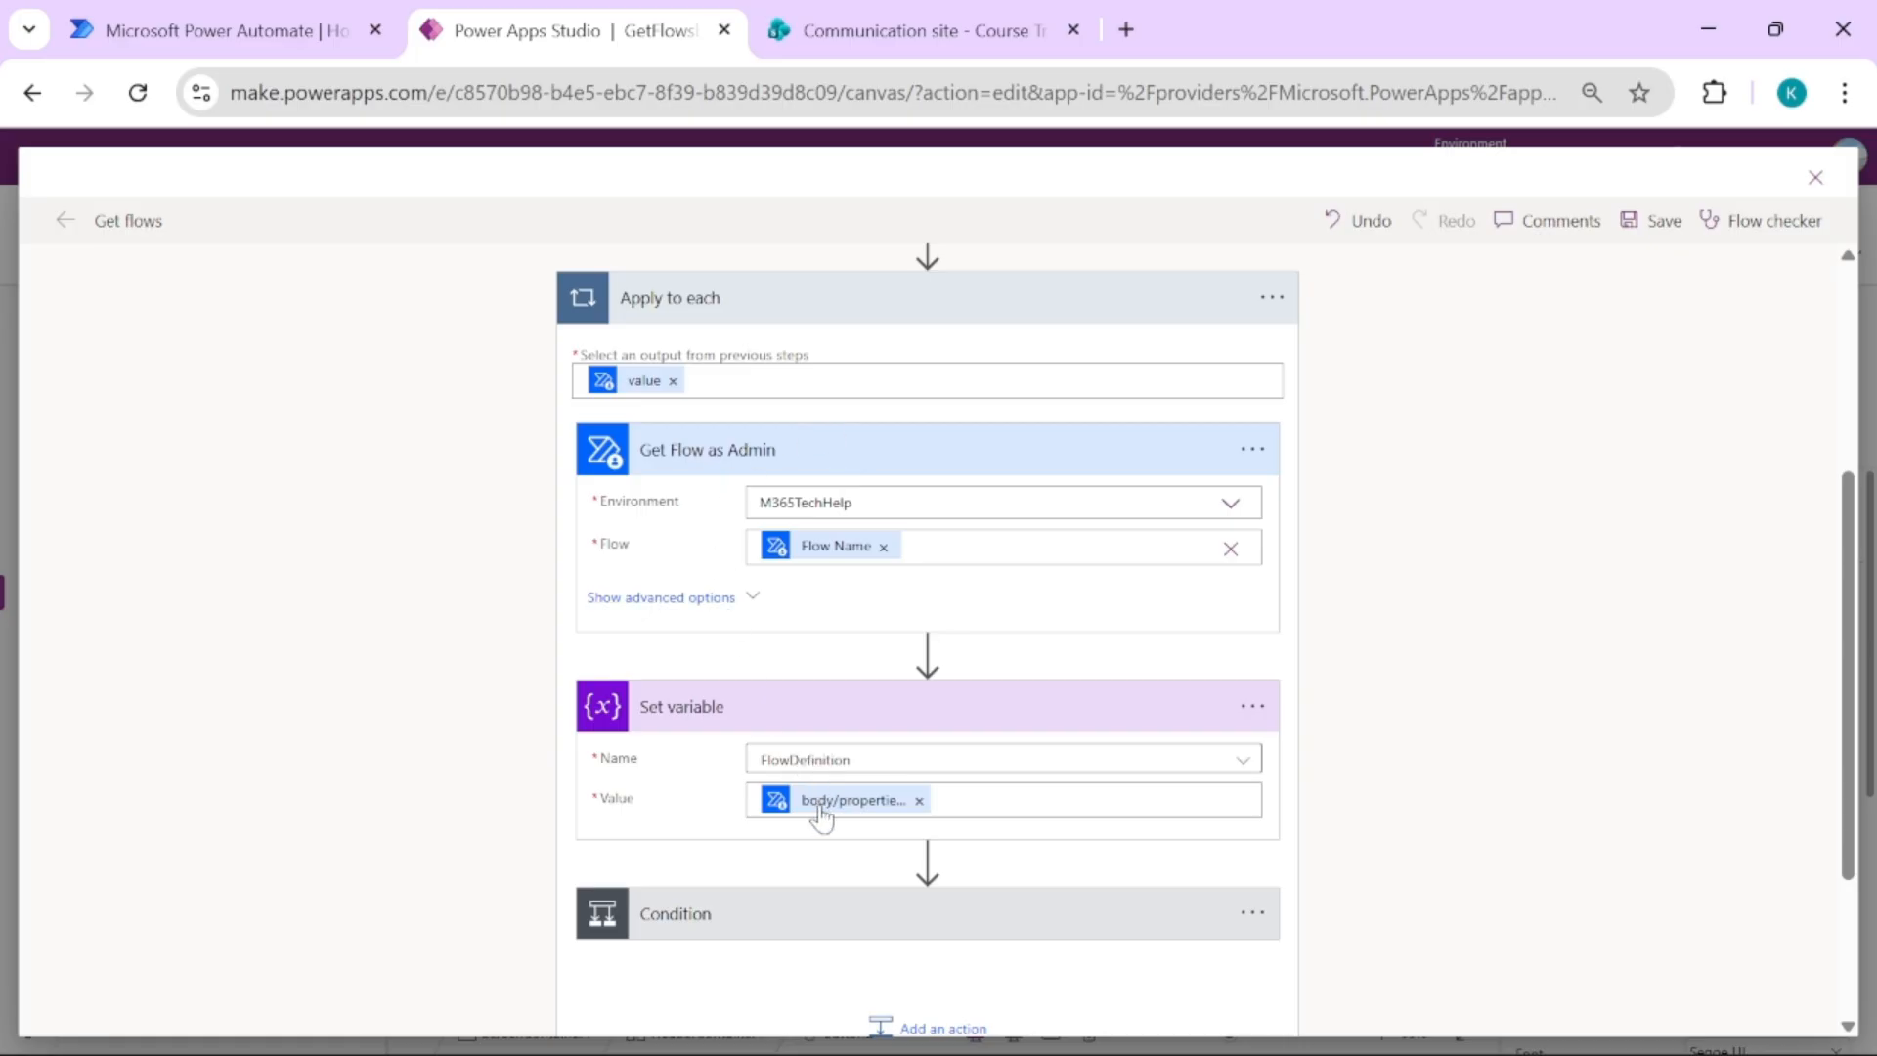
Browse the dynamic content available for the Value of the Set variable action
click(819, 814)
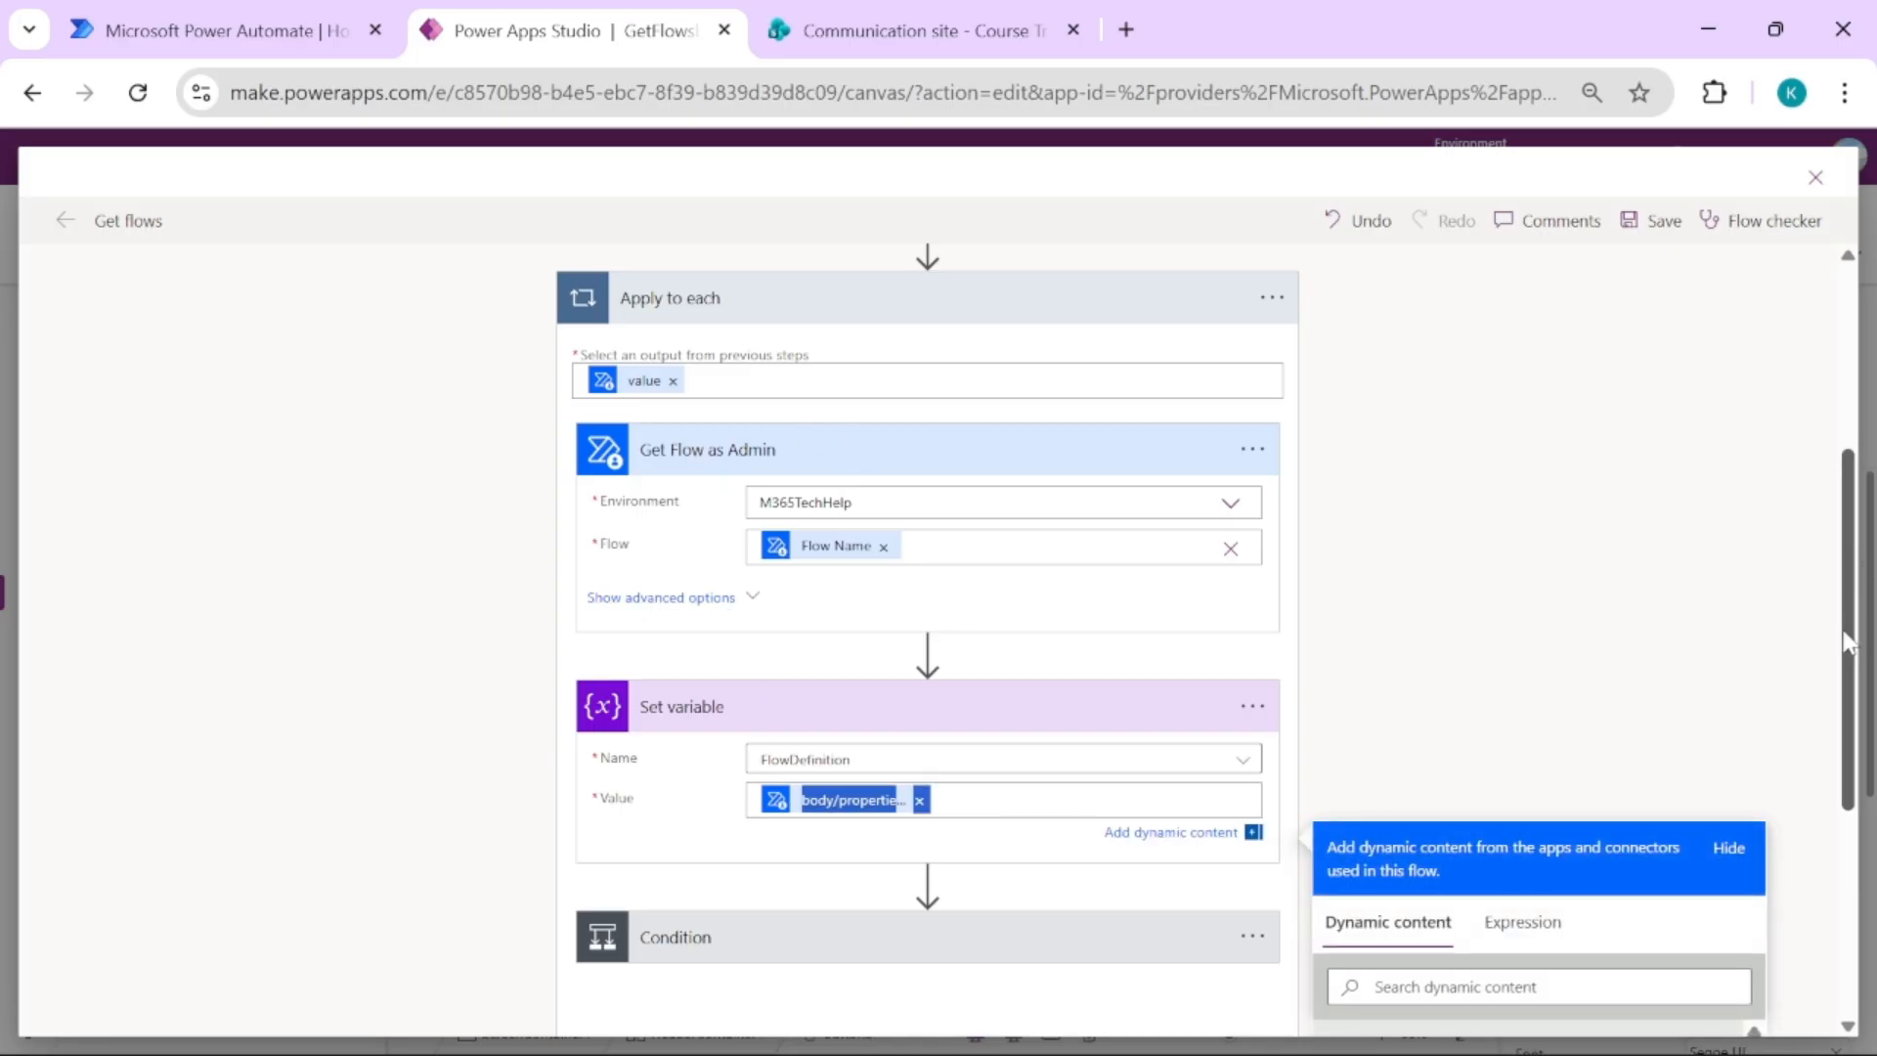
scroll(1791, 598, down, 2)
scroll(1757, 873, down, 5)
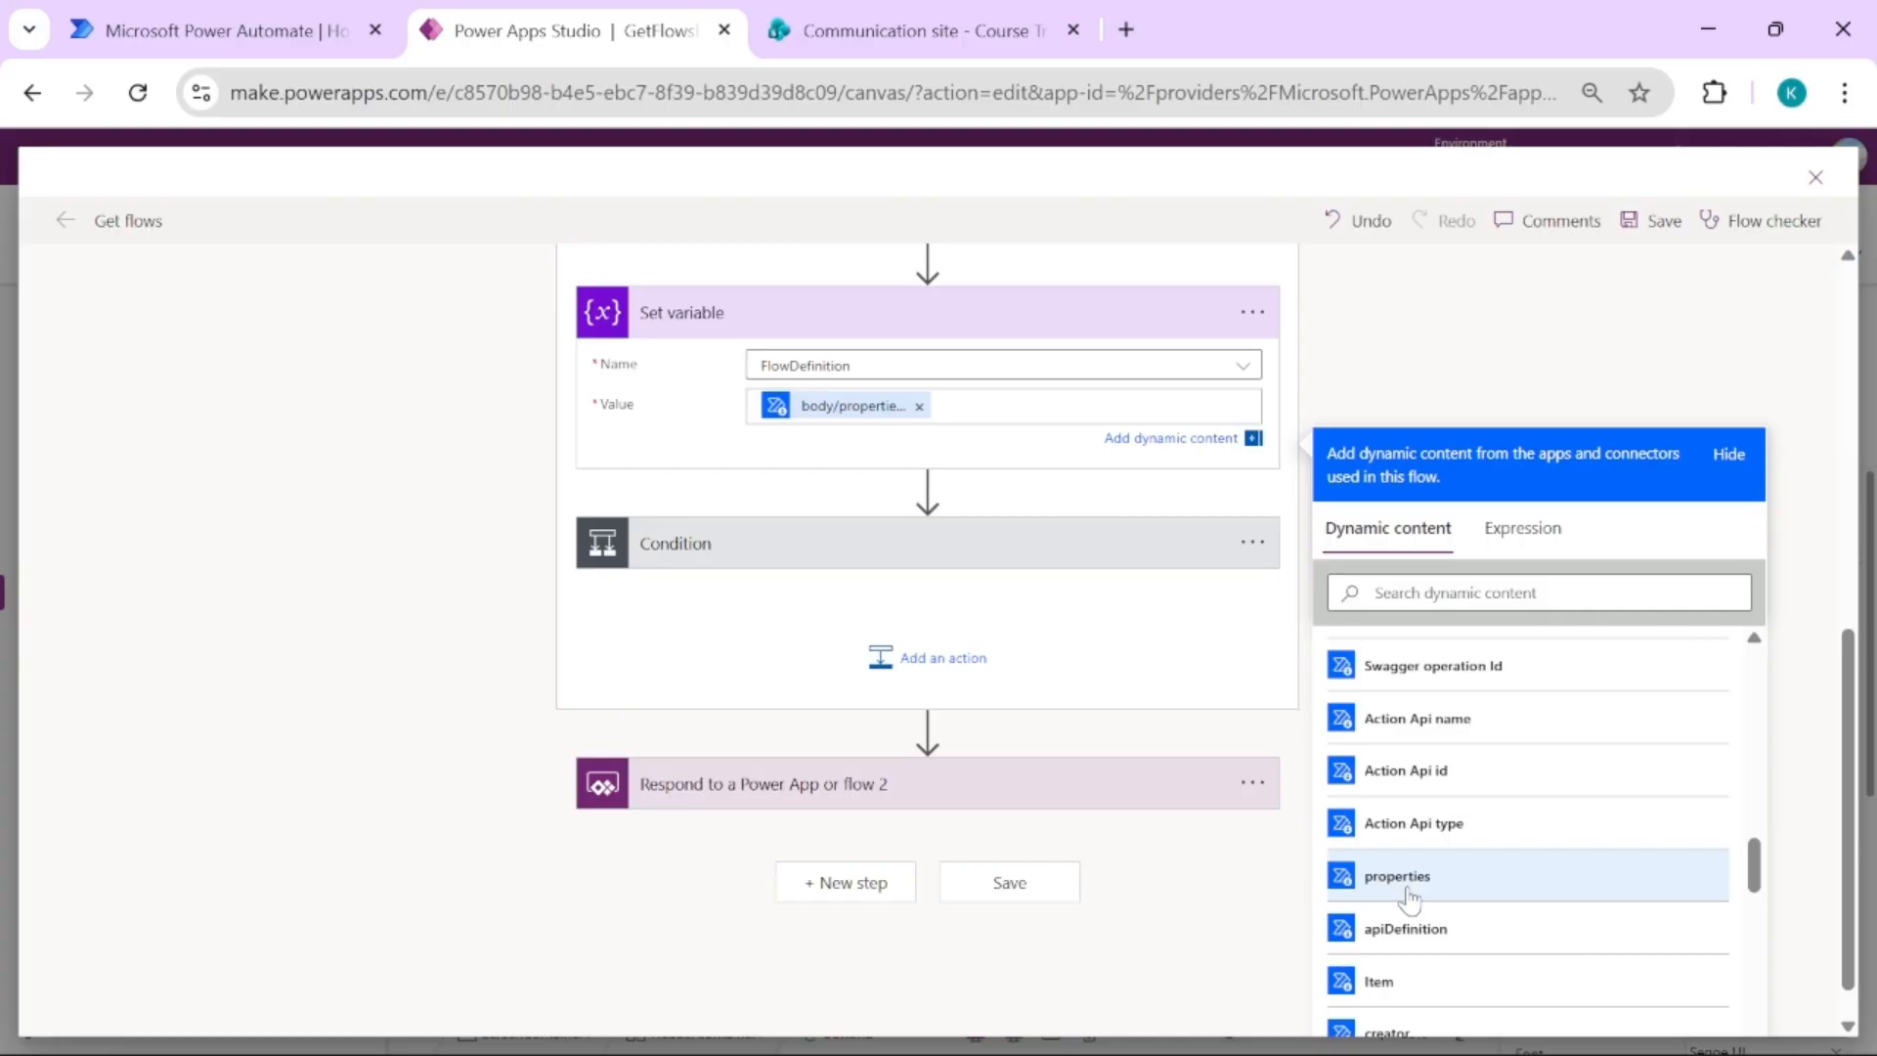
Copy the token in Set variable's Value into Notepad as plain text and highlight its definition property
double_click(863, 407)
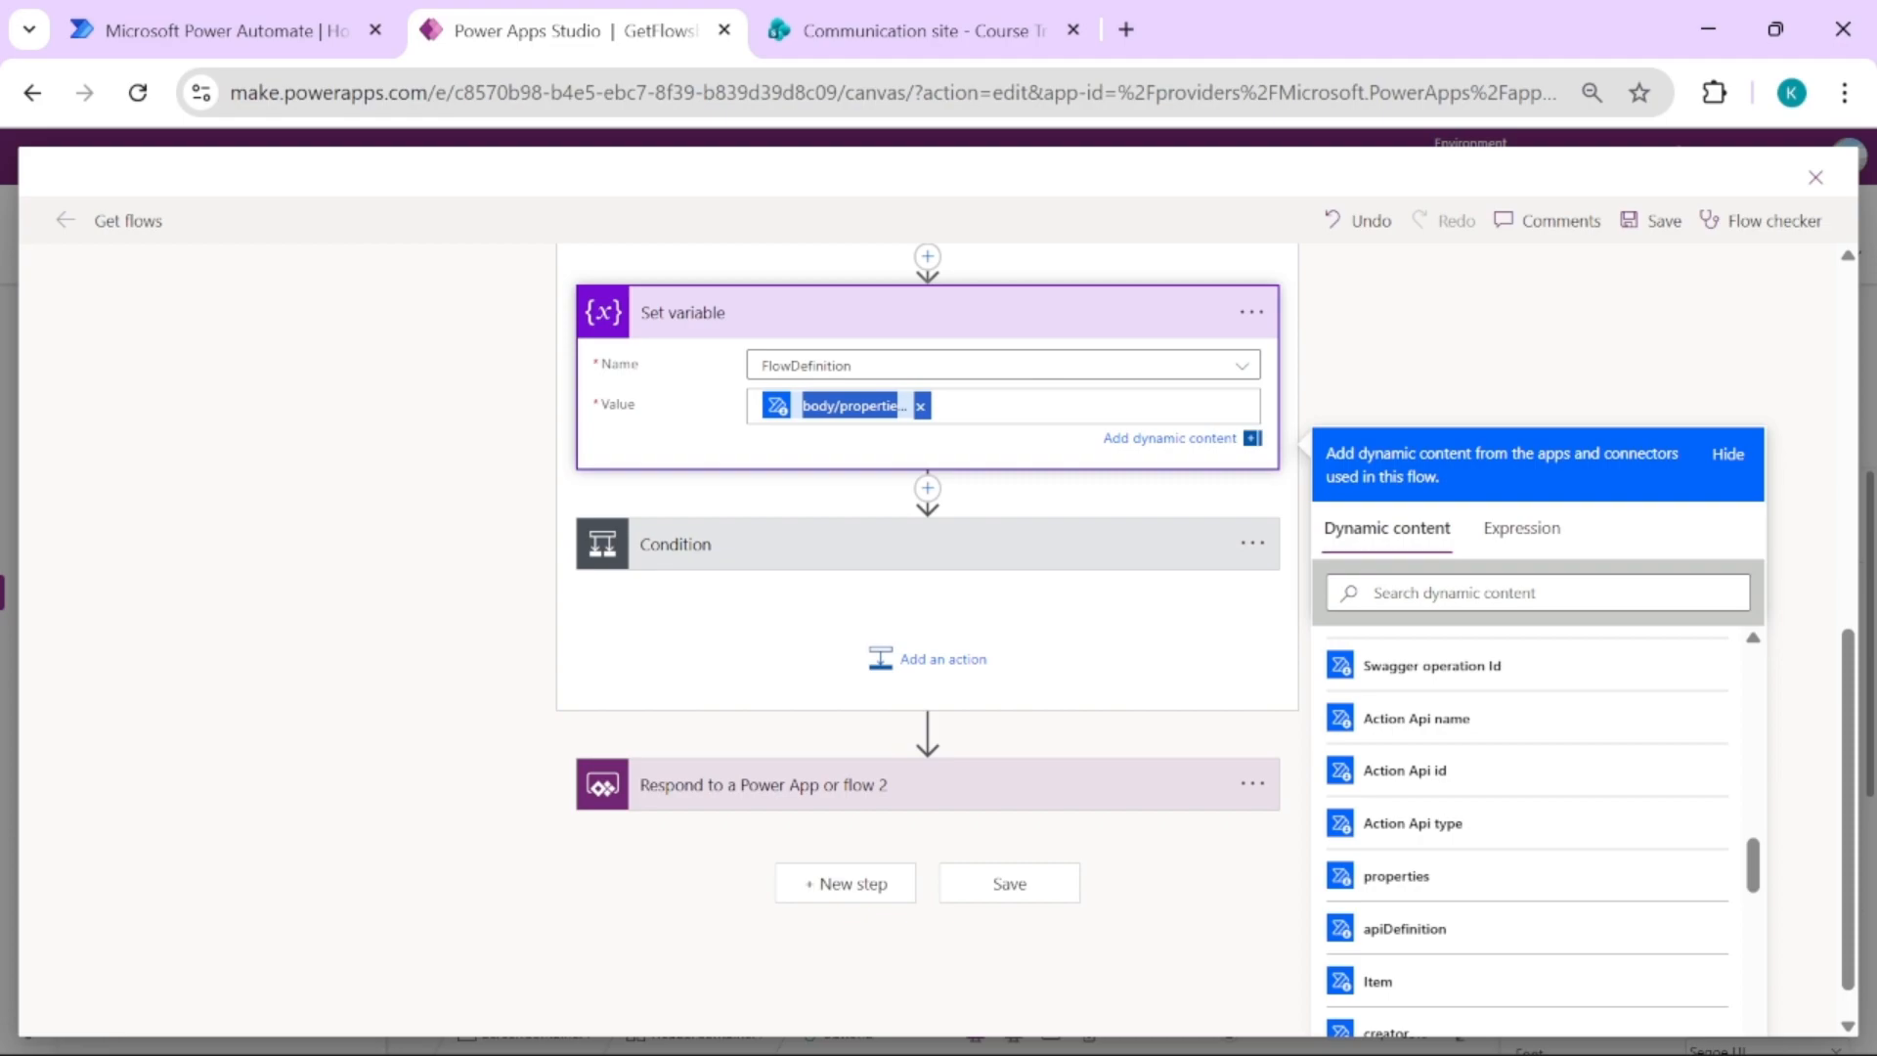
key(super+r)
text(n)
key(Down)
key(Return)
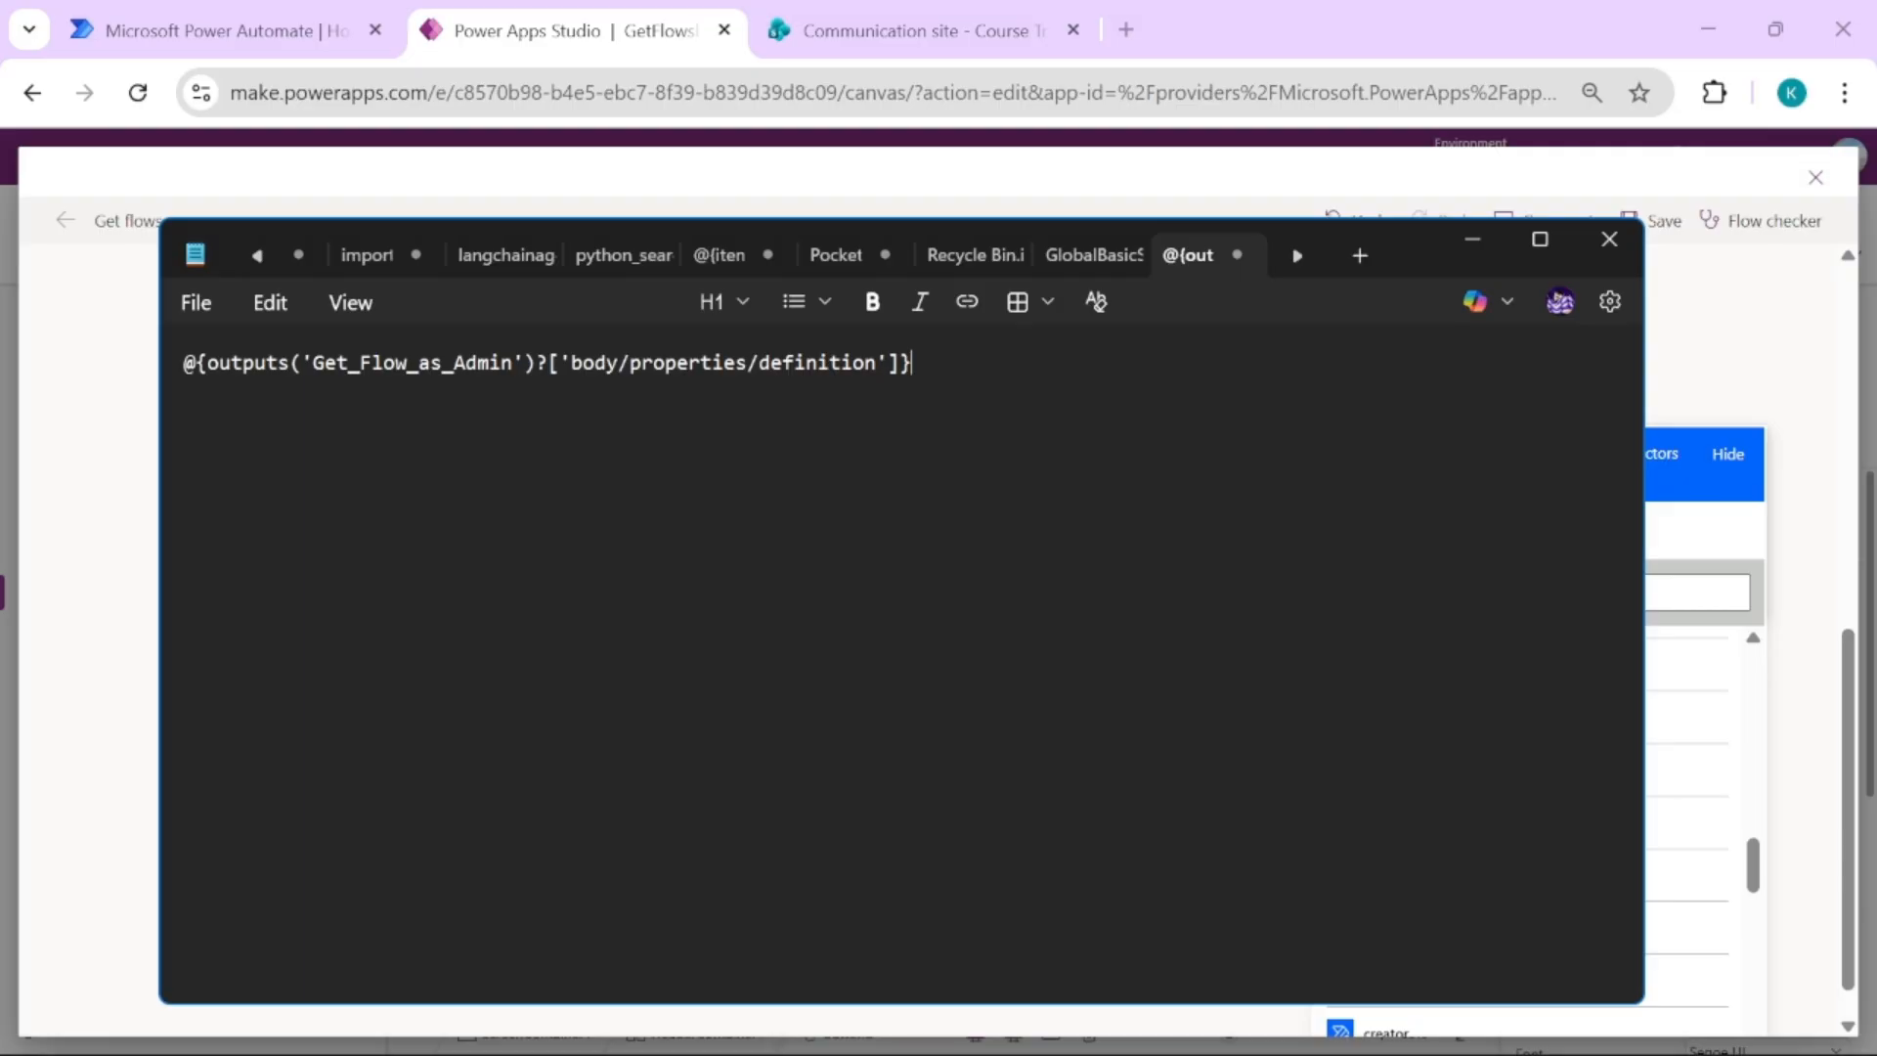
drag(759, 362, 866, 361)
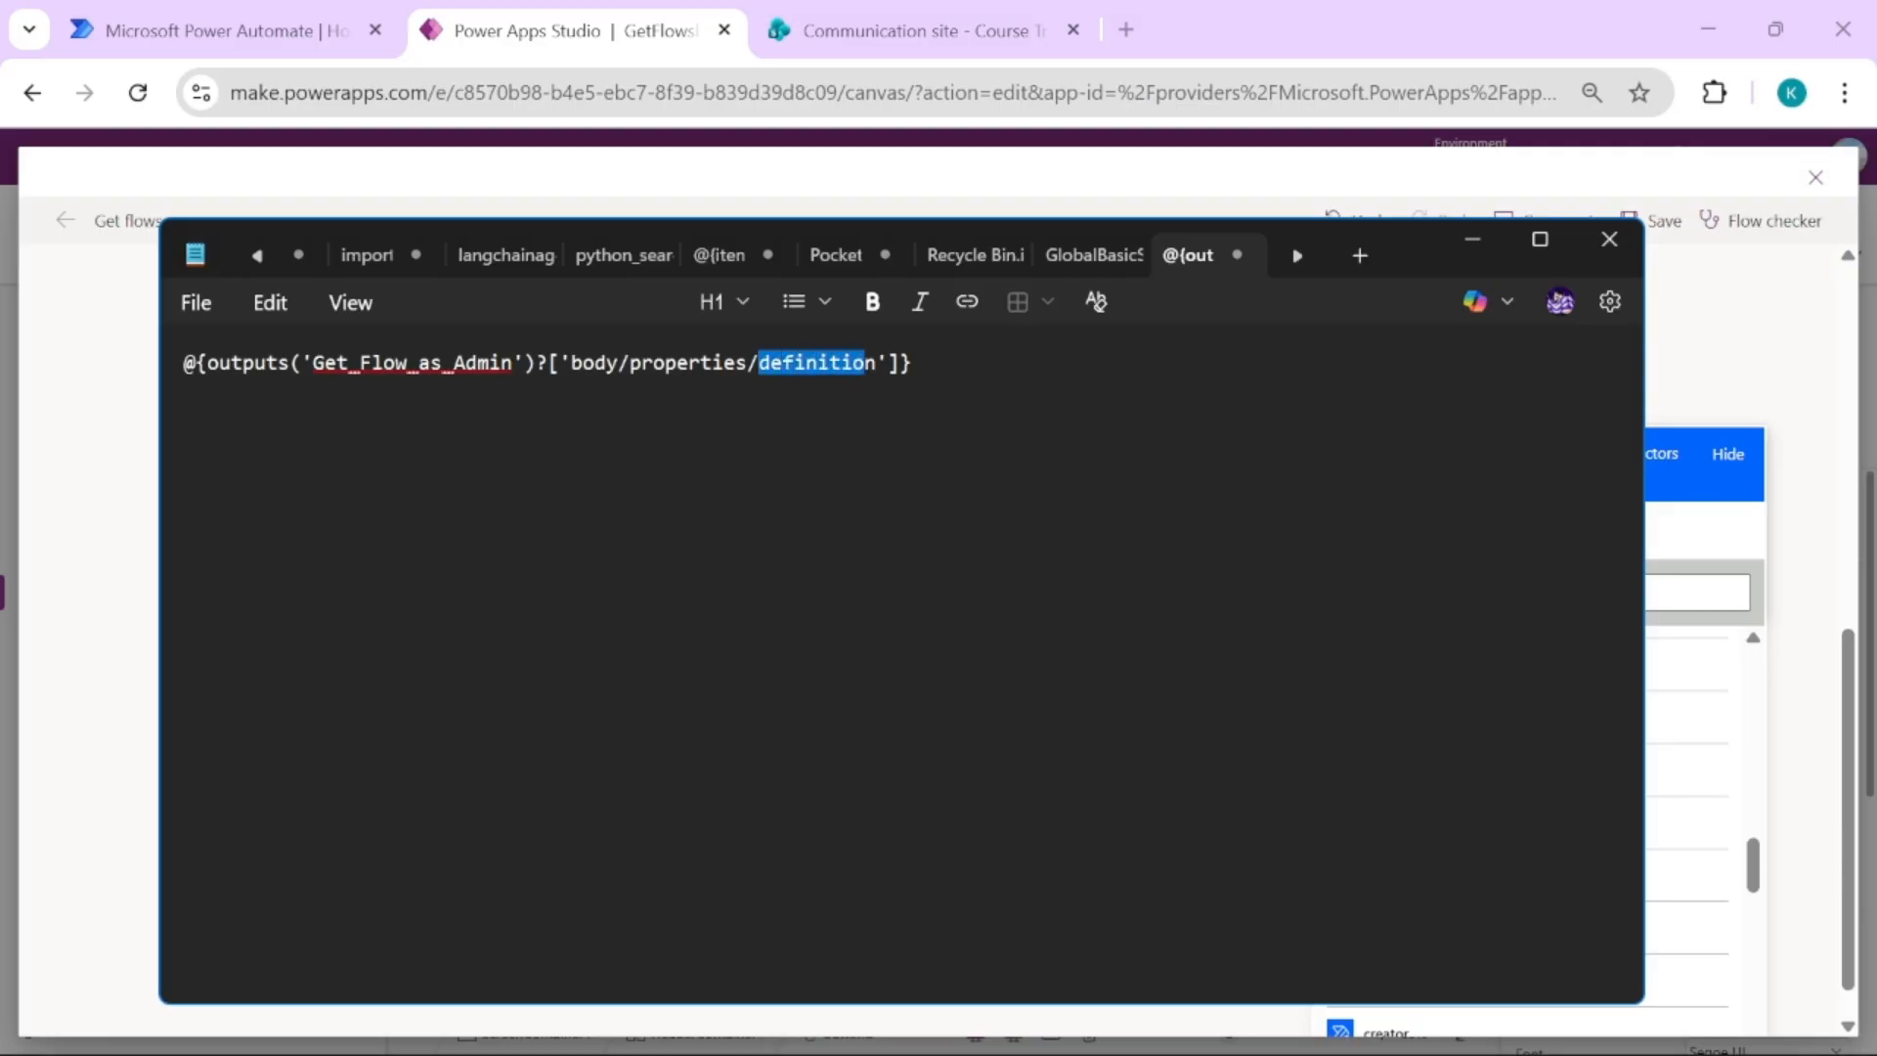
Strip the surrounding @{ } from the expression in Notepad, leaving outputs('Get_Flow_as_Admin')?['body/properties/definition'], and select all of it
click(913, 363)
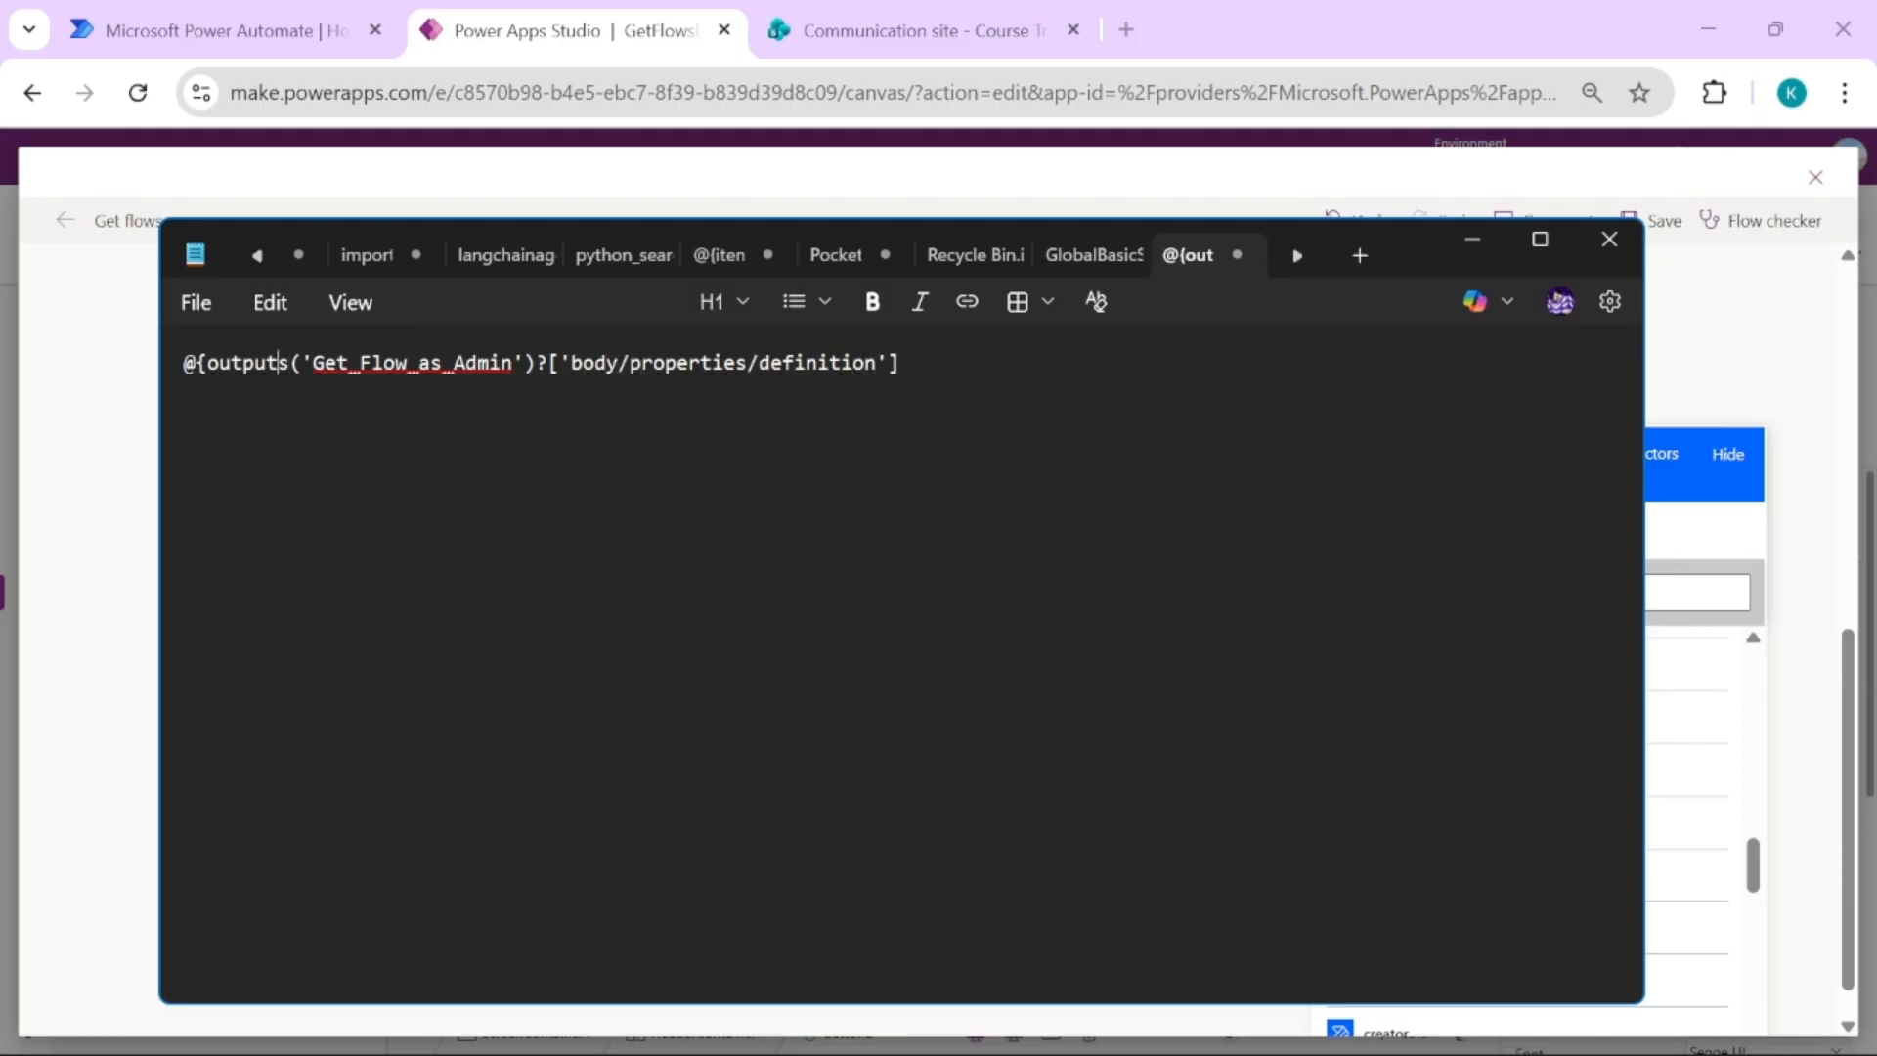
key(BackSpace)
key(BackSpace)
key(shift+Right)
key(shift+Right)
key(shift+Right)
key(shift+Right)
key(shift+Right)
key(shift+Right)
key(shift+Right)
key(shift+Right)
key(shift+Right)
key(shift+Right)
key(shift+Right)
key(shift+Right)
key(shift+Right)
key(shift+Right)
key(shift+Right)
key(shift+Right)
key(shift+Right)
key(shift+Right)
key(shift+Right)
key(shift+Right)
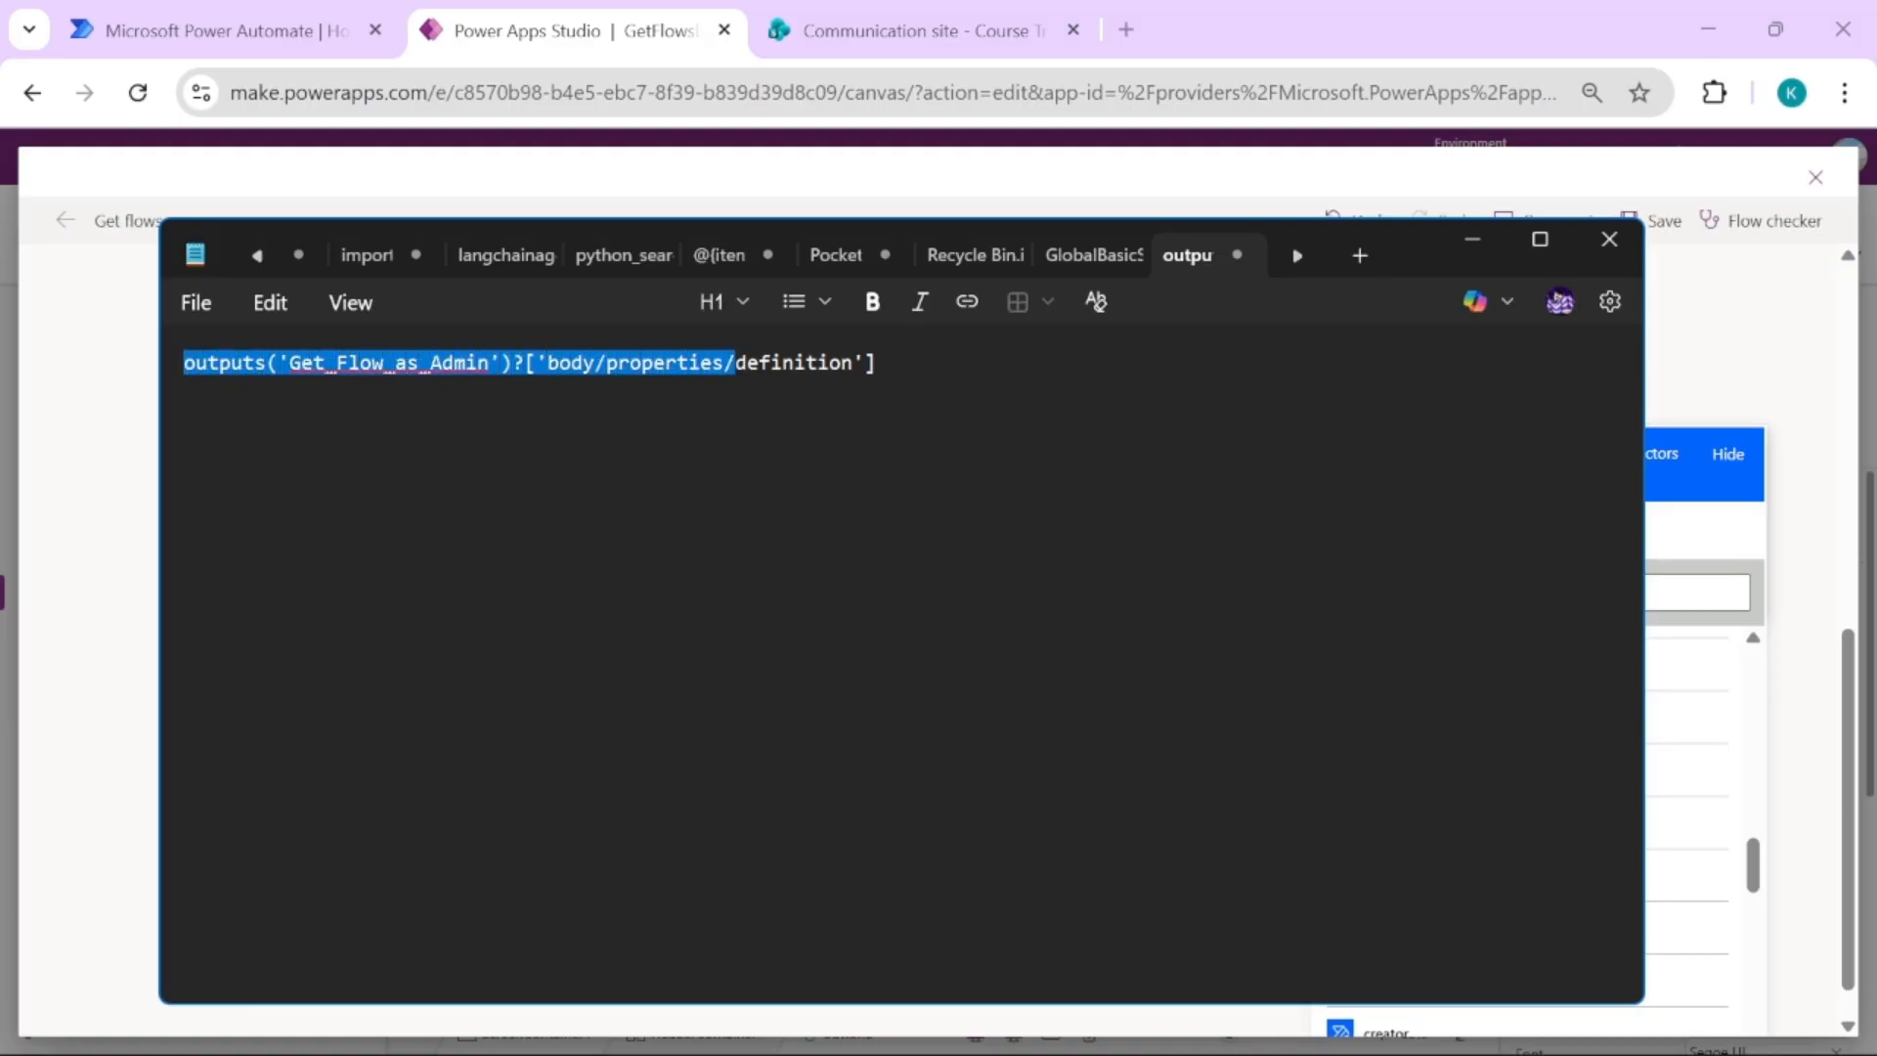
key(shift+Right)
key(shift+Right)
key(shift+Right)
key(shift+Right)
key(shift+Right)
key(shift+Right)
key(shift+Right)
key(shift+Right)
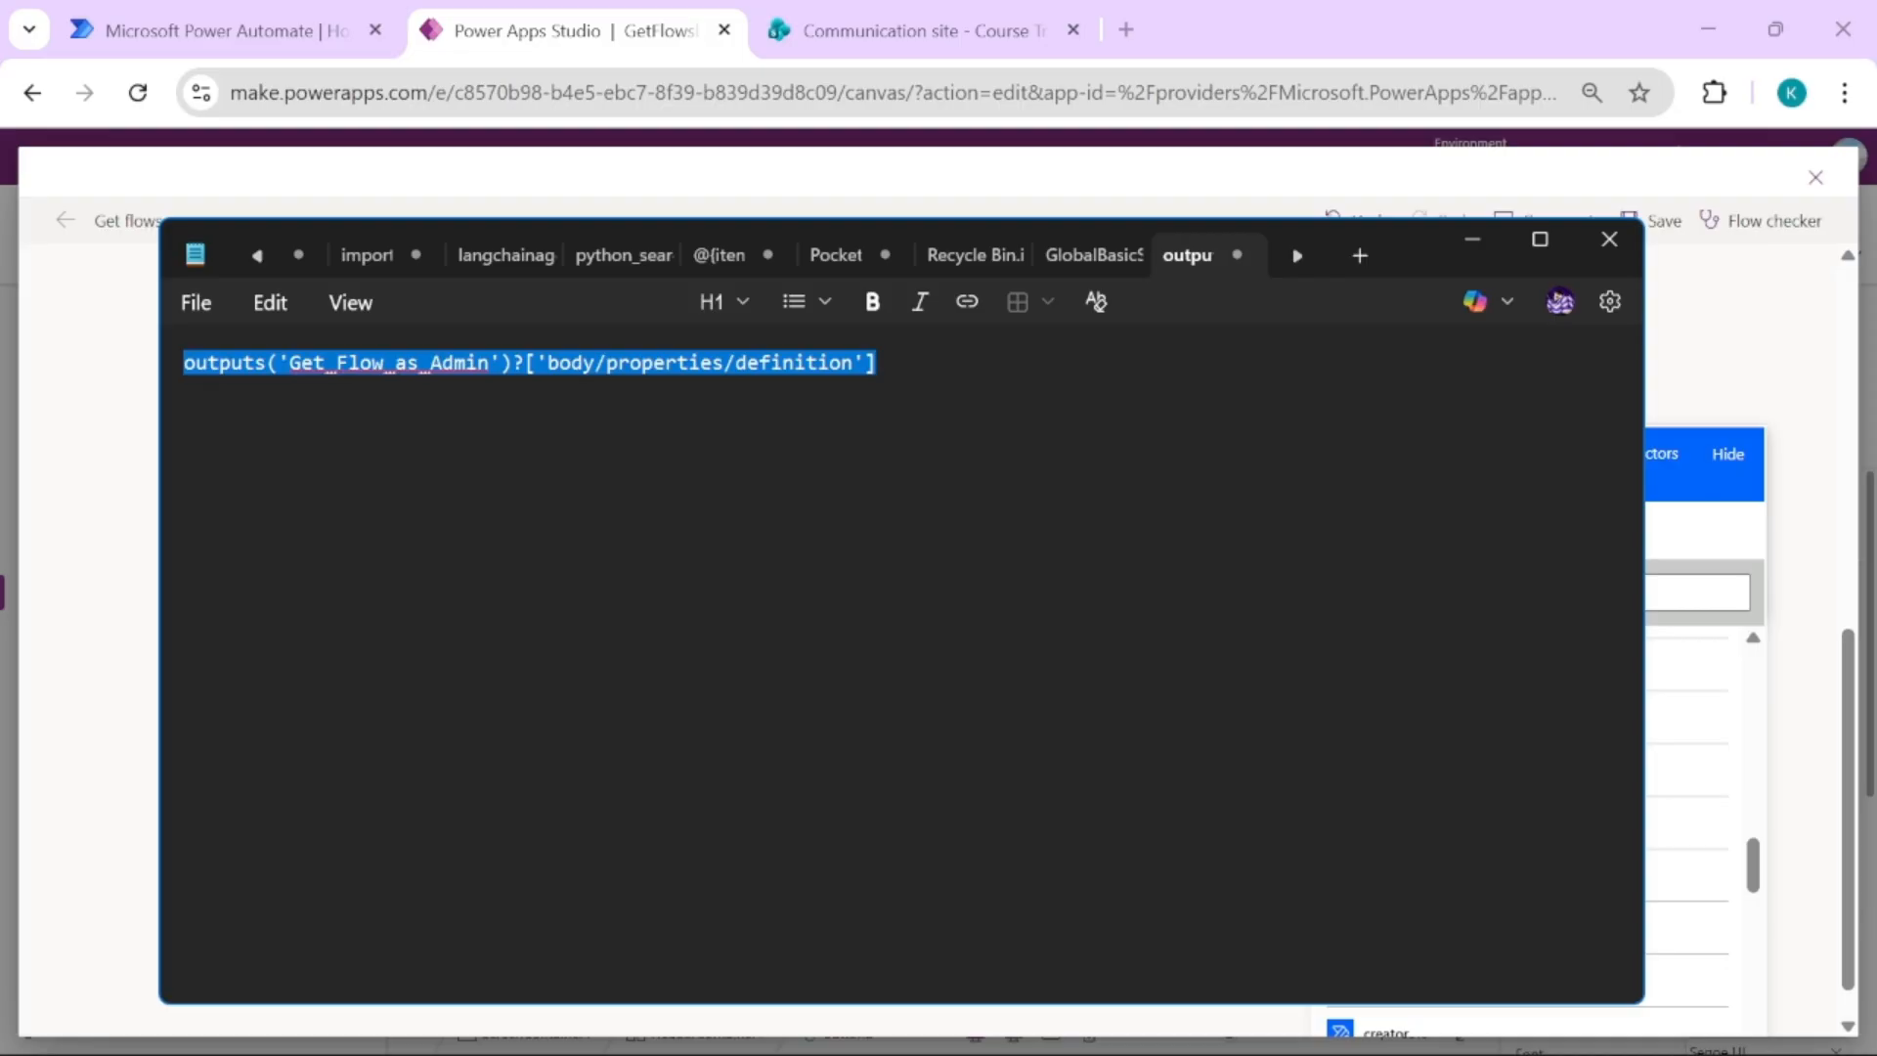
Back in the flow editor, insert the copied outputs expression into Set variable's Value and remove that duplicate token again
key(alt+Tab)
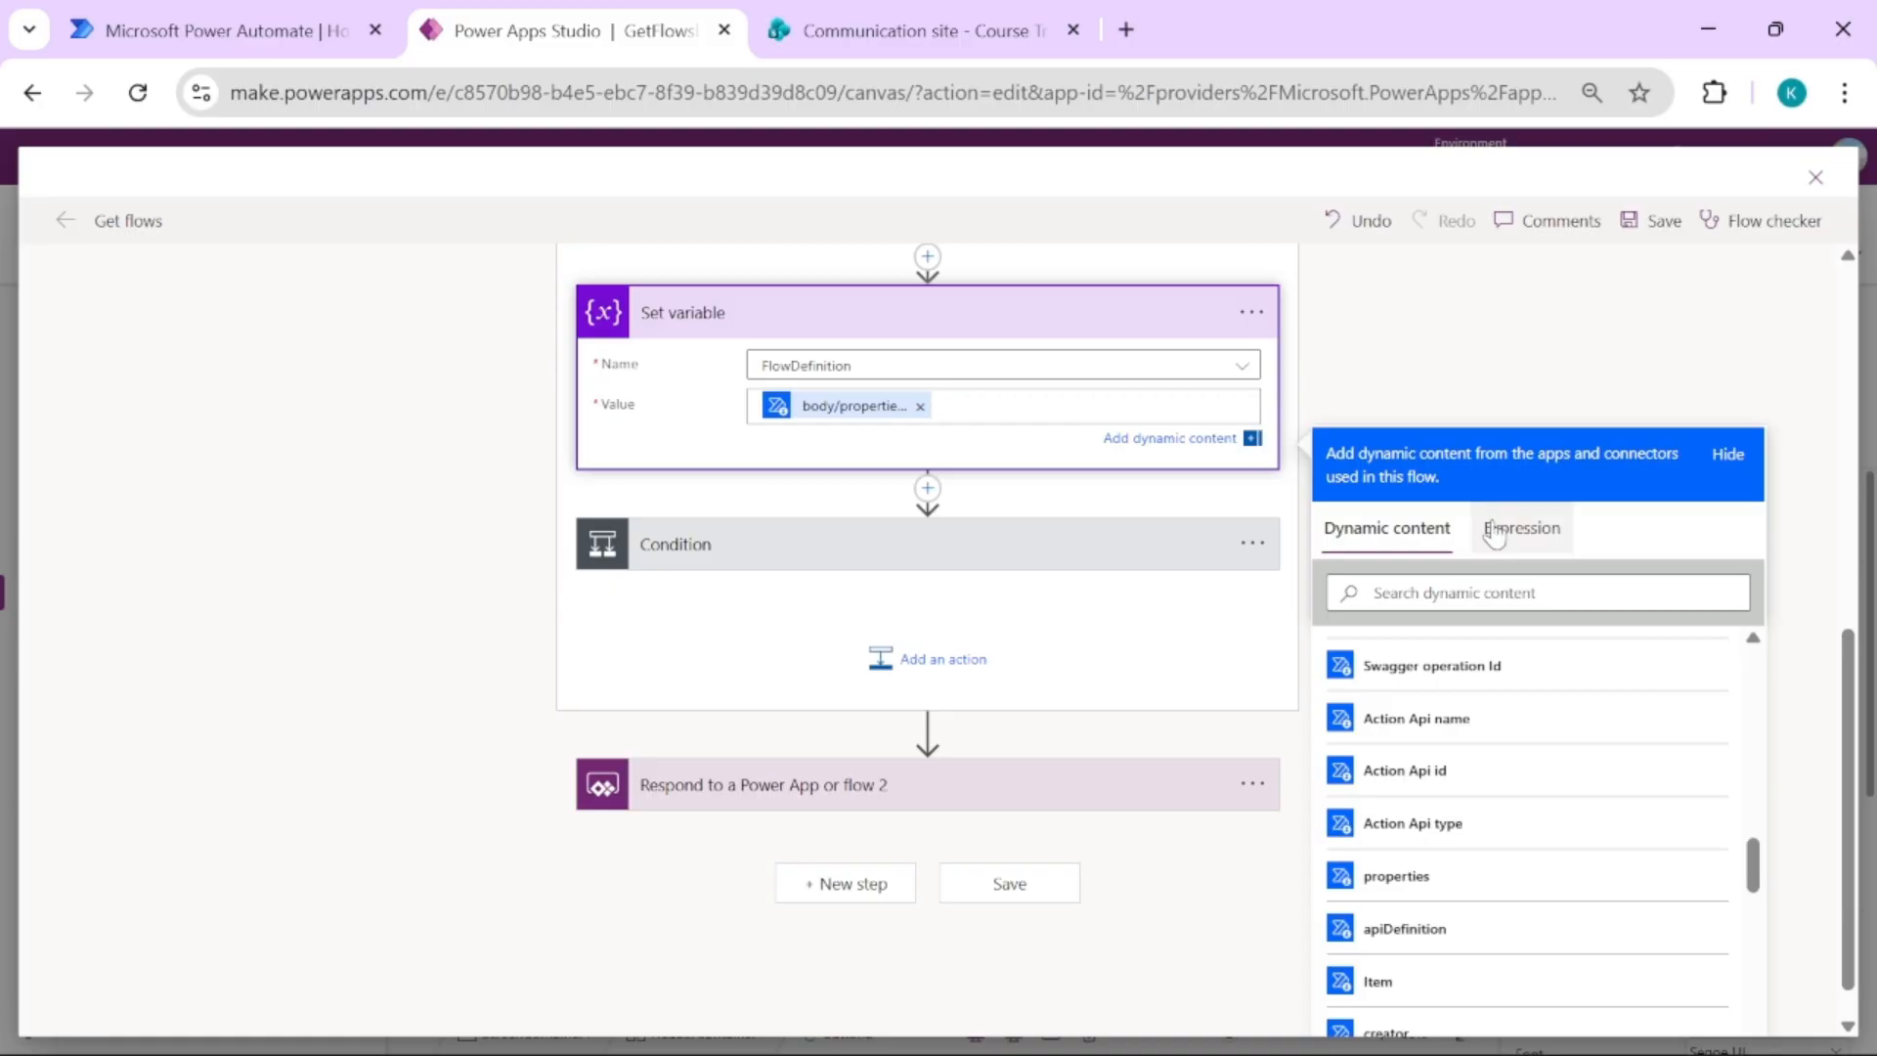
click(1525, 528)
key(ctrl+v)
click(1373, 668)
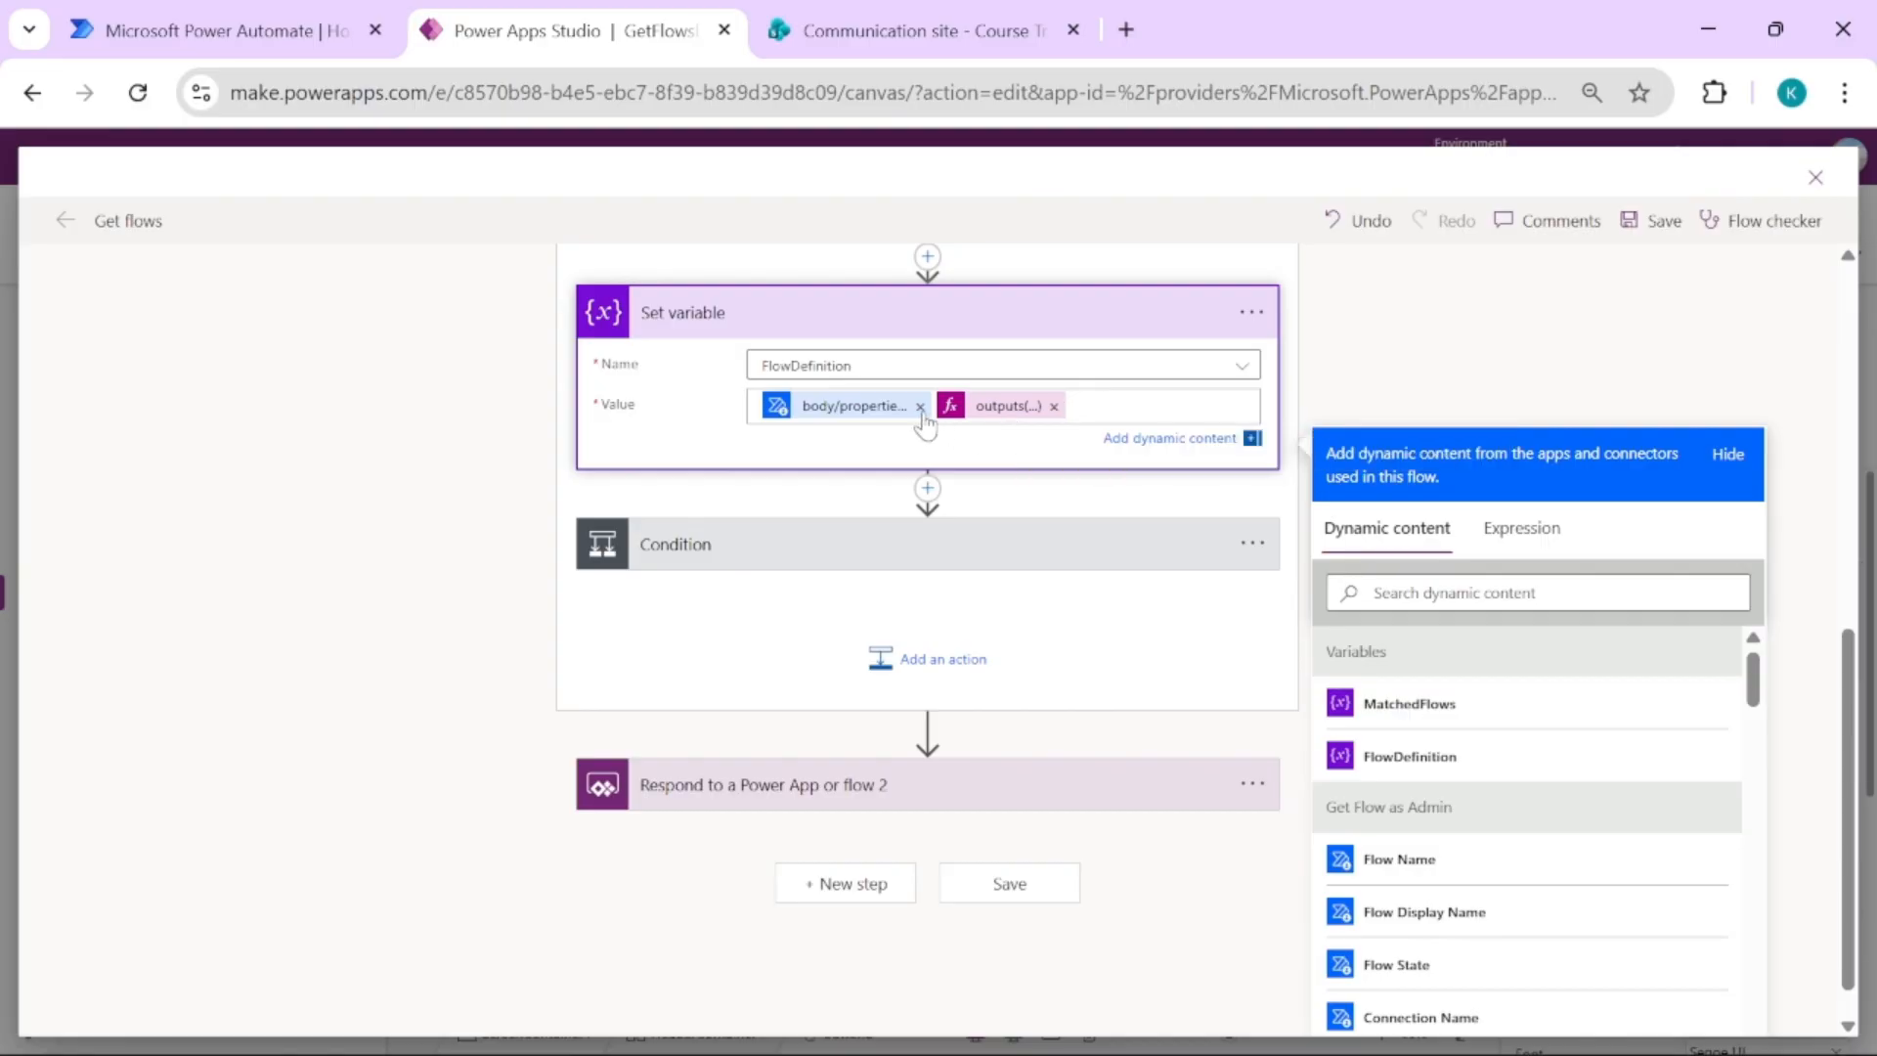
click(1054, 406)
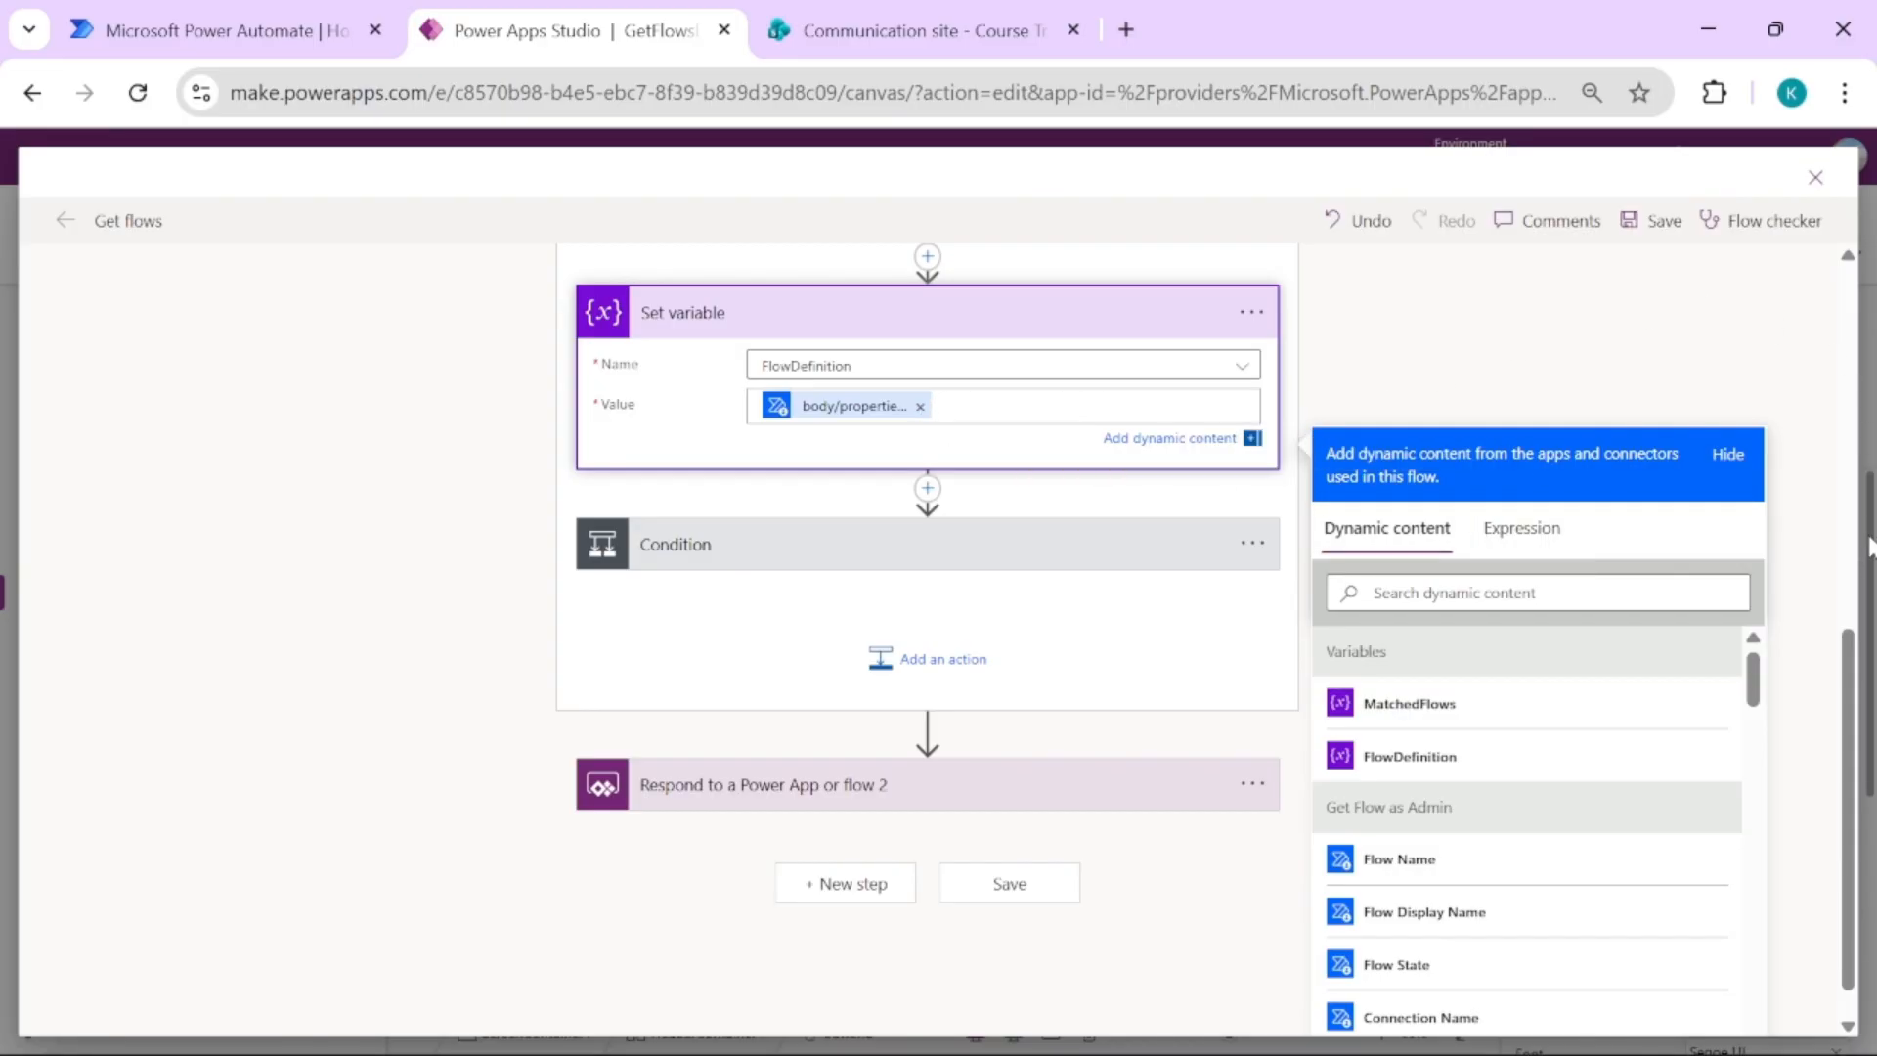
Expand the Condition action to examine its two criteria and branches, and return to the beginning of the flow
click(1033, 550)
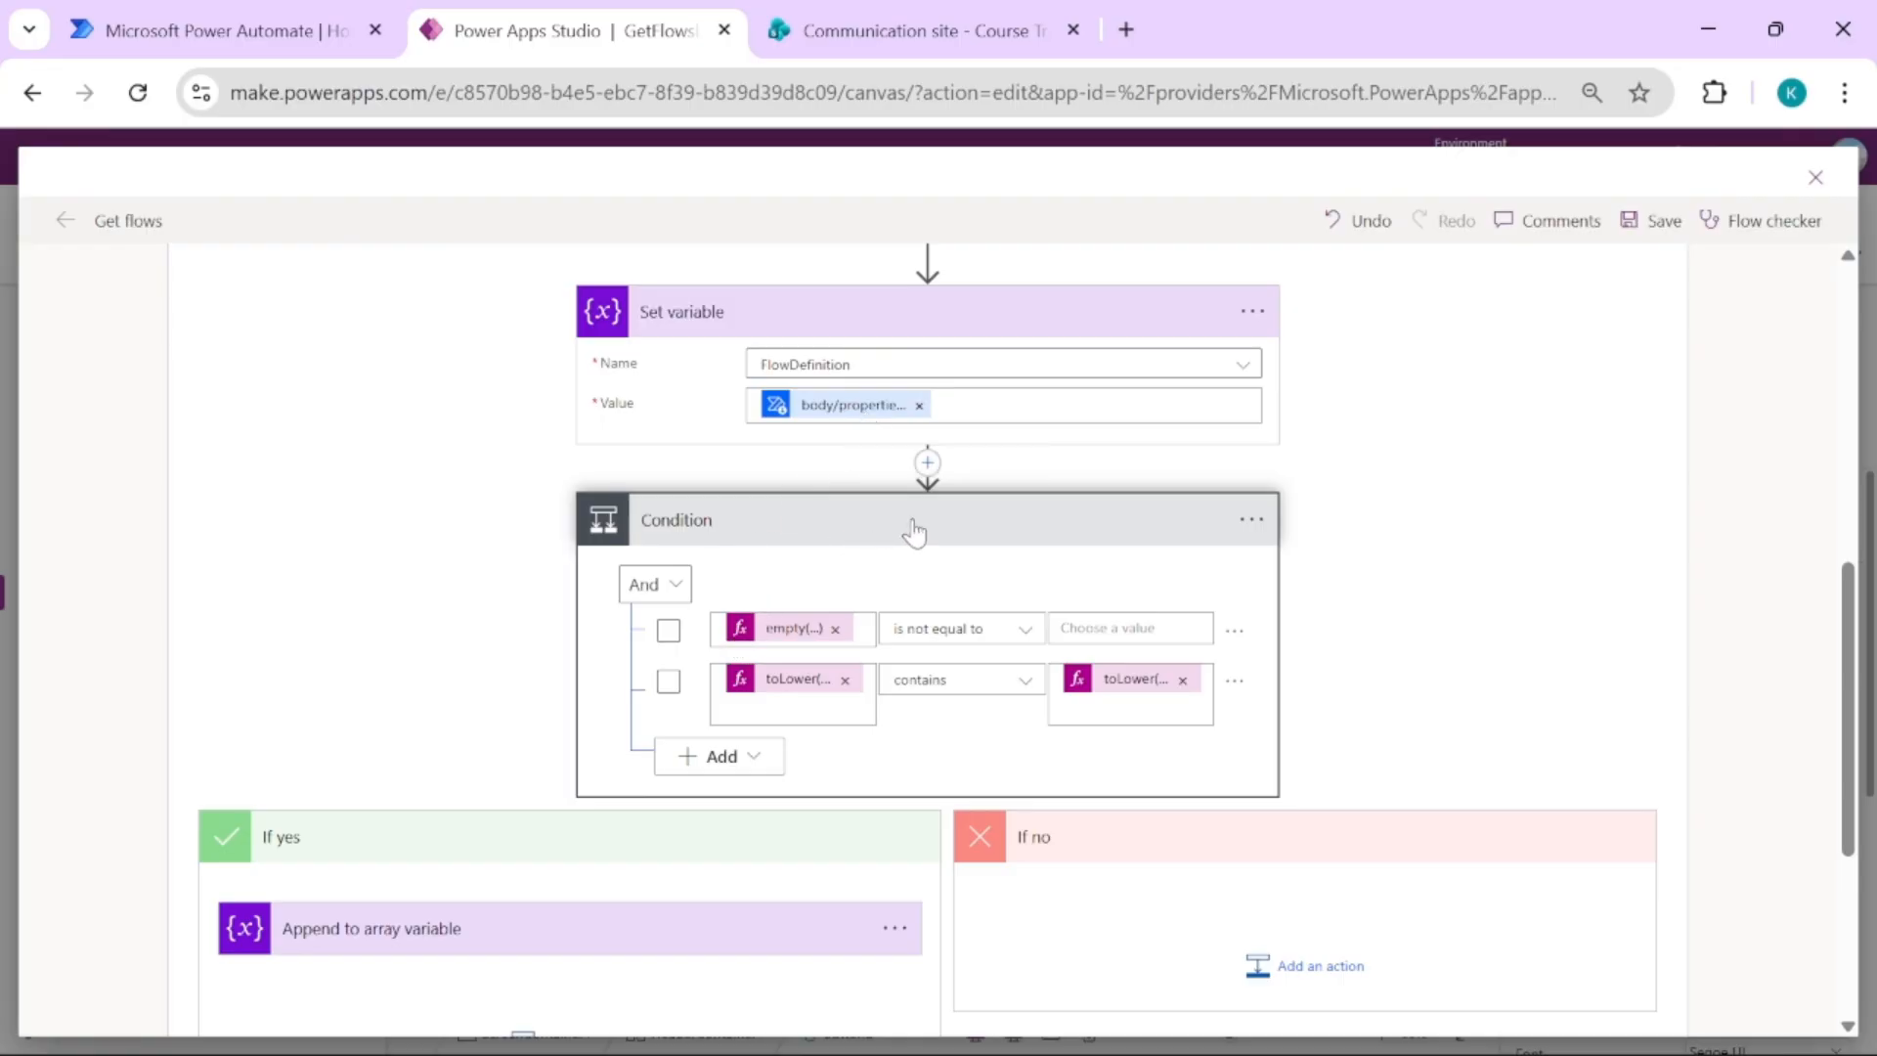
drag(1851, 647, 1850, 345)
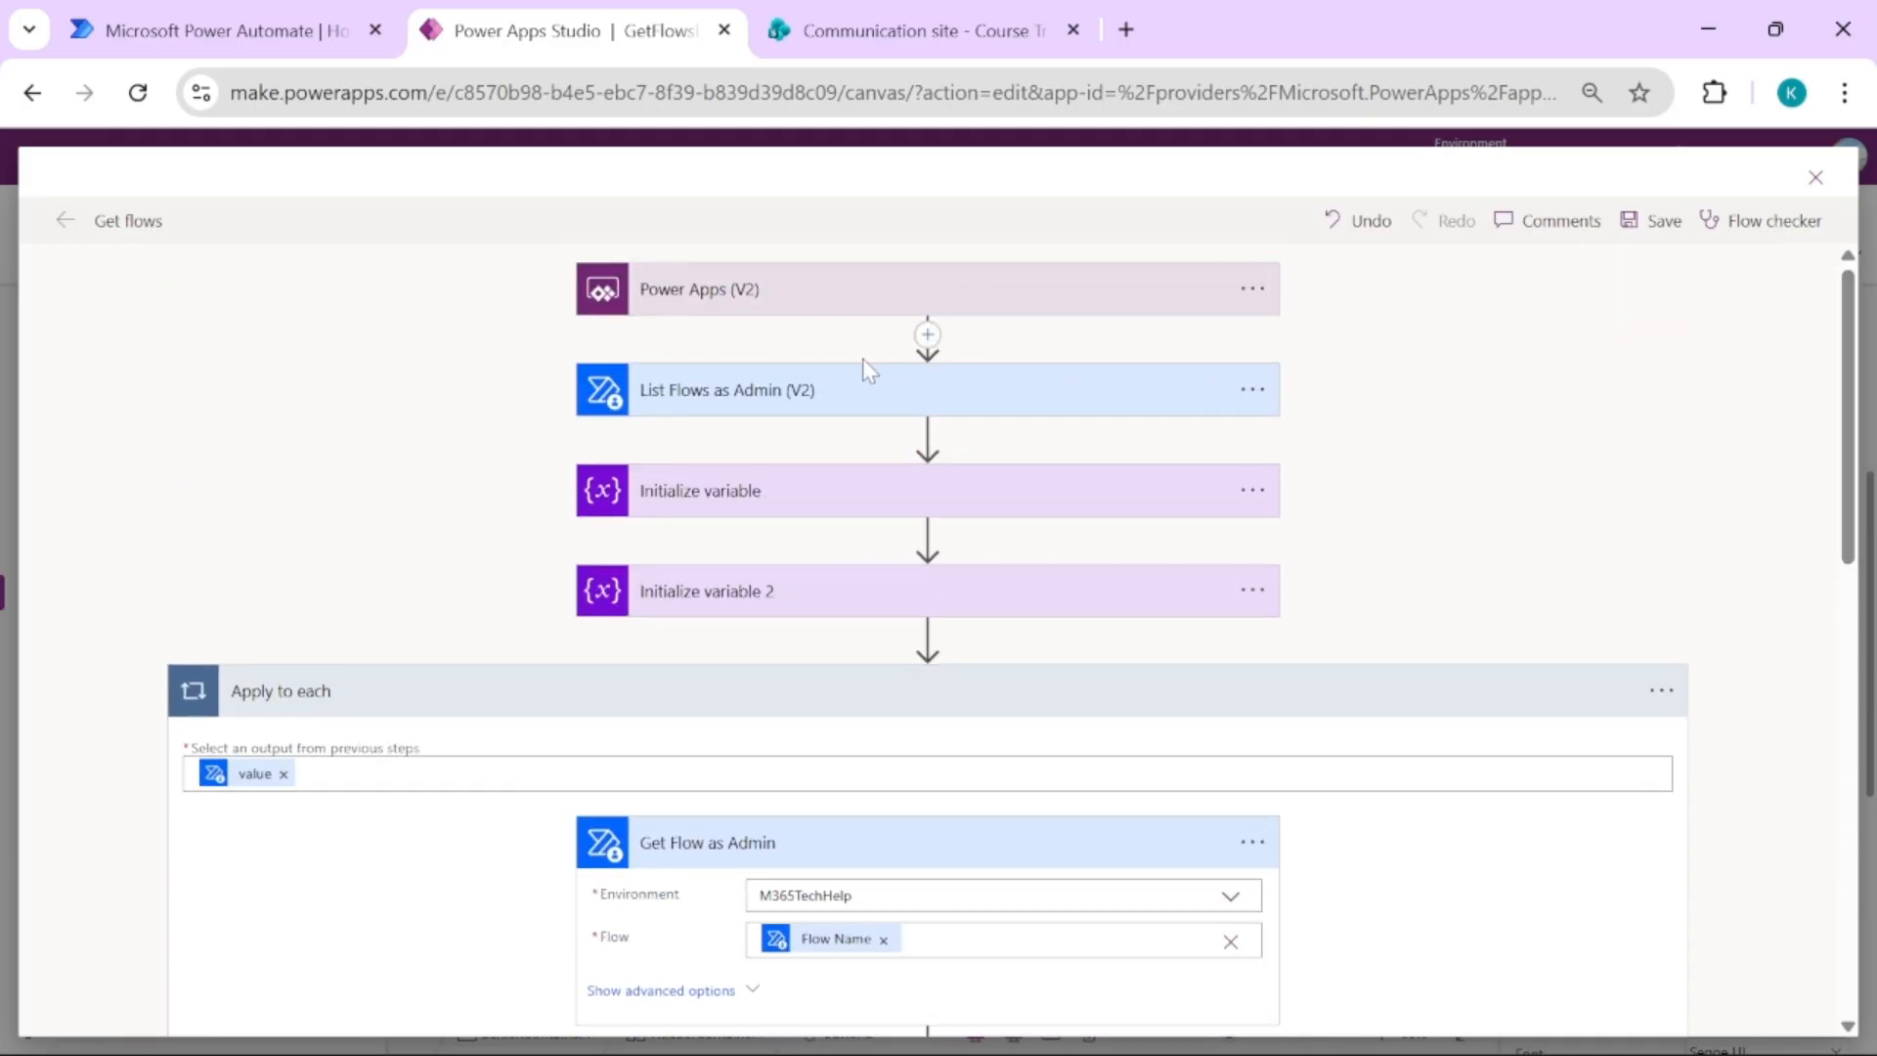
Examine the Power Apps (V2) trigger's SiteUrl and ListId inputs and the empty() expression in the Condition's first criterion
click(889, 308)
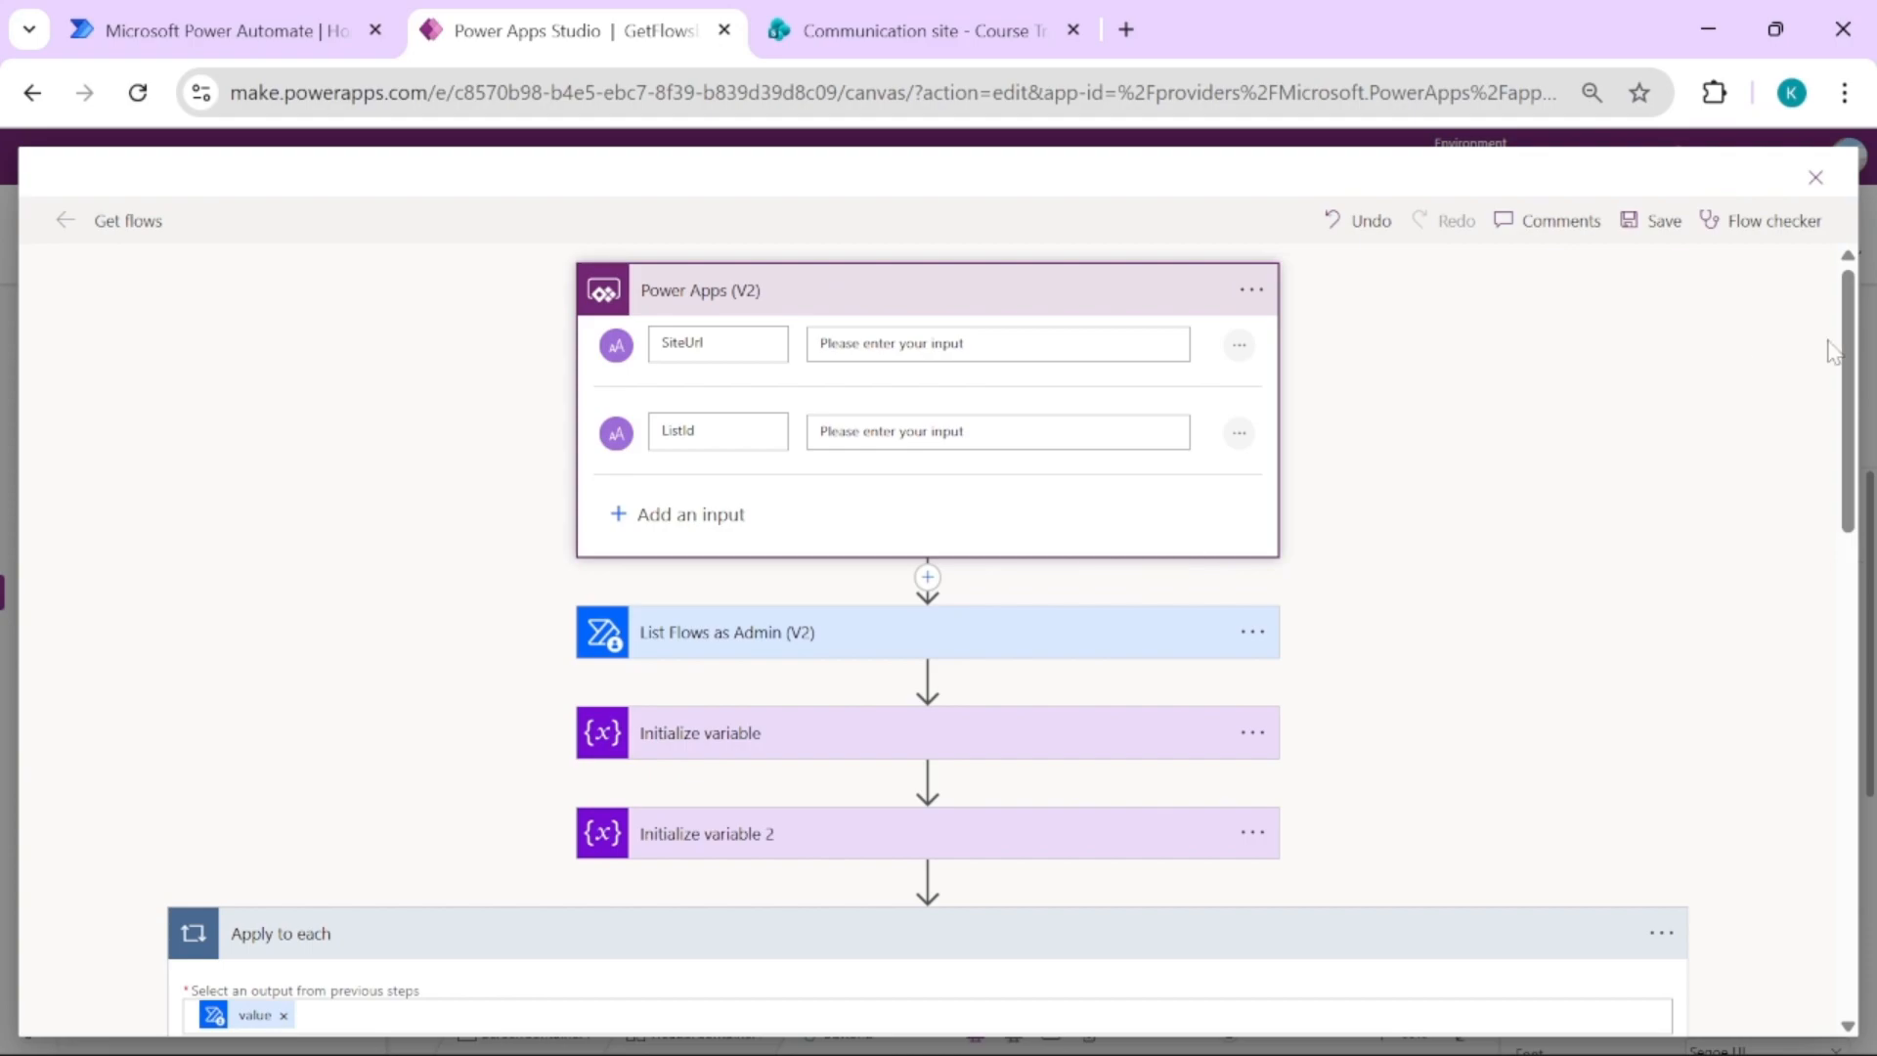
drag(1824, 622, 1810, 817)
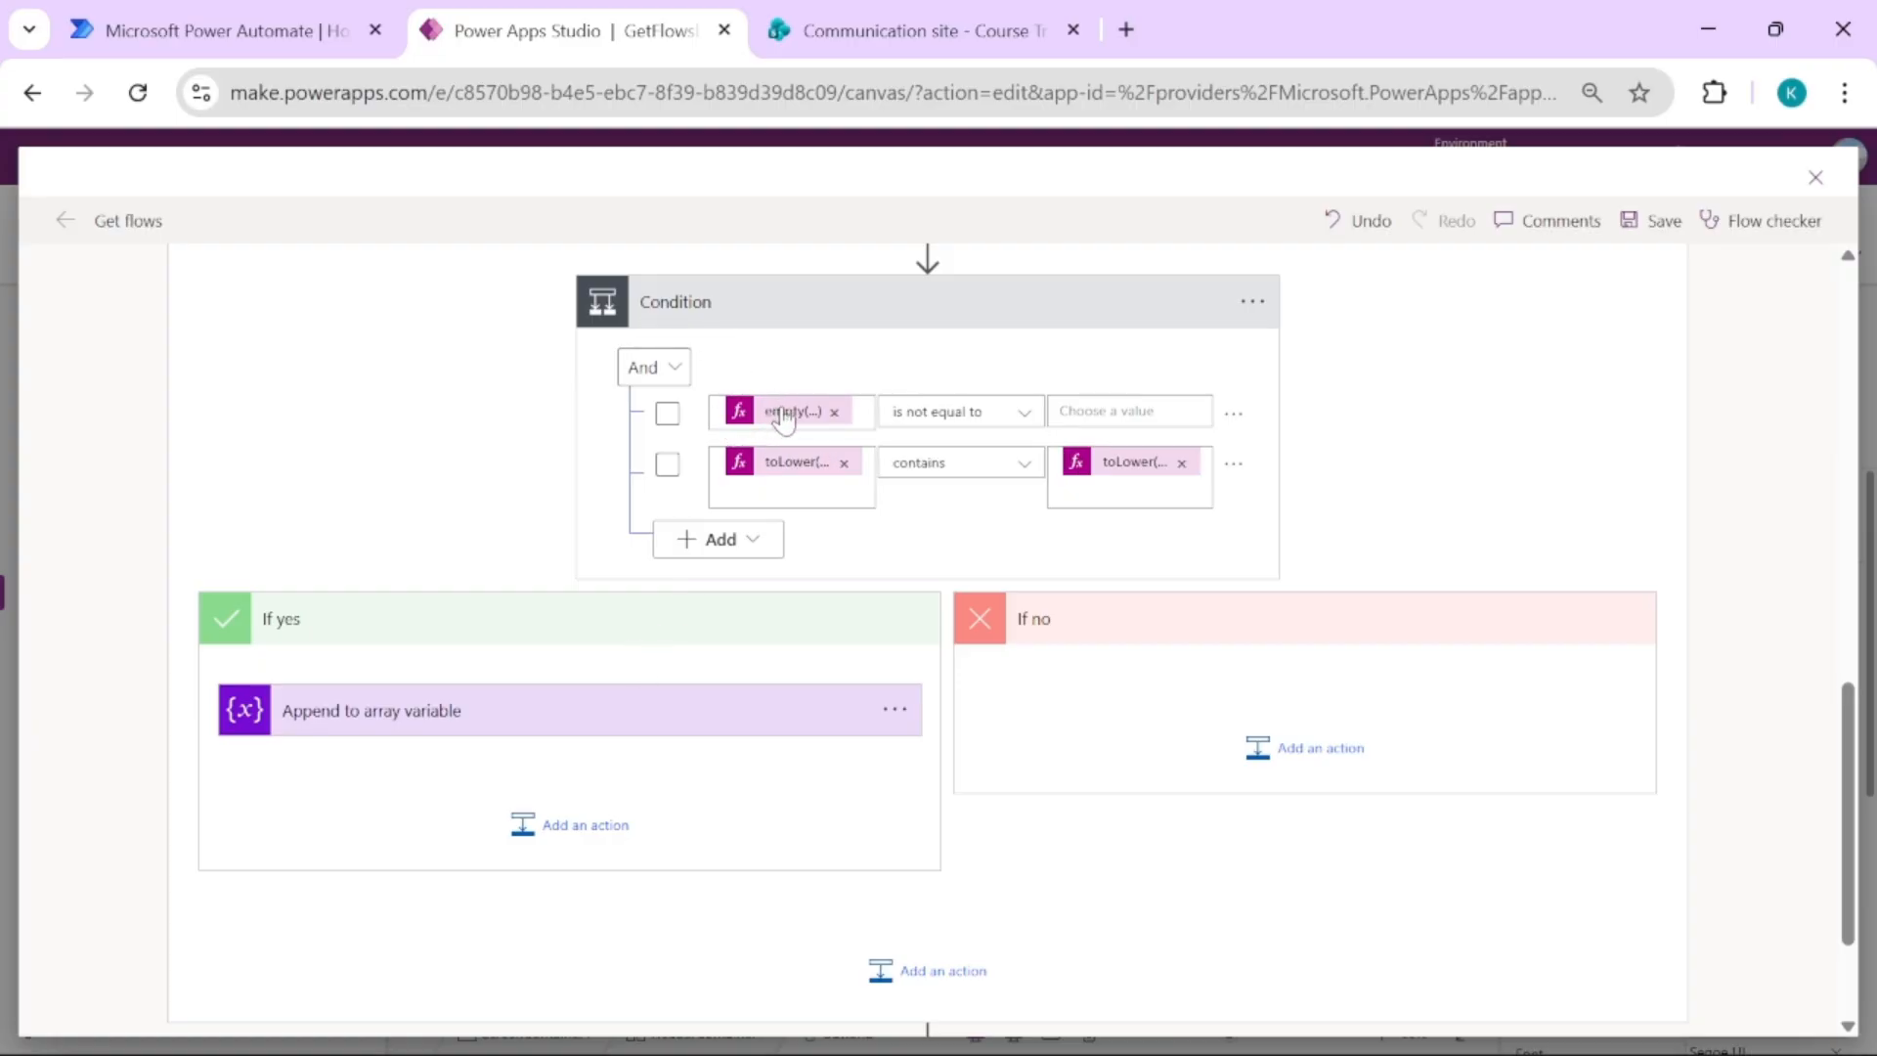
click(780, 411)
drag(1297, 618, 989, 618)
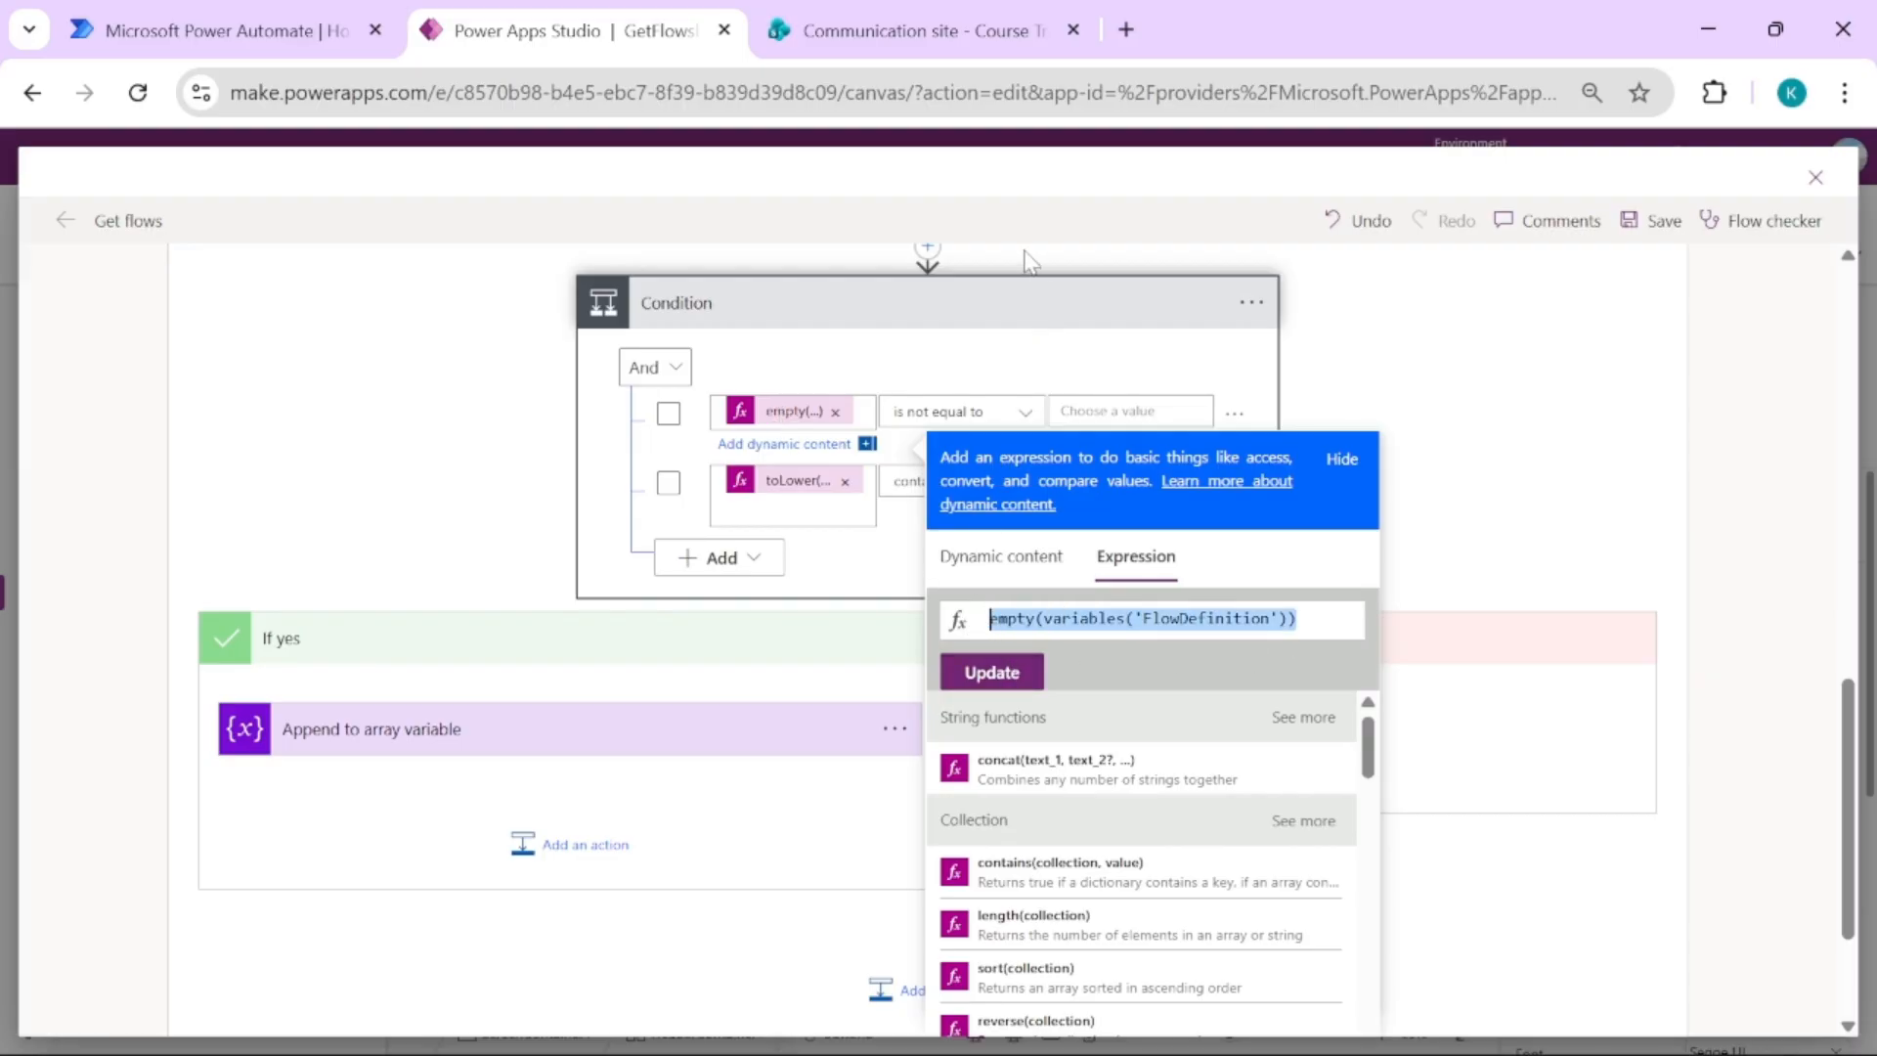
click(1072, 372)
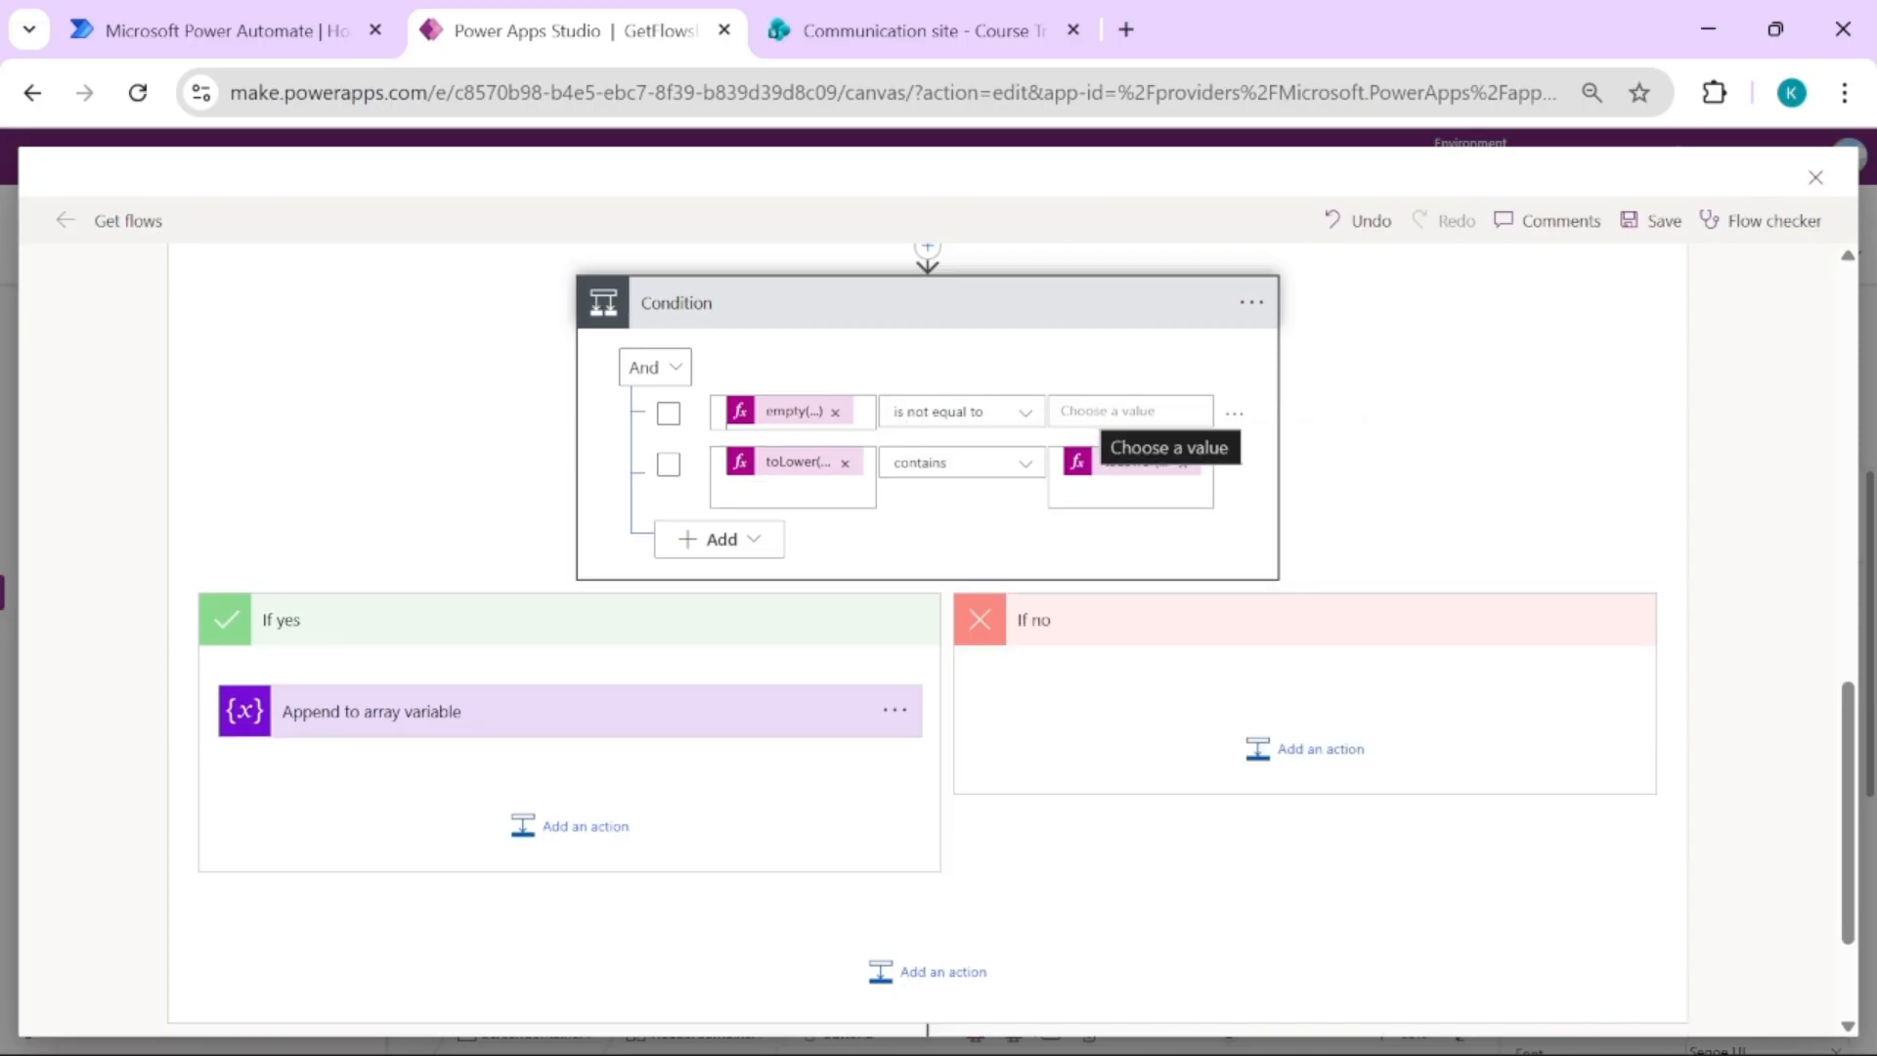
Inspect the toLower expressions on both sides of the Condition's second criterion
click(794, 467)
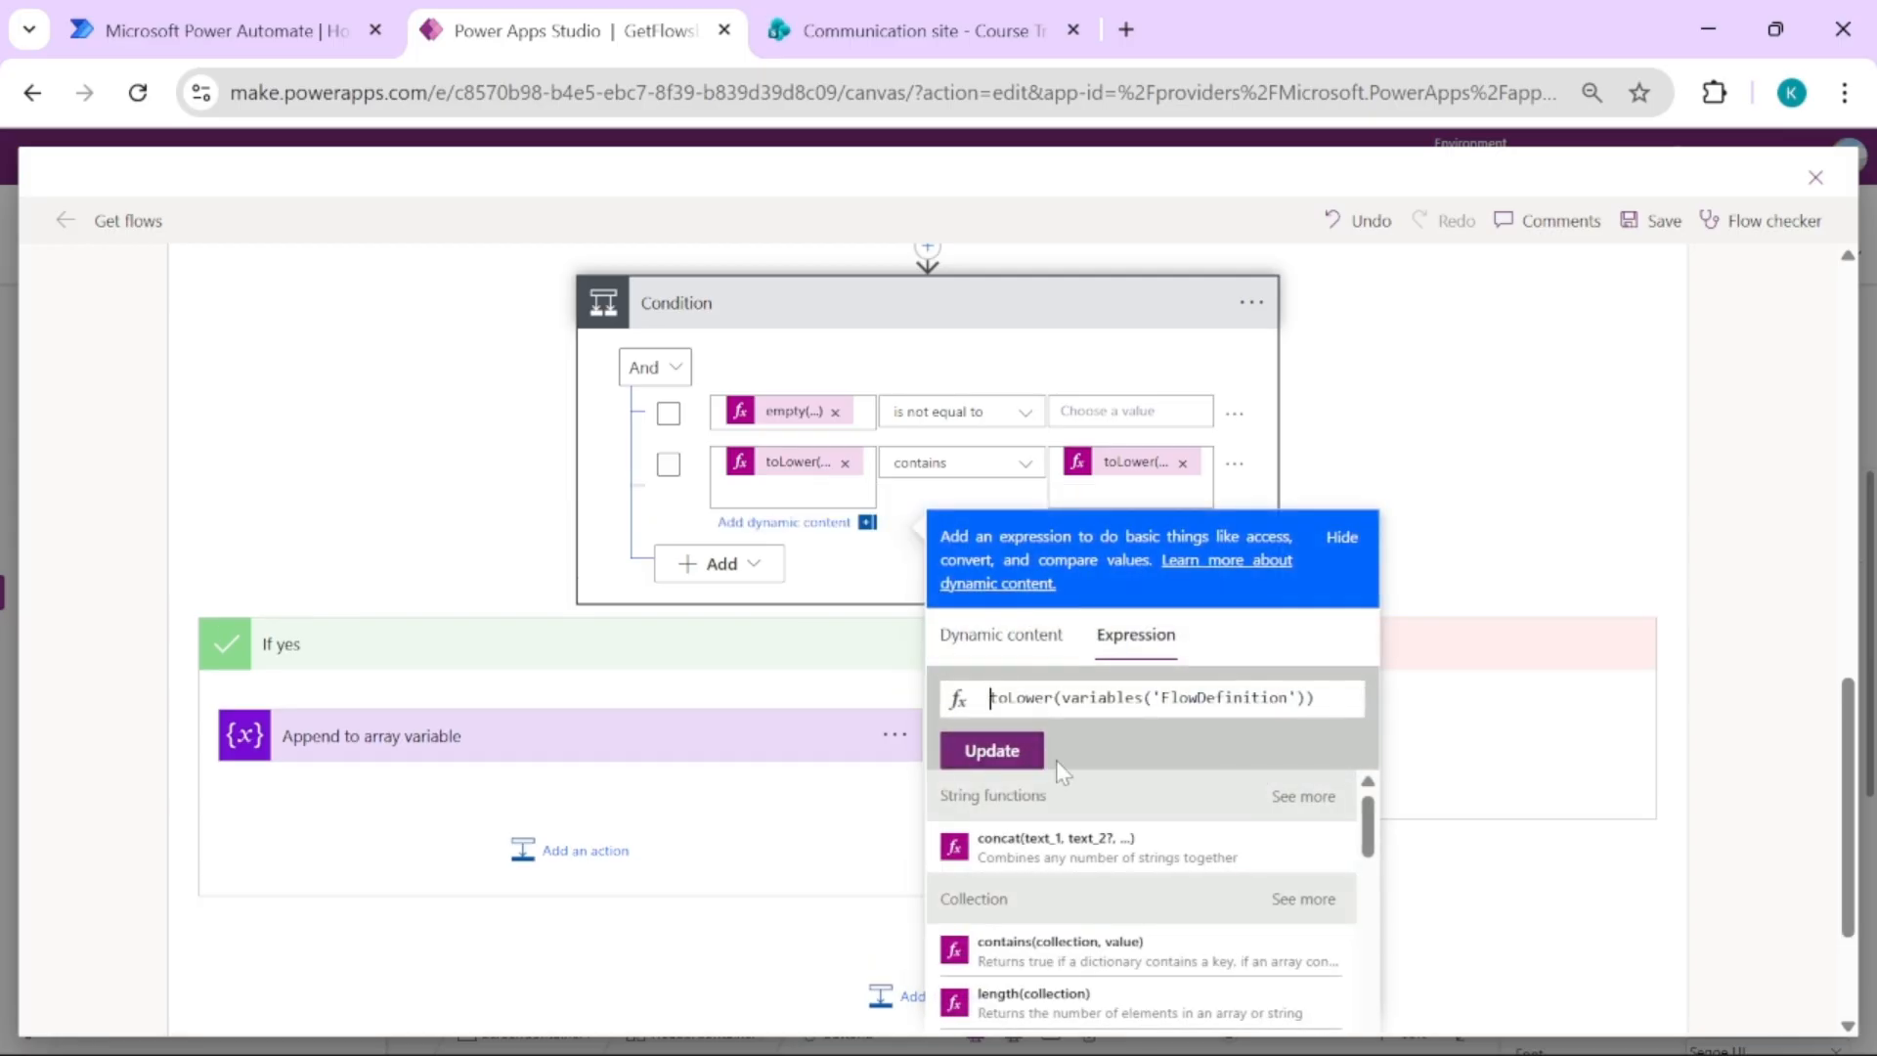
drag(1315, 698, 986, 698)
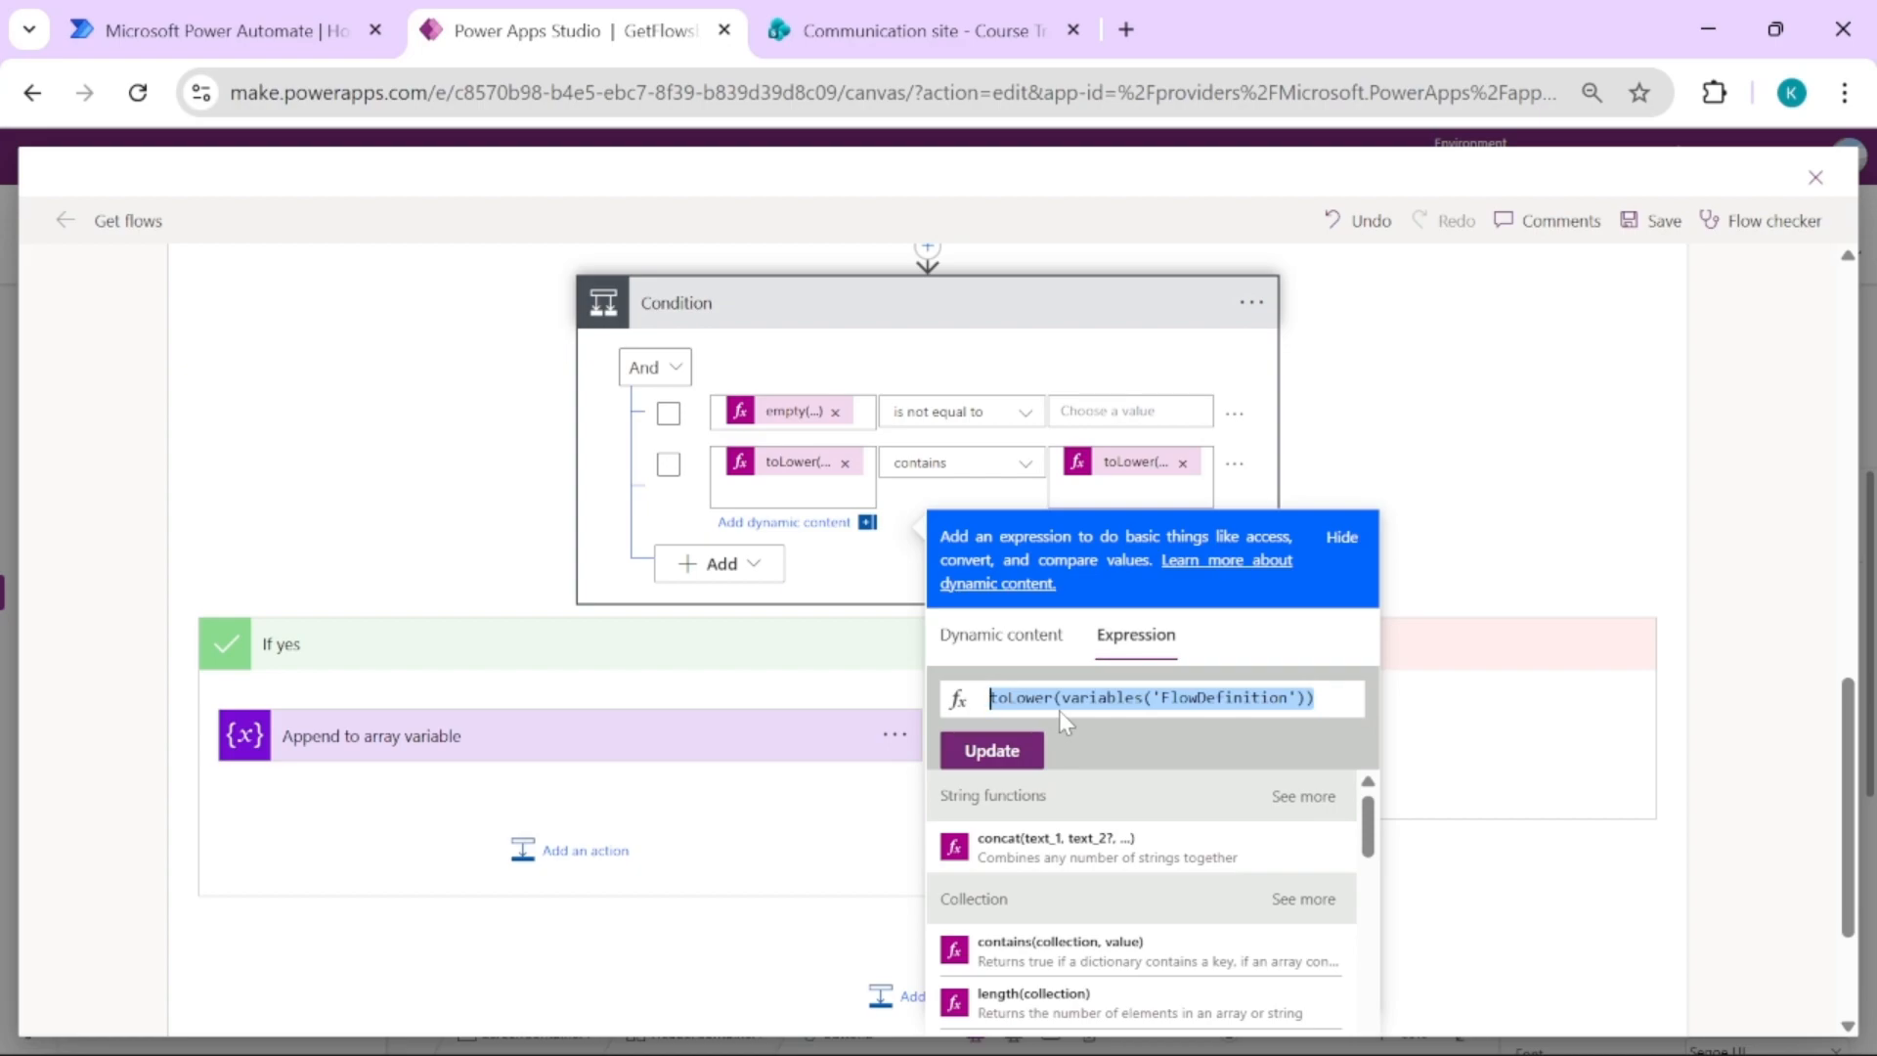
double_click(1022, 697)
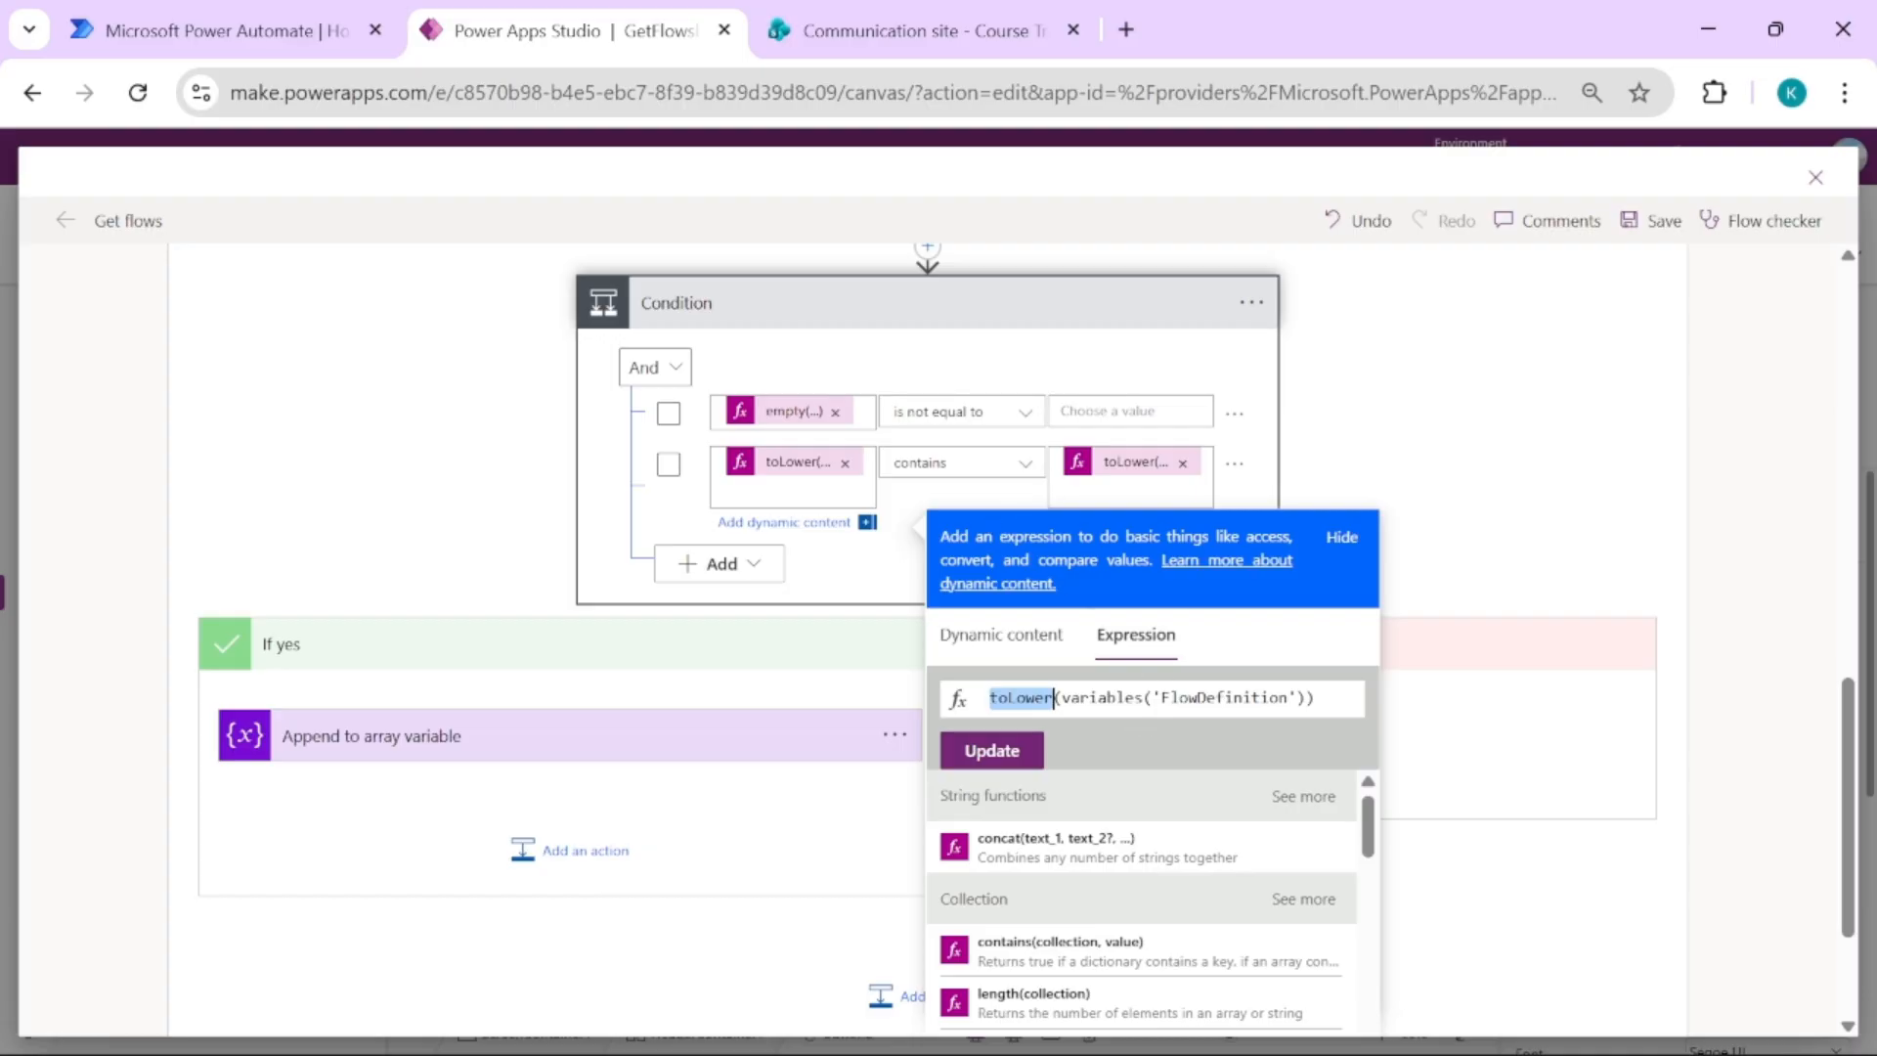
click(1094, 475)
drag(1627, 697, 1317, 702)
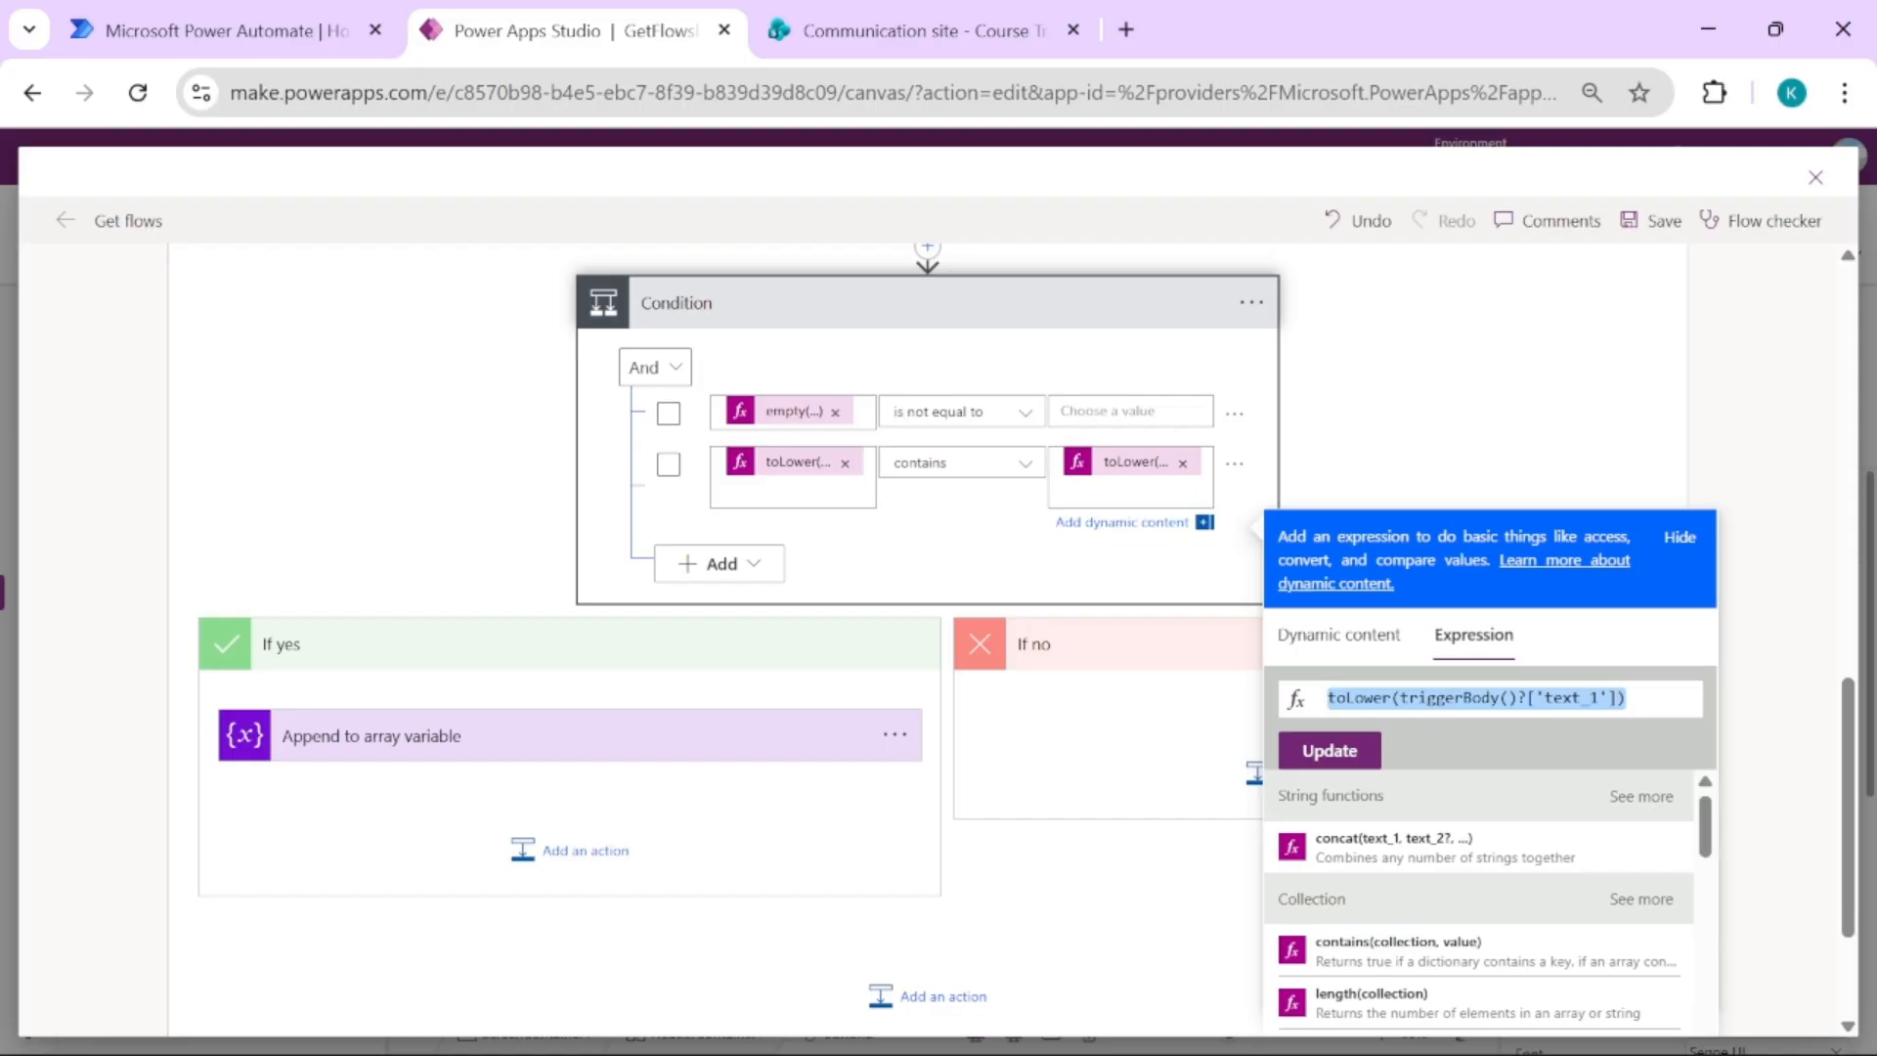
Copy the entire Value JSON of the If yes branch's Append to array variable action into Notepad as plain text, and return to the flow editor
click(694, 748)
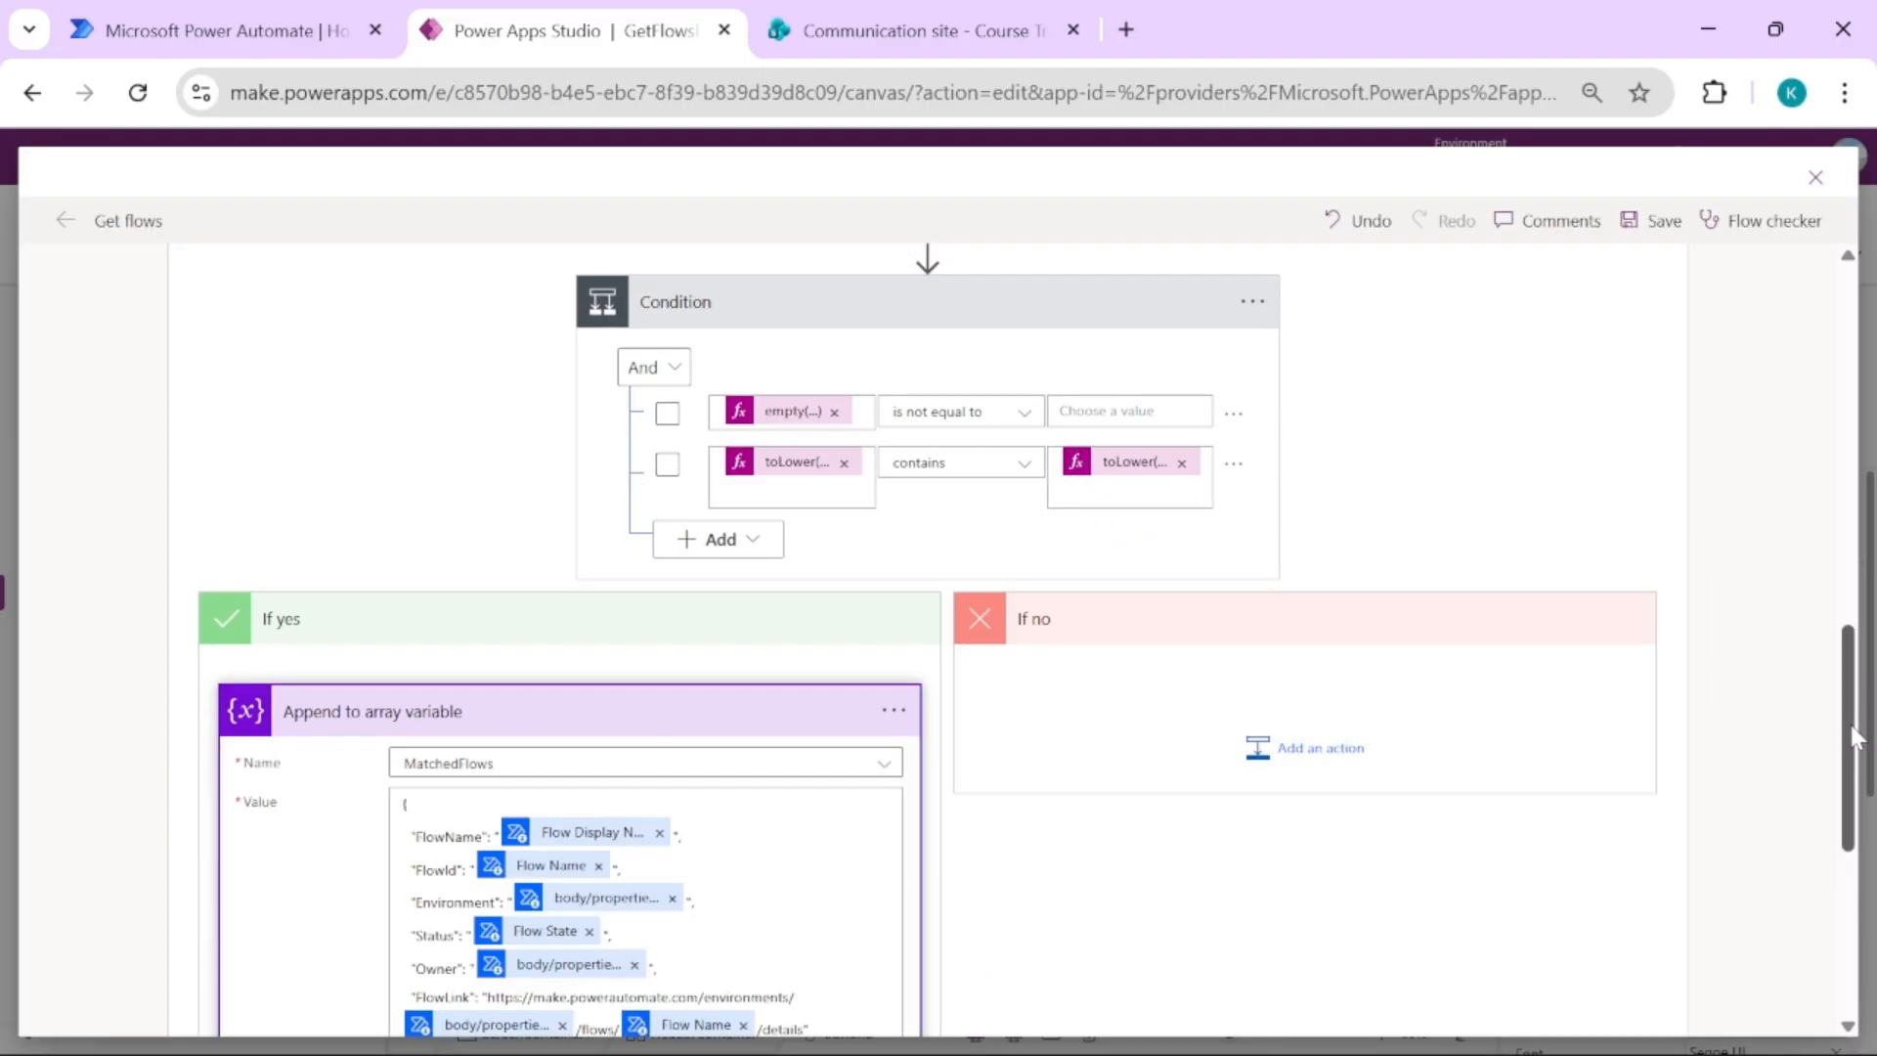
scroll(1846, 754, down, 2)
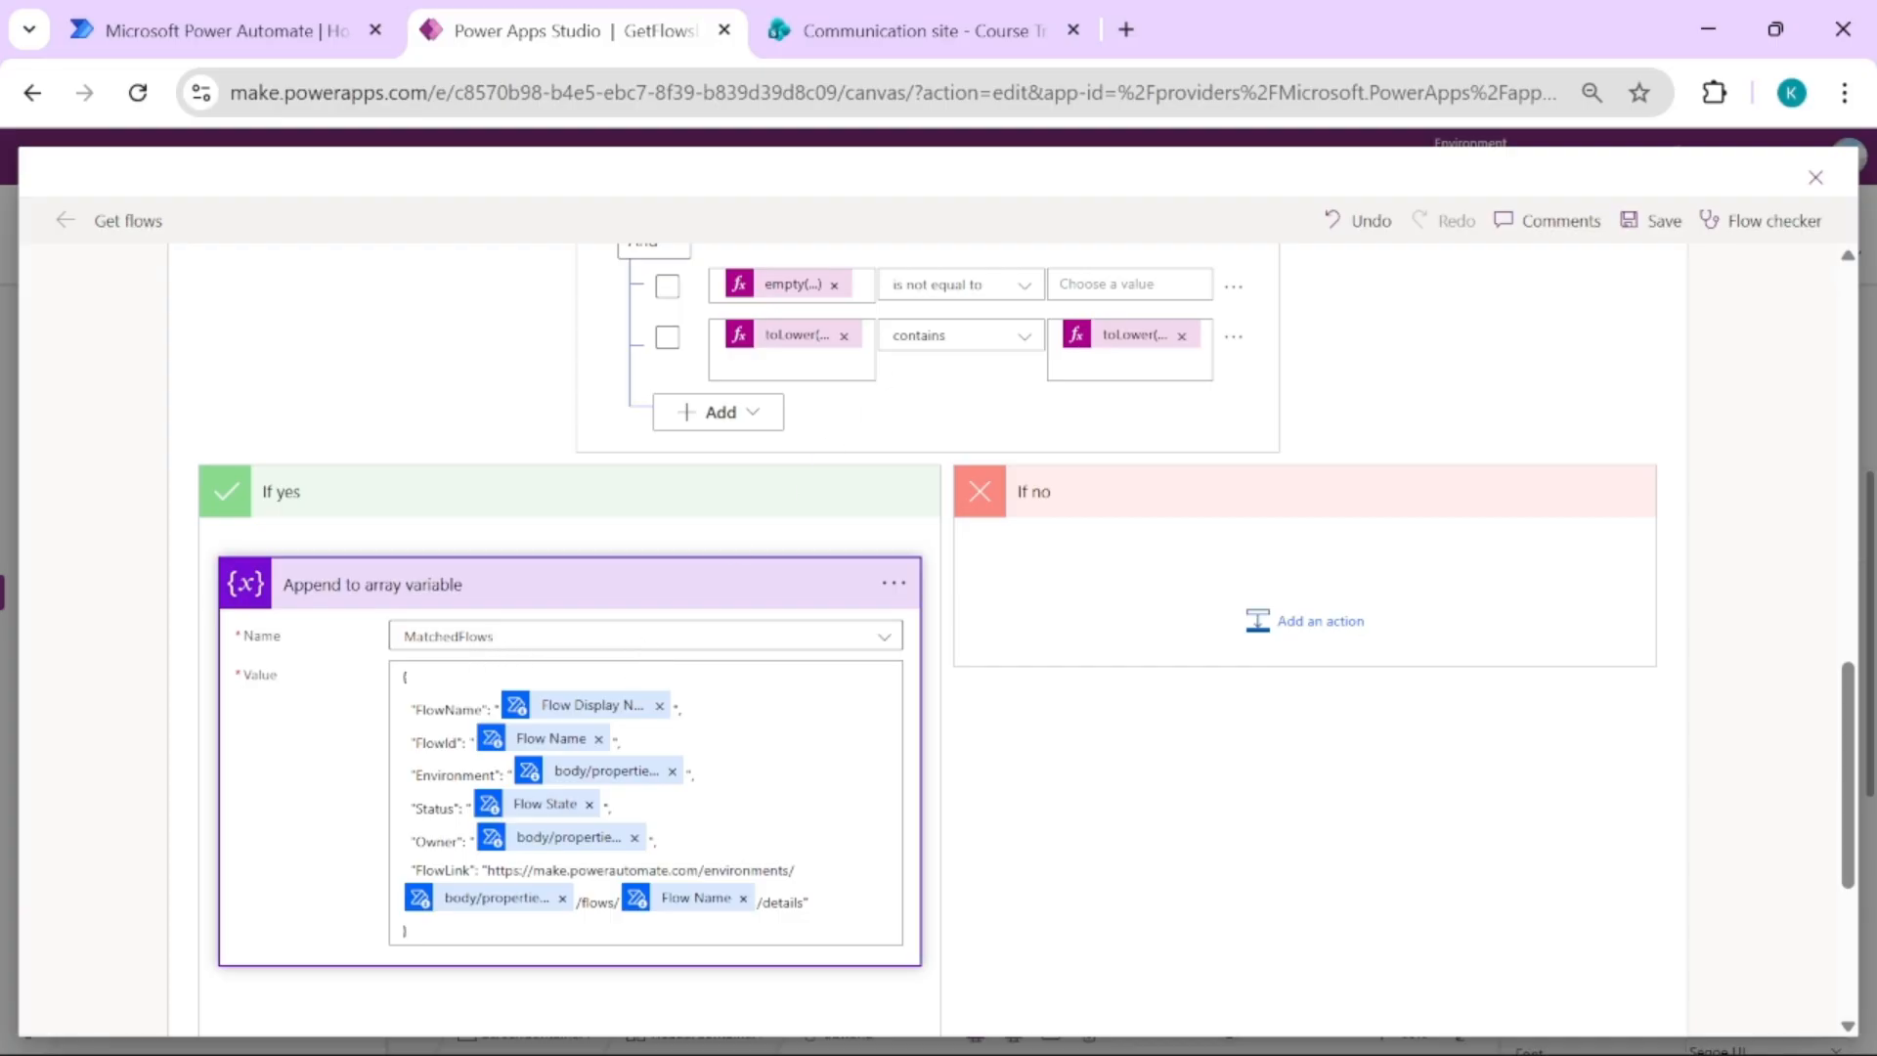
drag(403, 675, 442, 934)
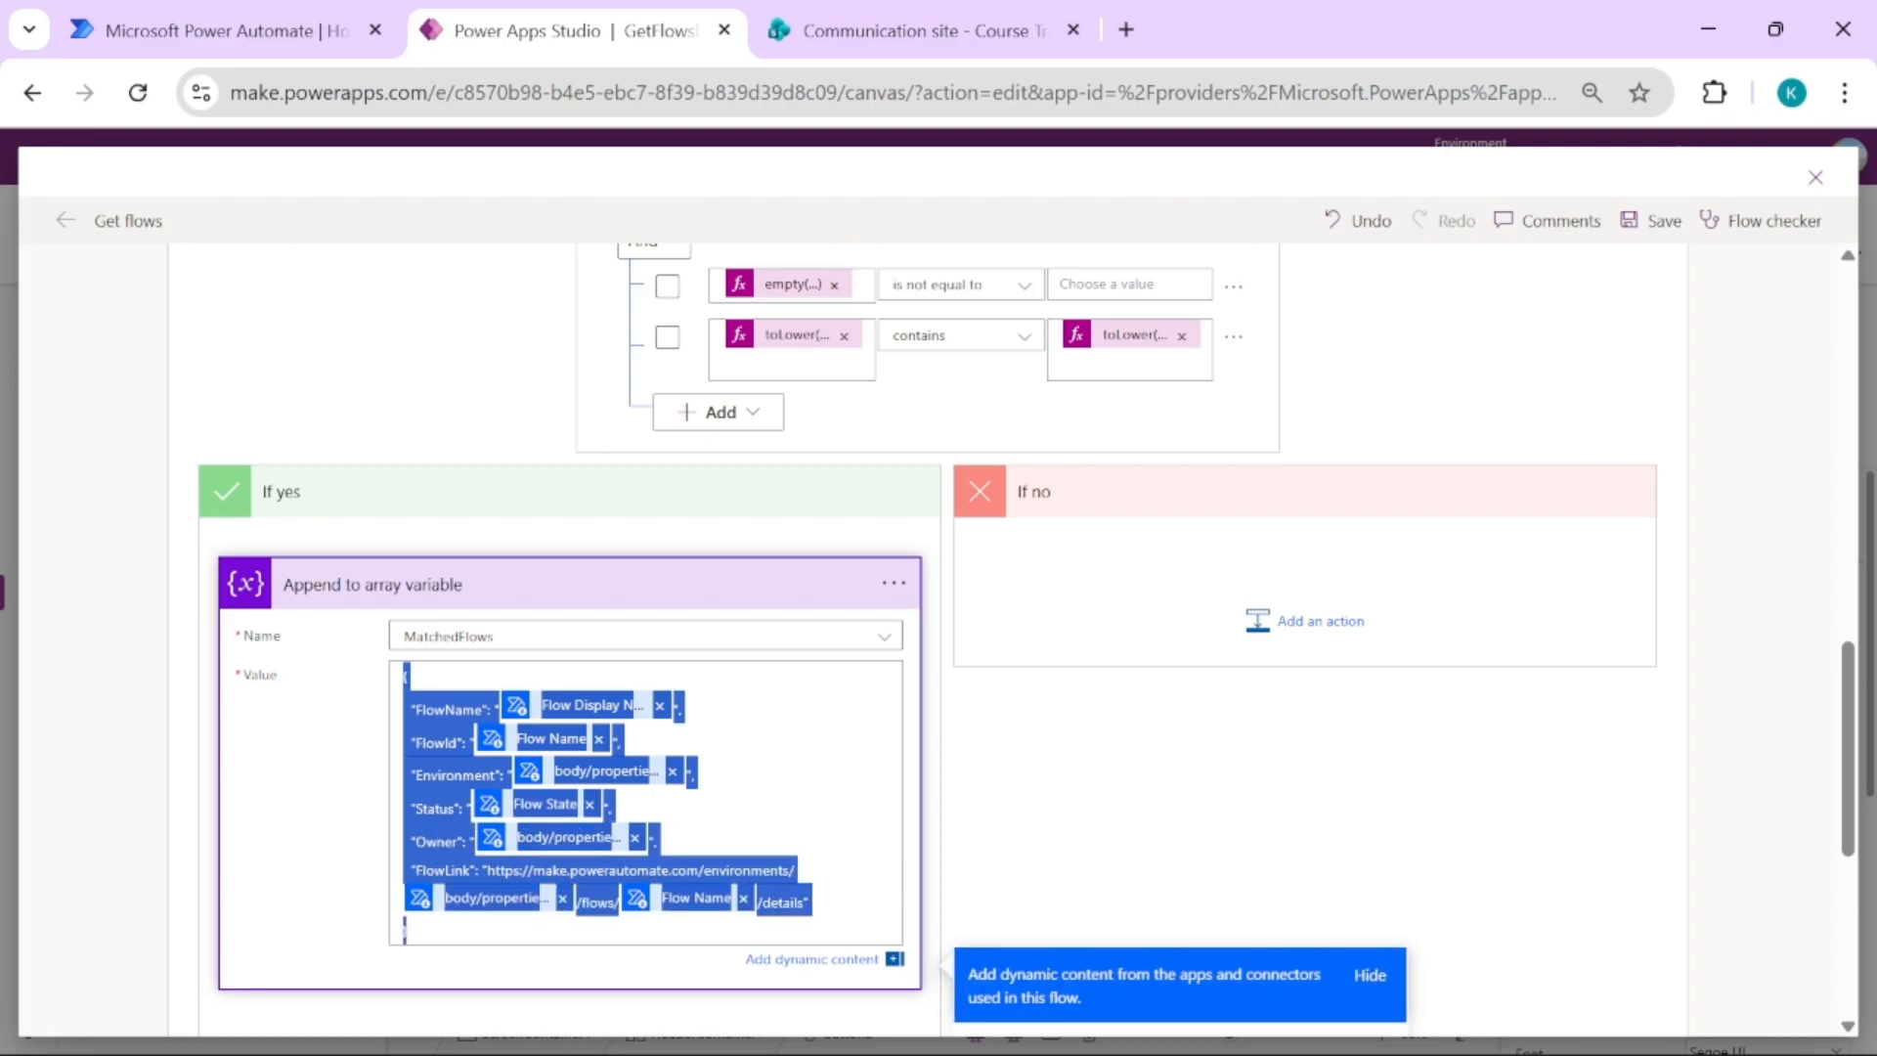
key(alt+Tab)
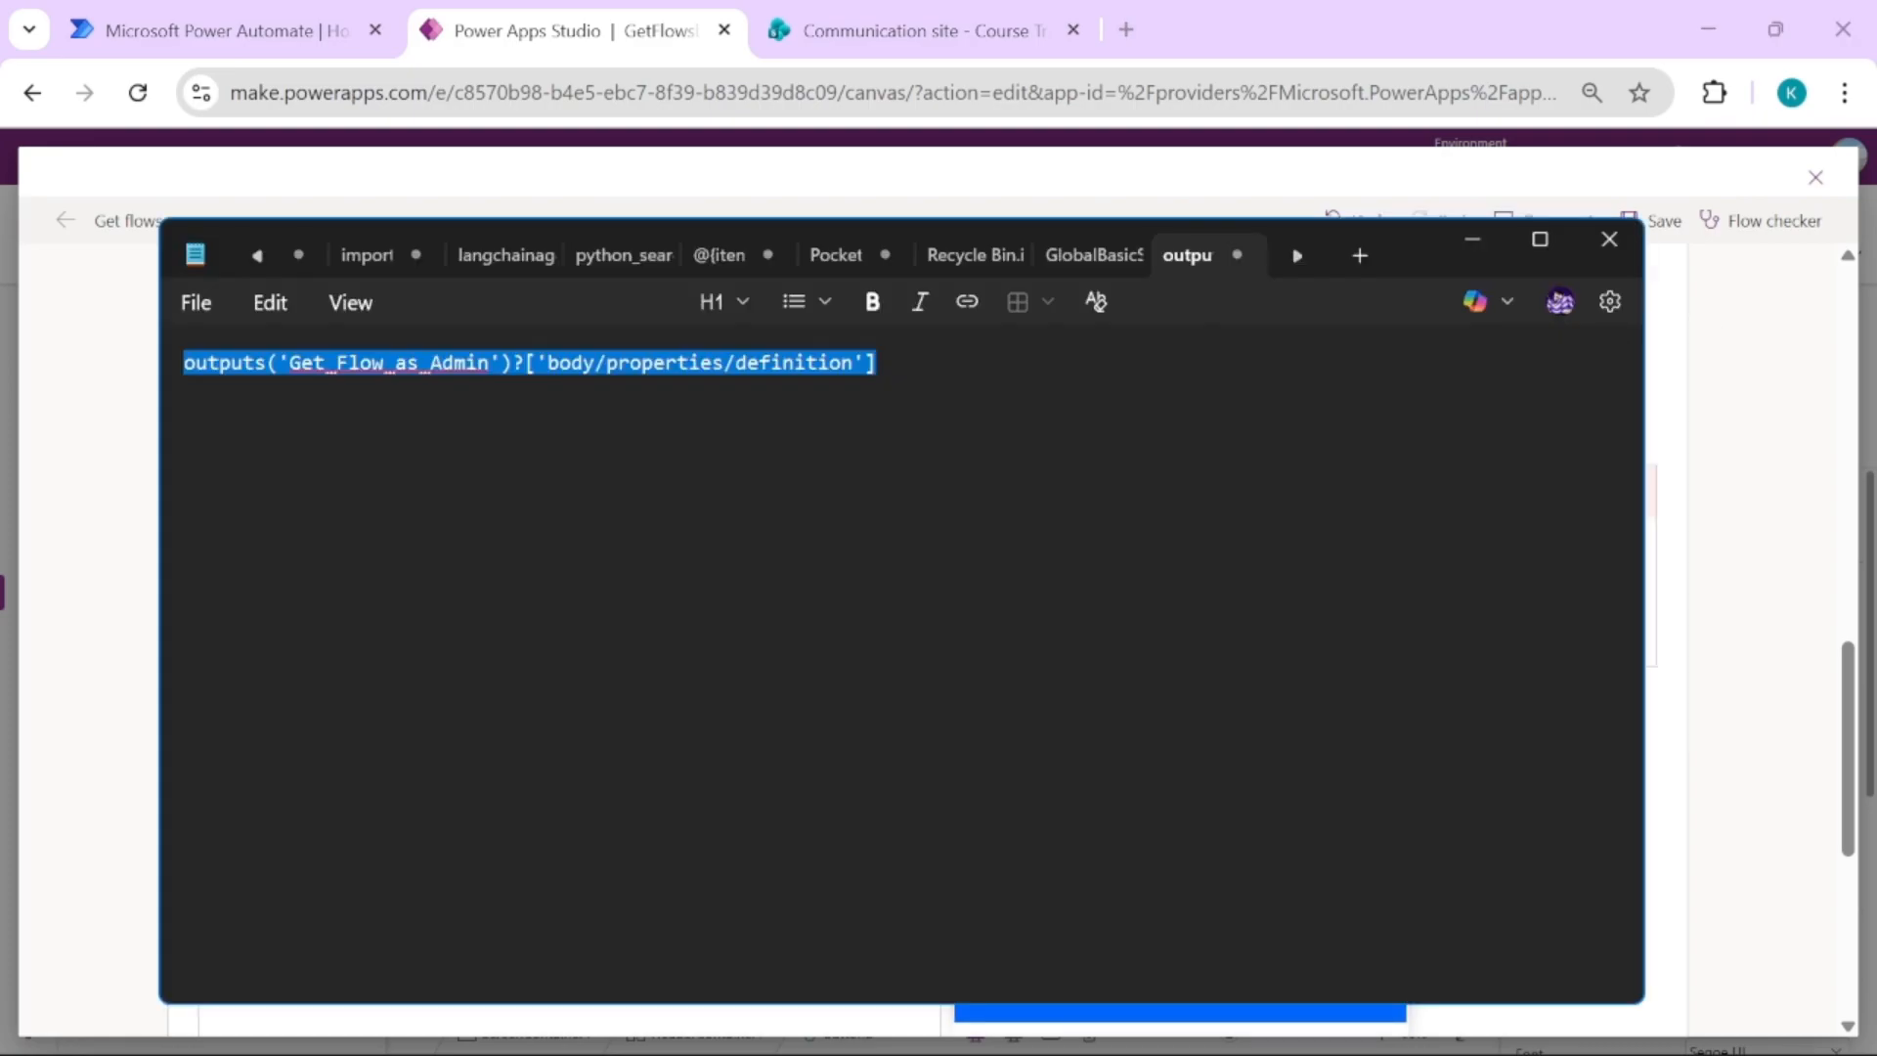
text({   "FlowName": "@{outputs('Get_Flow_as_Admin')?['body/properties/displayName']}",   "FlowId": "@{outputs('Get_Flow_as_Admin')?['body/name']}",   "Environment": "@{outputs('Get_Flow_as_Admin')?['body/properties/environment/name']}",   "Status": "@{outputs('Get_Flow_as_Admin')?['body/properties/state']}",   "Owner": "@{outputs('Get_Flow_as_Admin')?['body/properties/creator/userPrincipalName']}",   "FlowLink": "https://make.powerautomate.com/environments/ @{outputs('Get_Flow_as_Admin')?['body/properties/environment/name']}/flows/ @{outputs('Get_Flow_as_Admin')?['body/name']}/details" })
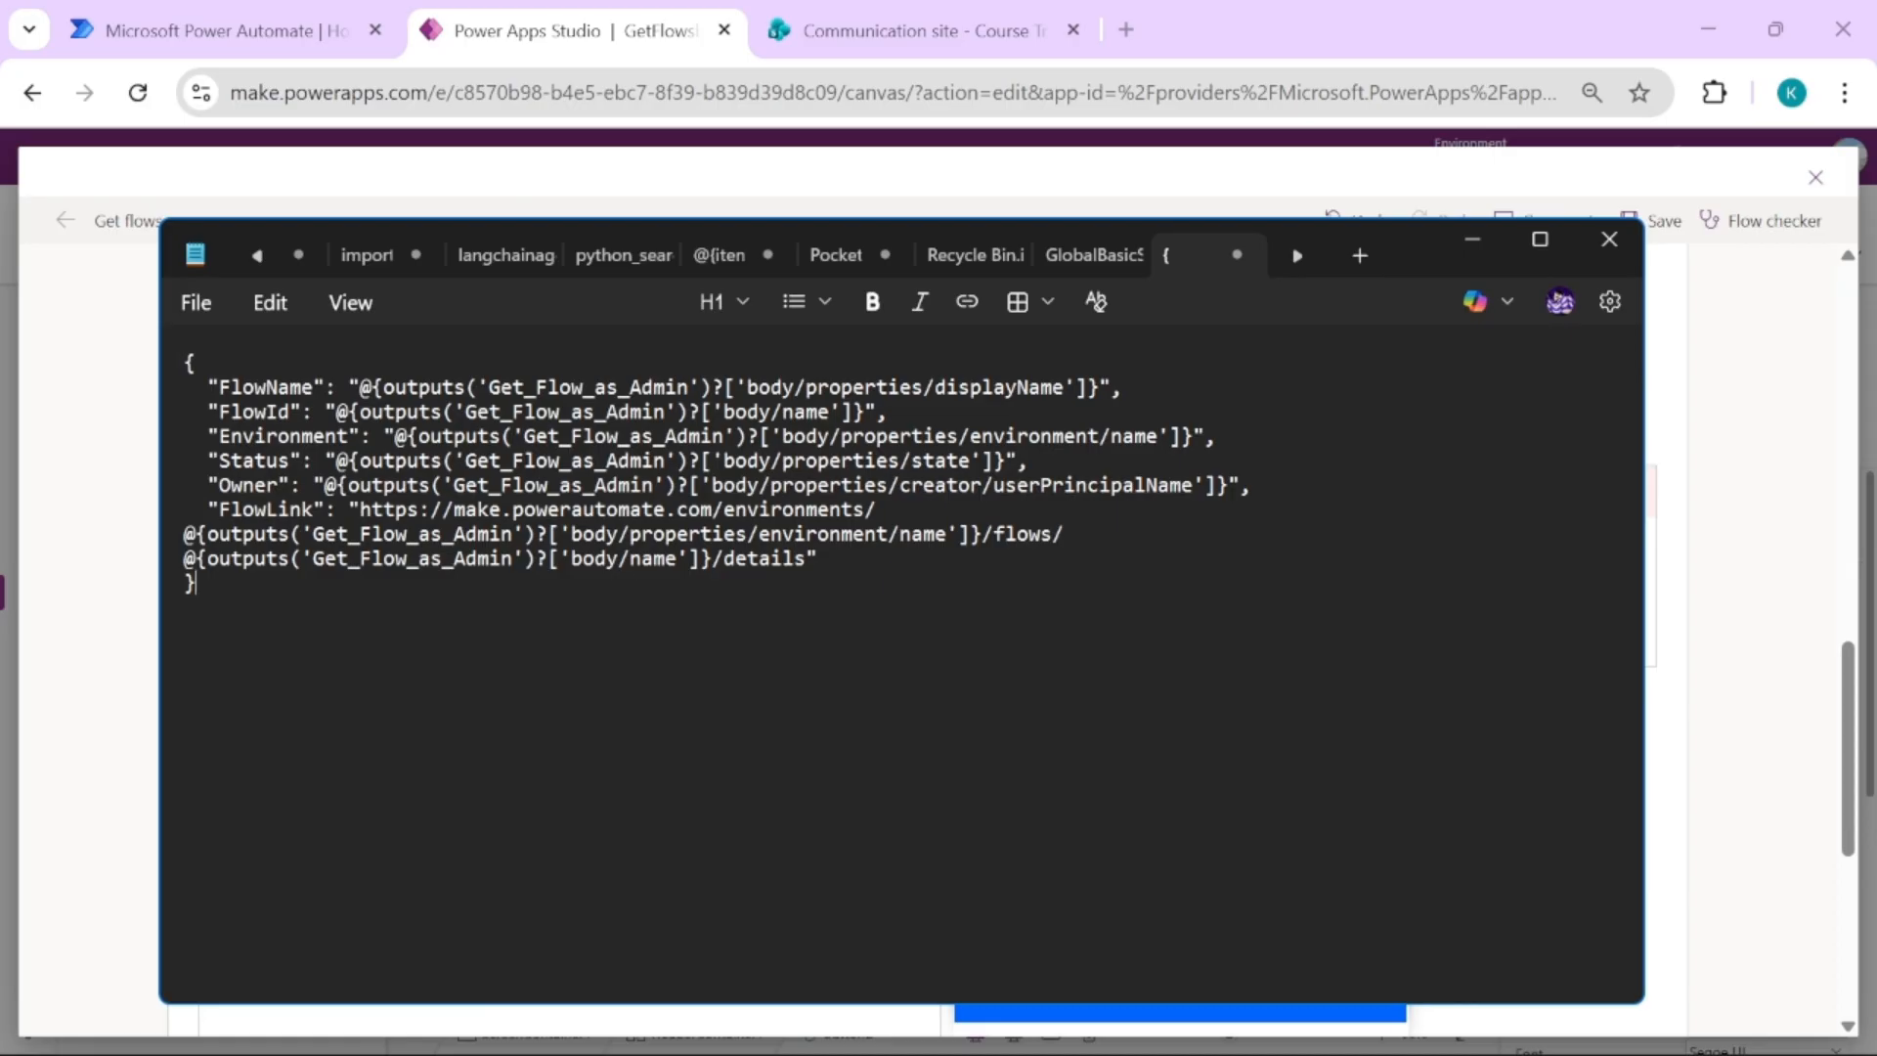
key(alt+Tab)
text({   "FlowName": "@{outputs('Get_Flow_as_Admin')?['body/properties/displayName']}",   "FlowId": "@{outputs('Get_Flow_as_Admin')?['body/name']}",   "Environment": "@{outputs('Get_Flow_as_Admin')?['body/properties/environment/name']}",   "Status": "@{outputs('Get_Flow_as_Admin')?['body/properties/state']}",   "Owner": "@{outputs('Get_Flow_as_Admin')?['body/properties/creator/userPrincipalName']}",   "FlowLink": "https://make.powerautomate.com/environments/@{outputs('Get_Flow_as_Admin')?['body/properties/environment/name']}/flows/@{outputs('Get_Flow_as_Admin')?['body/name']}/details" })
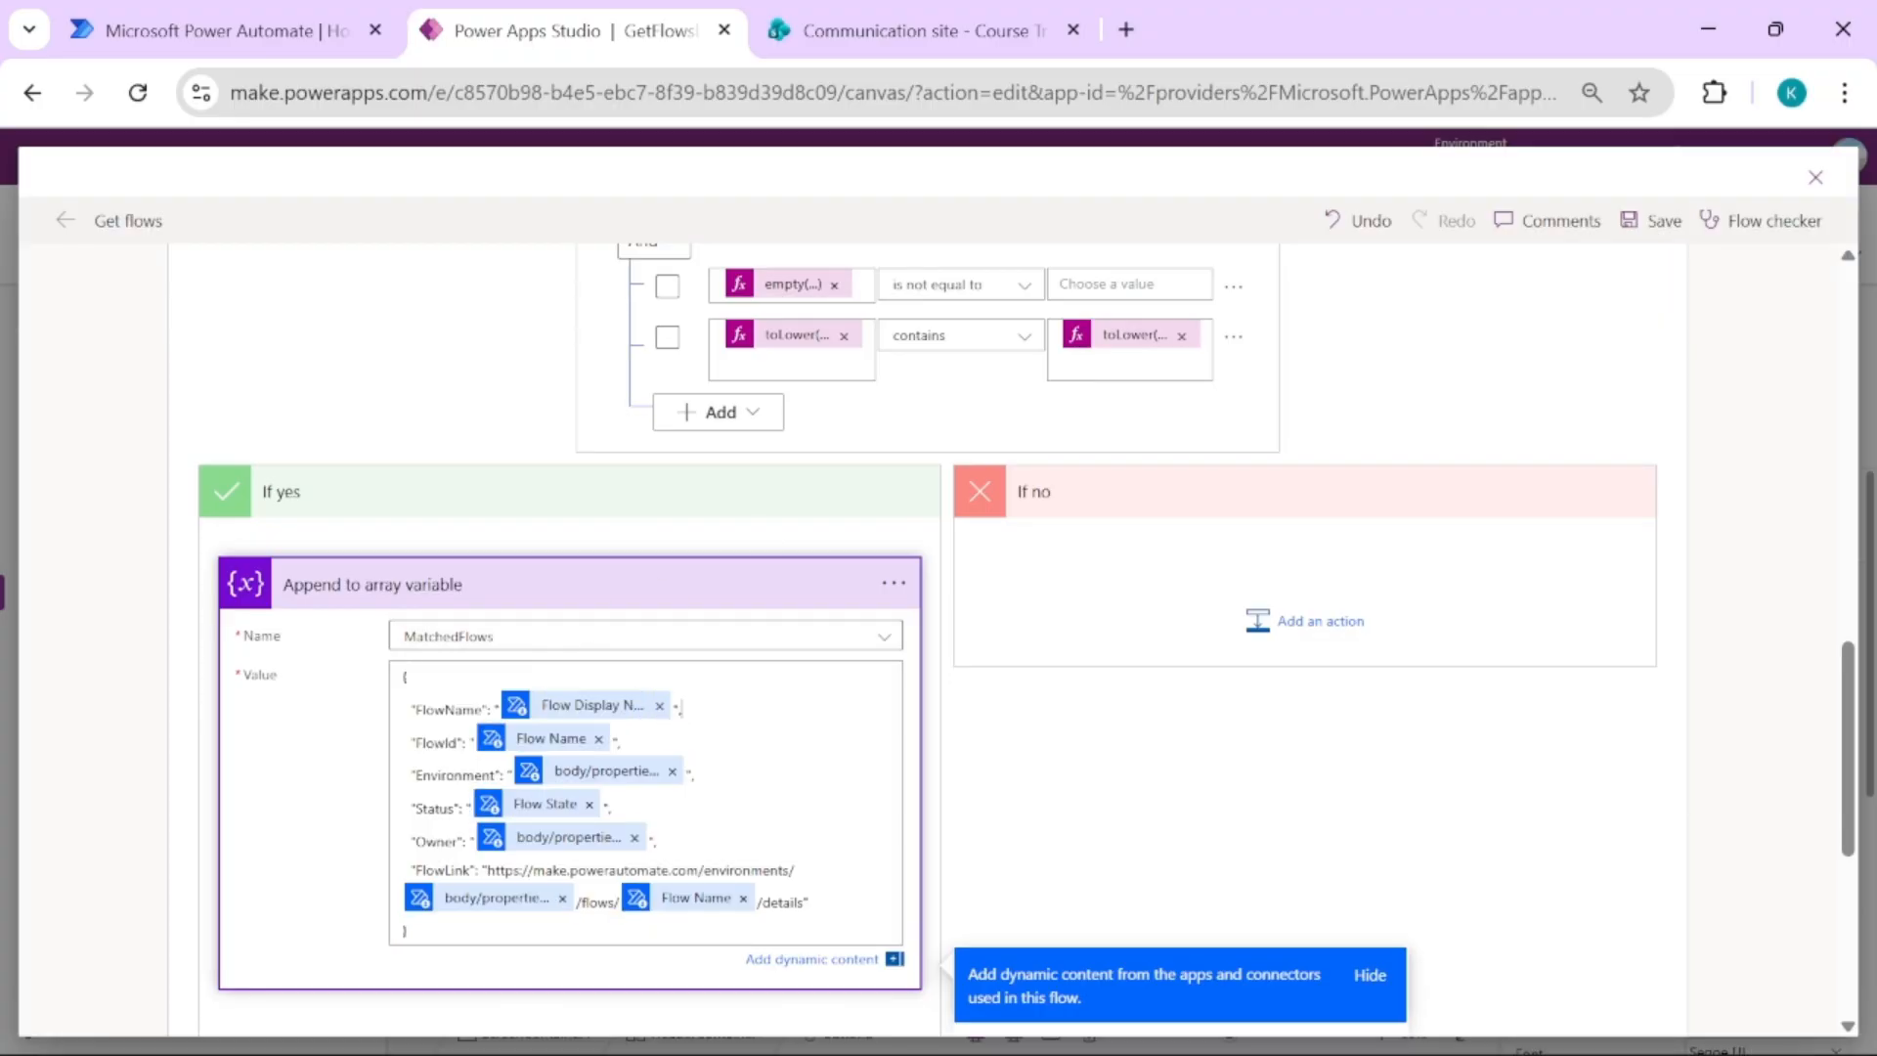
Remove the FlowName token in the Value JSON and reinsert Get Flow as Admin's Flow Display Name, found by searching "displa"
click(660, 706)
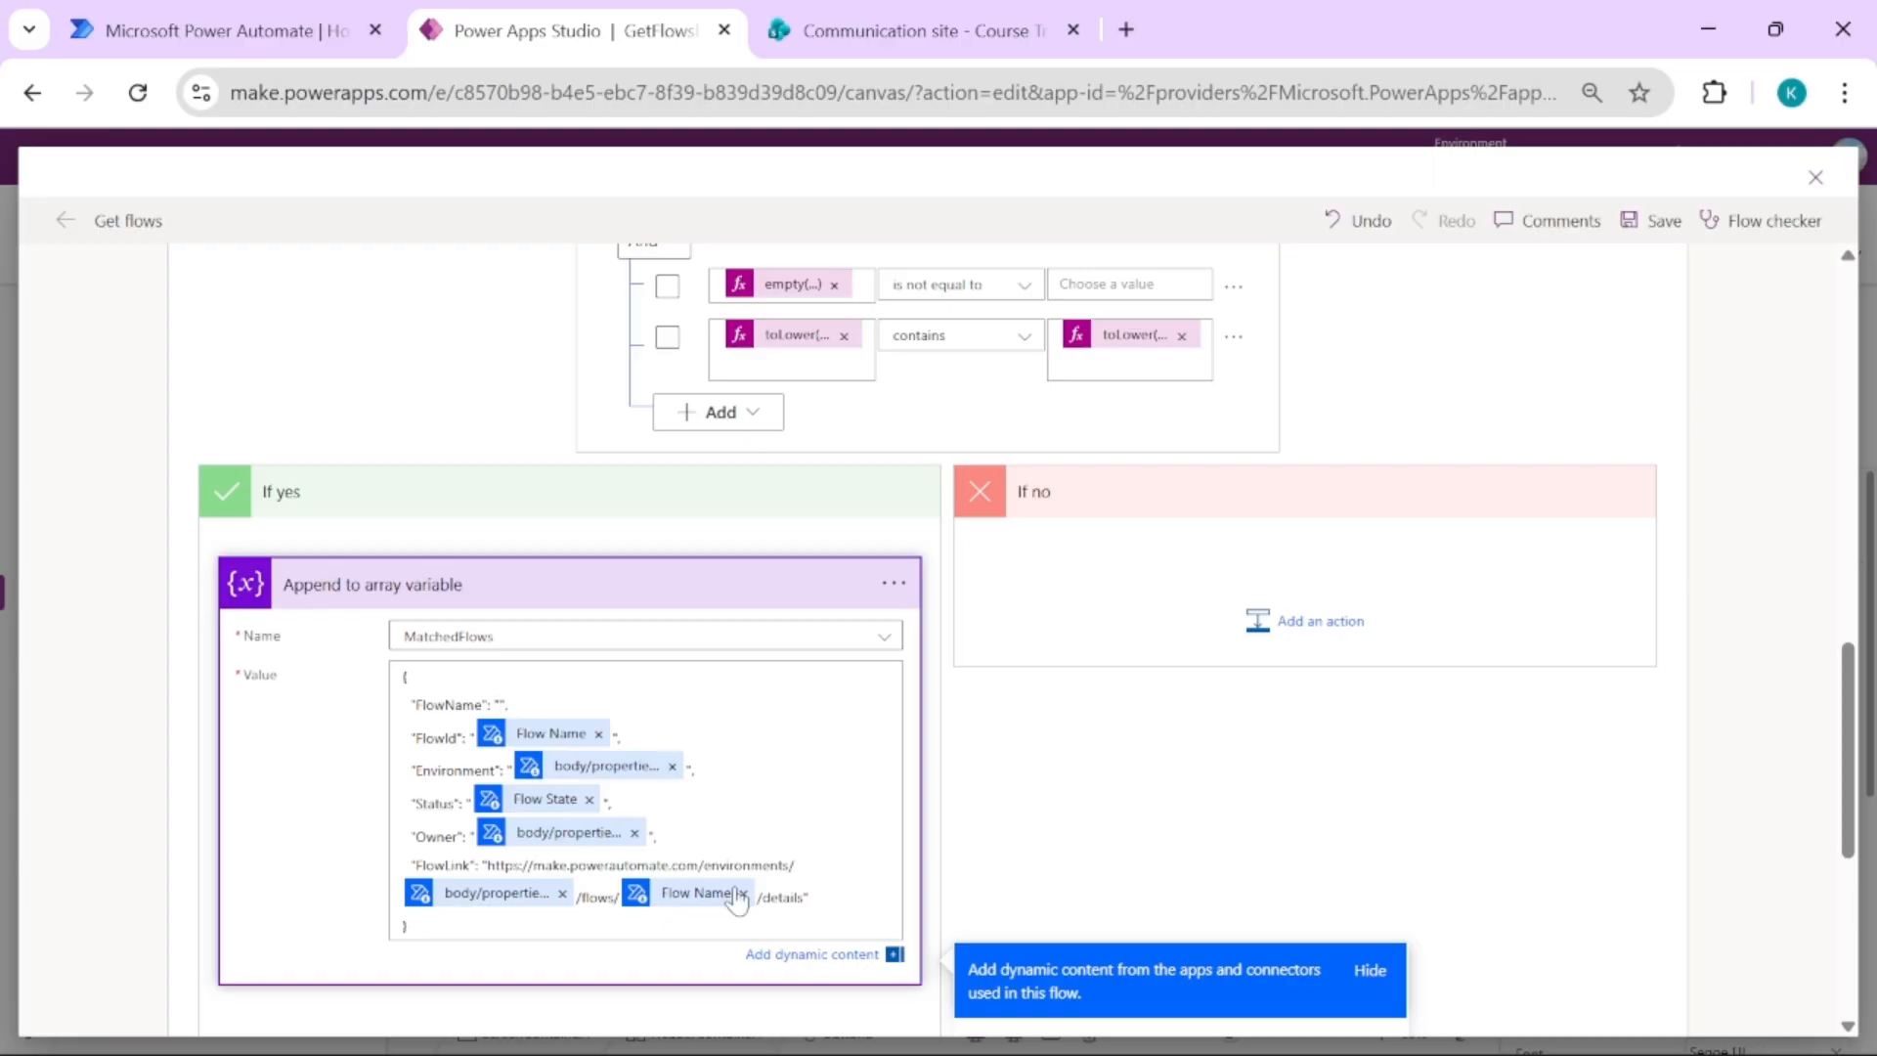
click(803, 955)
text(displ)
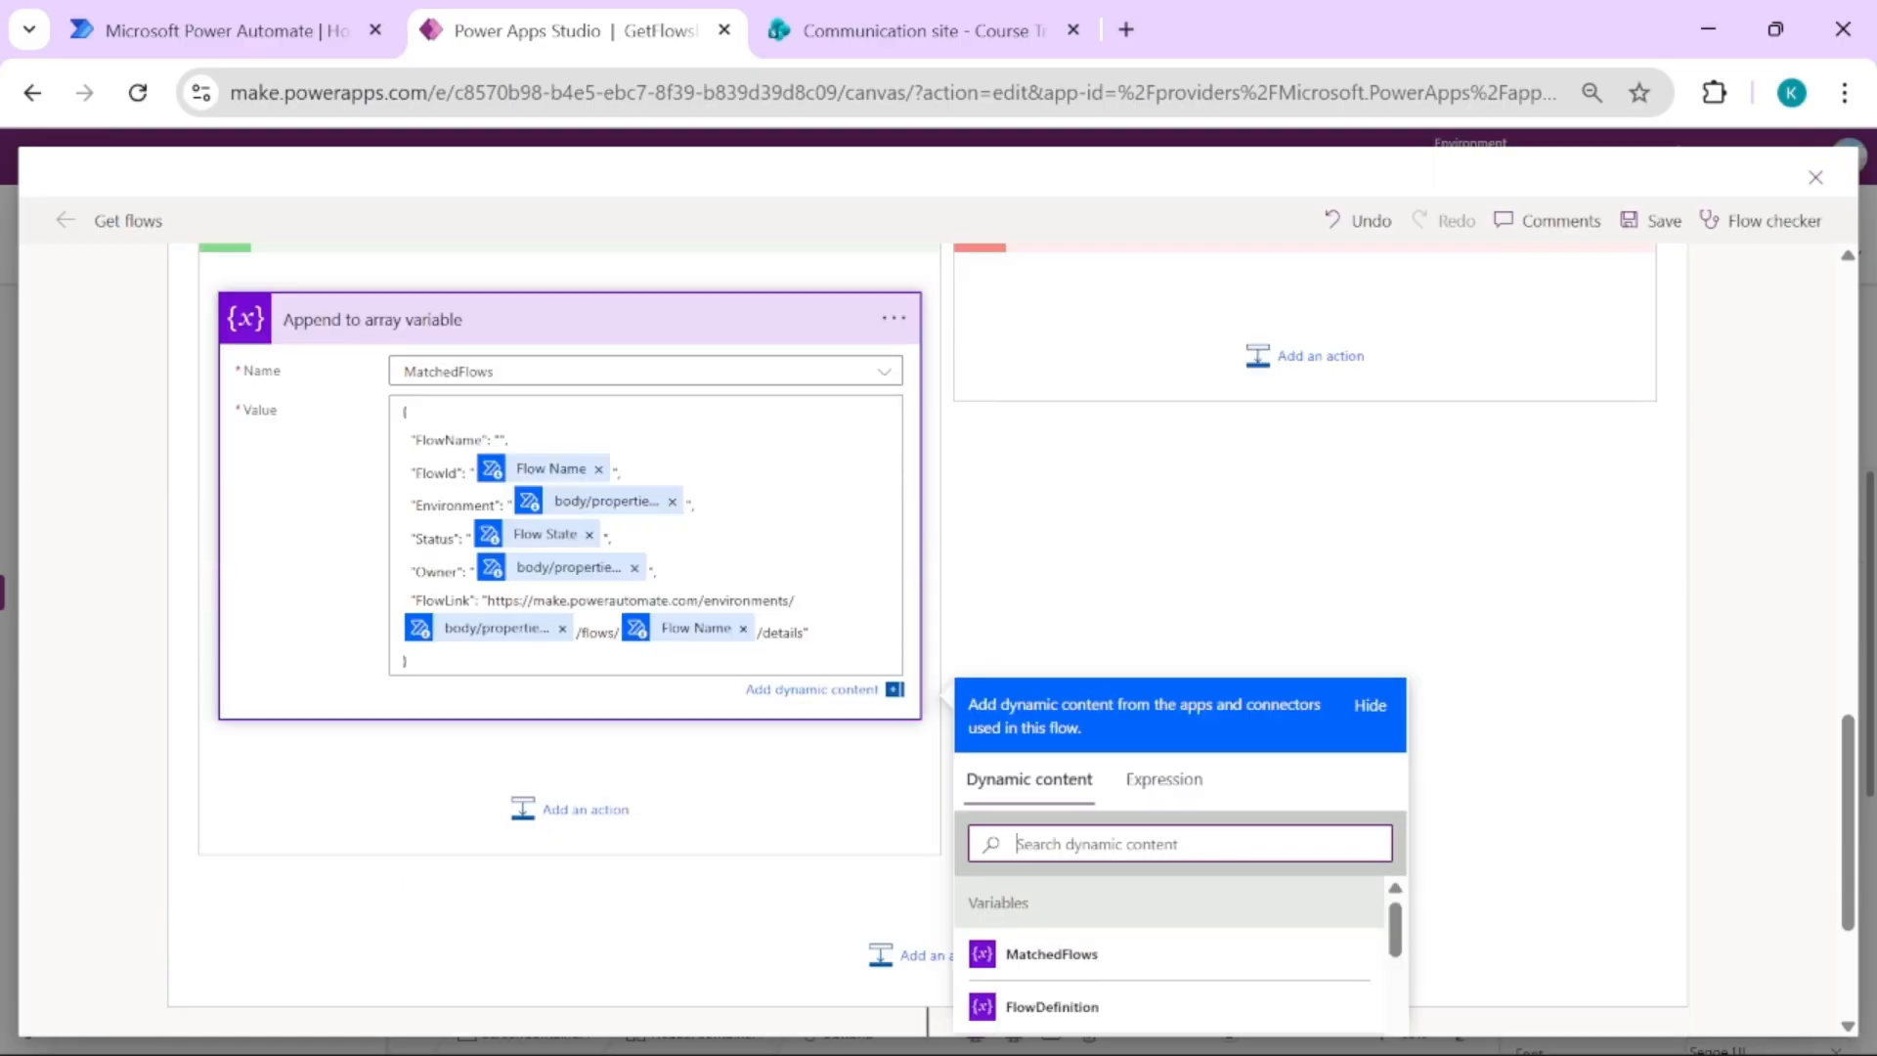
text(a)
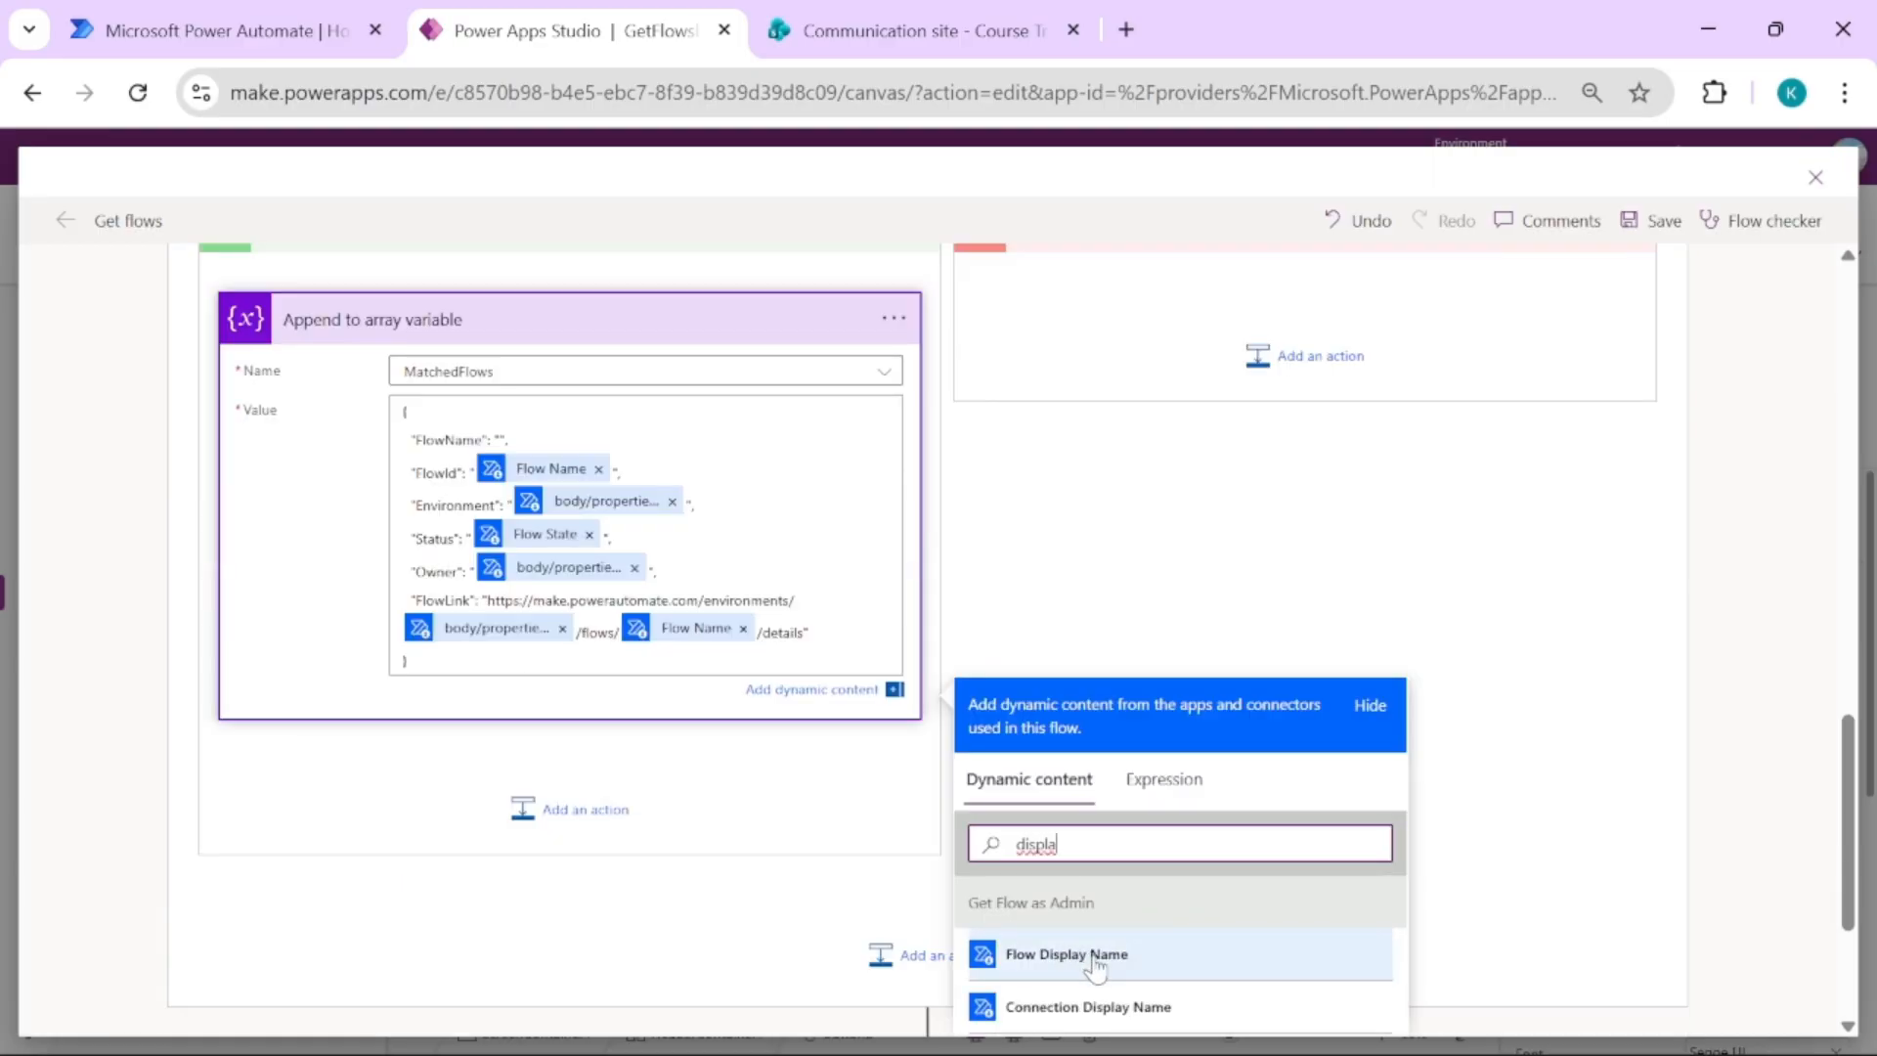
click(1085, 958)
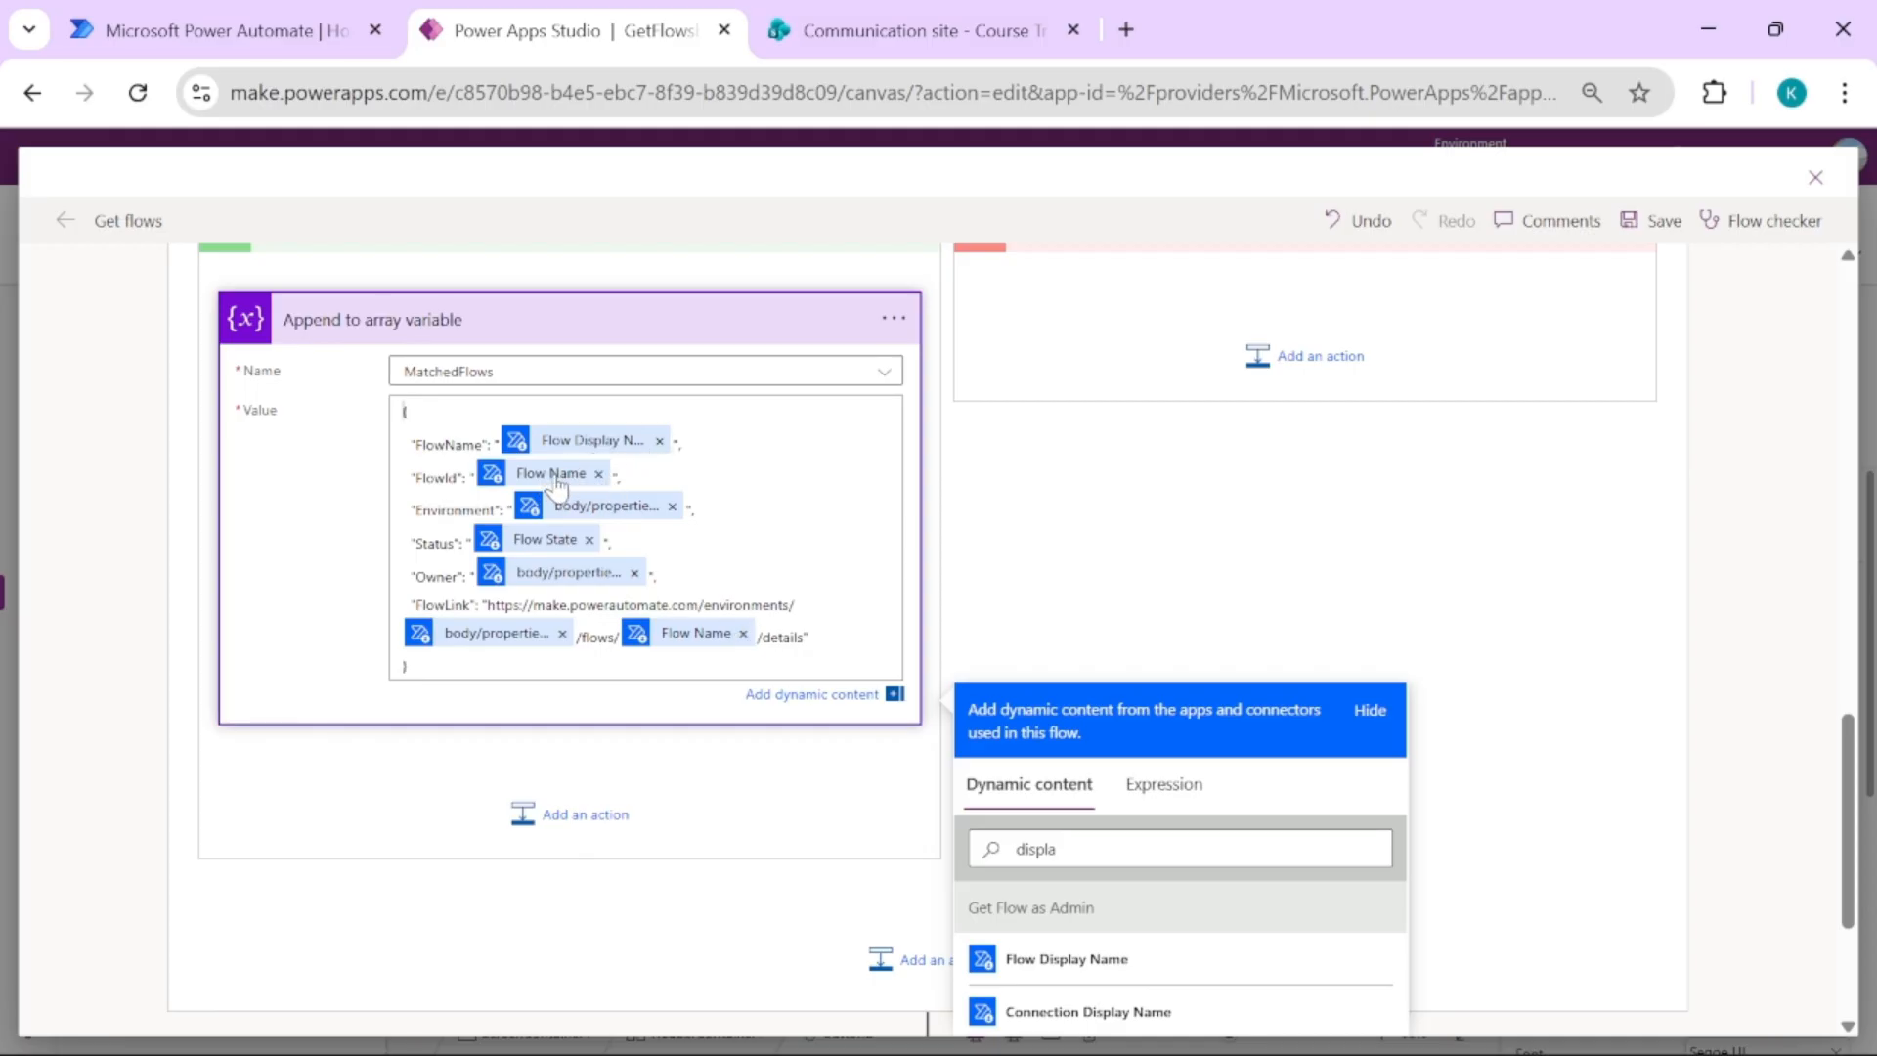
Inspect the FlowId and Environment tokens in the Value JSON and search the dynamic content for "stat"
mouse_move(557, 483)
mouse_move(606, 515)
key(ctrl+a)
text(statu)
key(BackSpace)
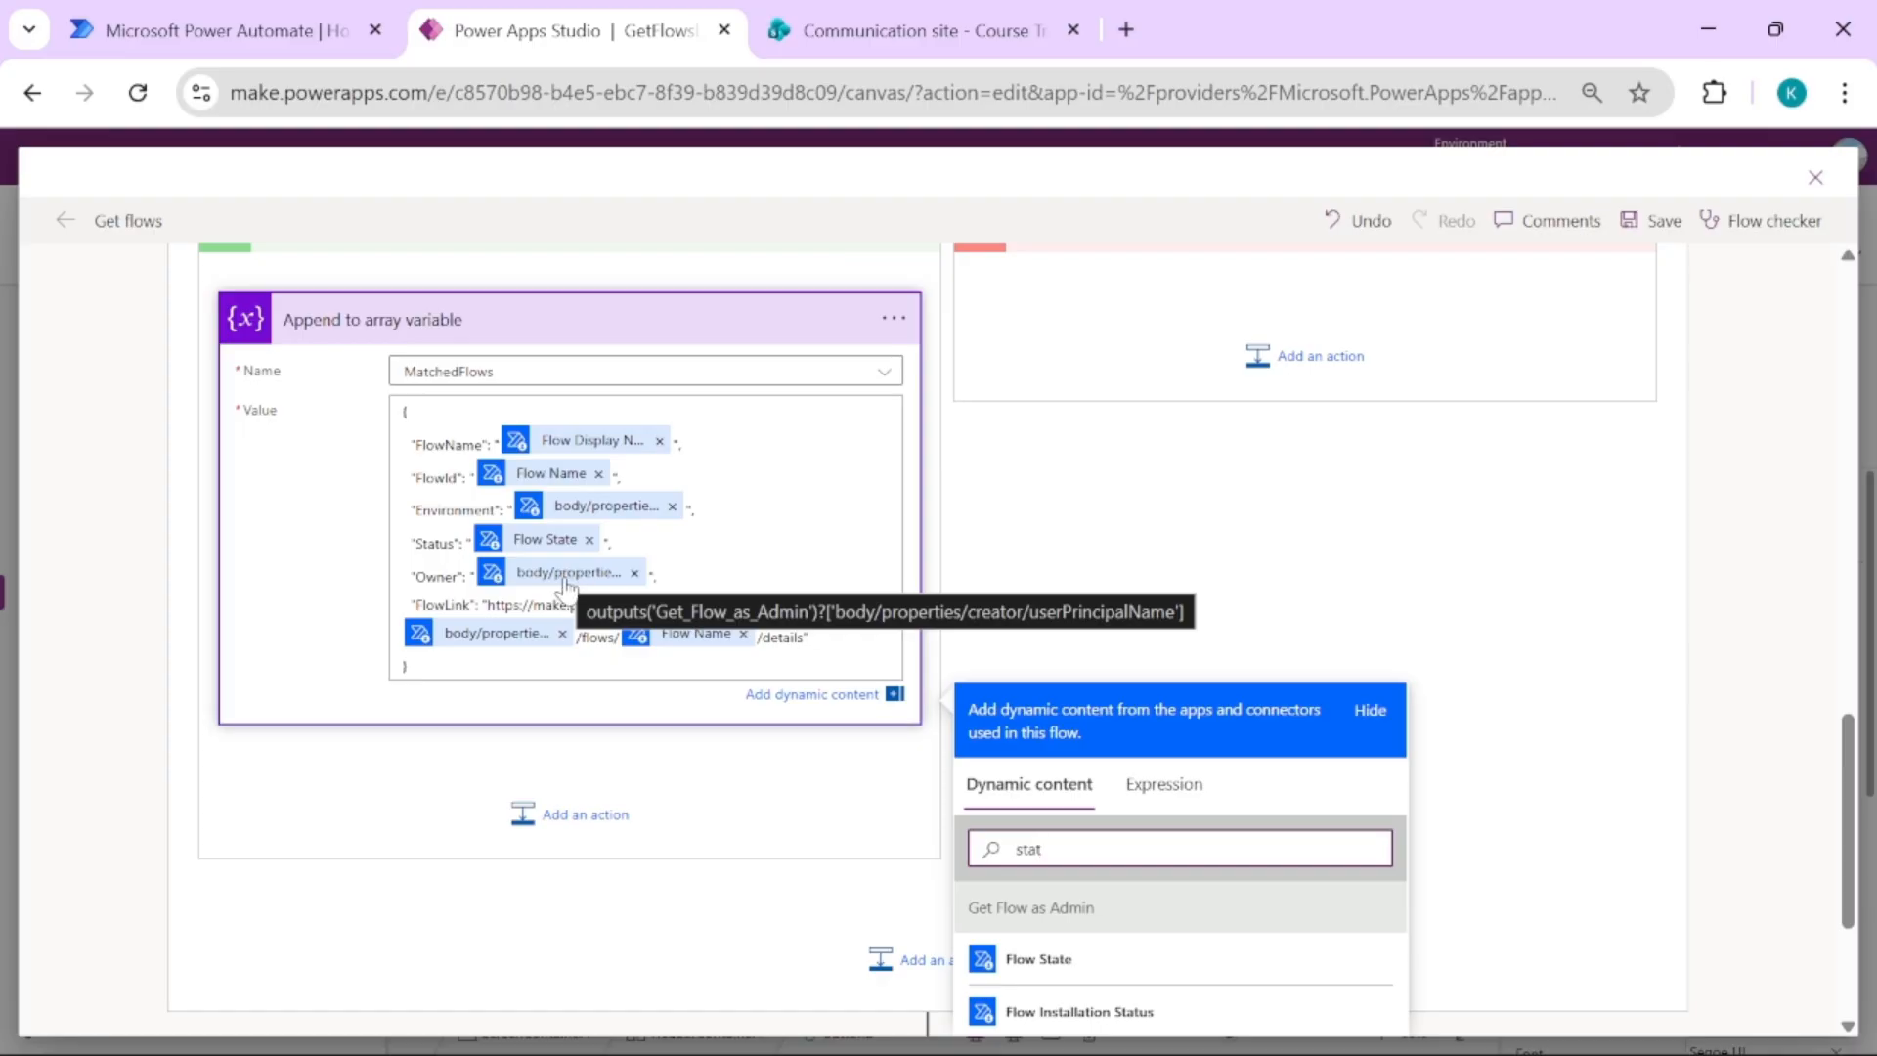
Highlight FlowLink's base URL, and open the Scopped-LeaveApproval flow for editing in Power Automate to compare its web address
click(604, 586)
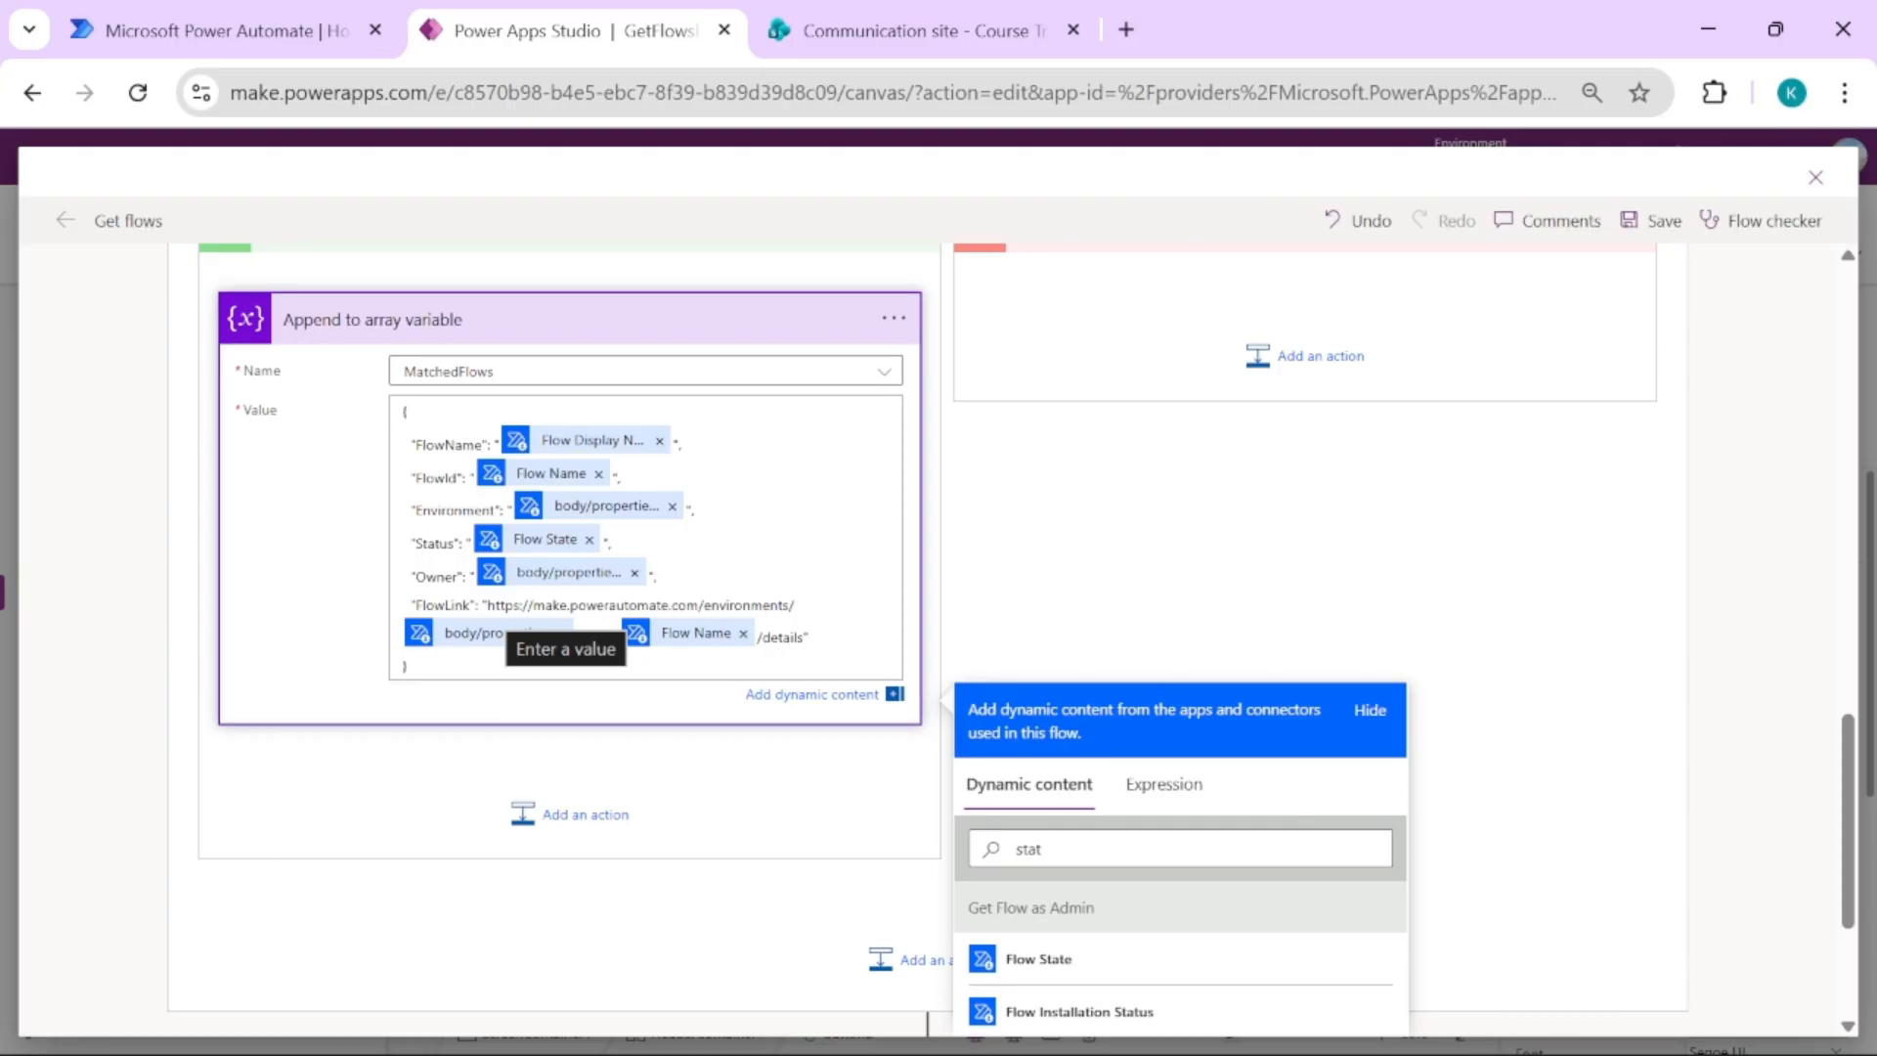
drag(487, 605, 748, 631)
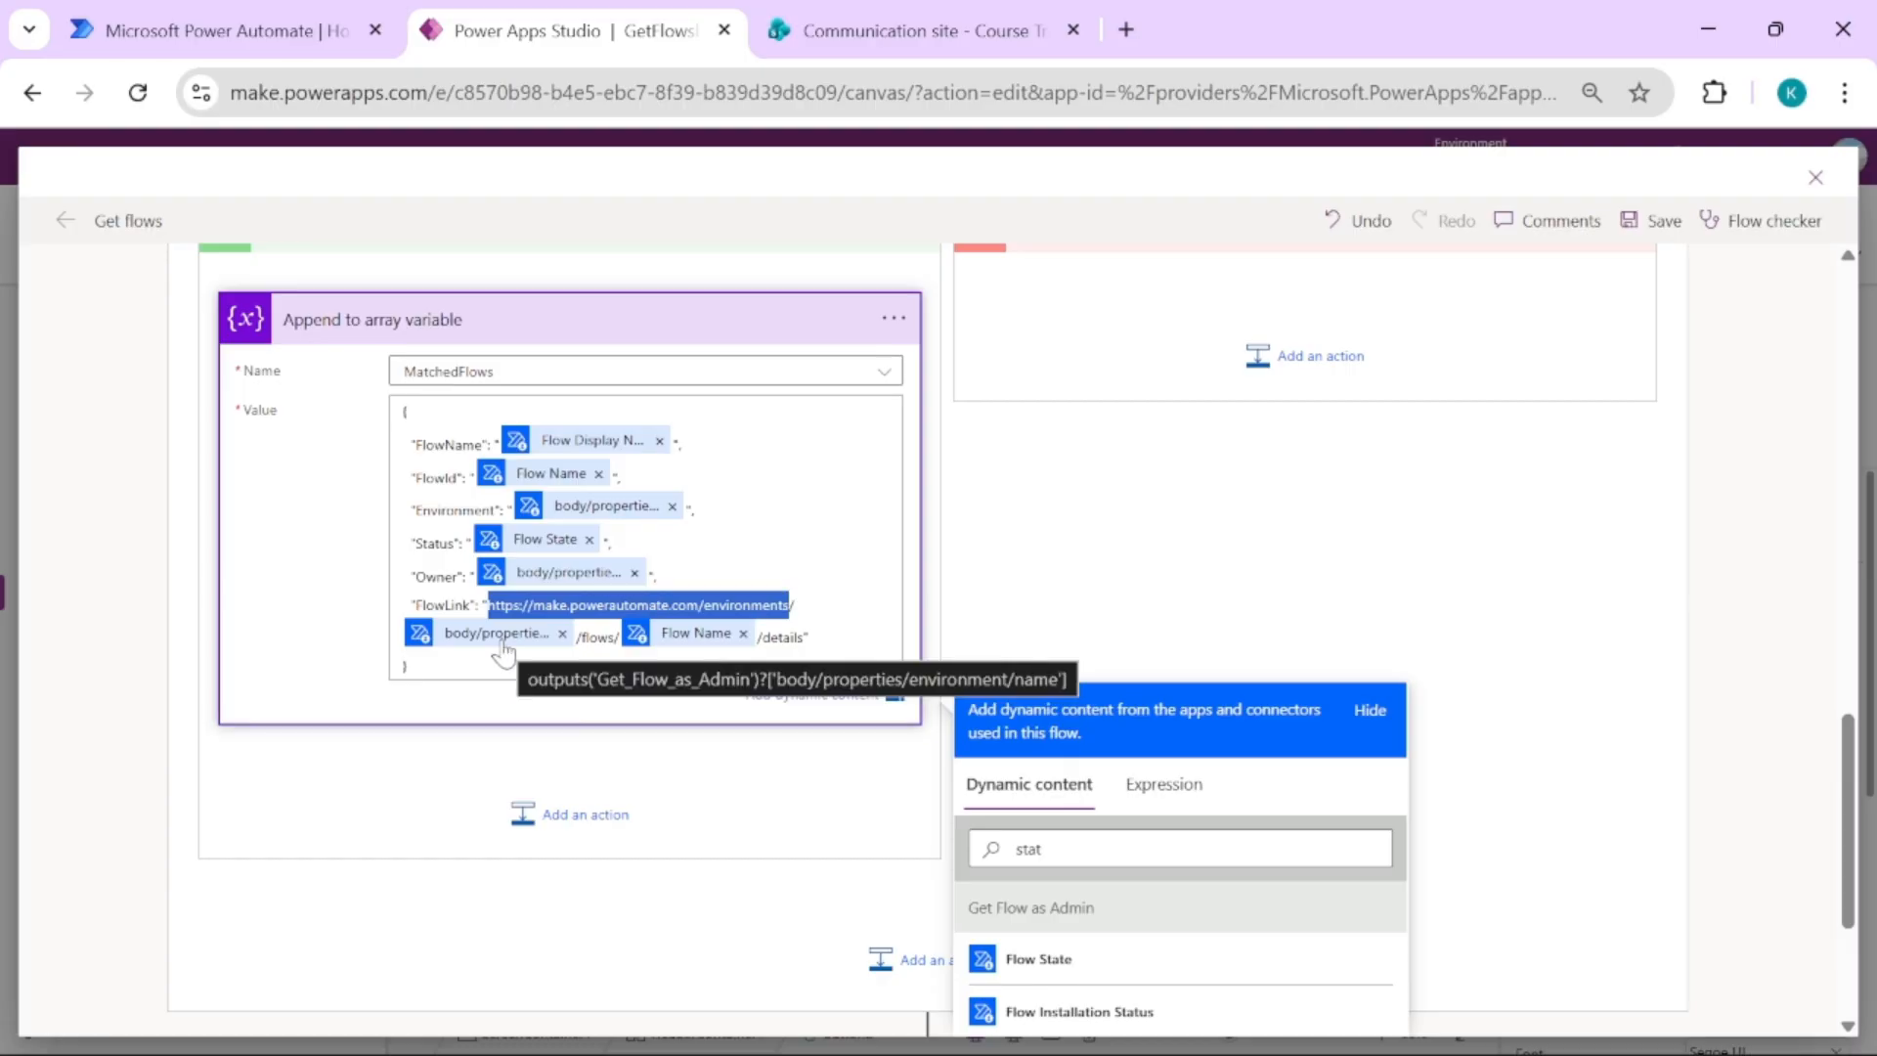
click(301, 39)
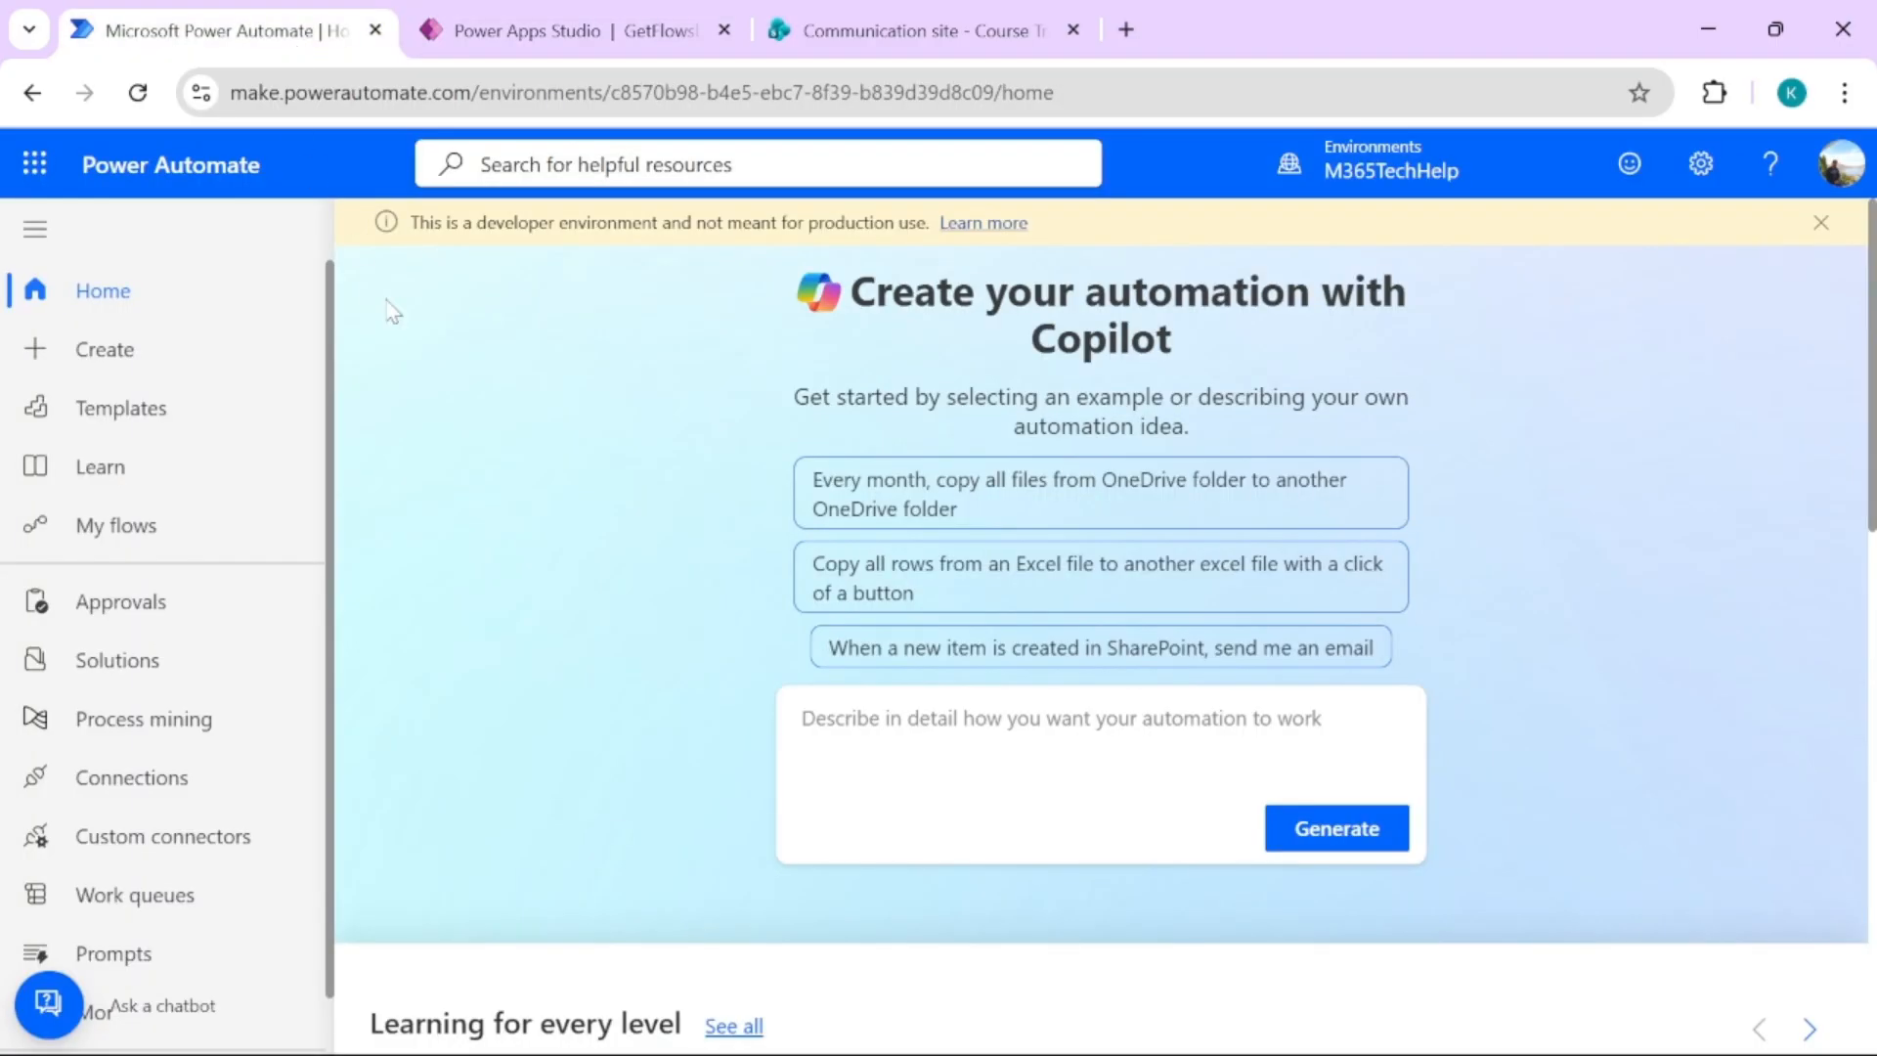
click(164, 525)
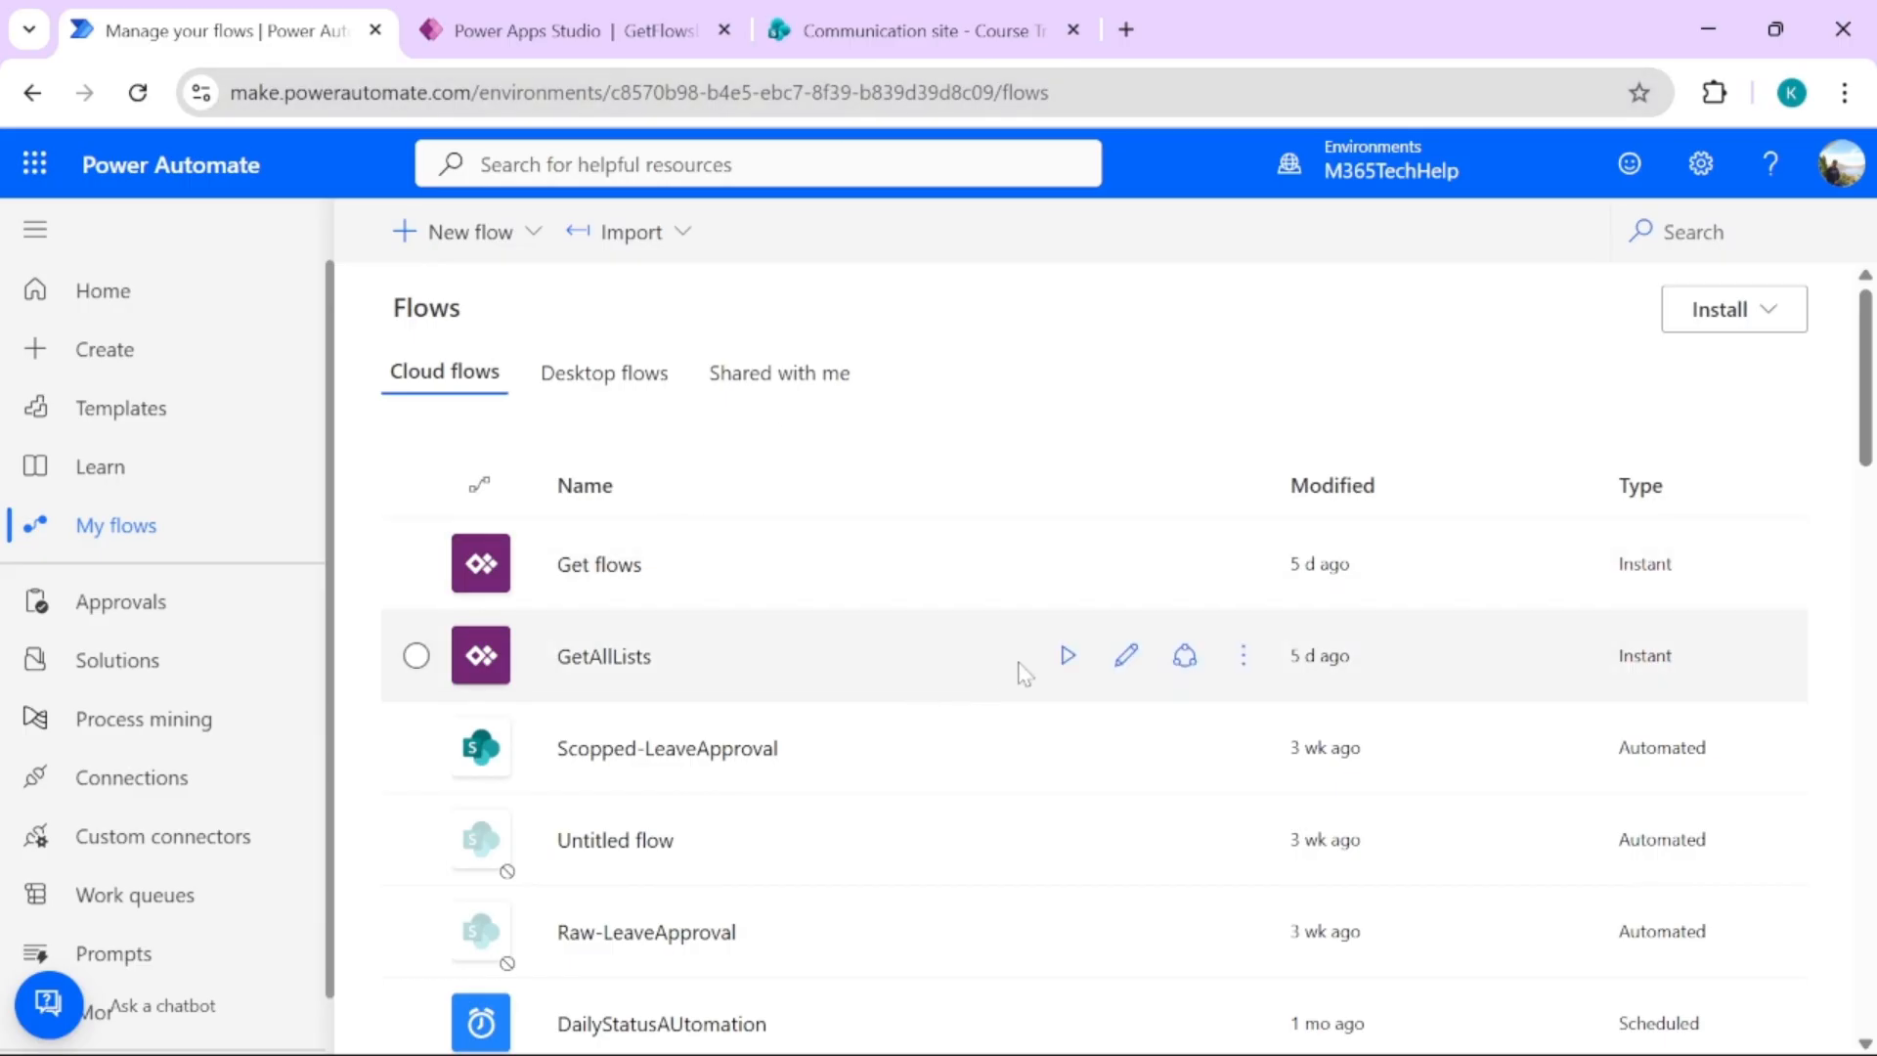
click(1126, 750)
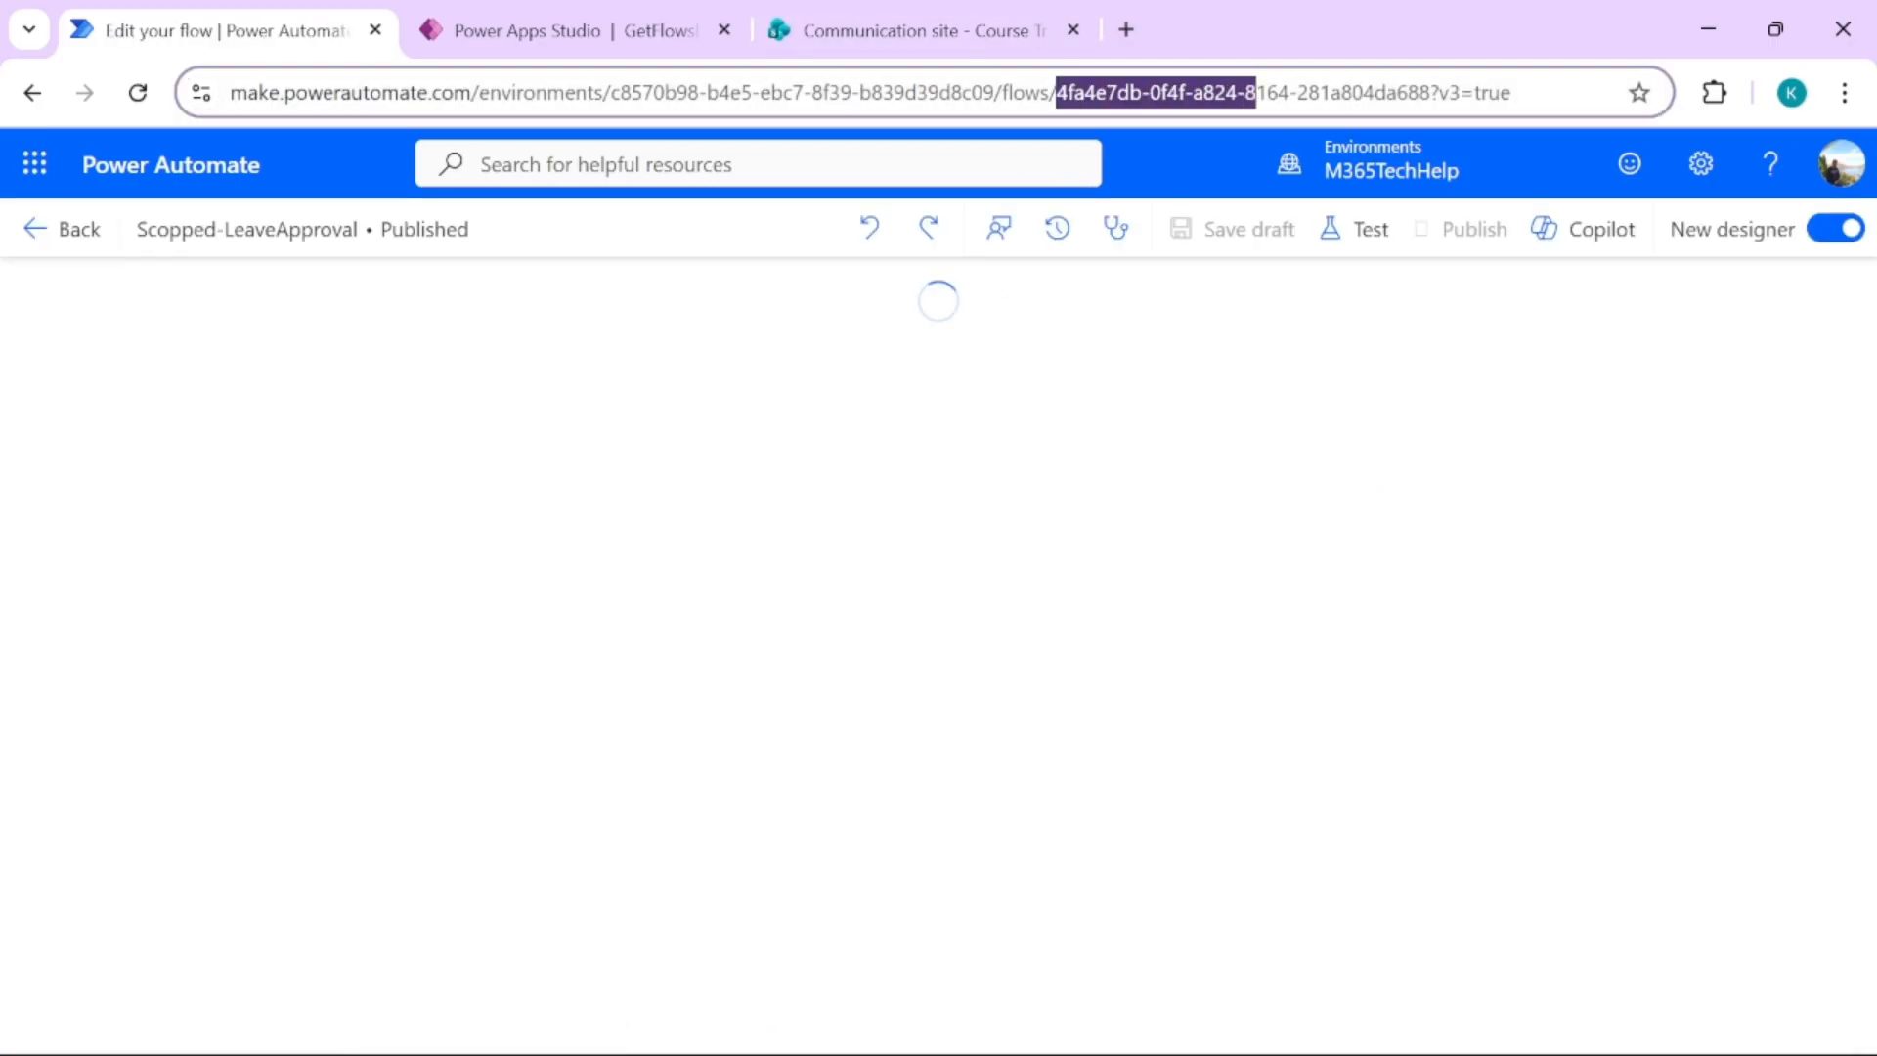
Back in Power Apps Studio, expand Respond to a Power App or flow 2 to check its FlowsJson output, and close the flow editor
click(640, 31)
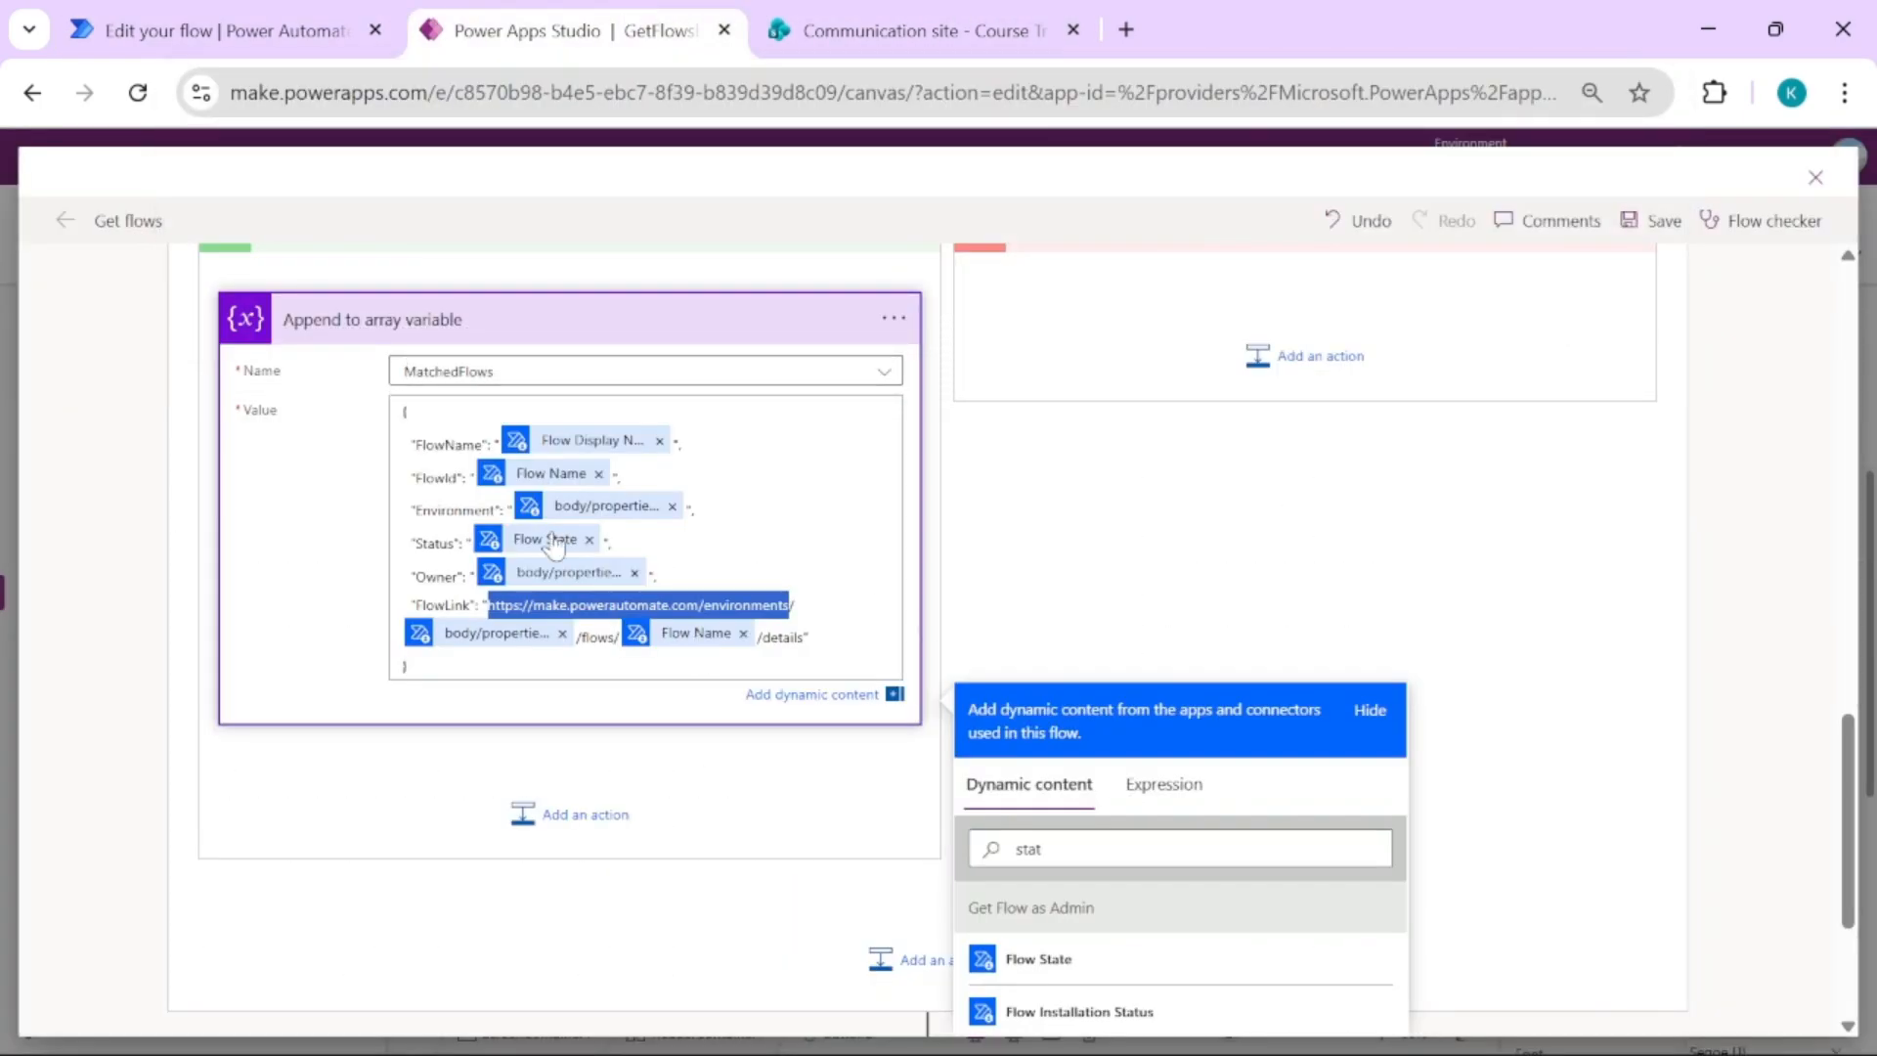
click(1467, 607)
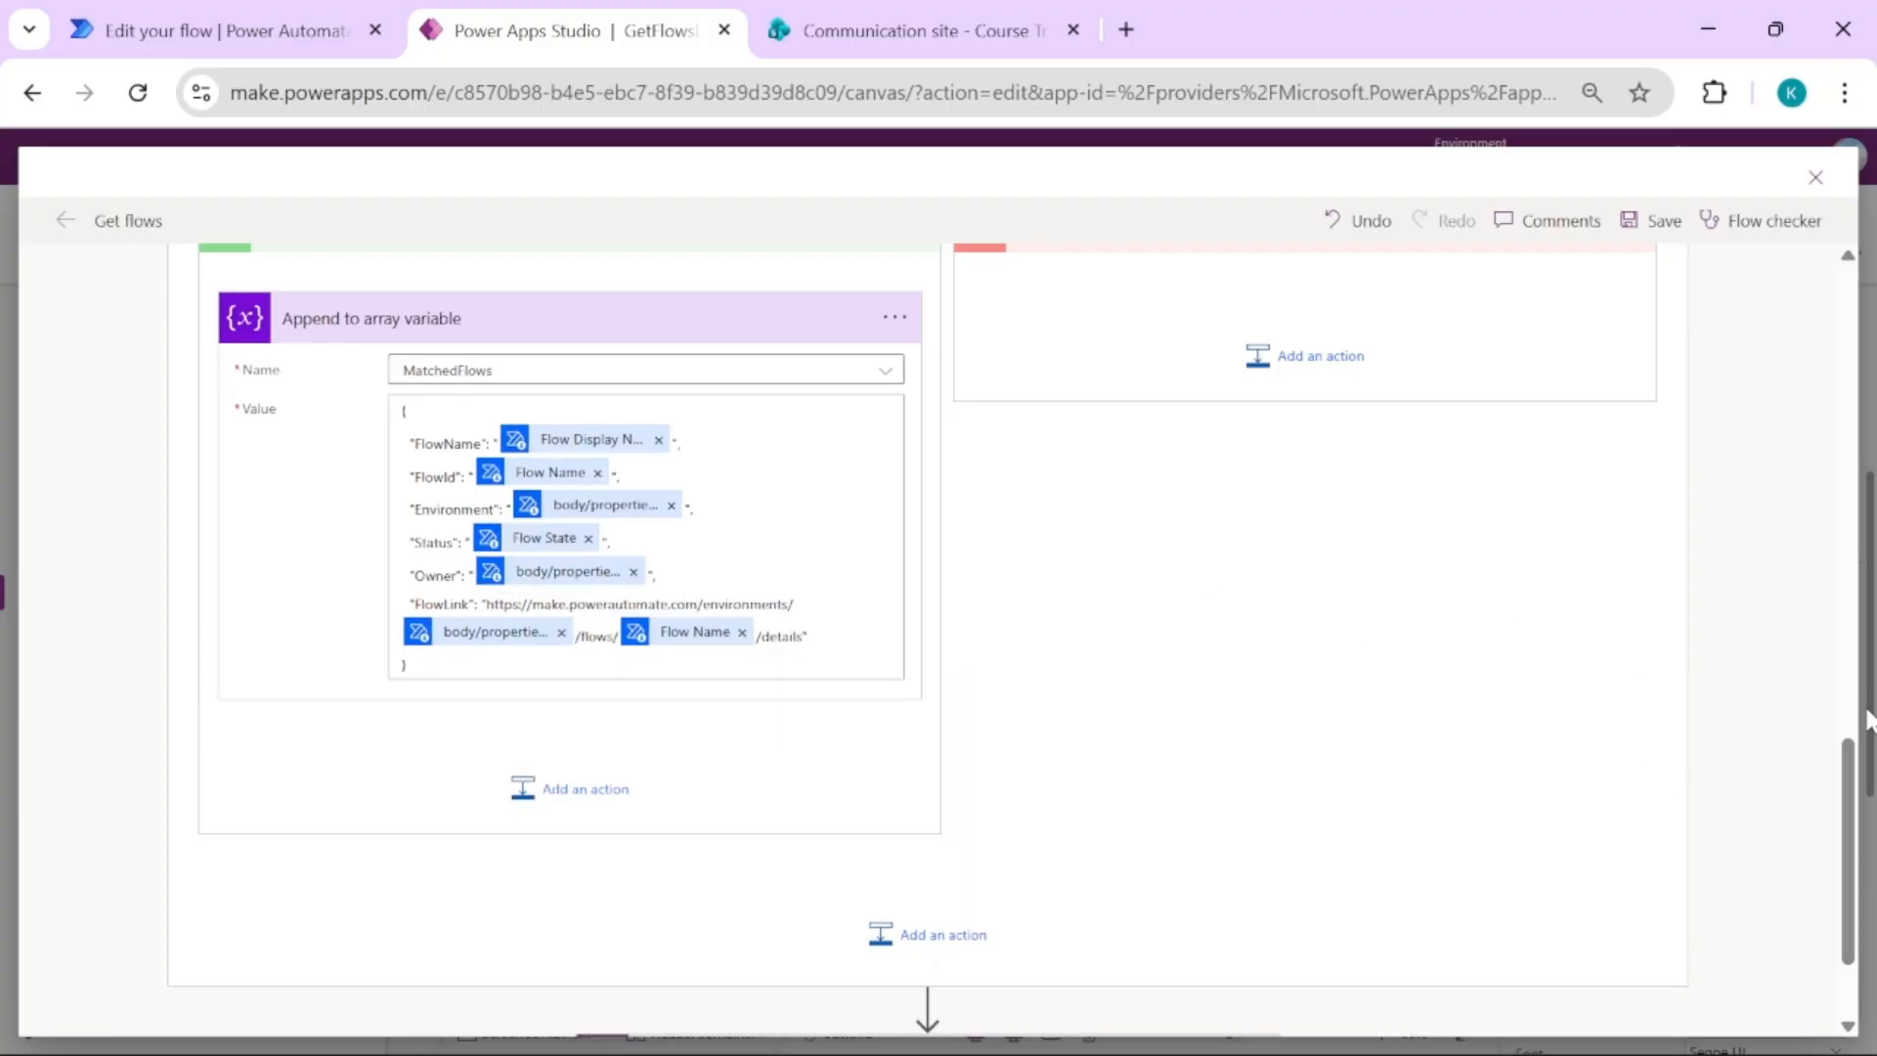
scroll(1865, 826, down, 2)
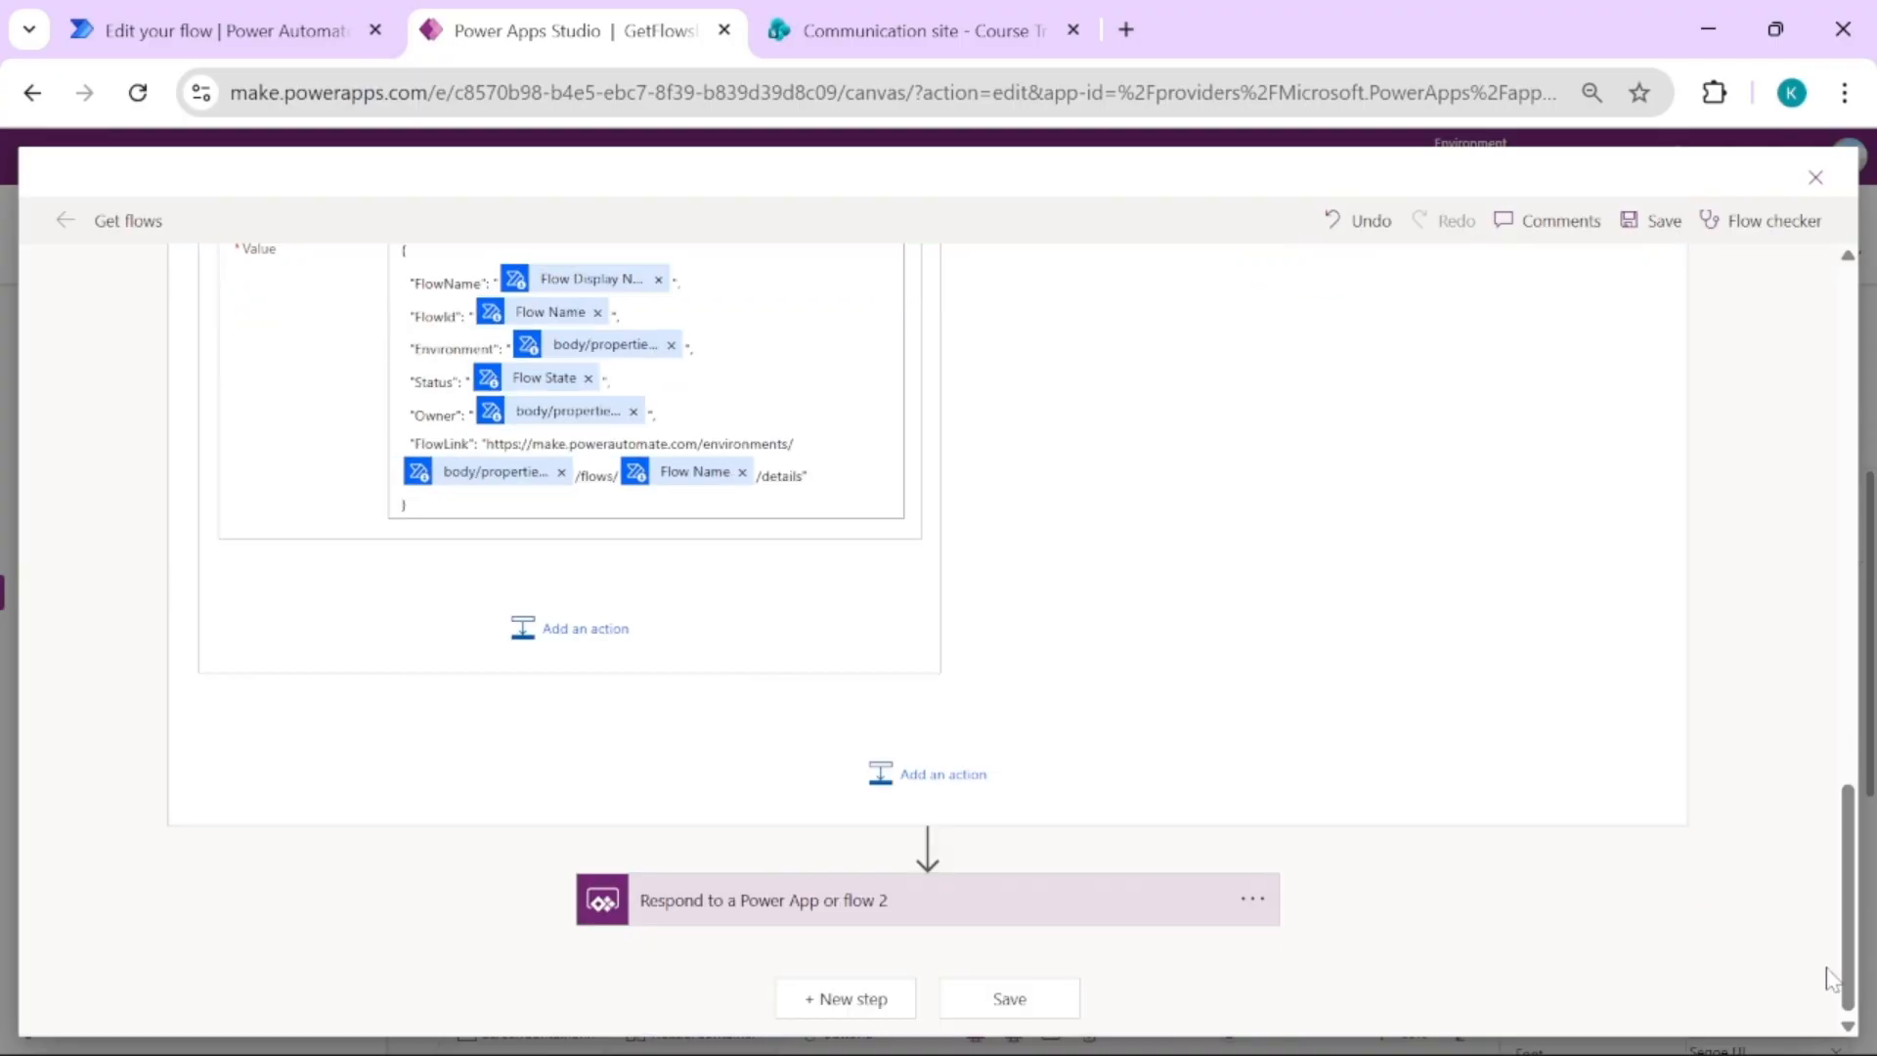
click(919, 914)
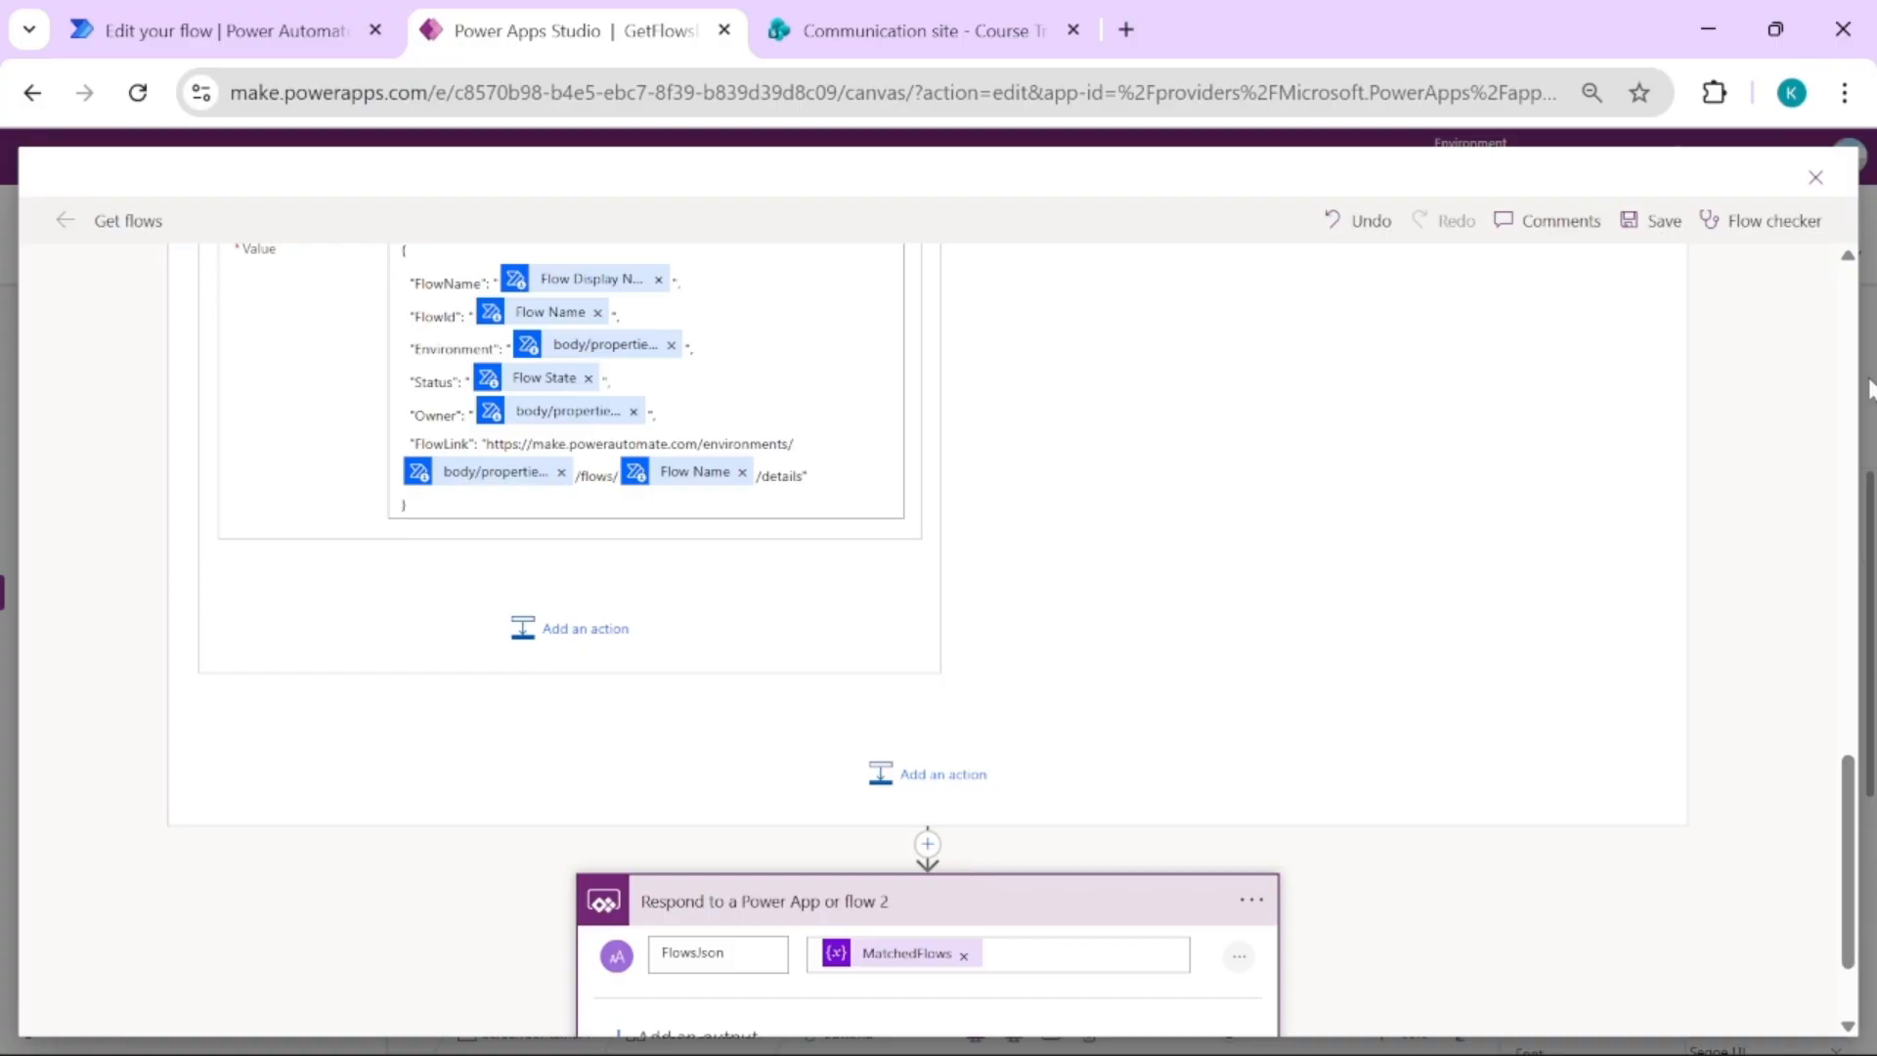
click(1818, 178)
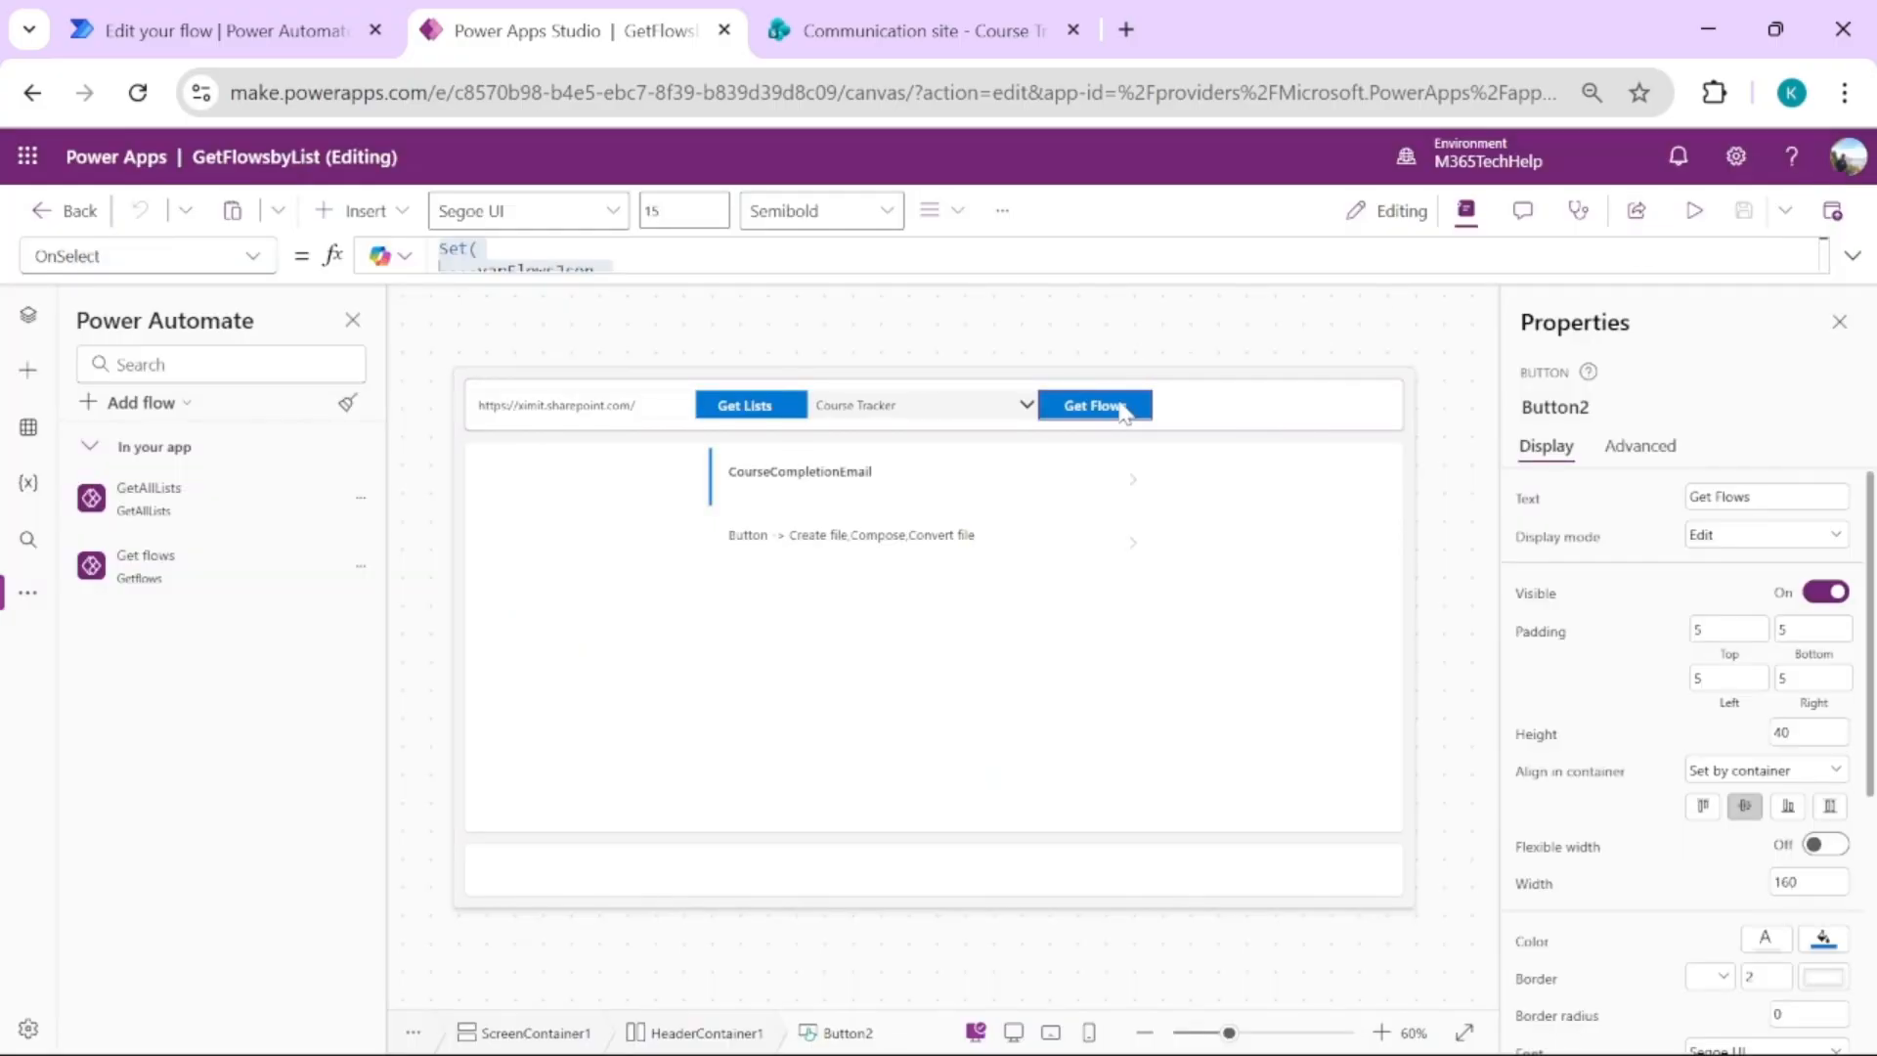
Expand the Get Flows button's OnSelect formula and examine how ClearCollect fills colFlows from the parsed varFlowsJson.flowsjson
click(1852, 255)
click(458, 383)
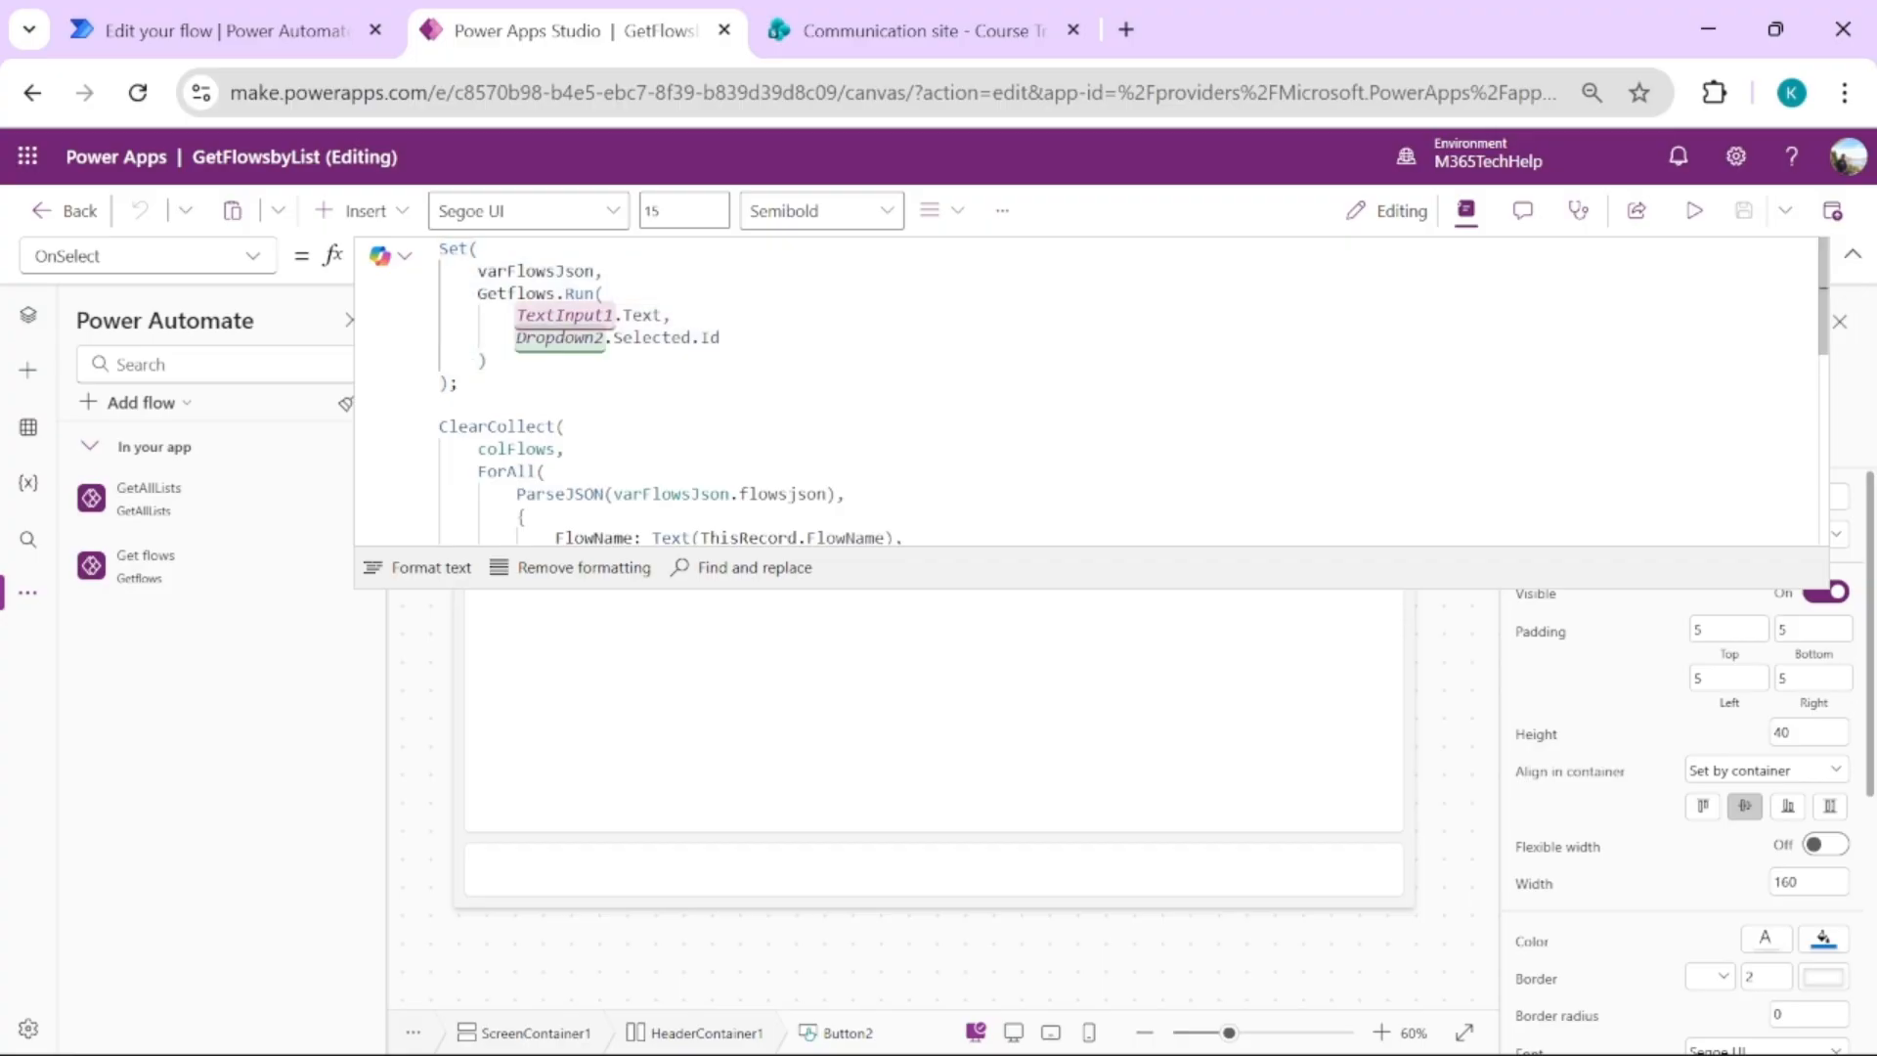
scroll(458, 510, down, 2)
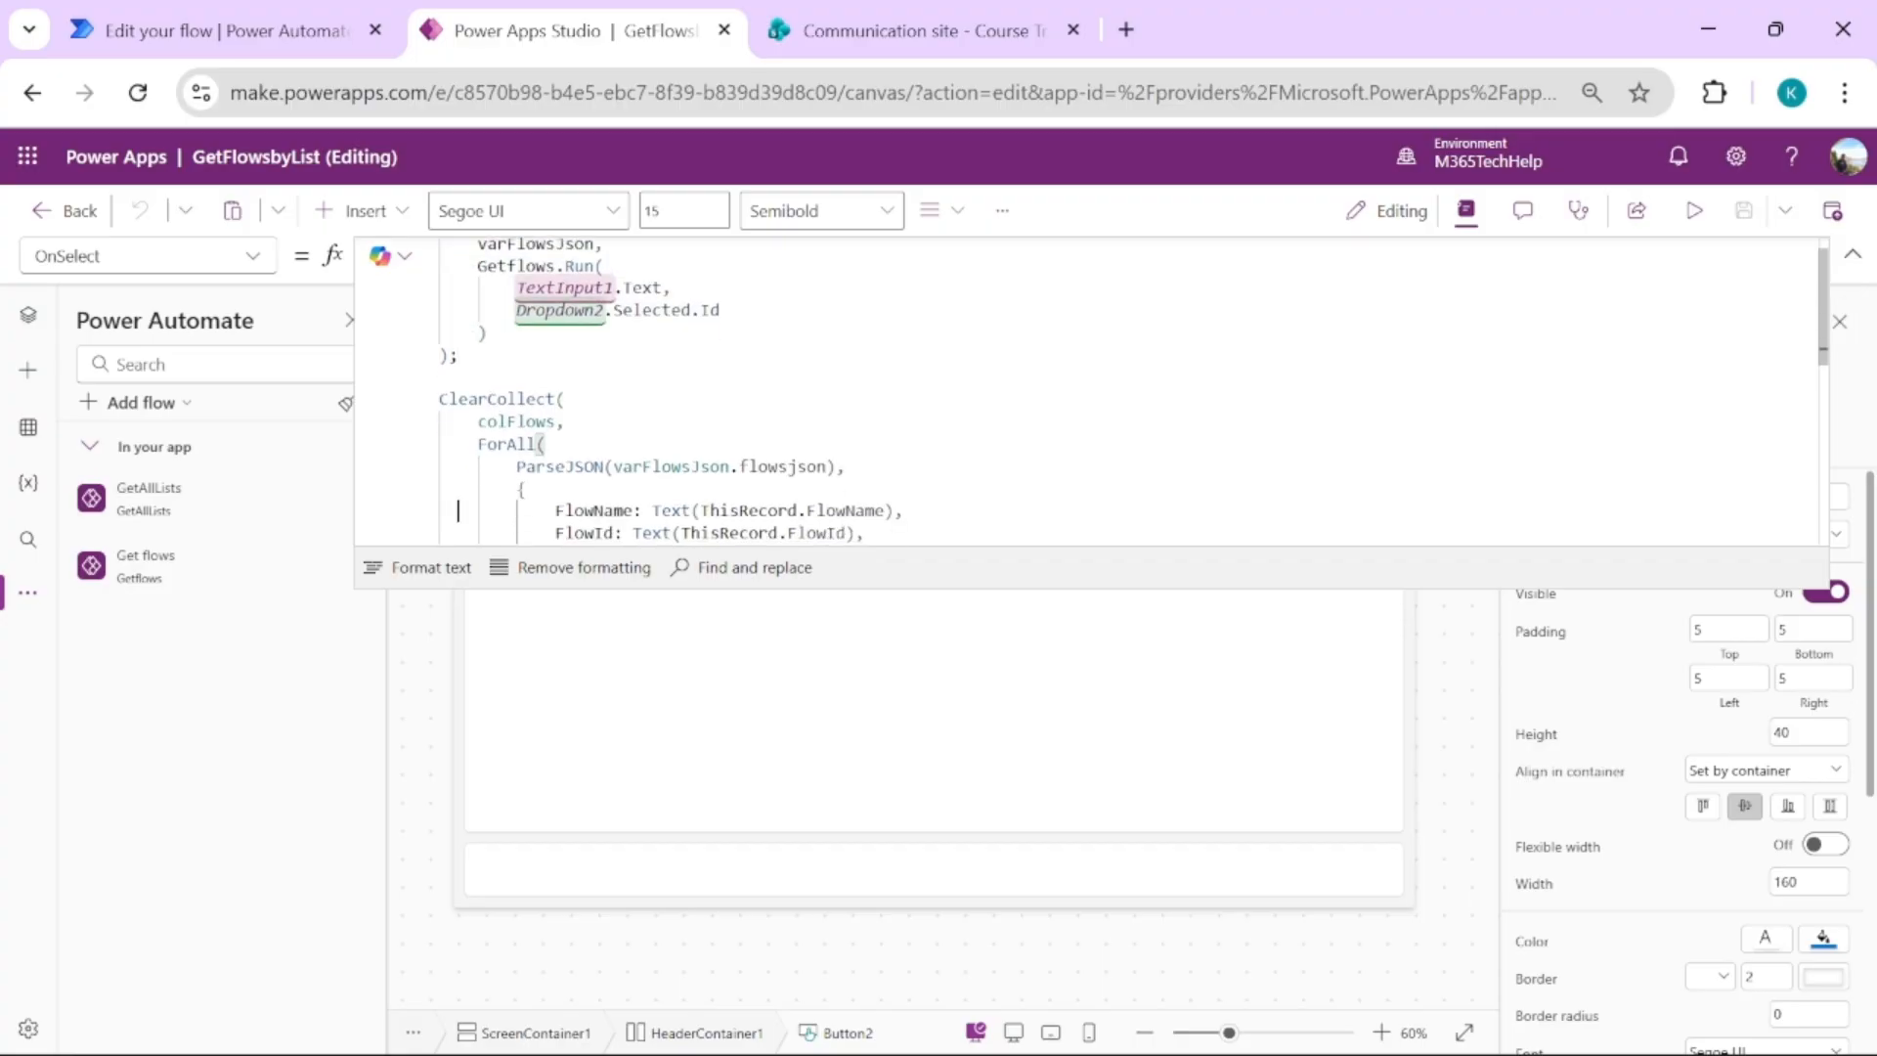
scroll(459, 510, down, 2)
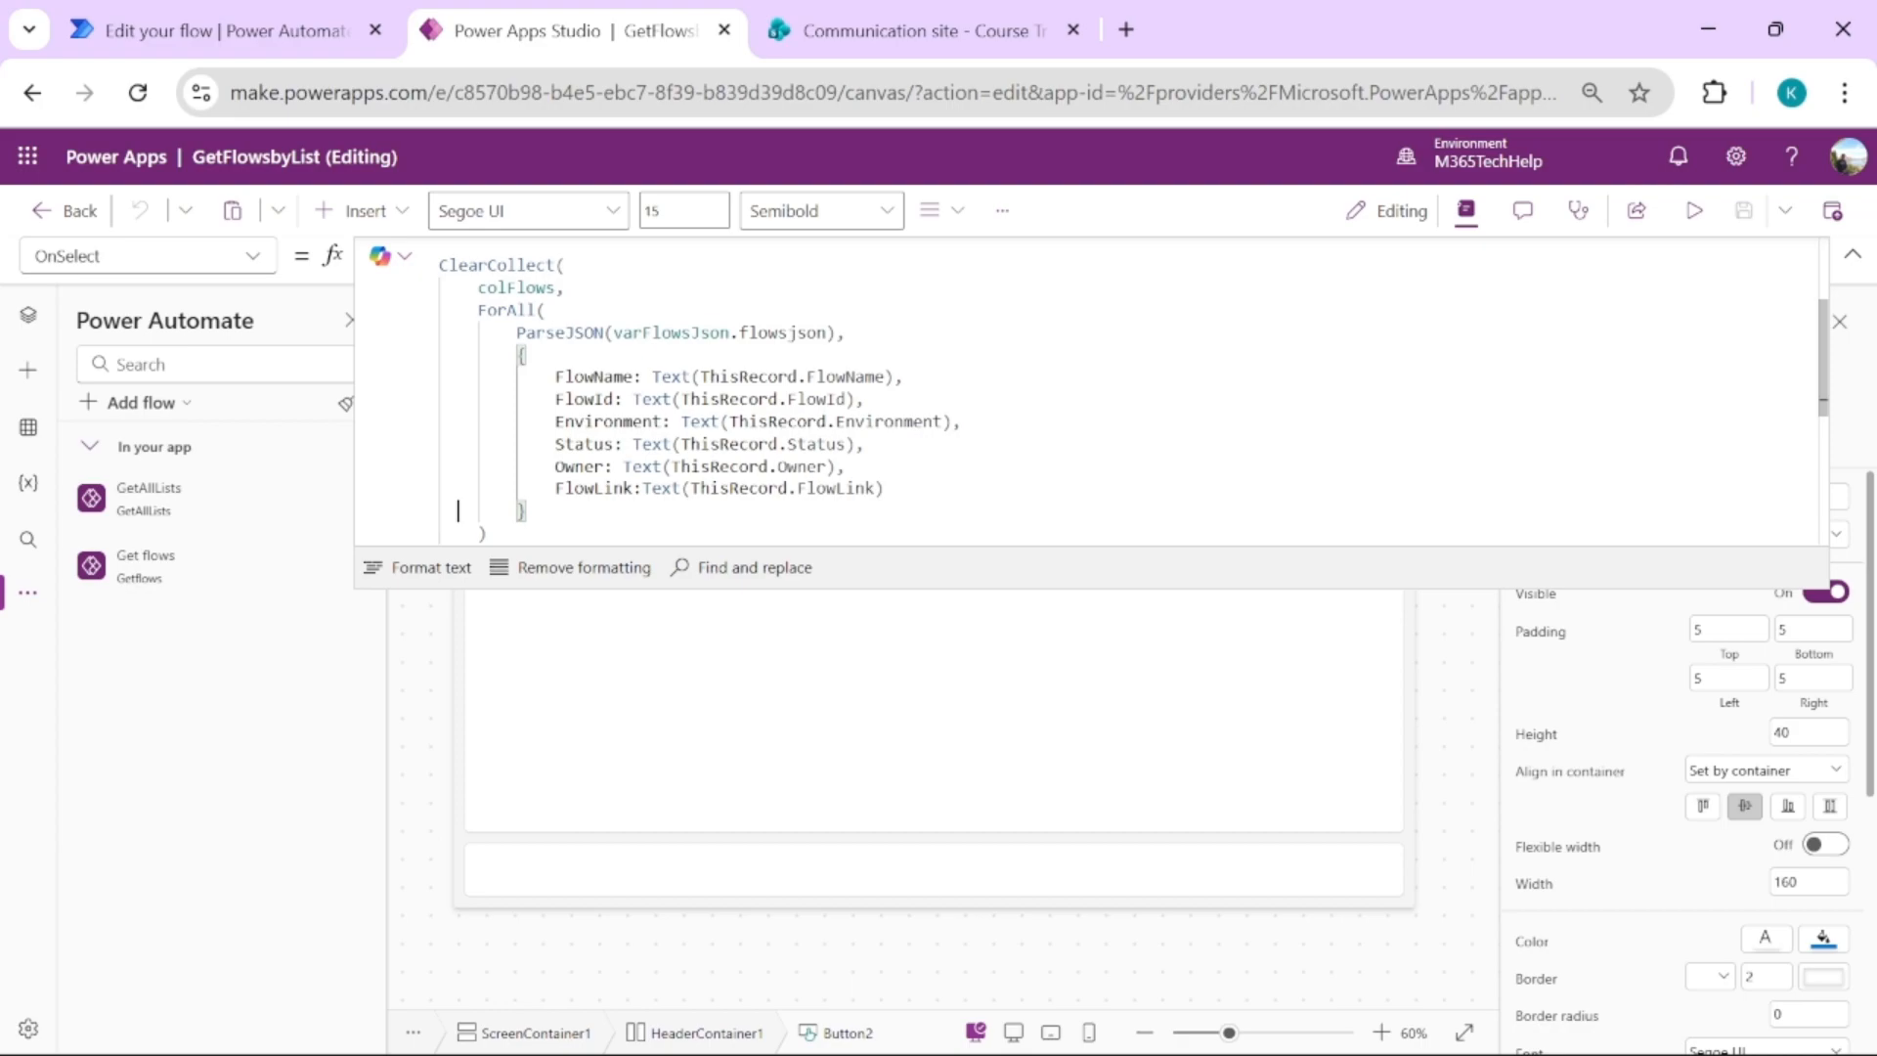
double_click(516, 287)
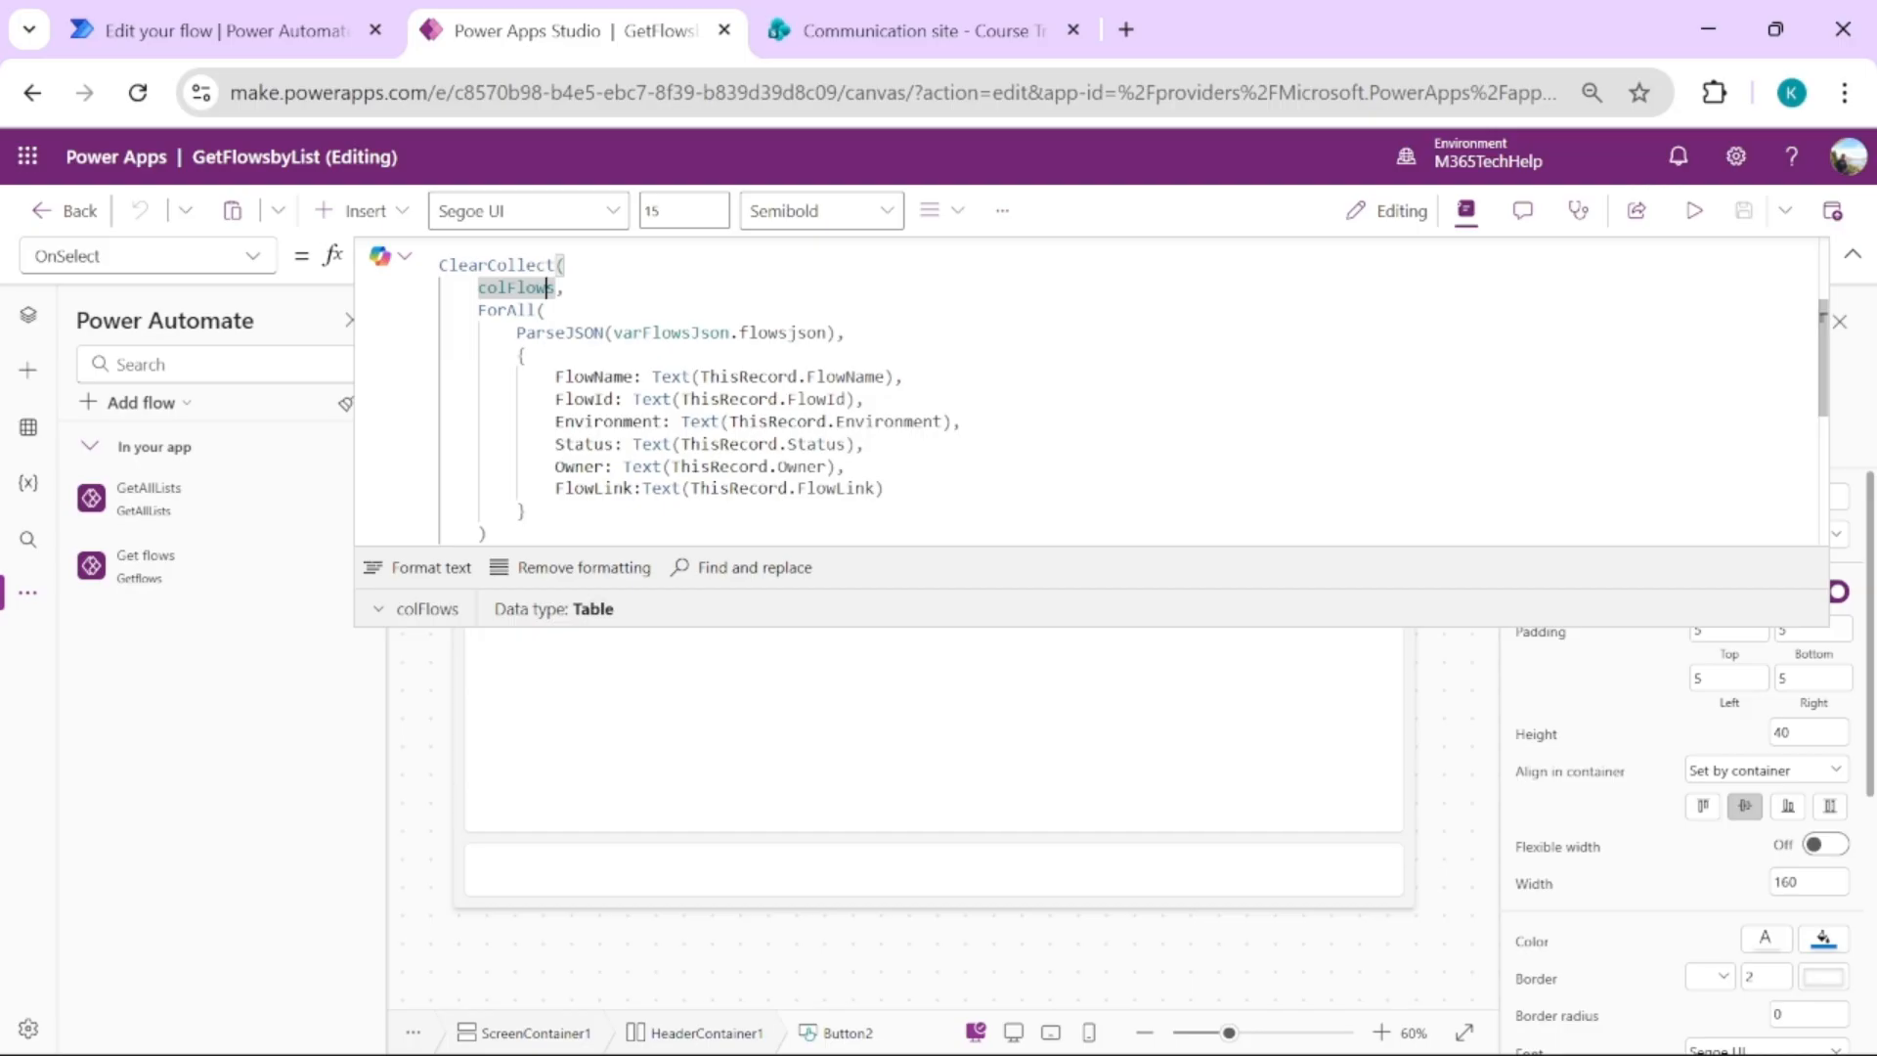
double_click(672, 333)
click(545, 310)
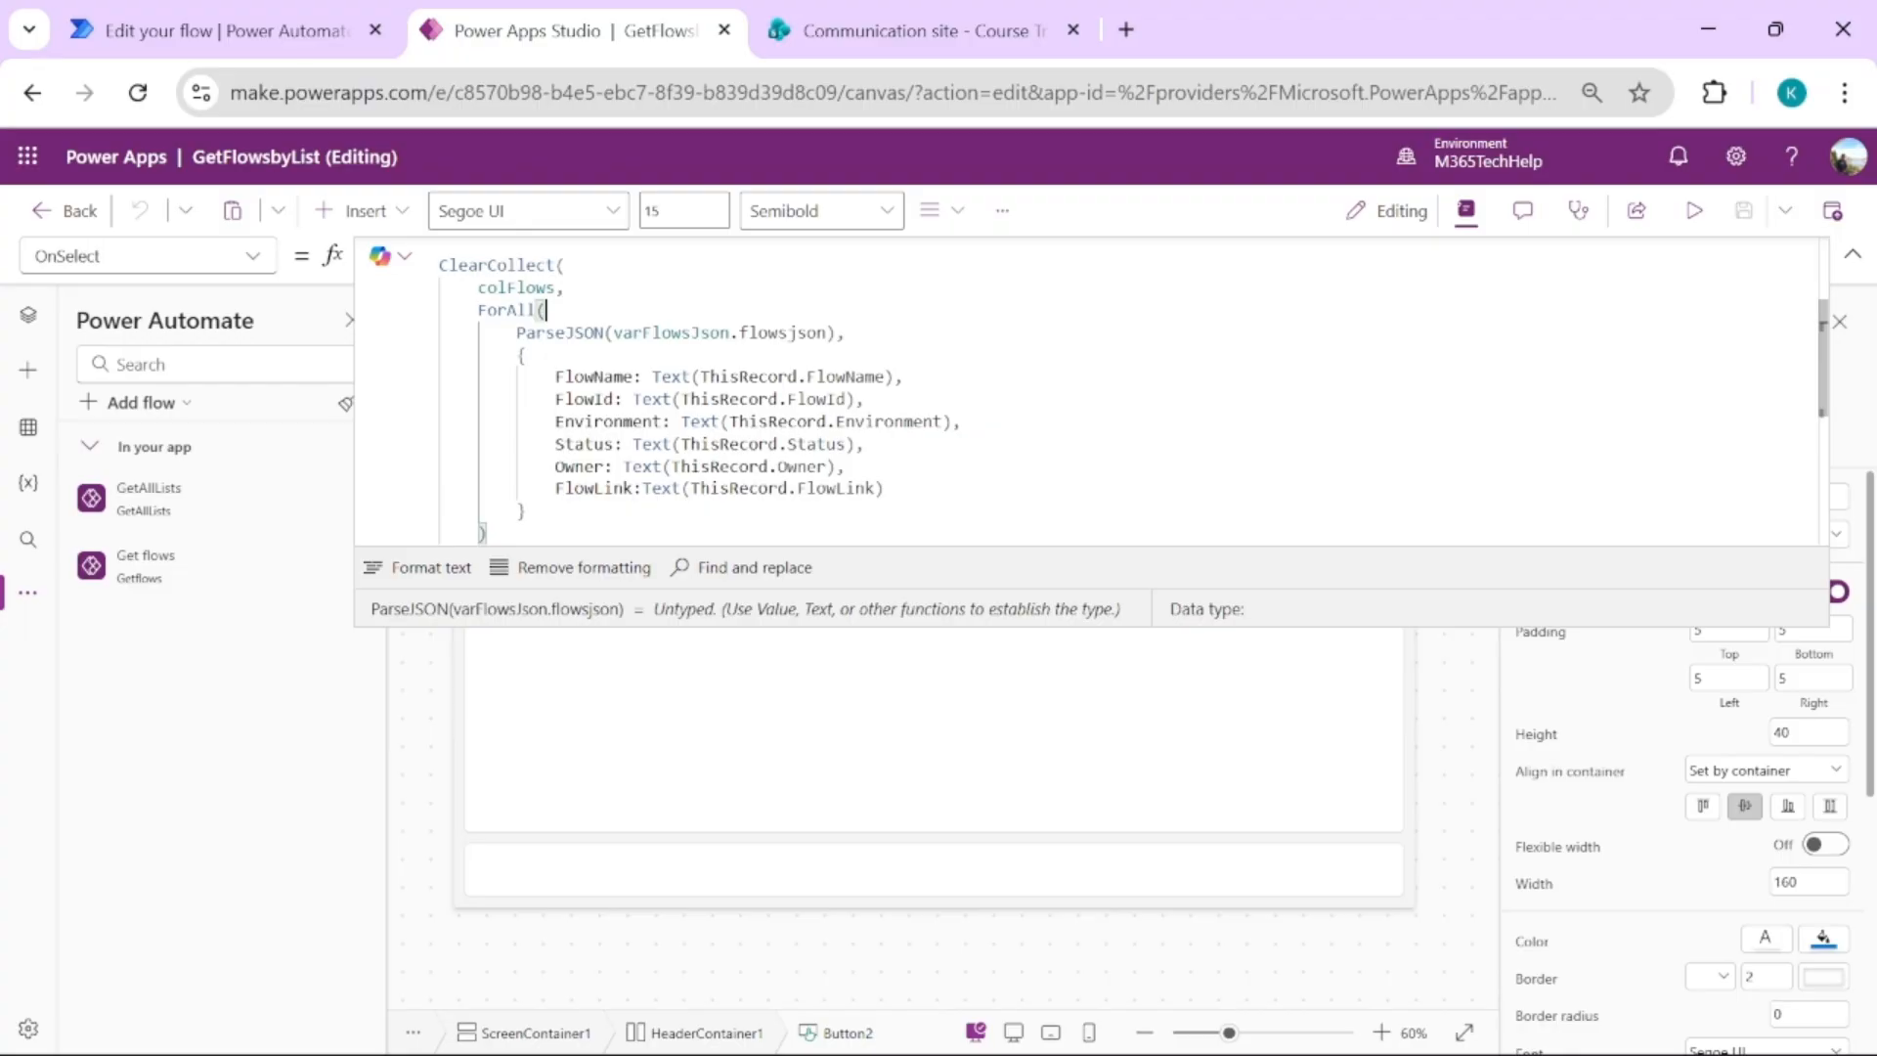
double_click(797, 332)
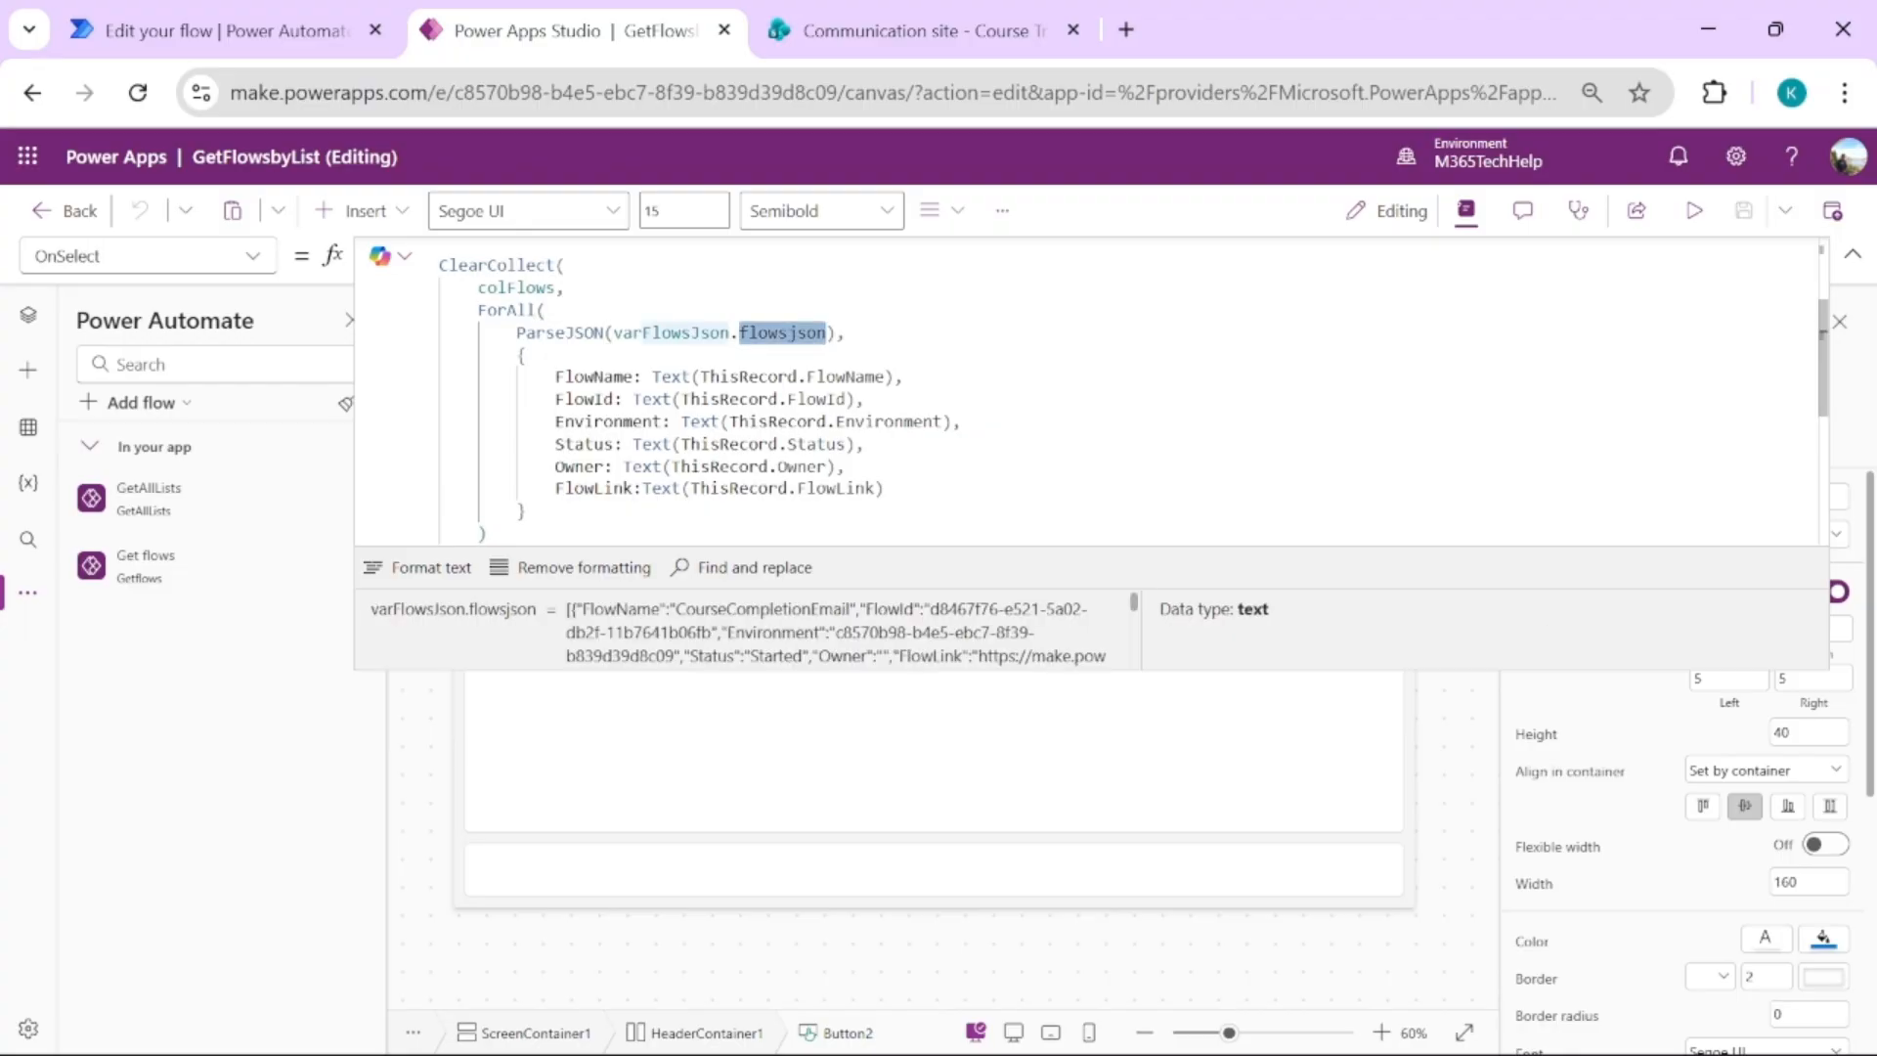
Examine the fields from FlowName to FlowLink that the OnSelect formula collects into colFlows, and collapse the formula
drag(547, 377, 885, 488)
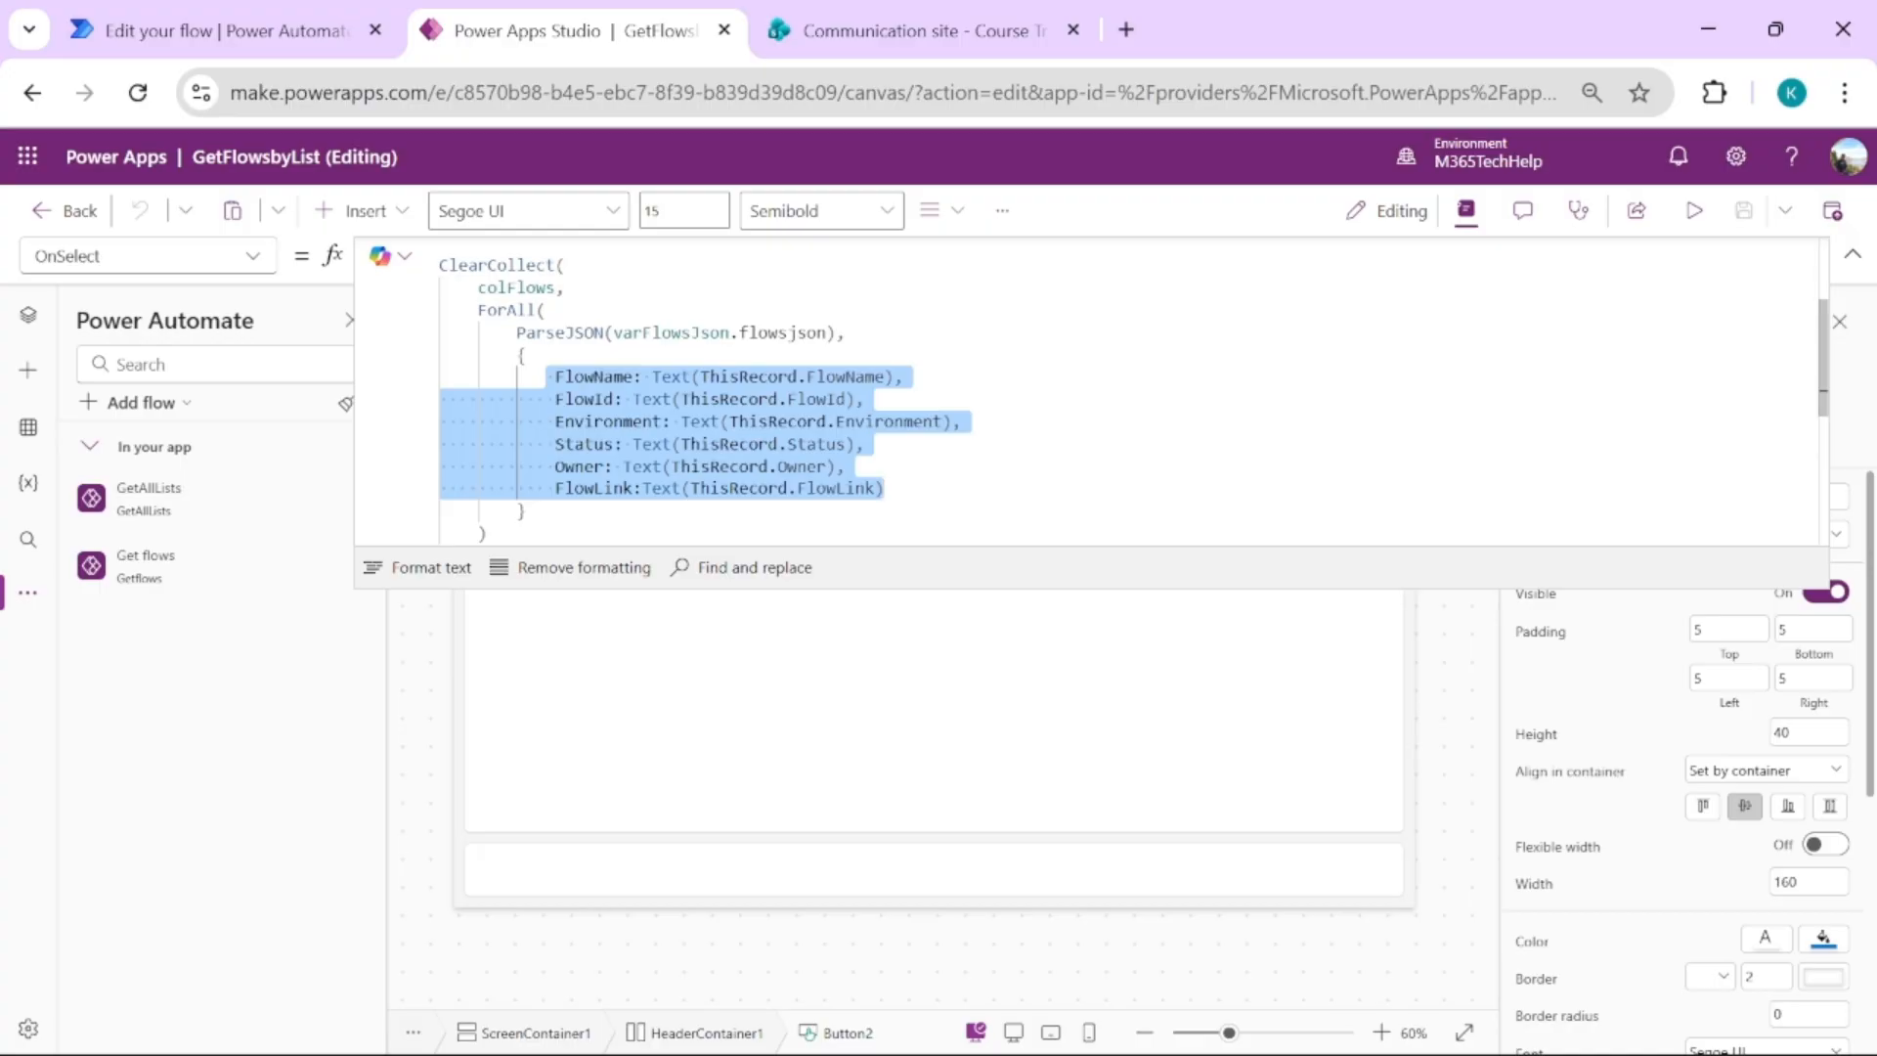
double_click(532, 288)
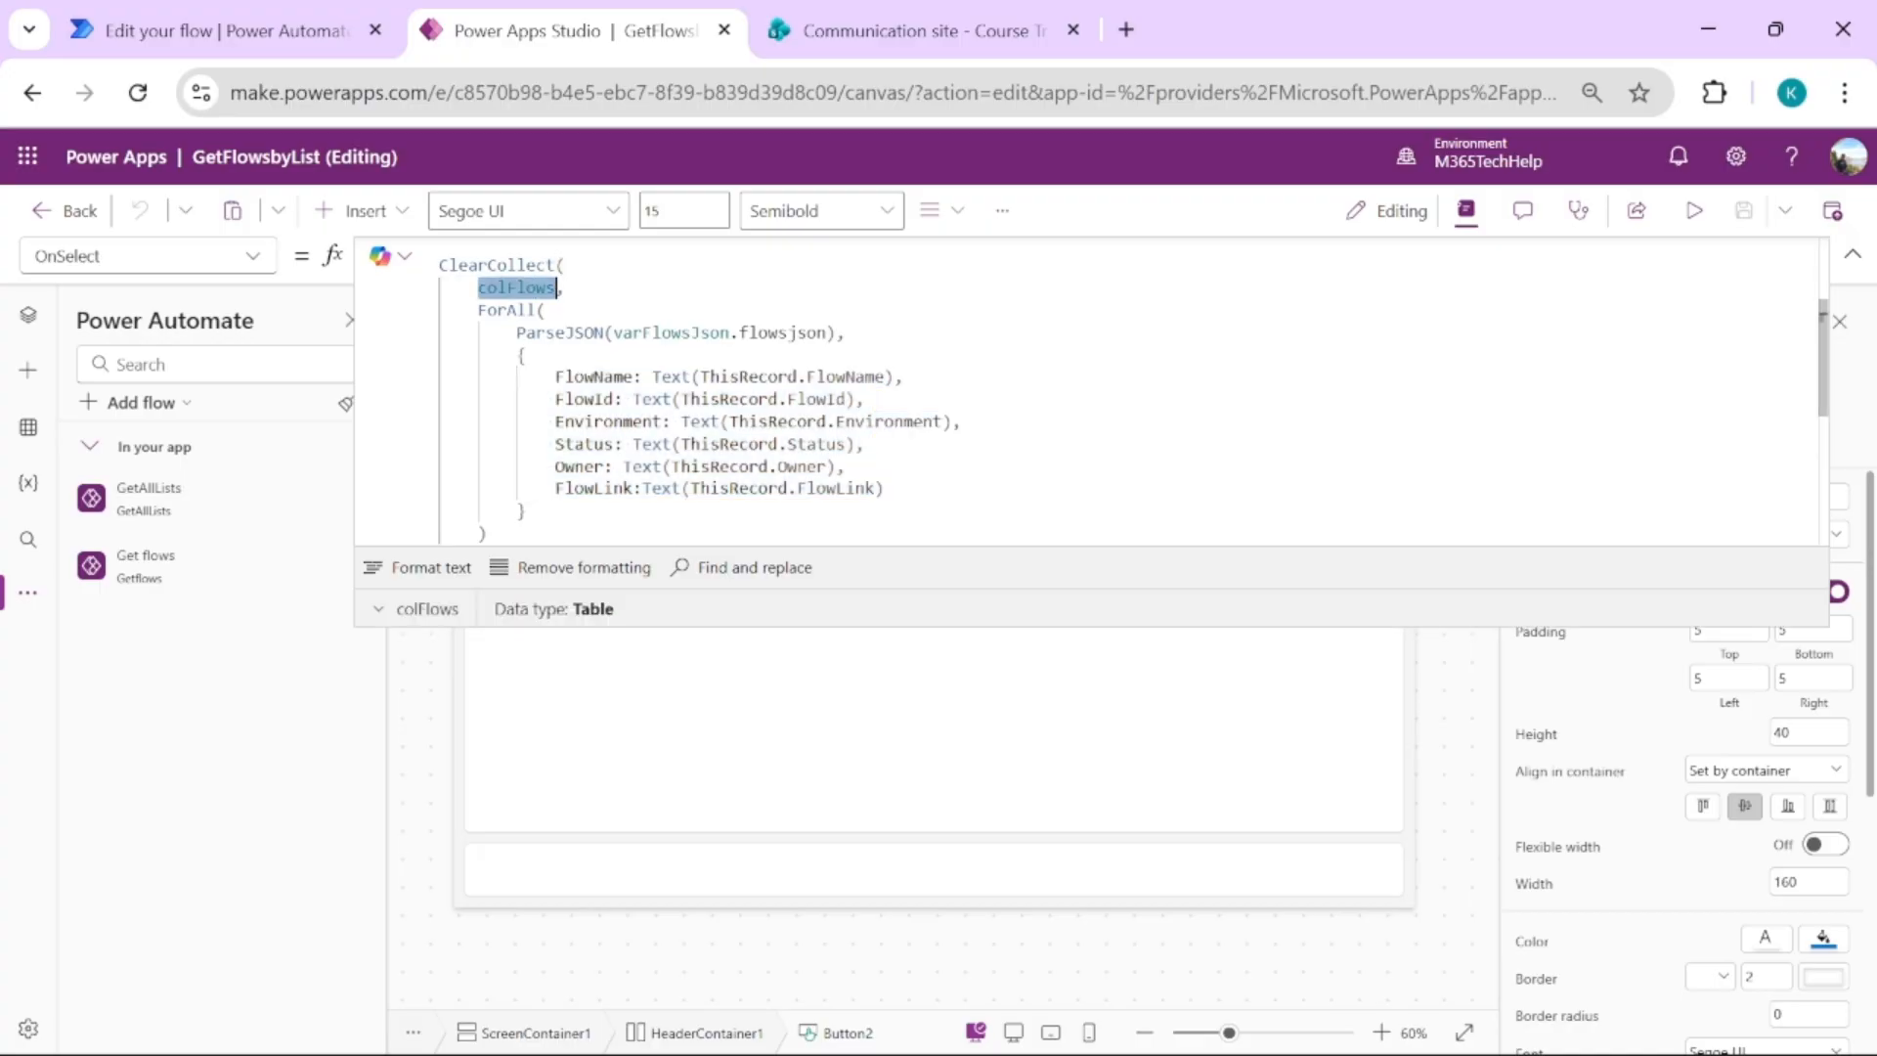
click(868, 445)
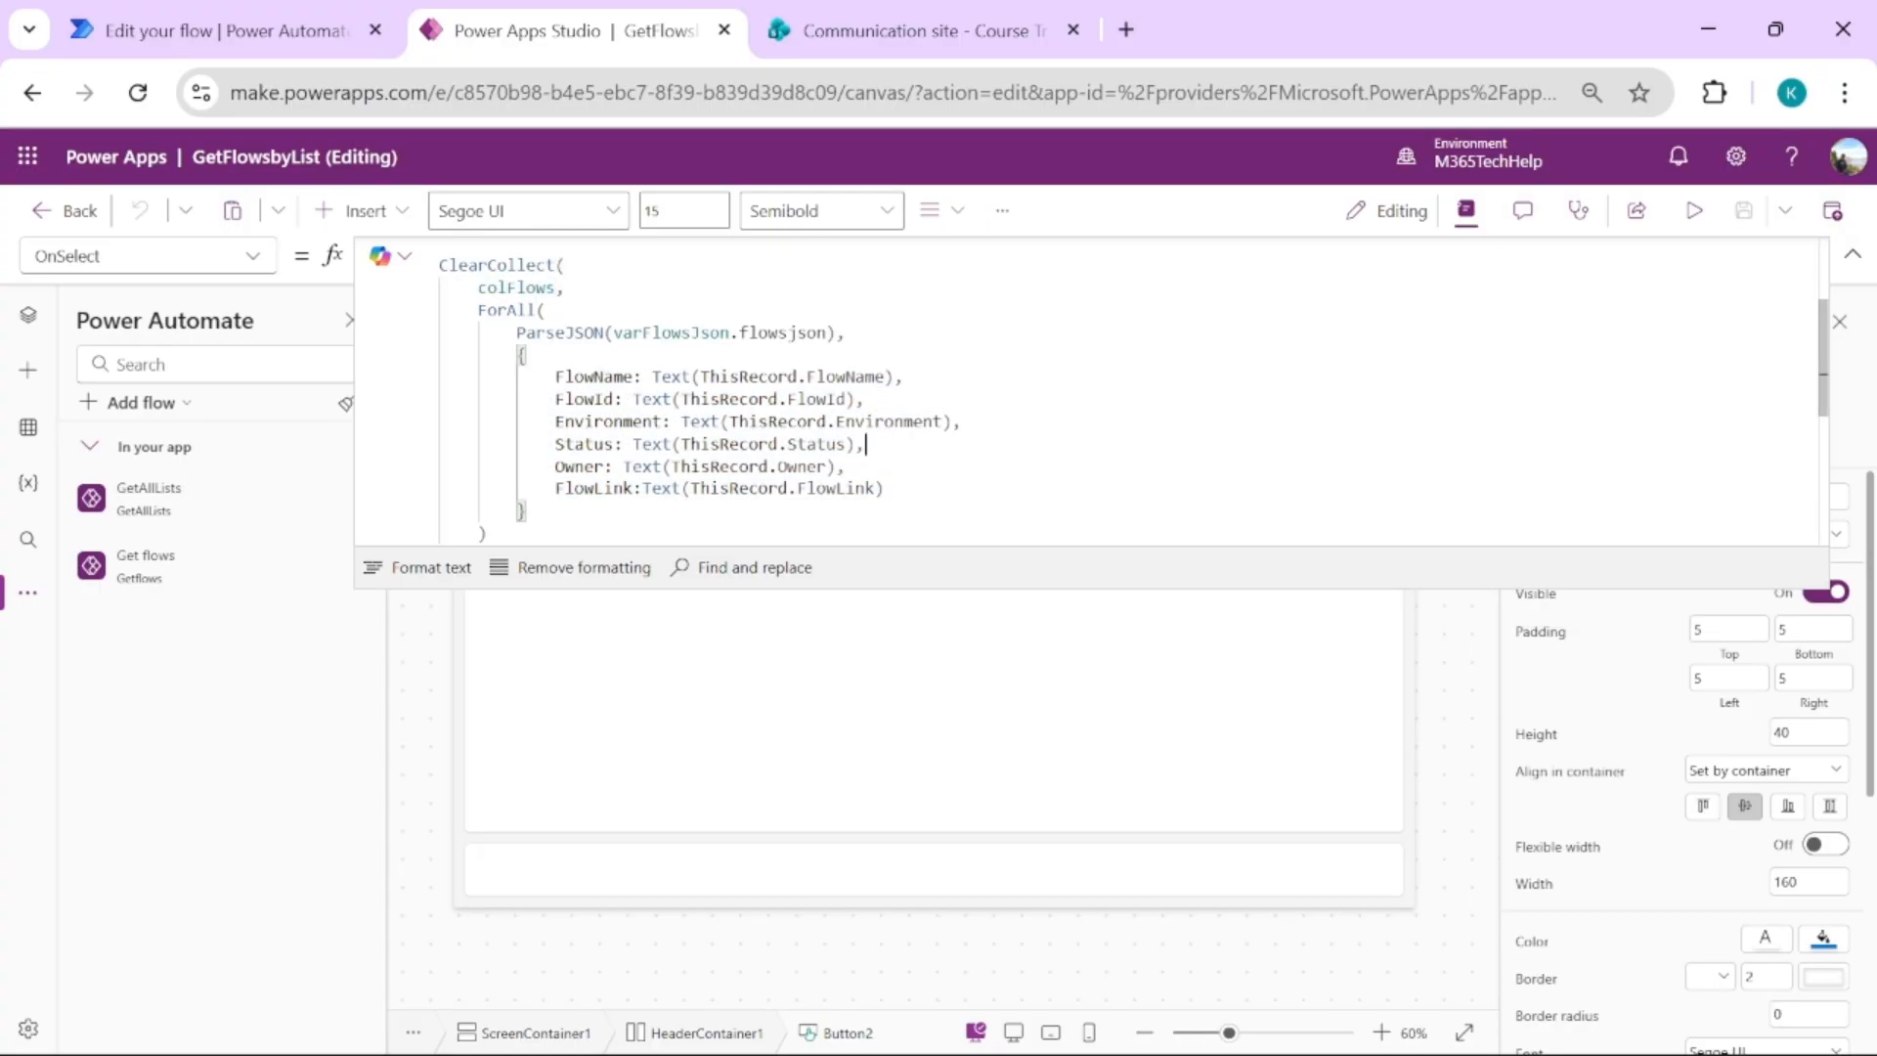
click(1852, 256)
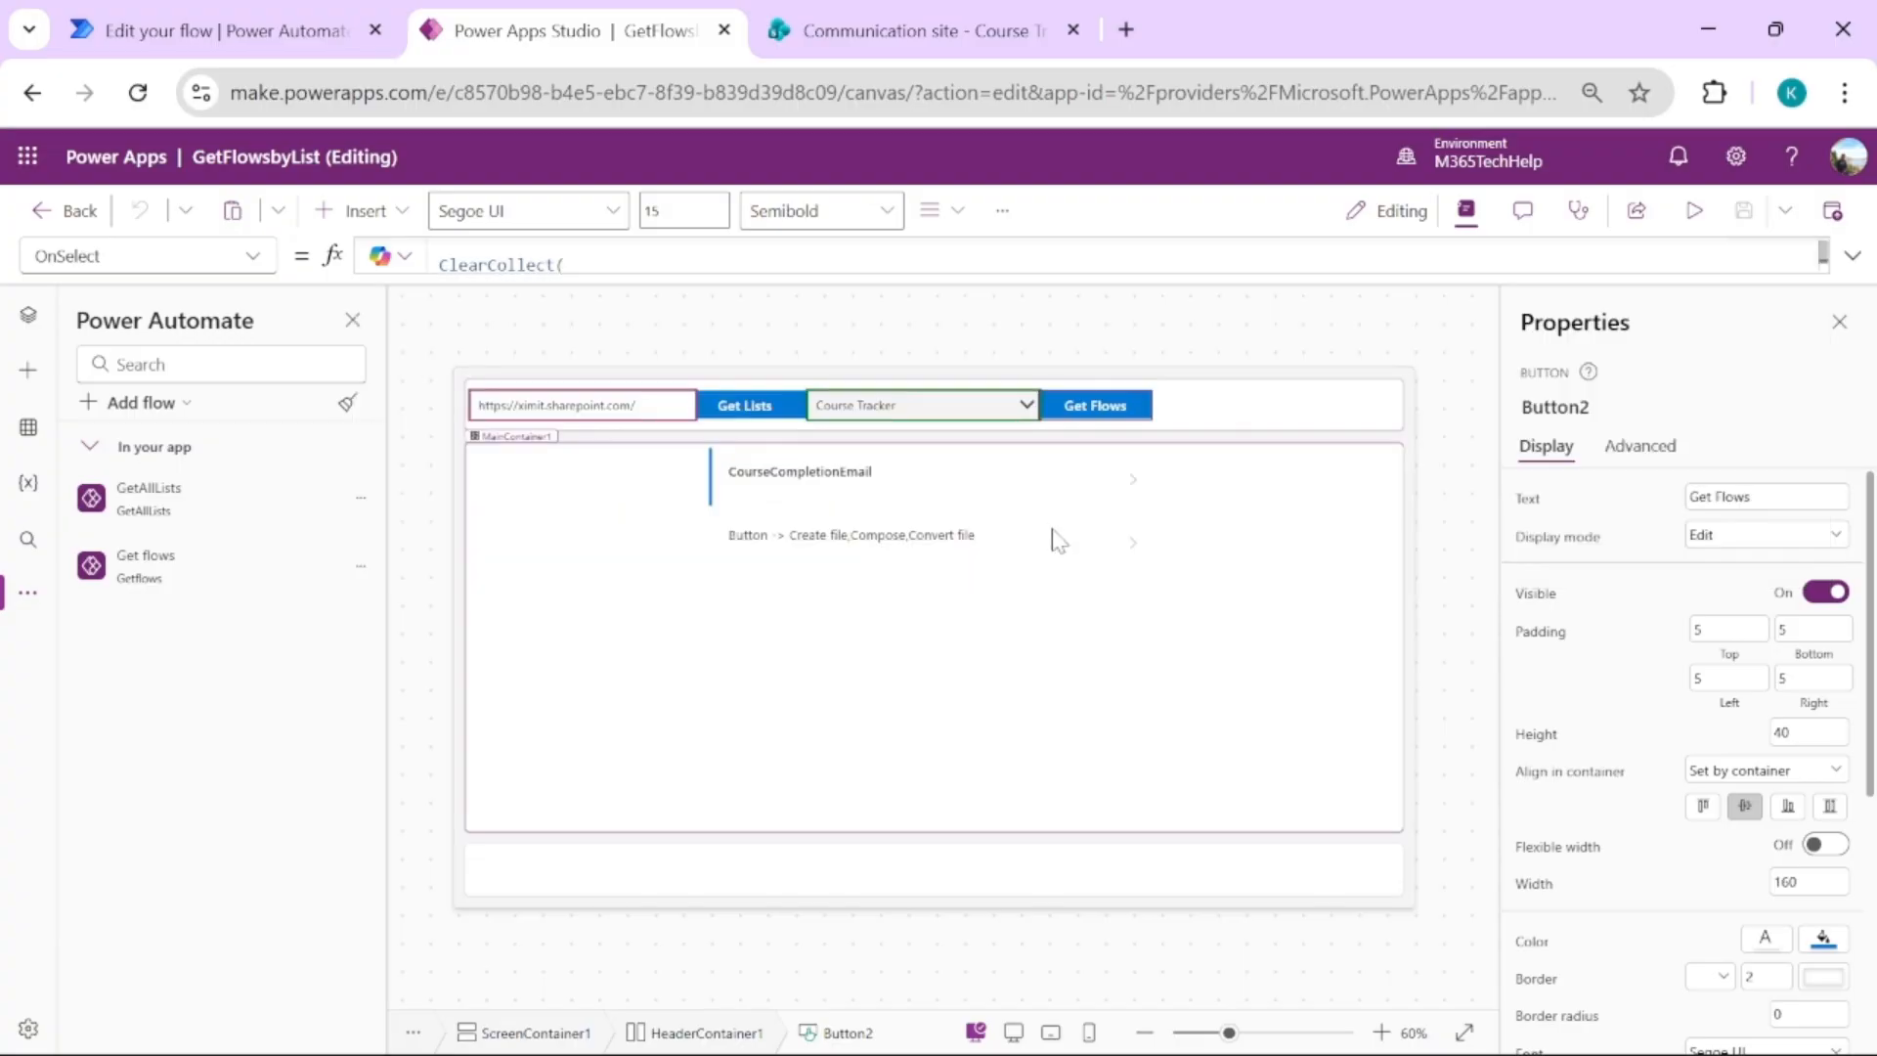
Inspect the flows gallery's Items source and its title and subtitle field mapping
click(1094, 584)
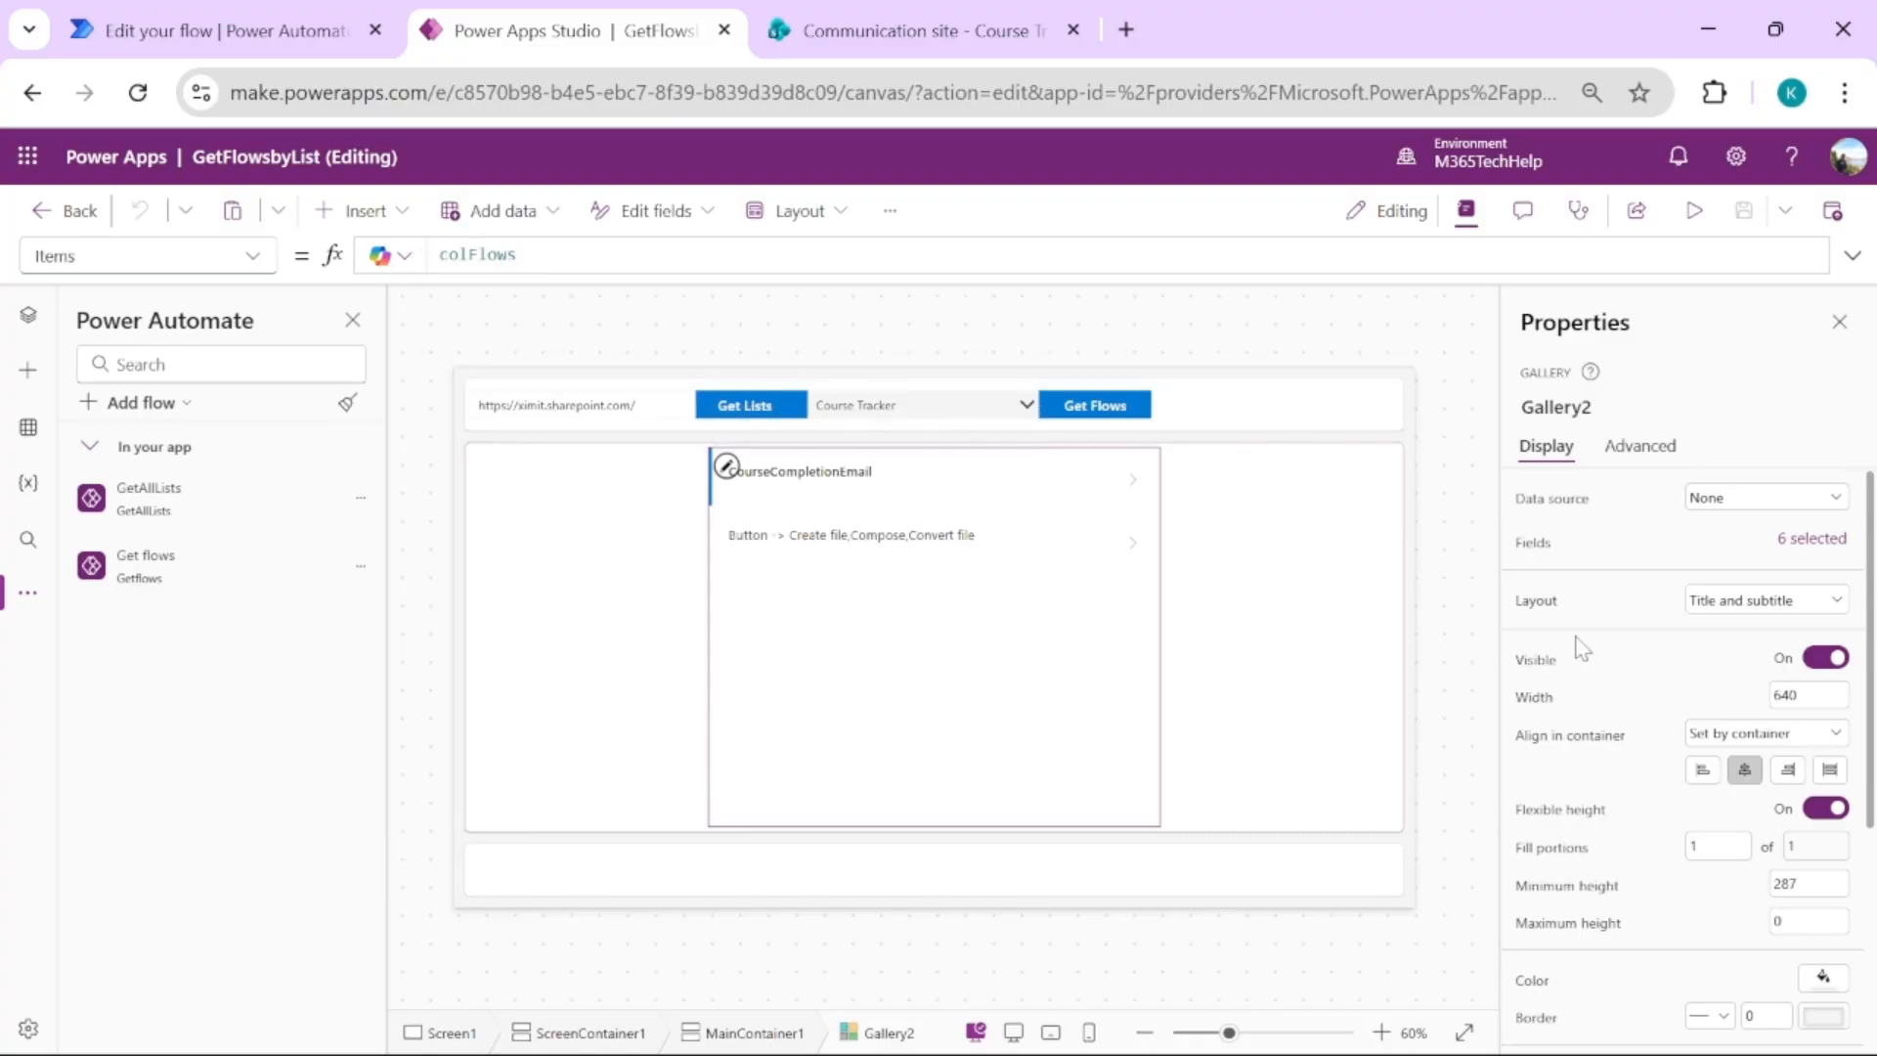
click(1818, 540)
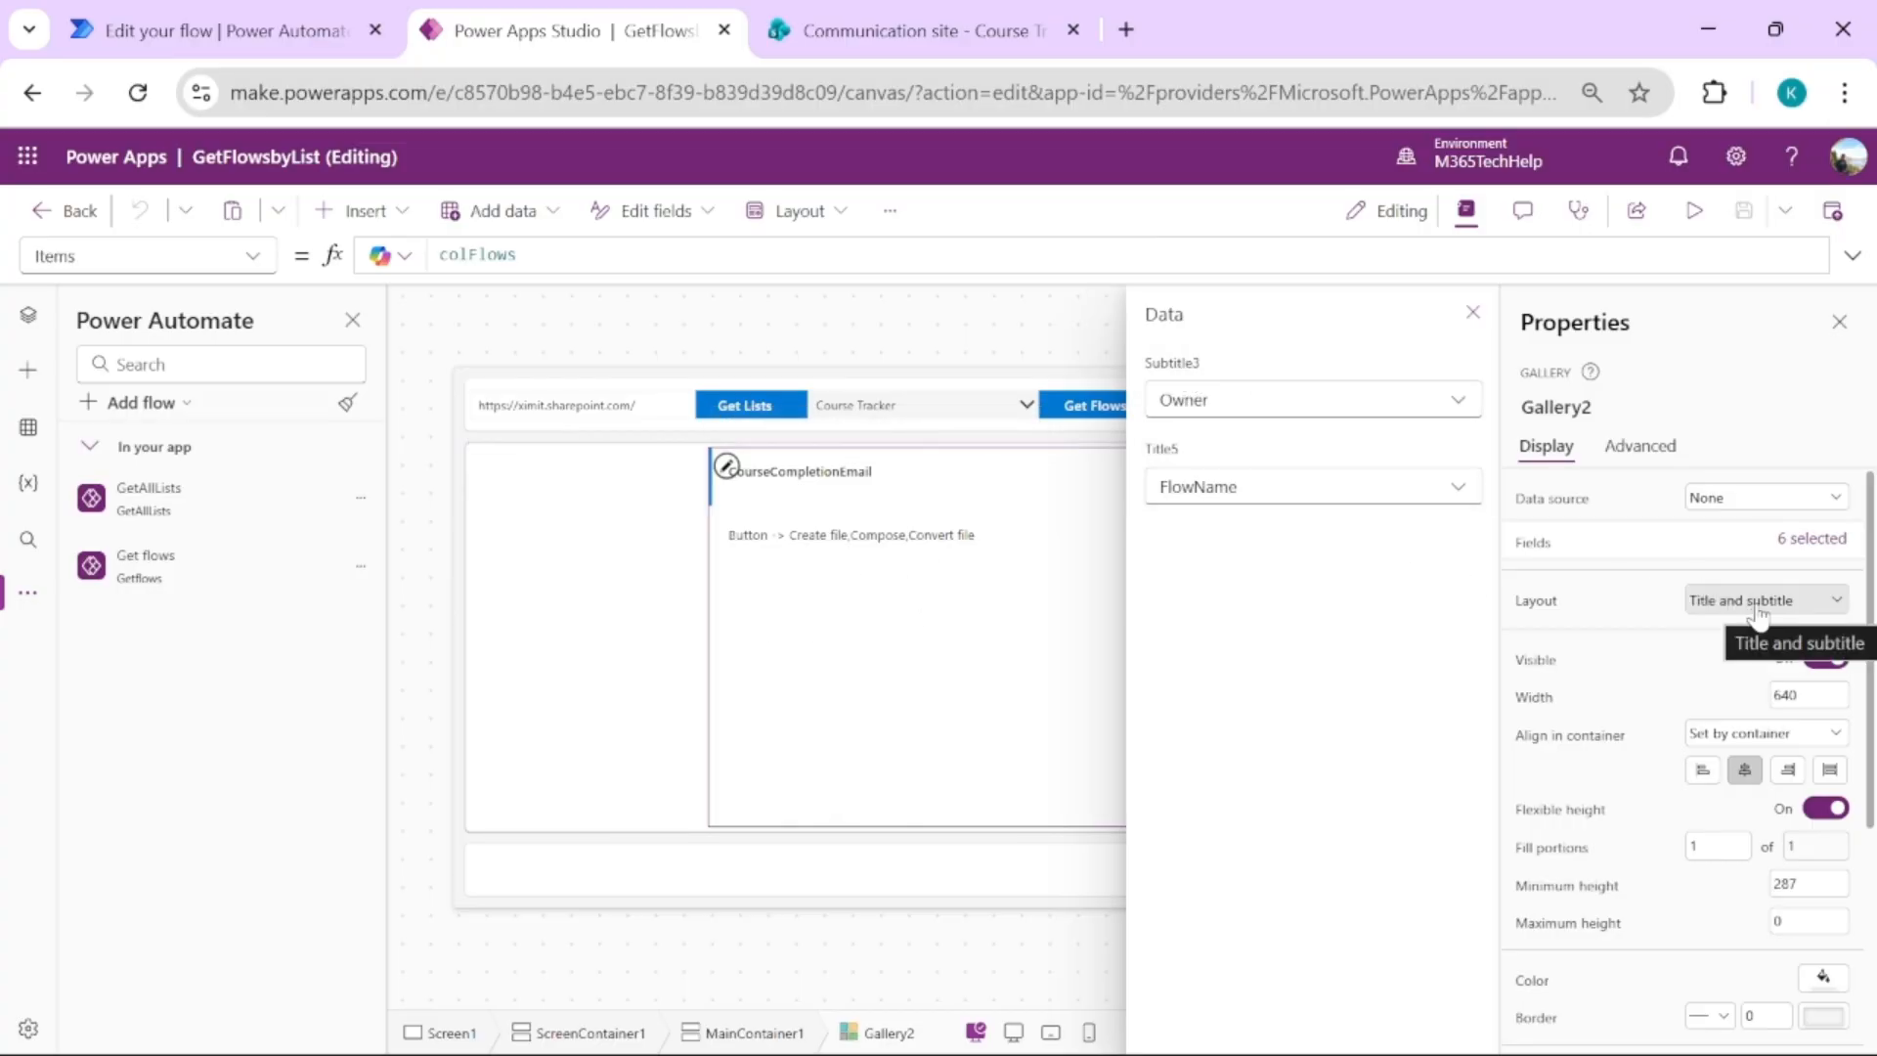
click(1472, 313)
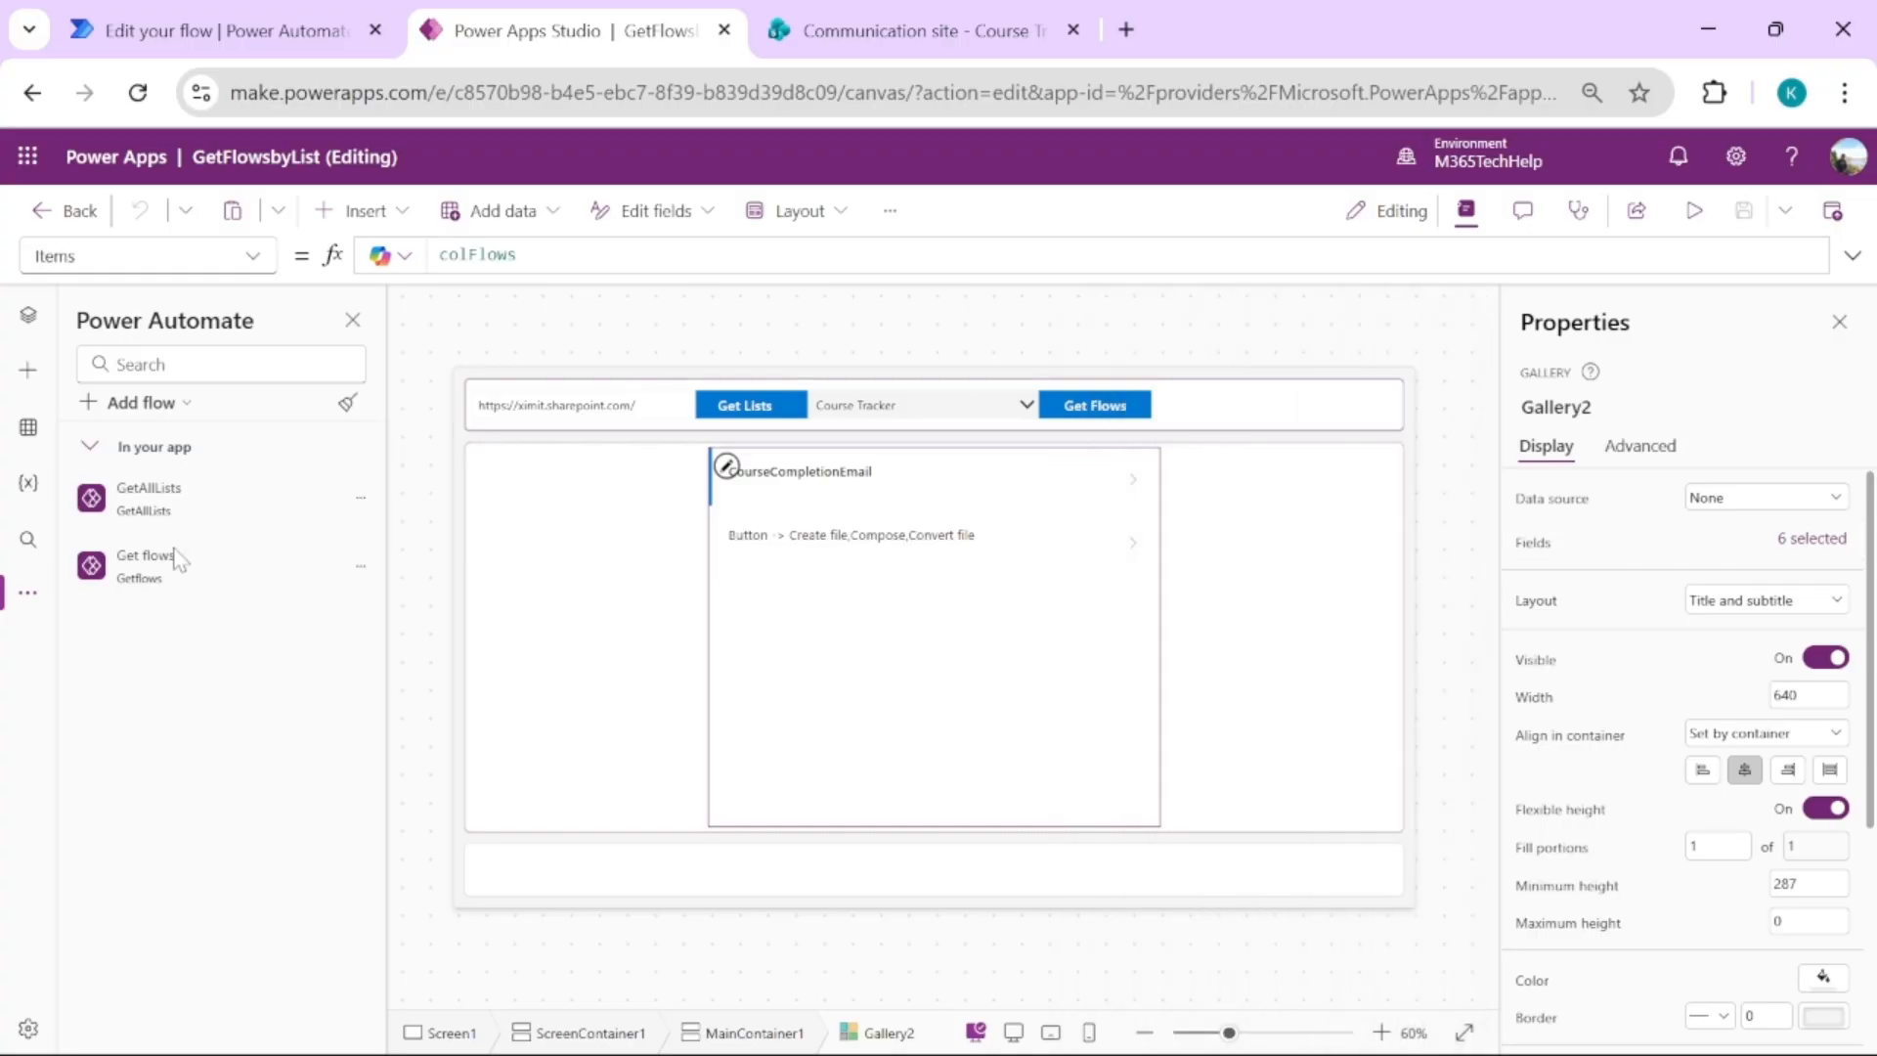
Insert a text label inside Gallery2's template and place it between the flow name and the arrow, at about X 396, Y 42
click(29, 325)
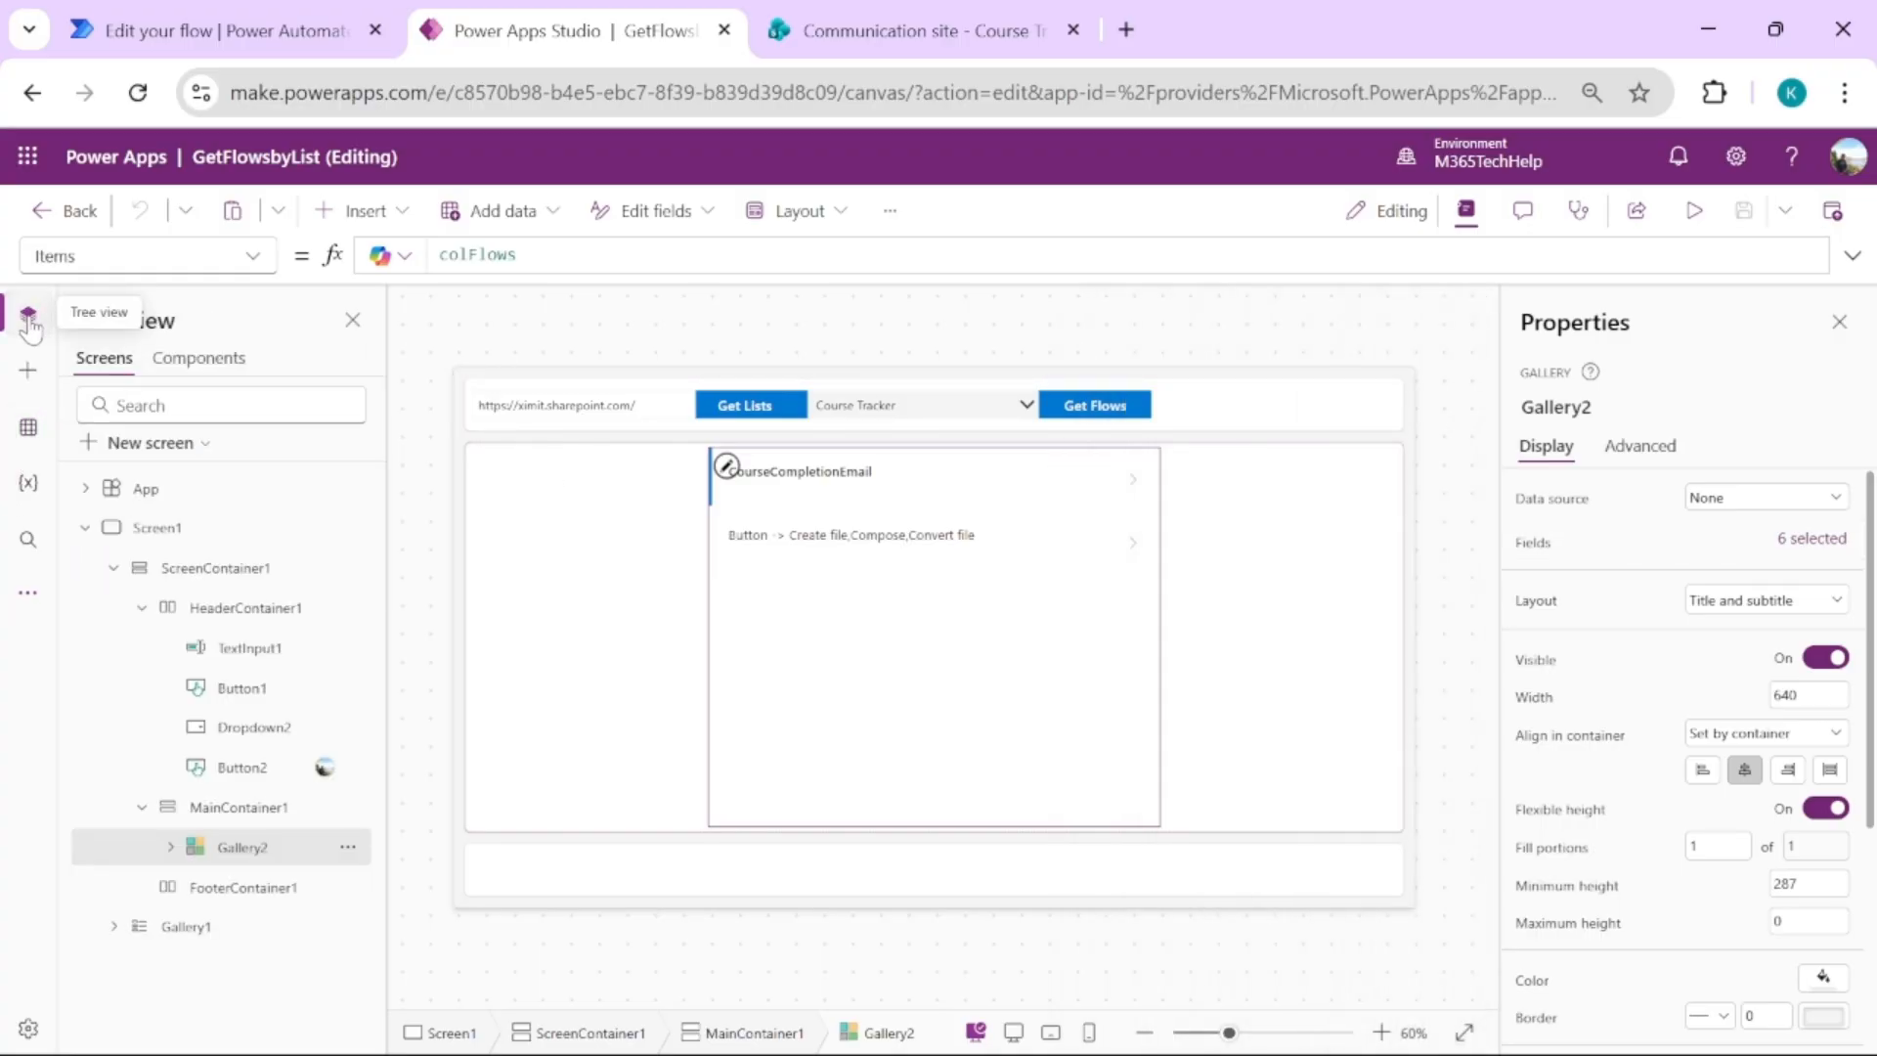
click(167, 847)
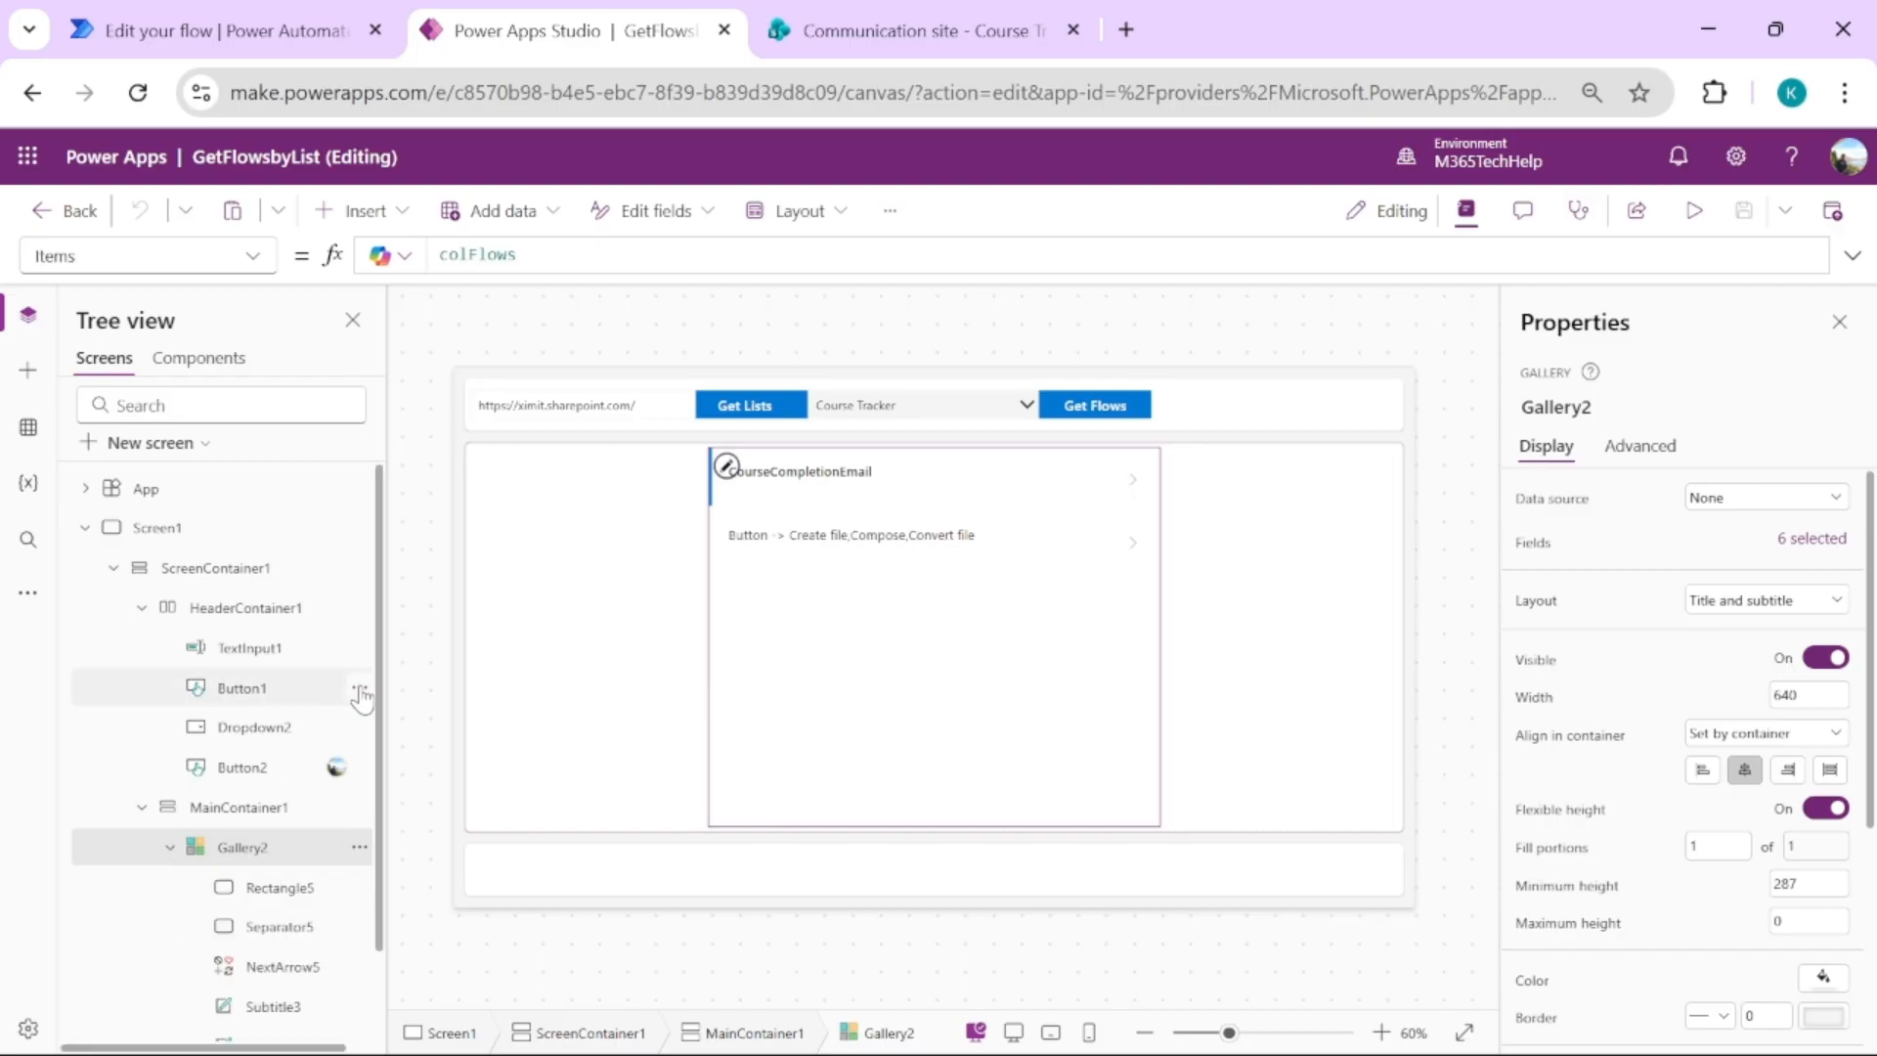
scroll(356, 753, down, 1)
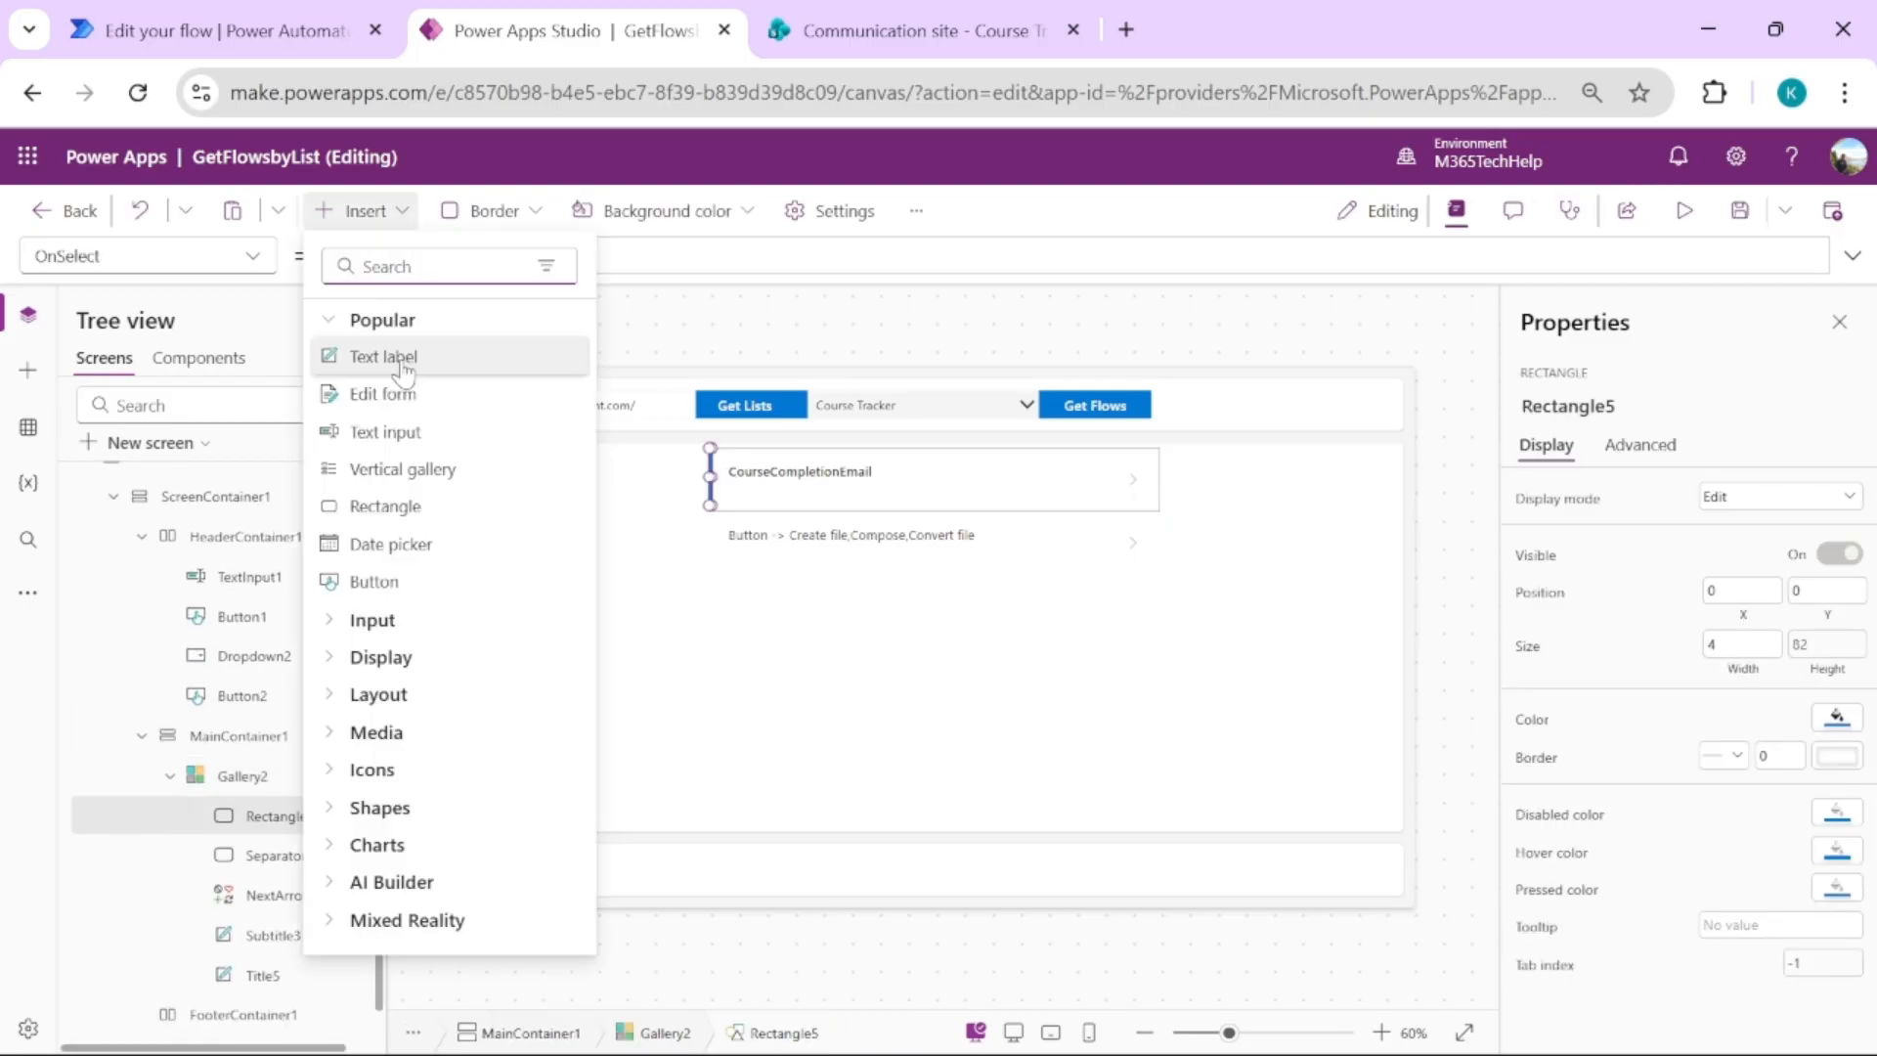
click(514, 361)
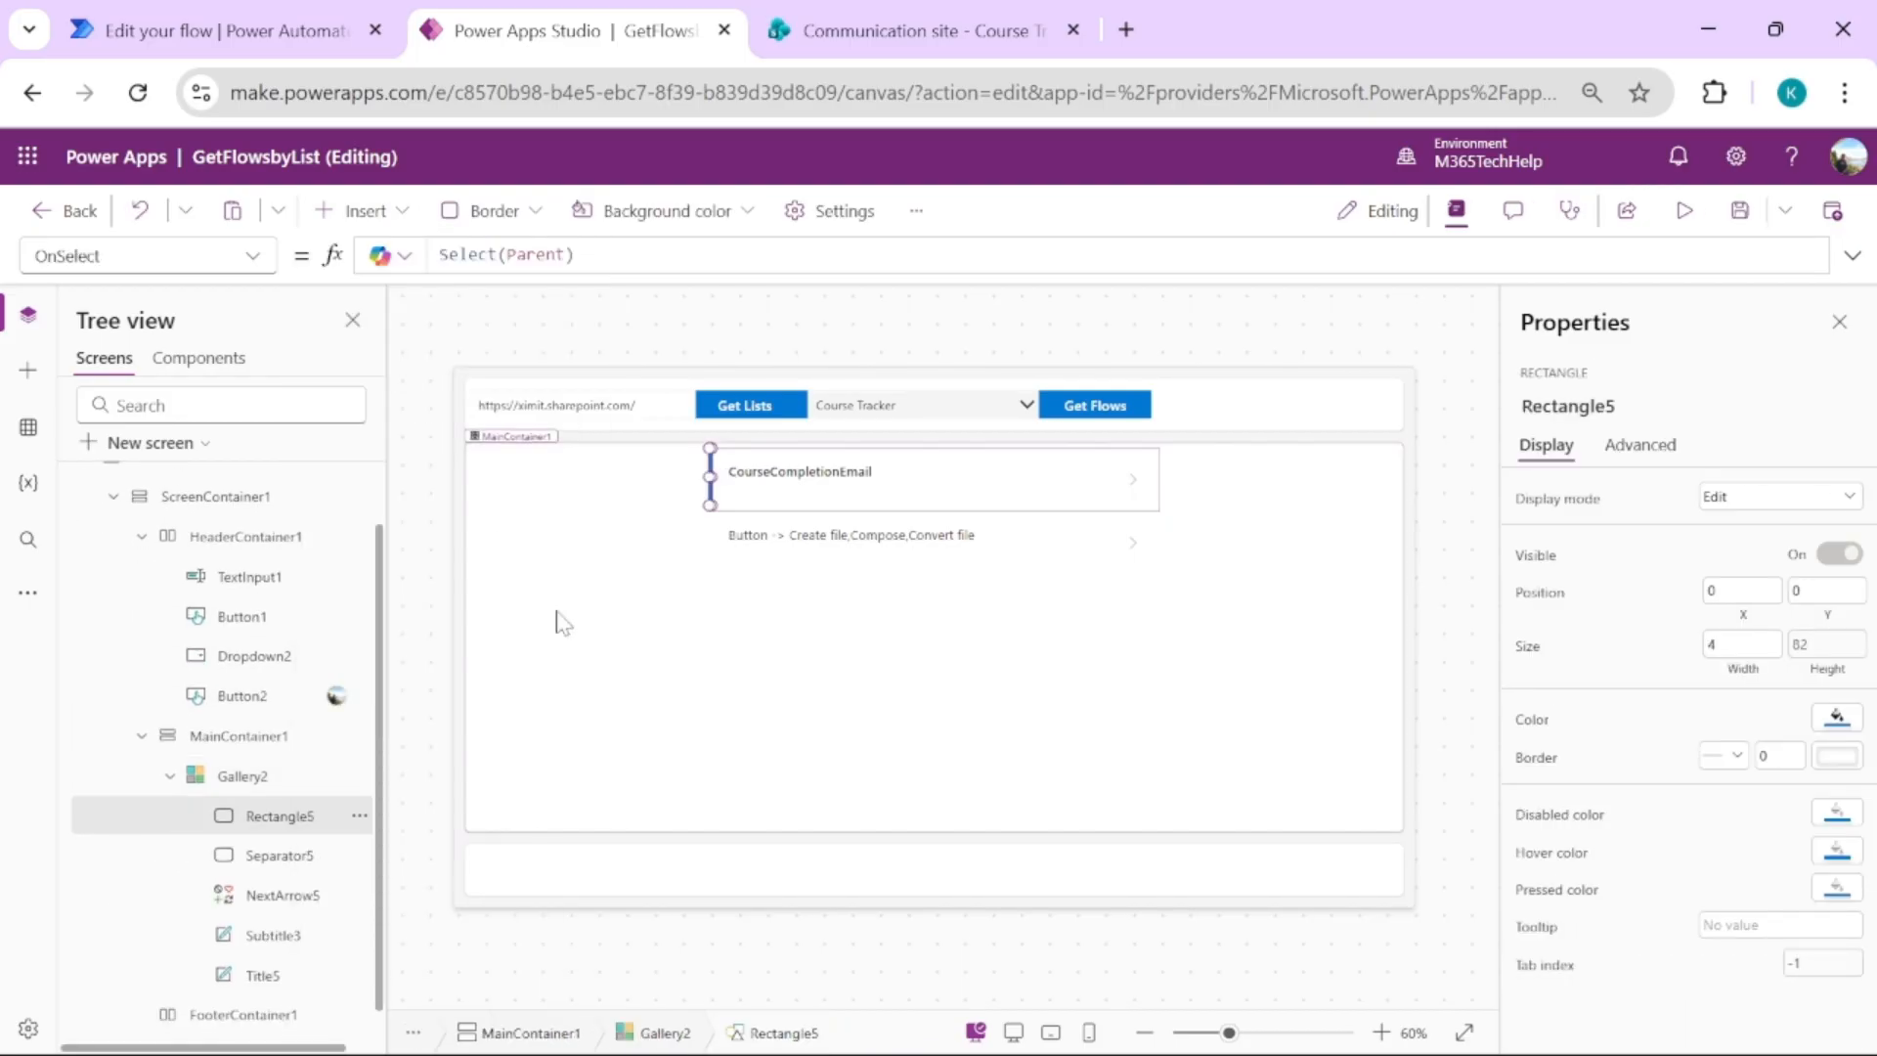
drag(803, 500, 1059, 501)
Set the new gallery label's Text formula to ThisItem.Status
double_click(586, 255)
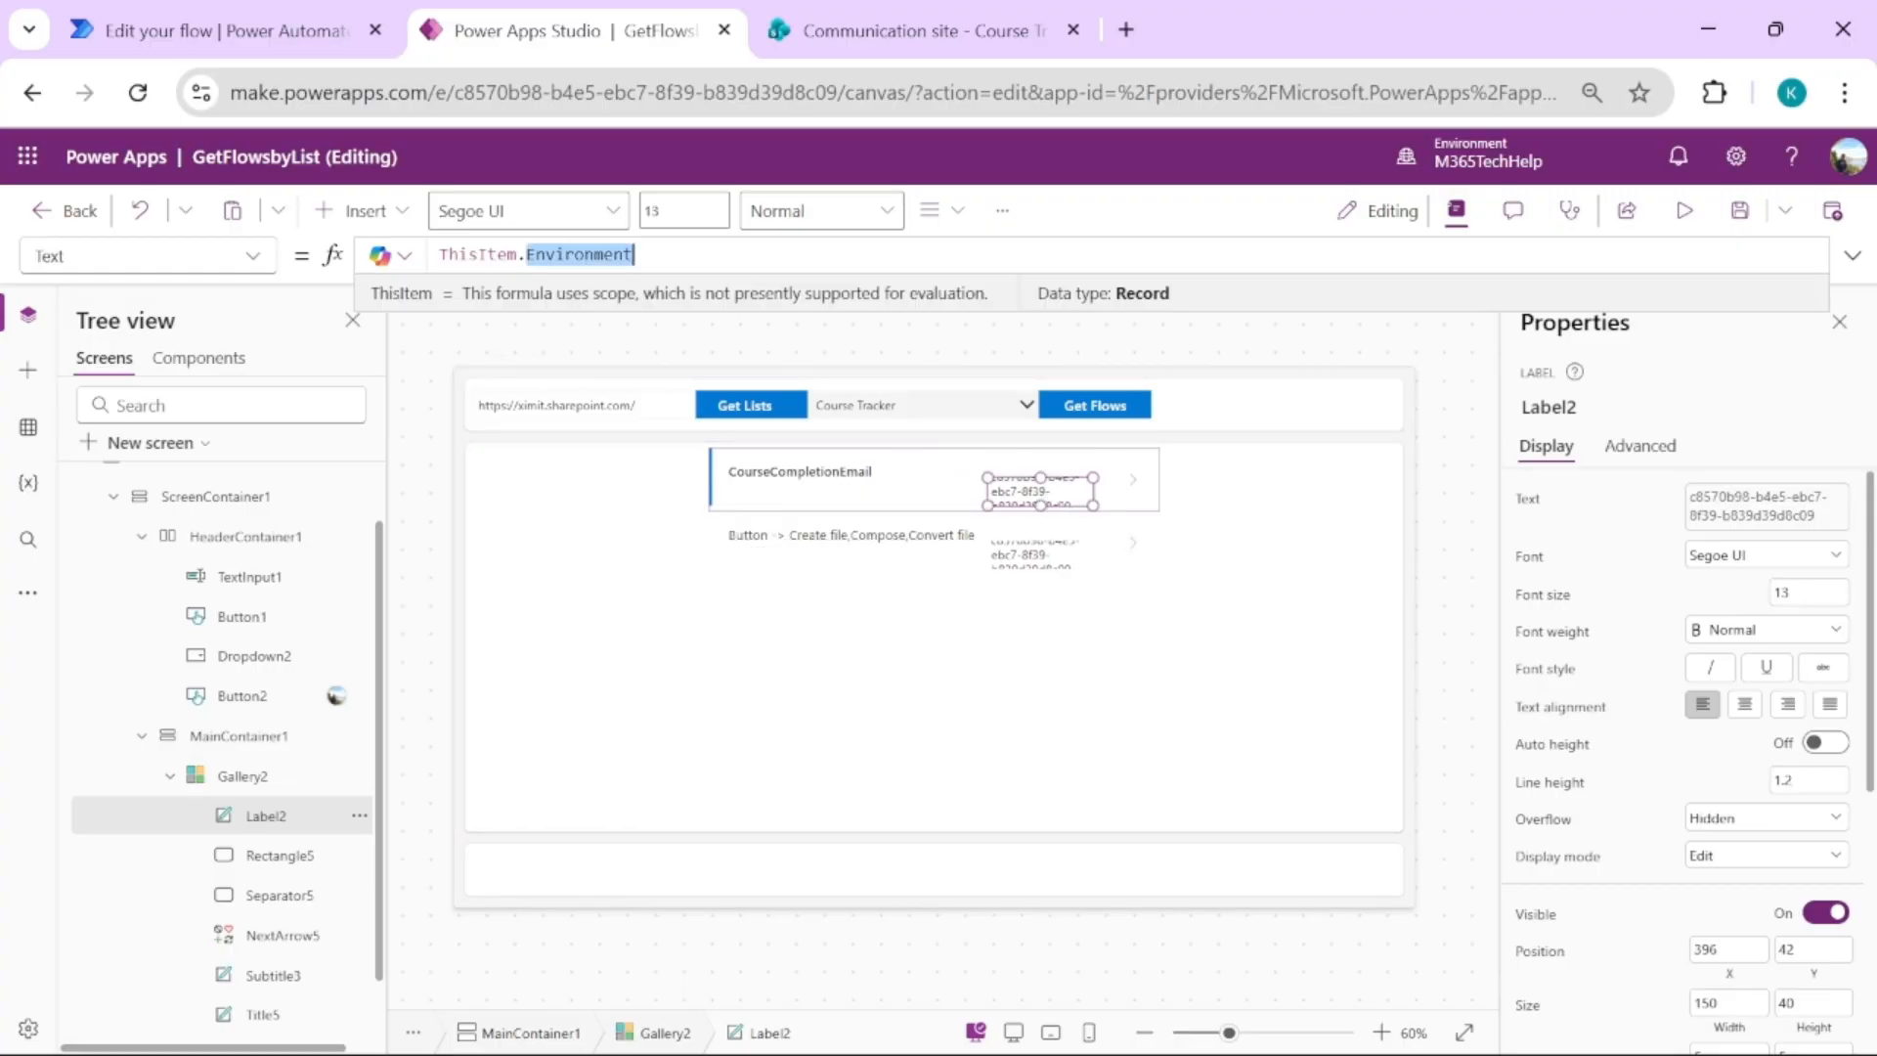
text(S)
click(590, 267)
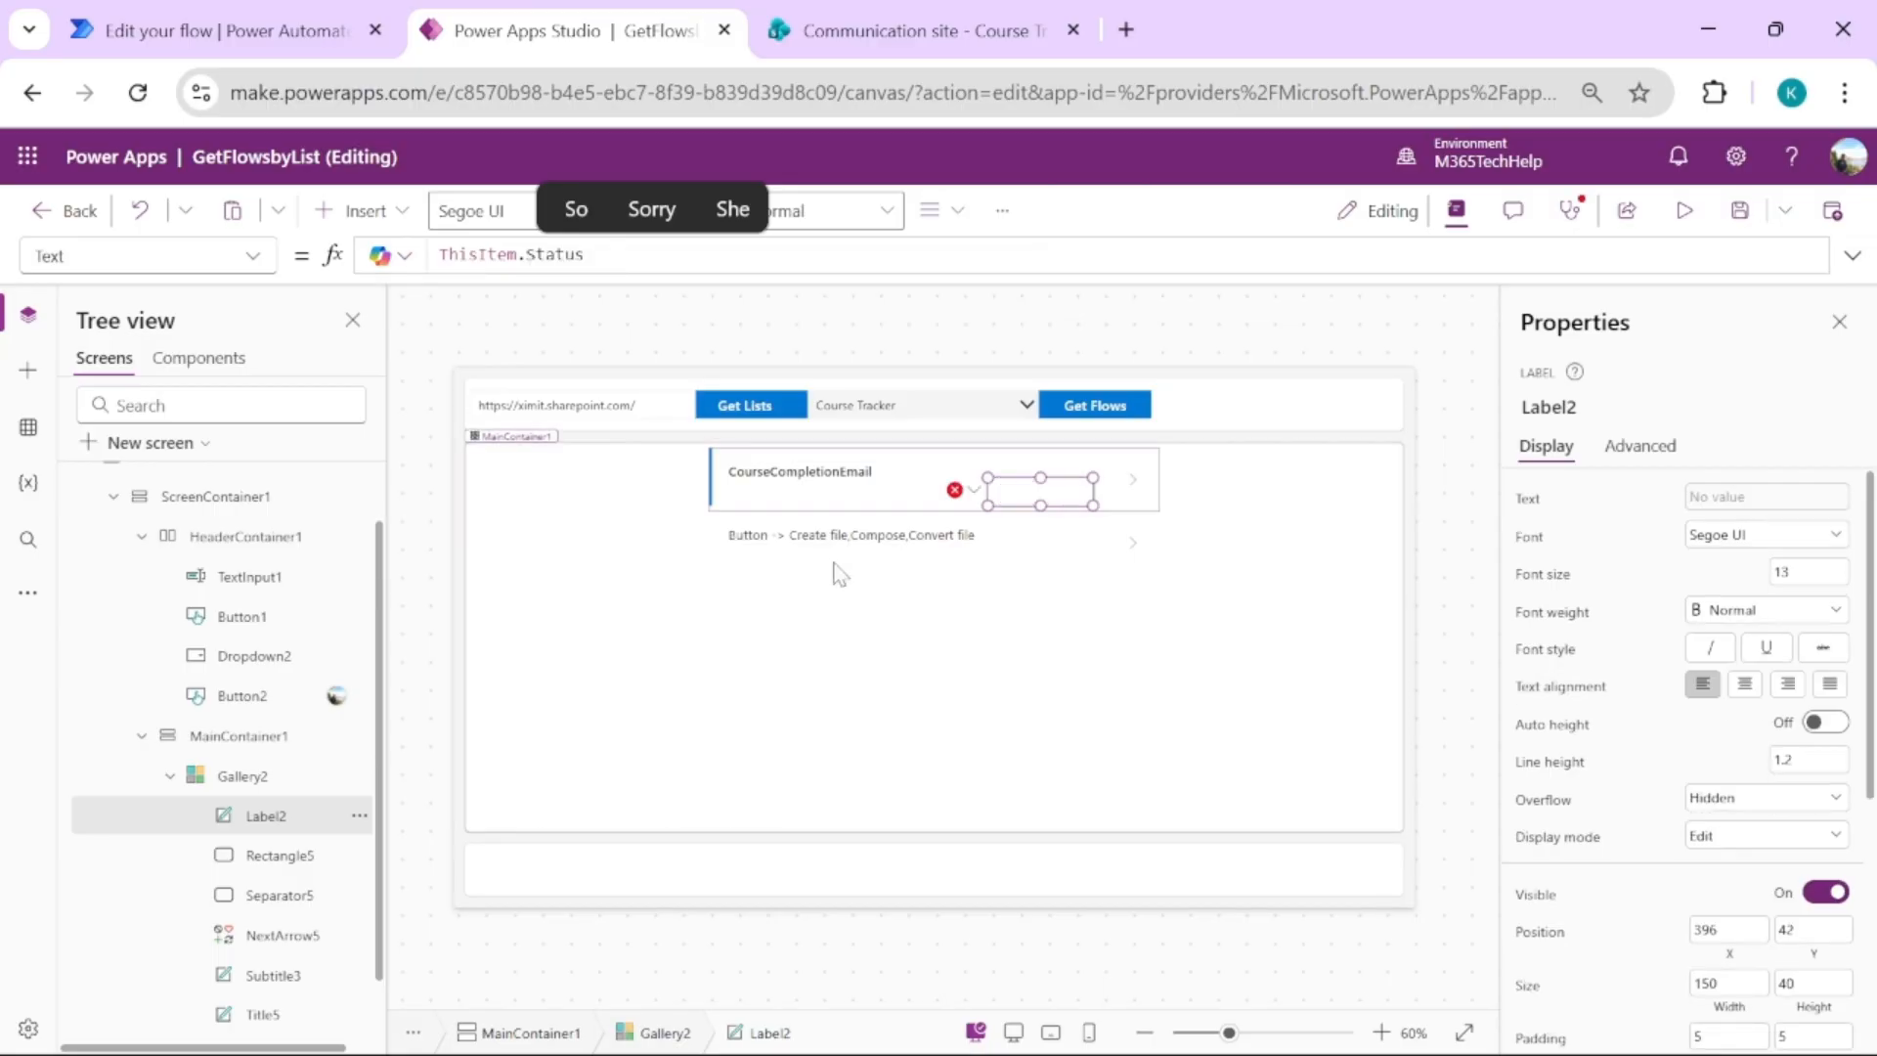
click(1215, 583)
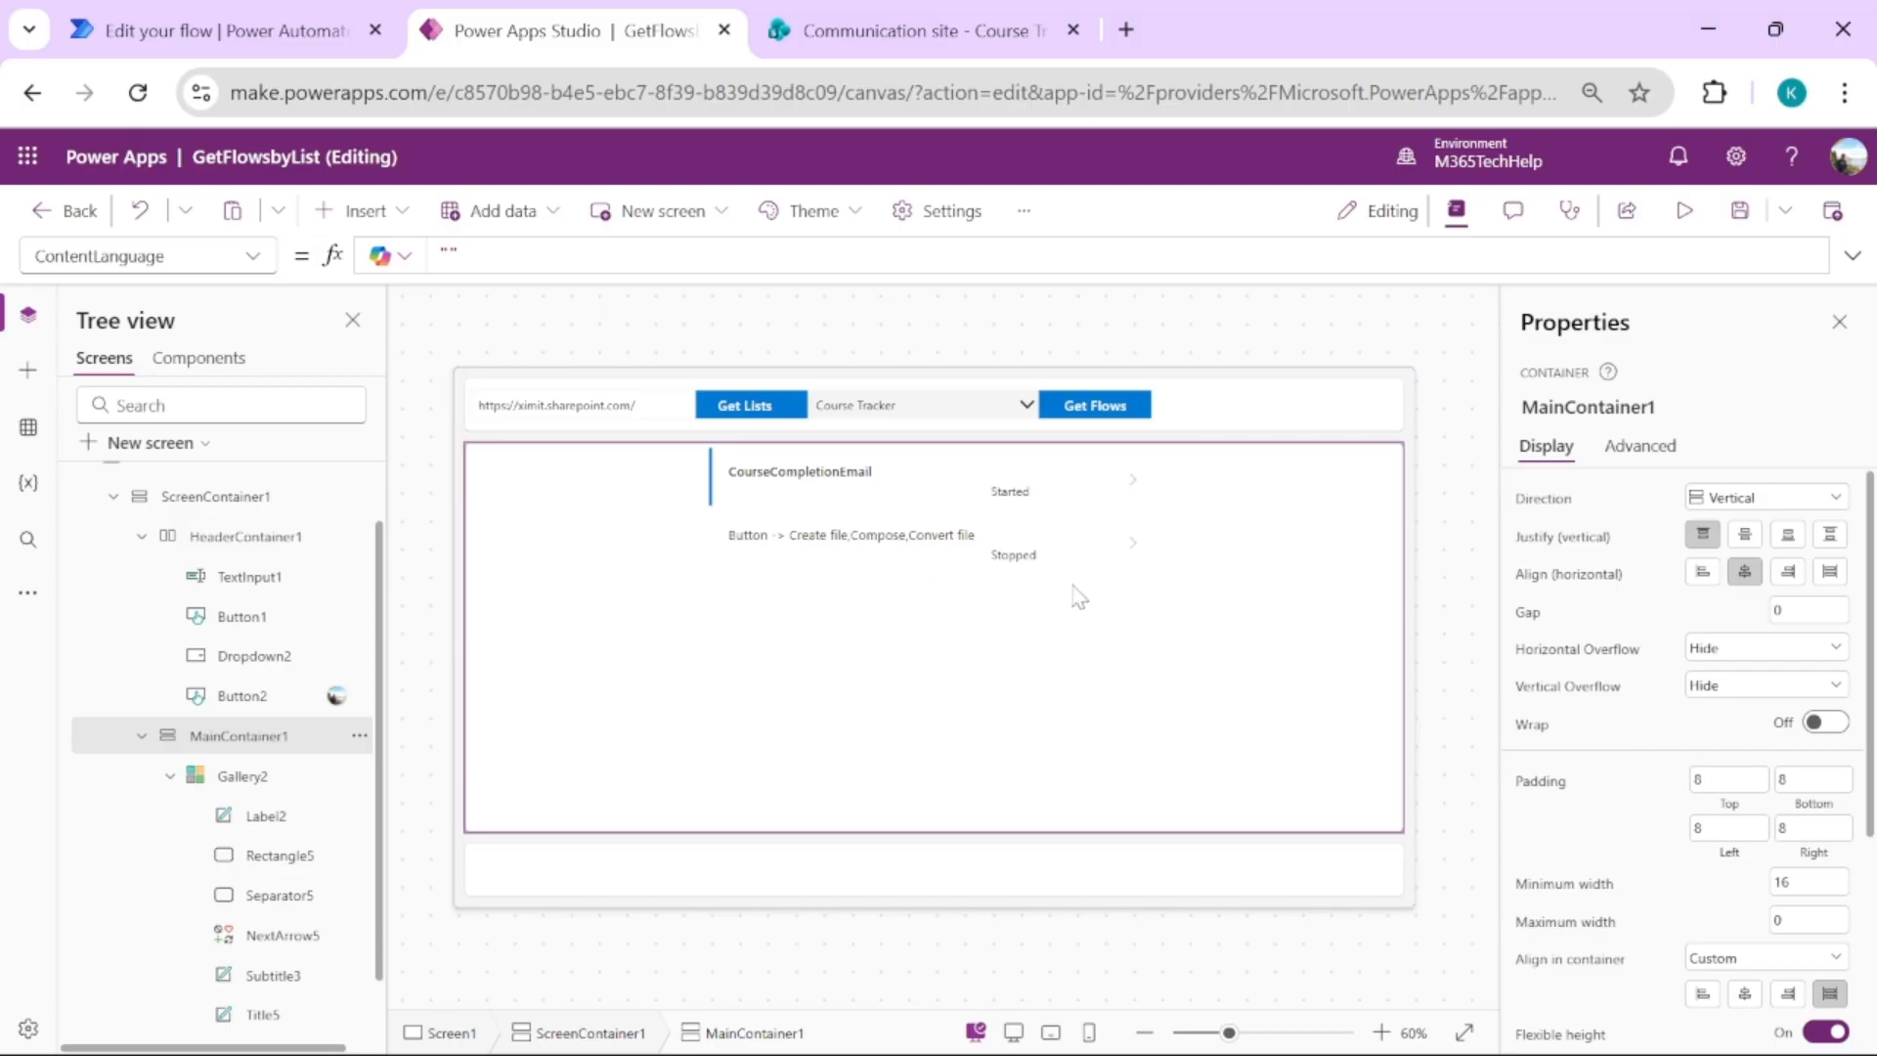
Preview the app, choose the LeaveRequest list and get its connected flows
click(1684, 210)
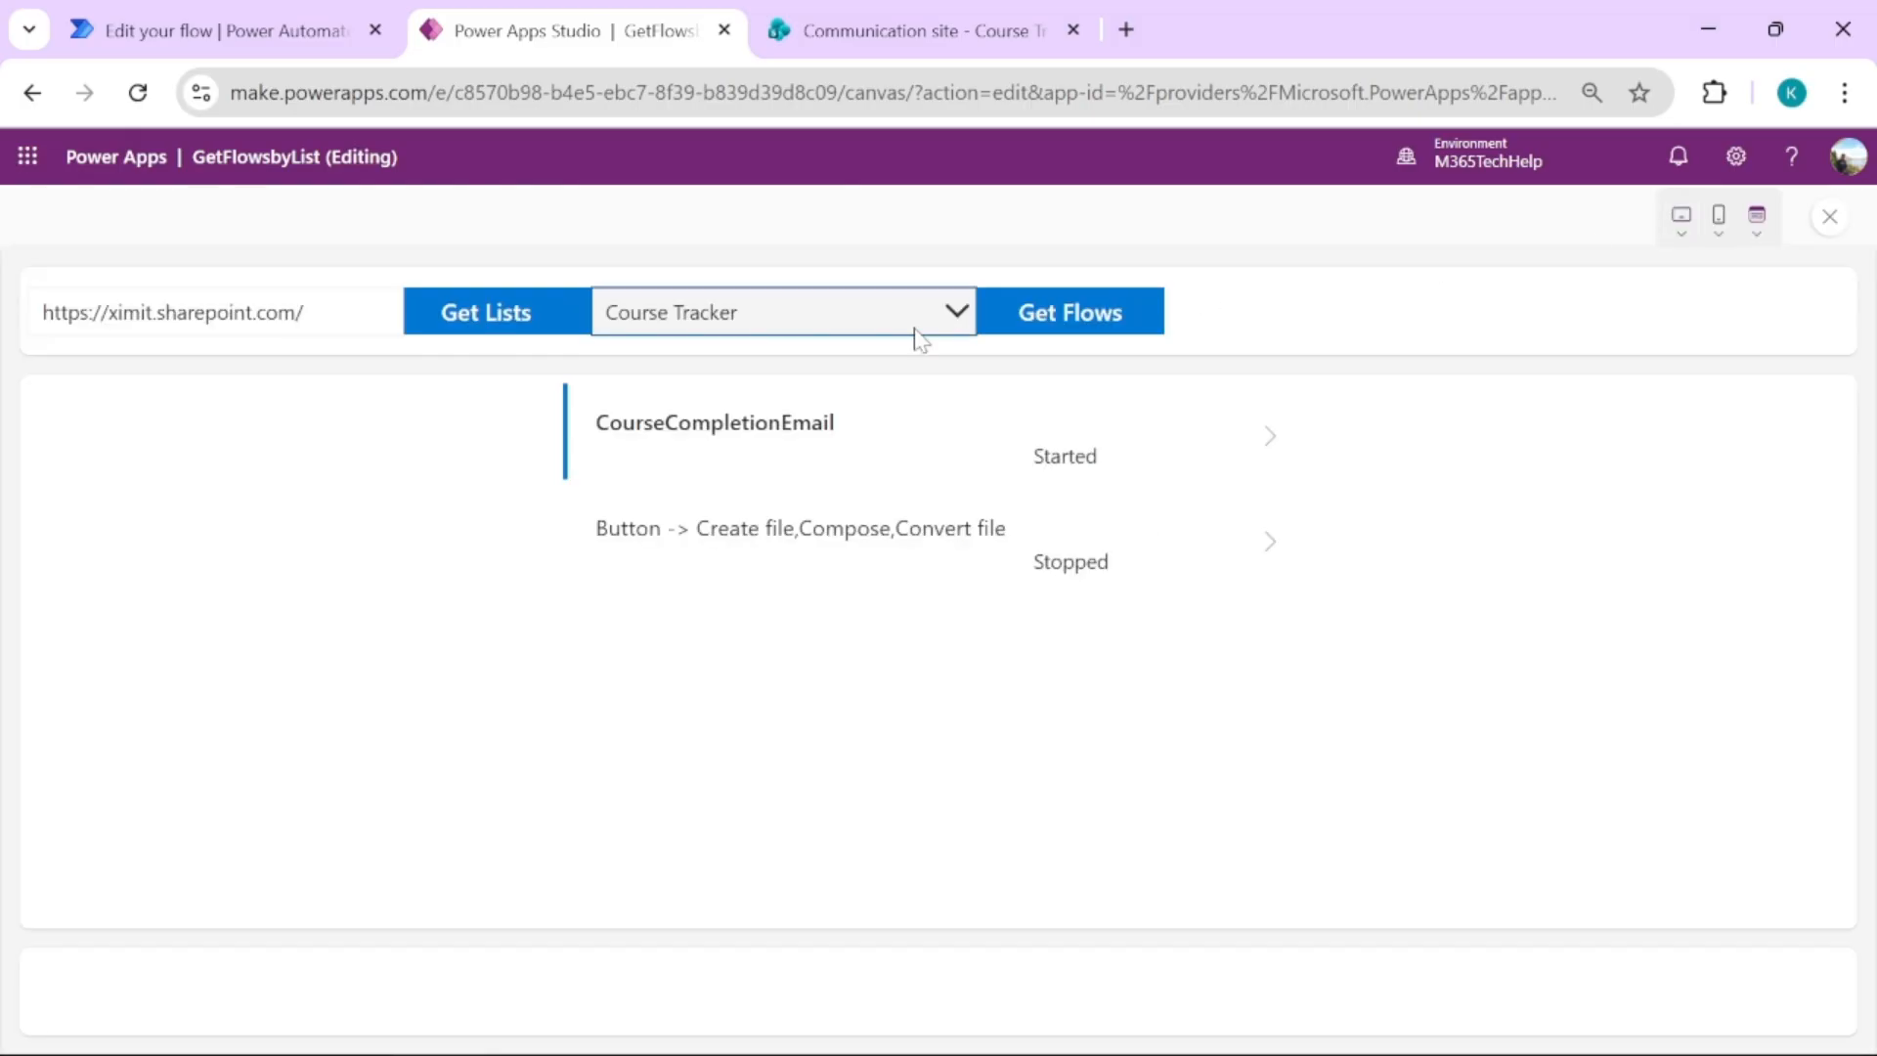
click(843, 316)
drag(971, 427, 964, 599)
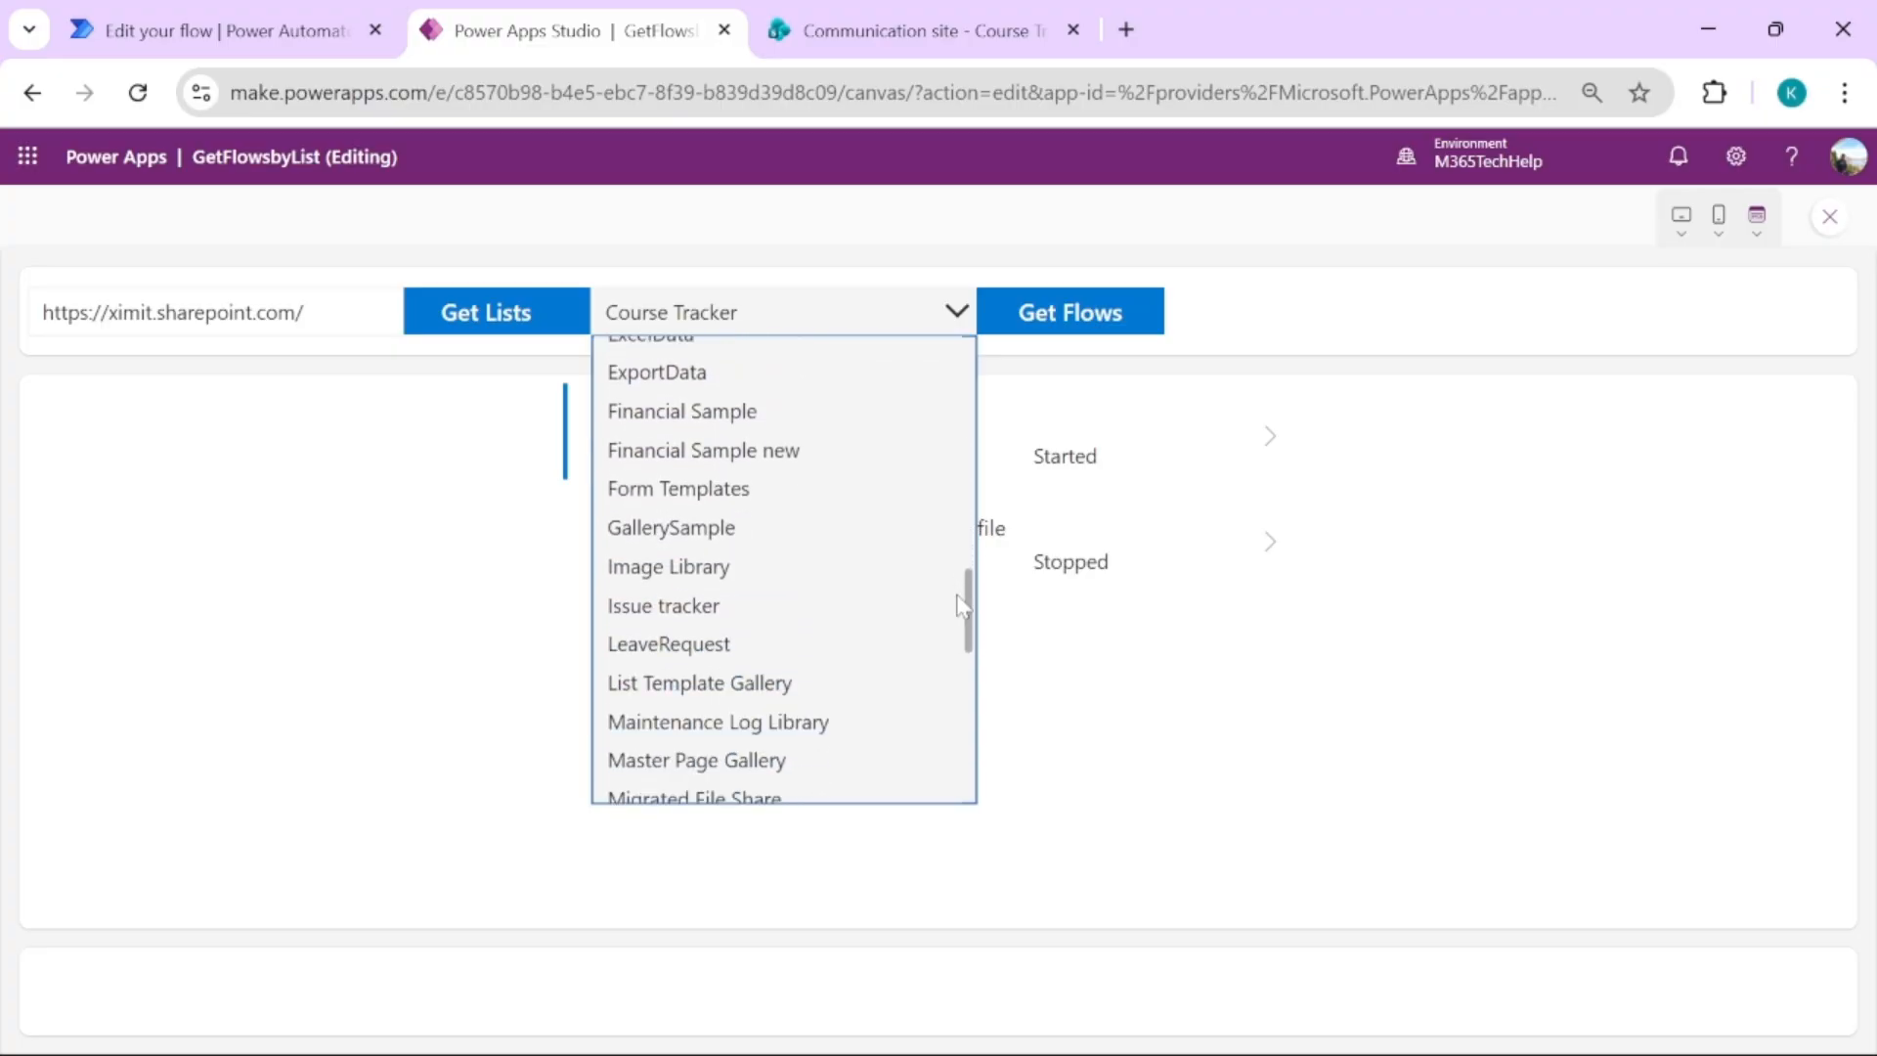
click(720, 642)
click(1034, 313)
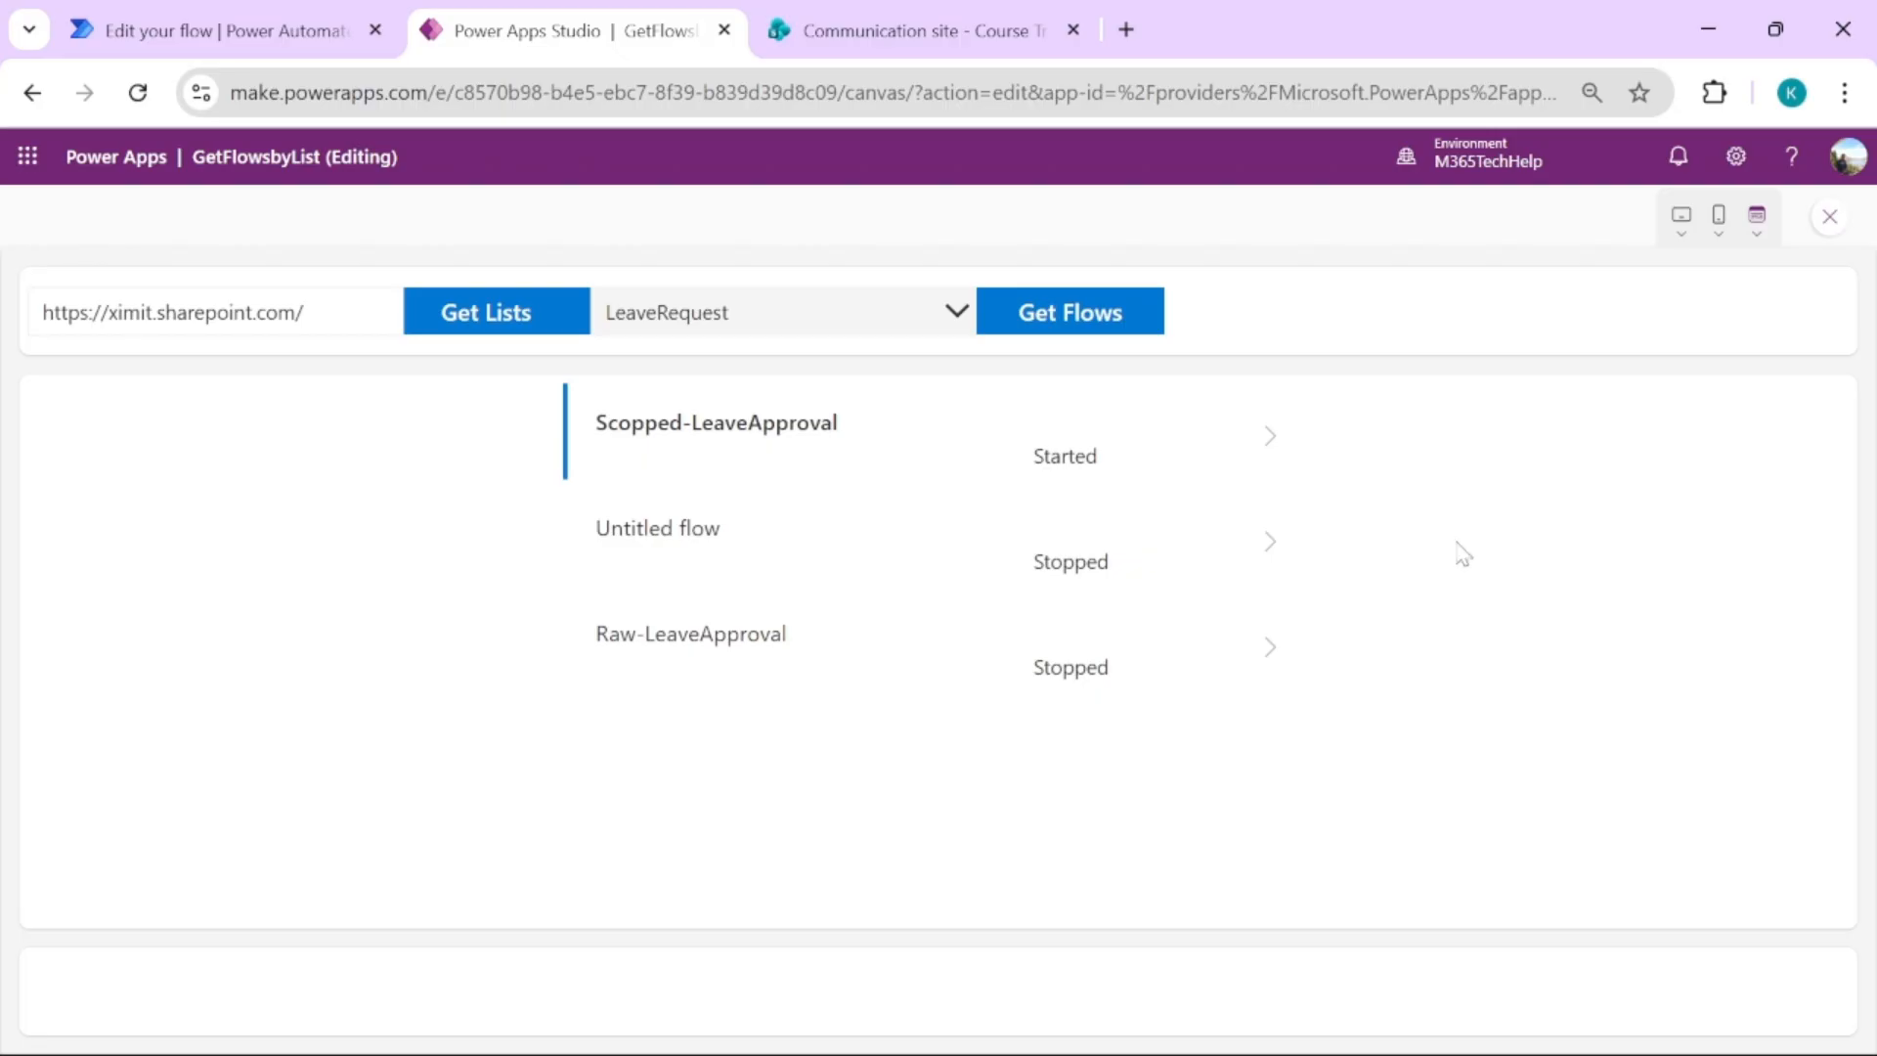
View the Course Tracker list in SharePoint and return to the app preview in Power Apps Studio
click(899, 31)
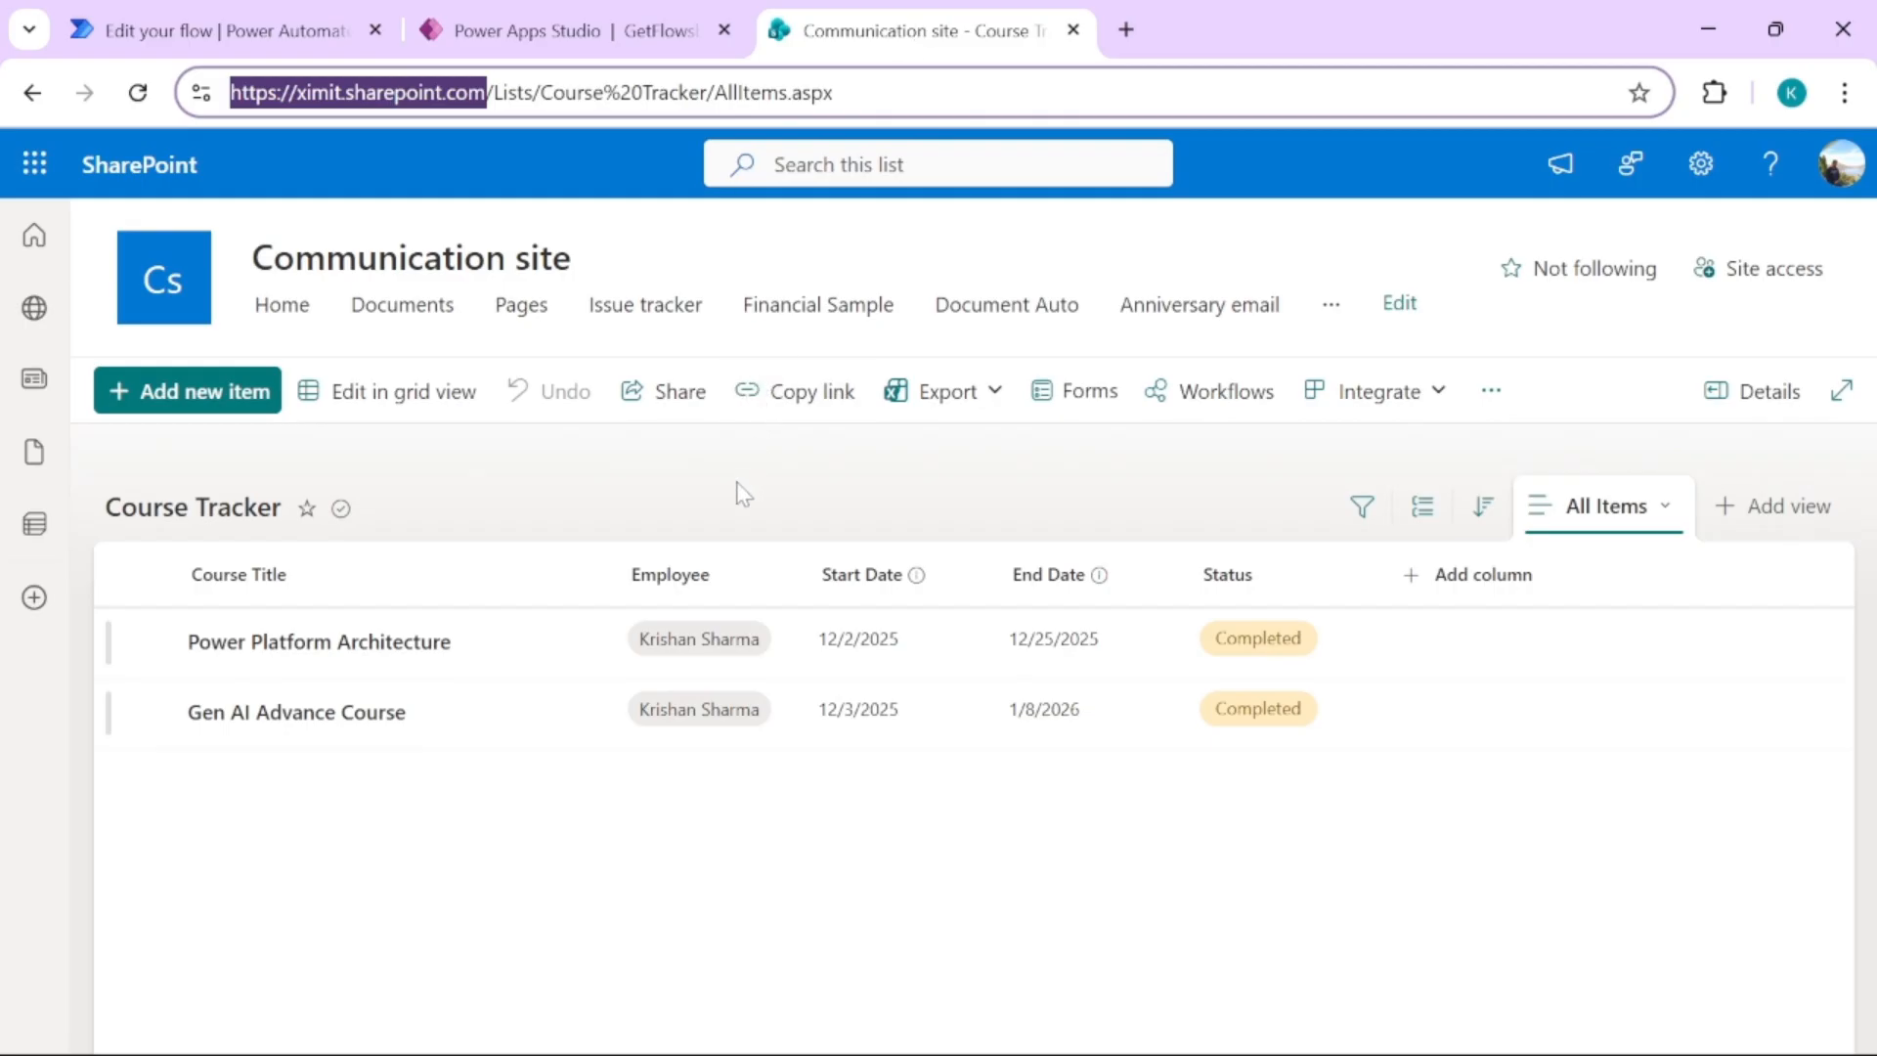
click(571, 31)
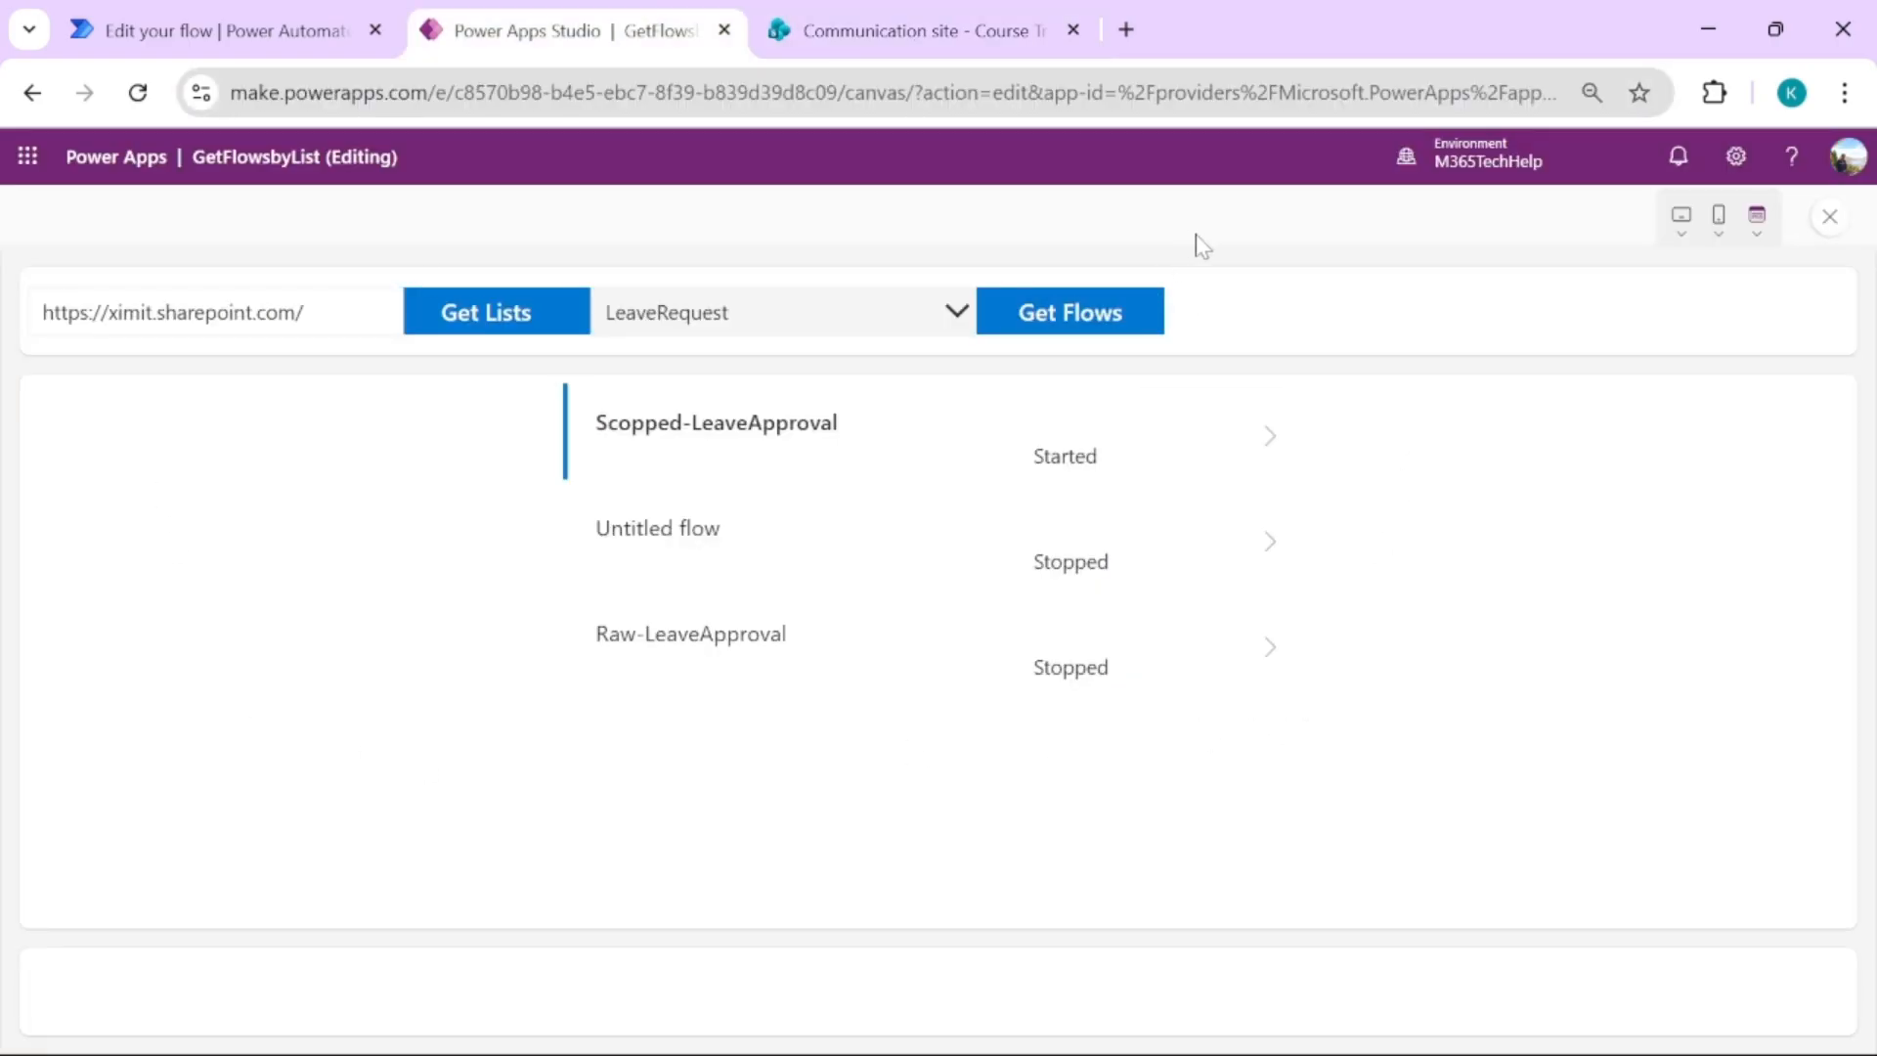